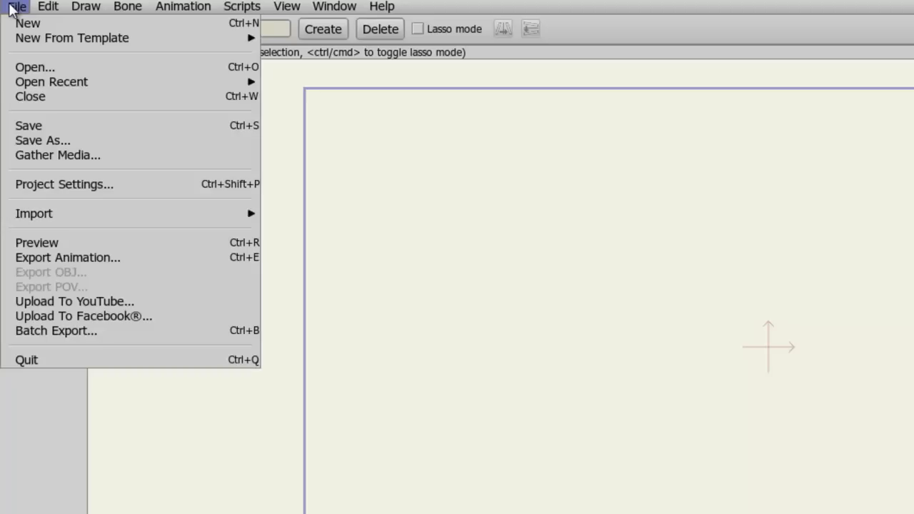
Step: Set the project dimensions to the YouTube HD preset in the project settings
left_click(35, 185)
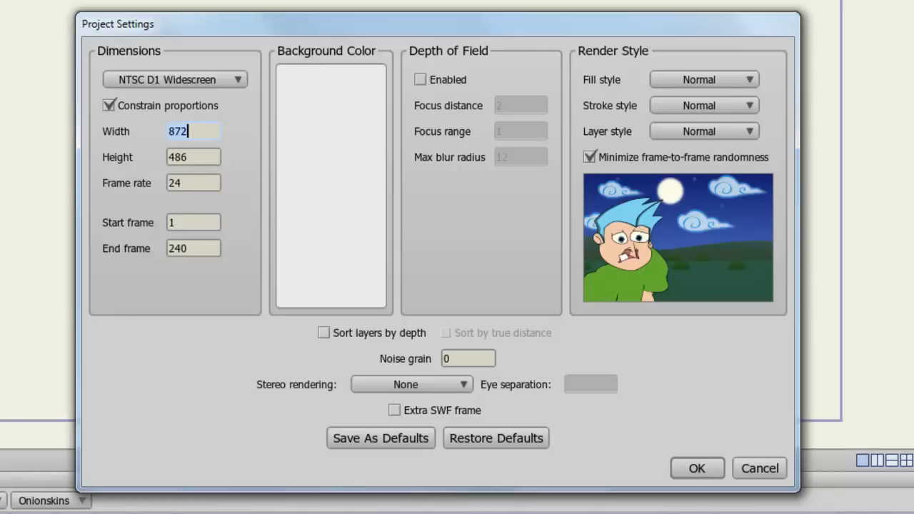
left_click(229, 76)
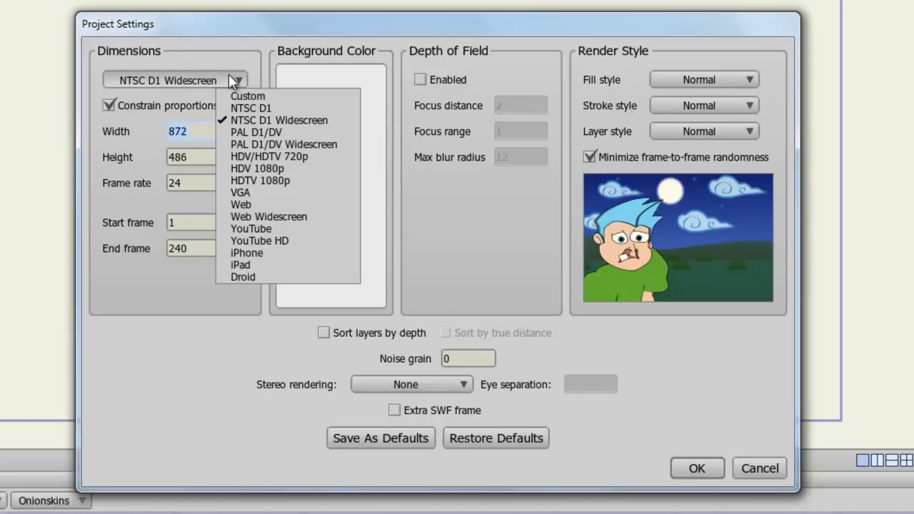
left_click(278, 243)
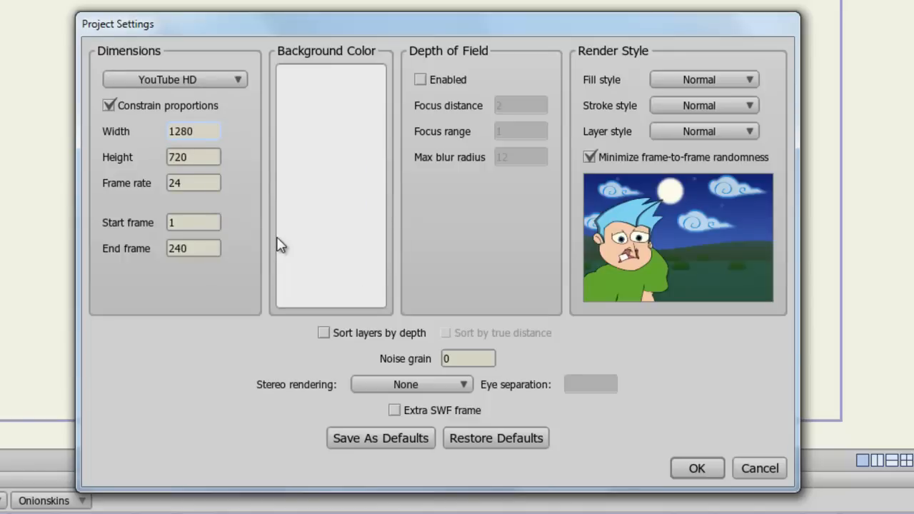
left_click(199, 183)
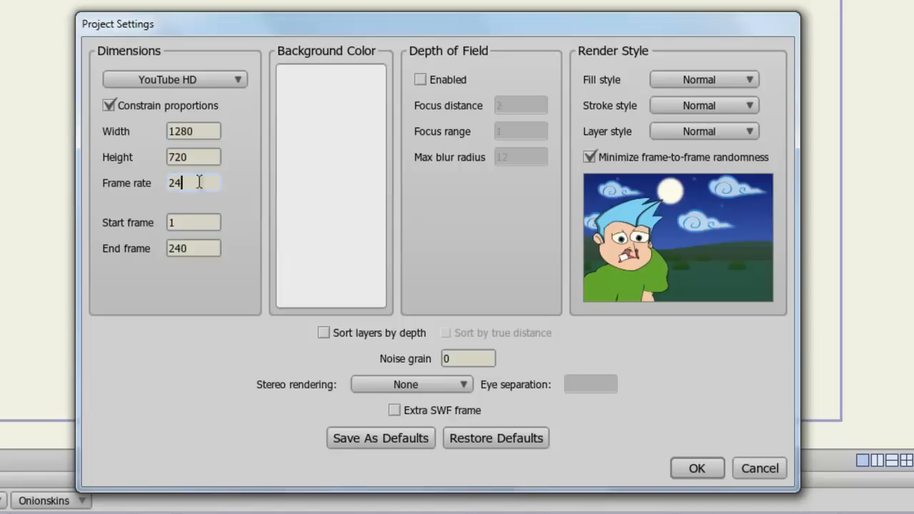
left_click(689, 464)
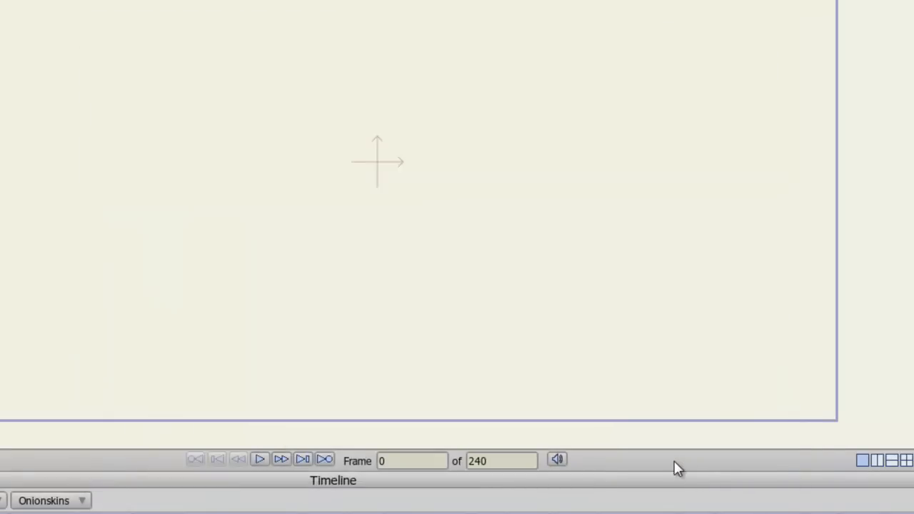
Step: Open the application preferences and review the options
left_click(51, 15)
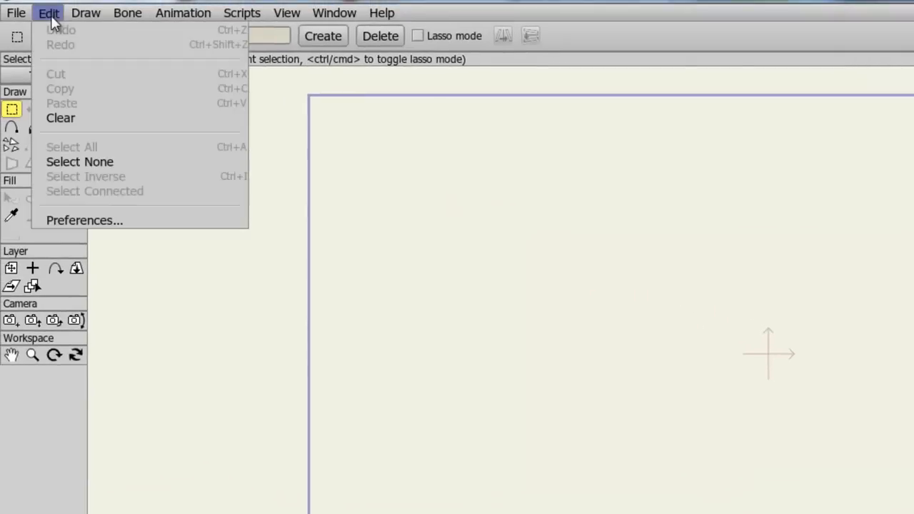
left_click(97, 222)
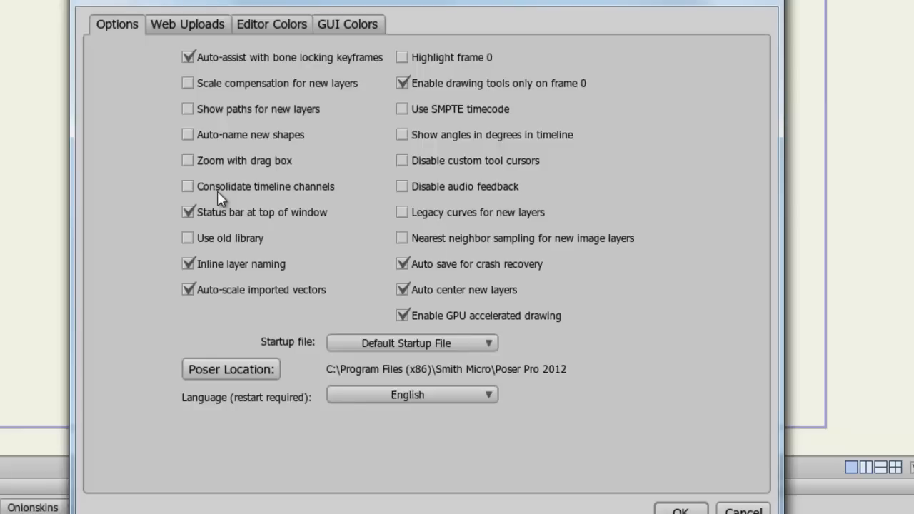
left_click(680, 510)
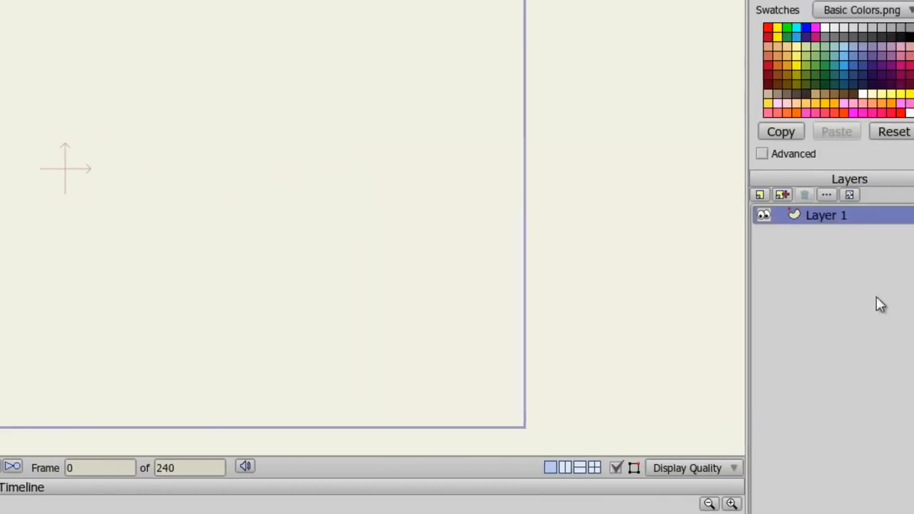
Step: Add a new bone layer named Character
left_click(727, 194)
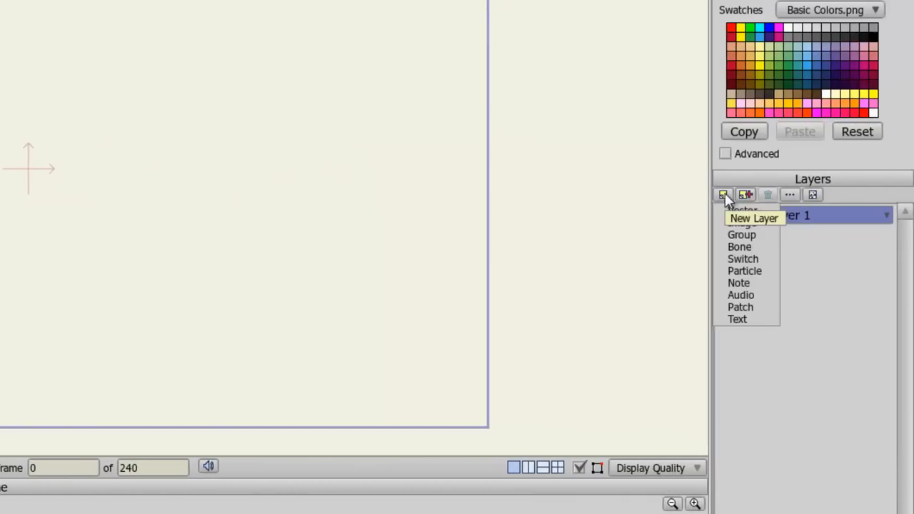
left_click(747, 248)
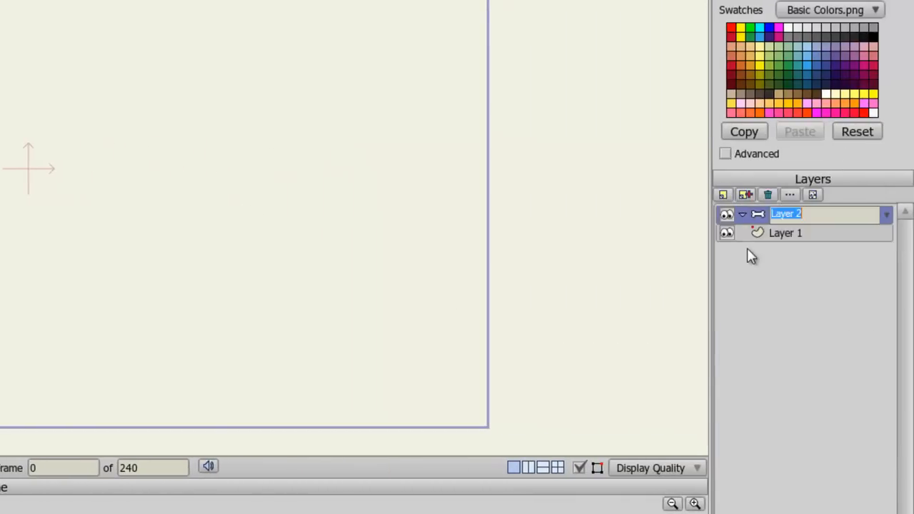
type("Charac")
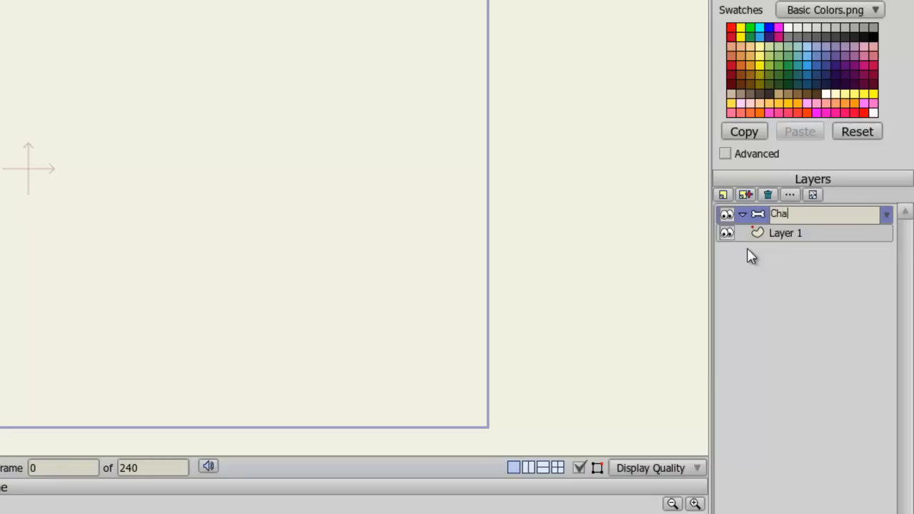
type("ter")
key("Return")
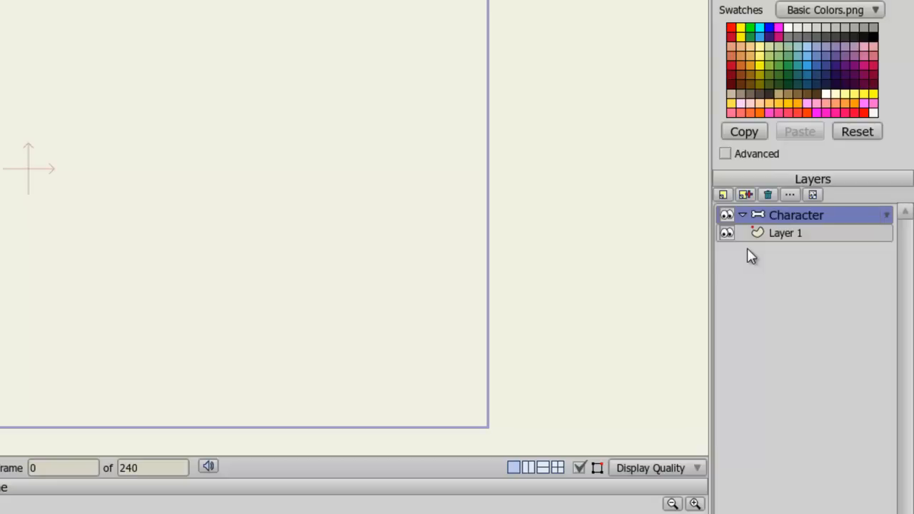
Step: Rename Layer 1, nested under Character, as Body
double_click(784, 236)
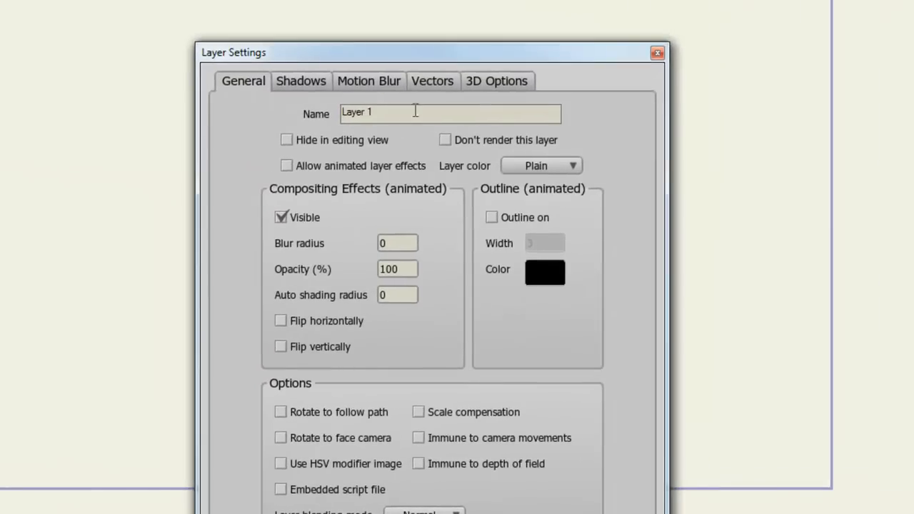
left_click_drag(415, 111, 320, 114)
type("Body")
key("Return")
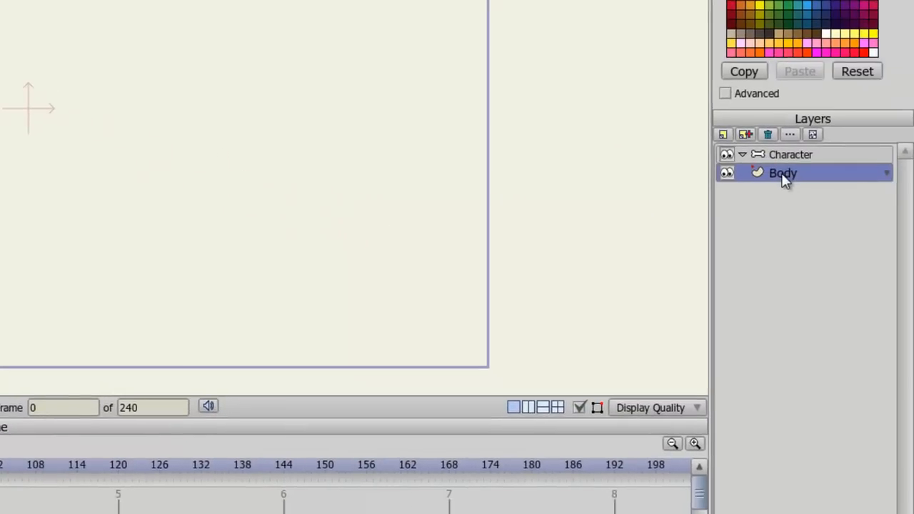
left_click_drag(784, 180, 790, 163)
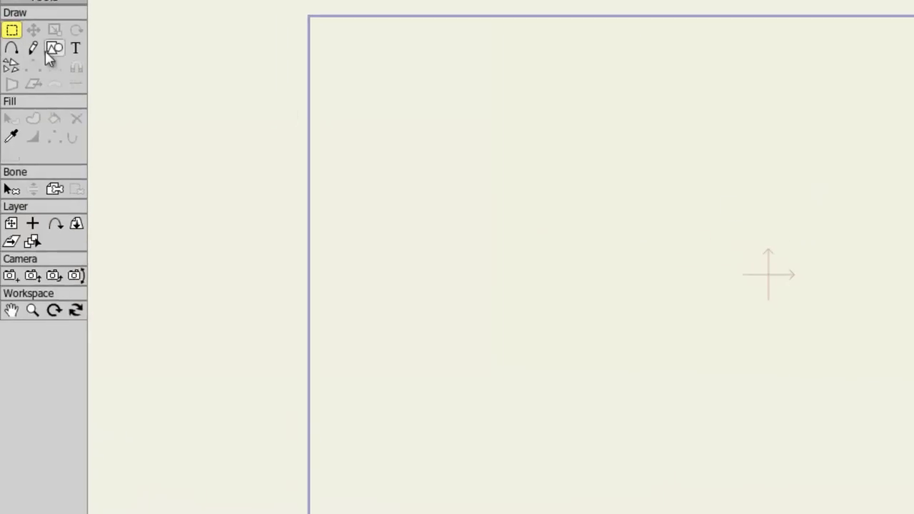
Step: Choose the shape drawing tool and set the fill colour to green 498B19
left_click(46, 51)
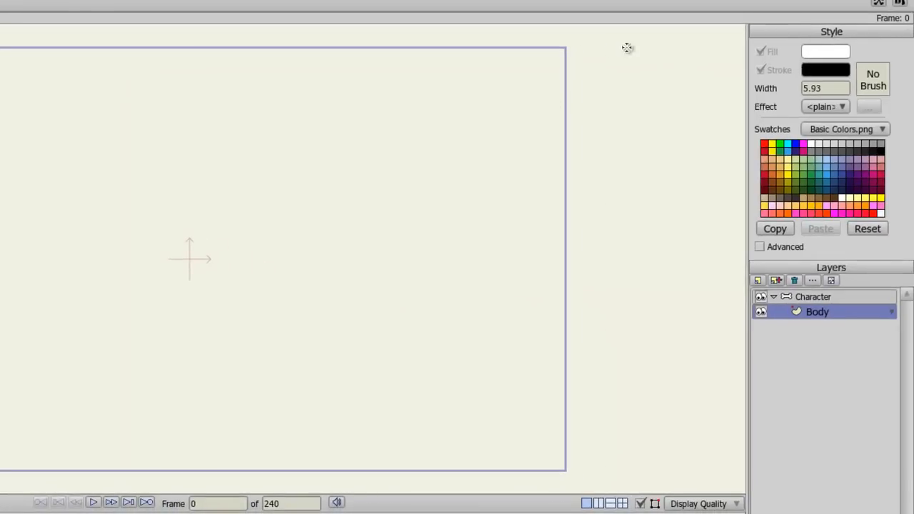
left_click(842, 55)
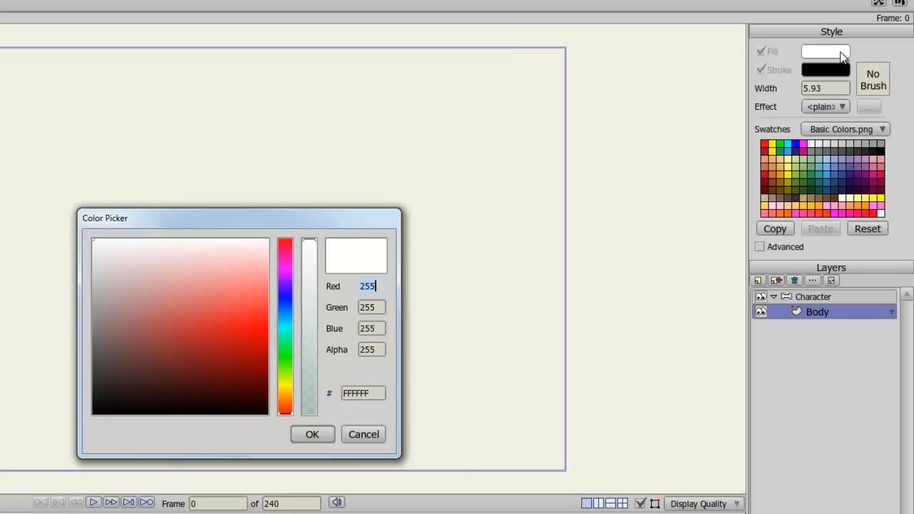
left_click(288, 359)
left_click_drag(288, 358, 288, 367)
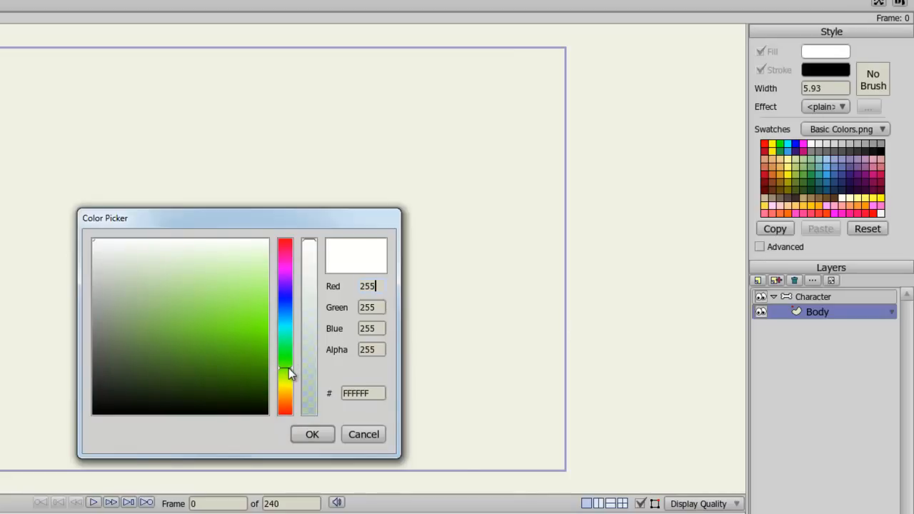
mouse_move(214, 354)
left_mouse_down()
mouse_move(183, 362)
mouse_move(223, 357)
mouse_move(214, 358)
left_mouse_up()
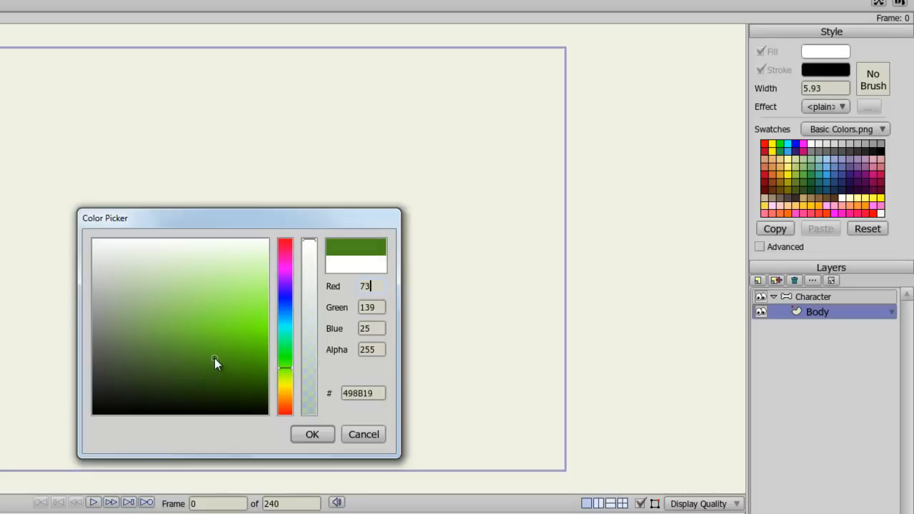
left_click(309, 434)
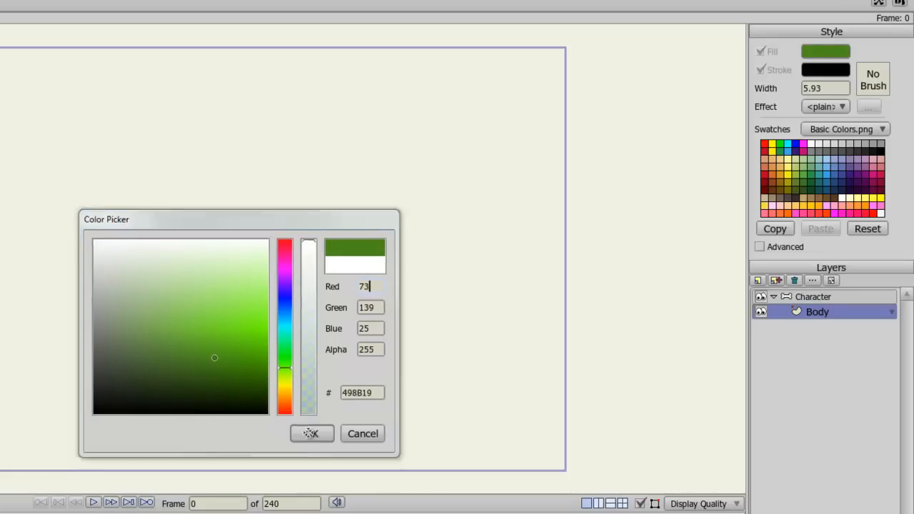
Step: Set the line width to 5 and draw a tall green oval on the canvas
left_click_drag(828, 88, 746, 87)
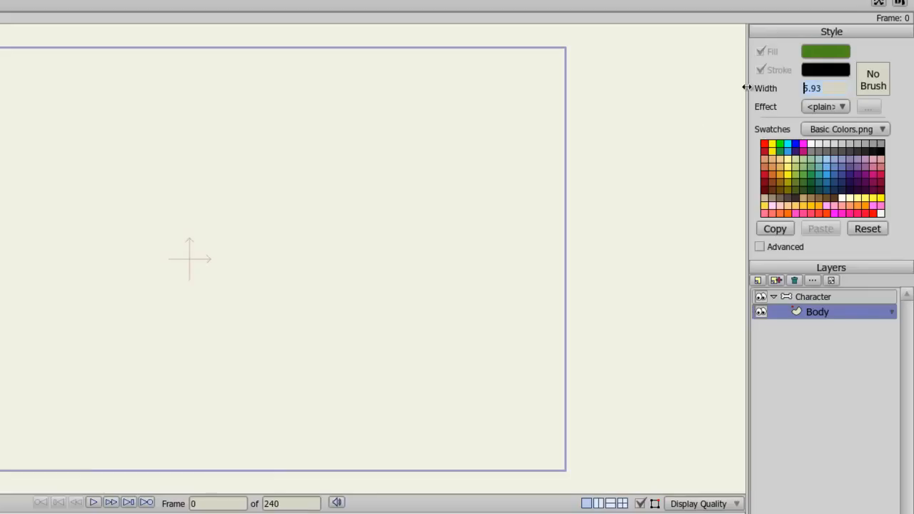
type("5")
key("Return")
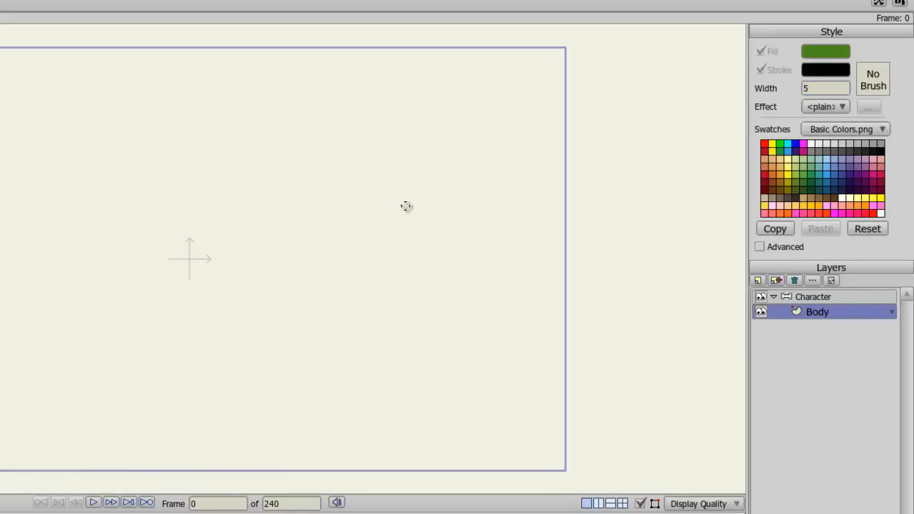
left_click_drag(383, 81, 588, 406)
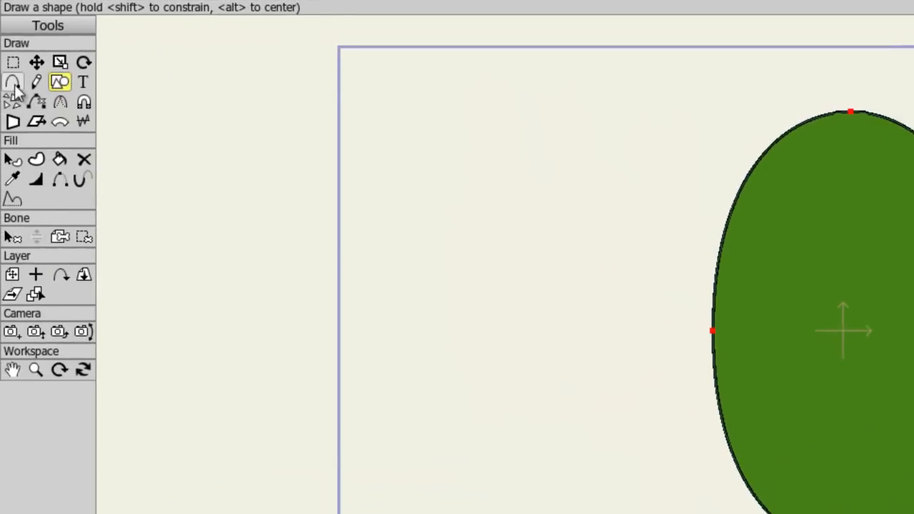
Step: Add eight extra points around the oval's outline, two near each quarter of its curve
left_click(13, 82)
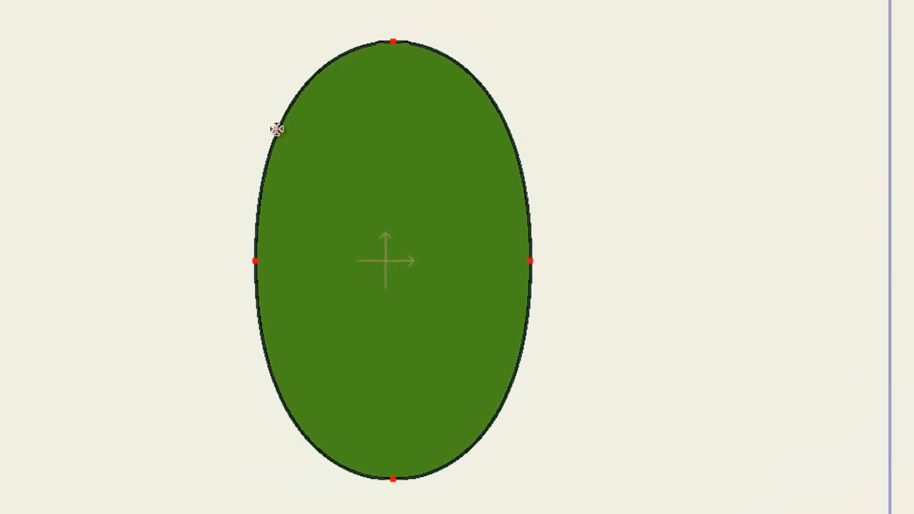
left_click(277, 129)
left_click(509, 130)
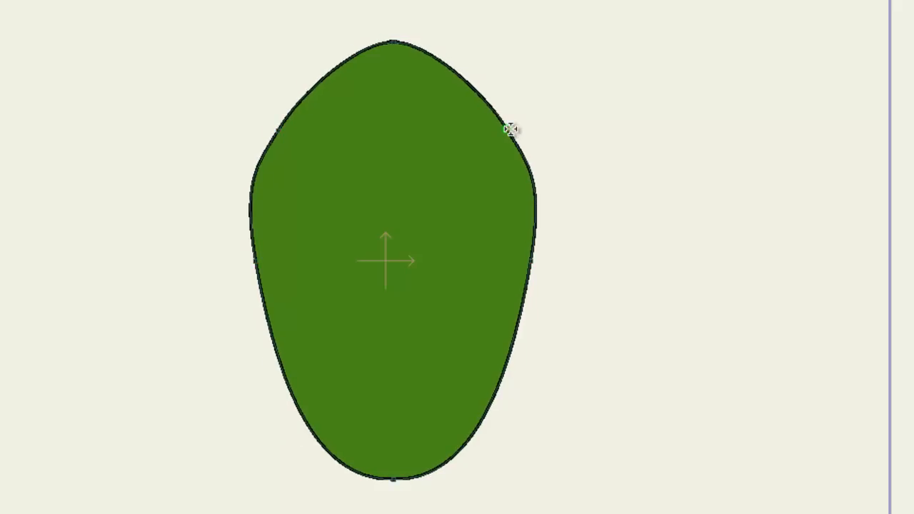
left_click(297, 406)
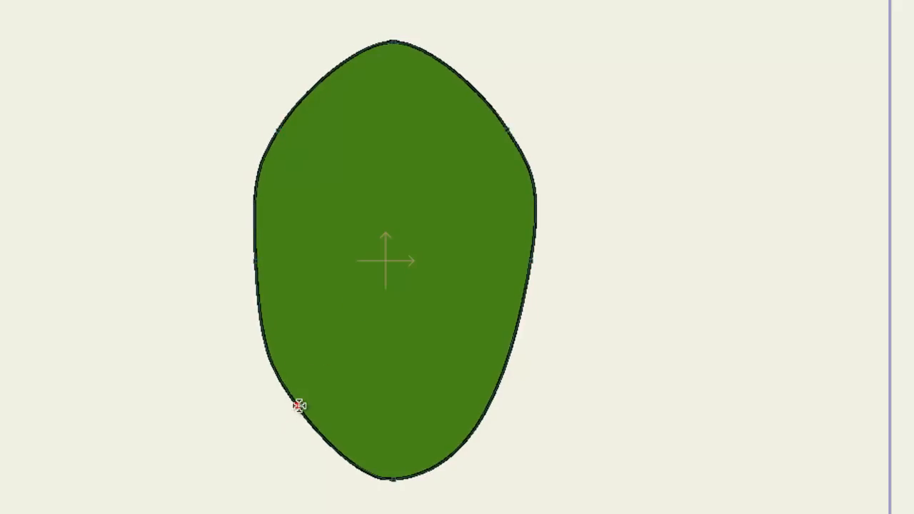
left_click(484, 404)
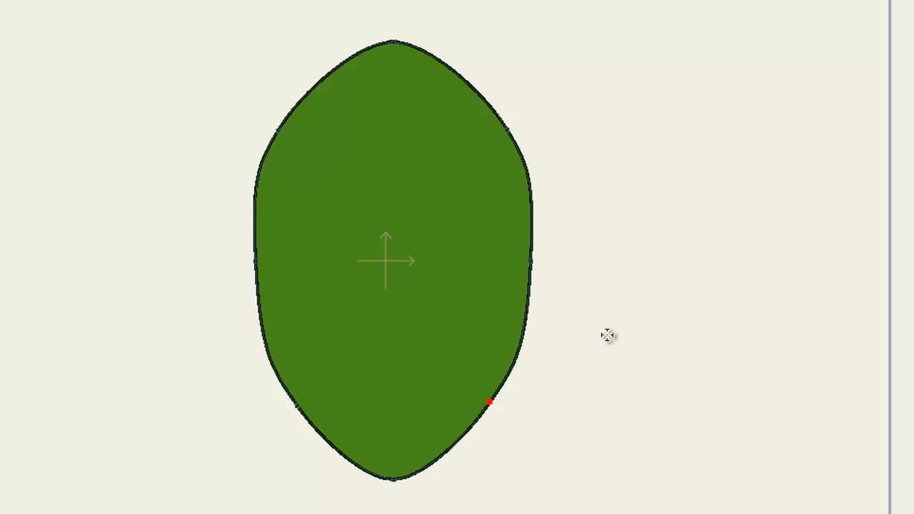
left_click(531, 186)
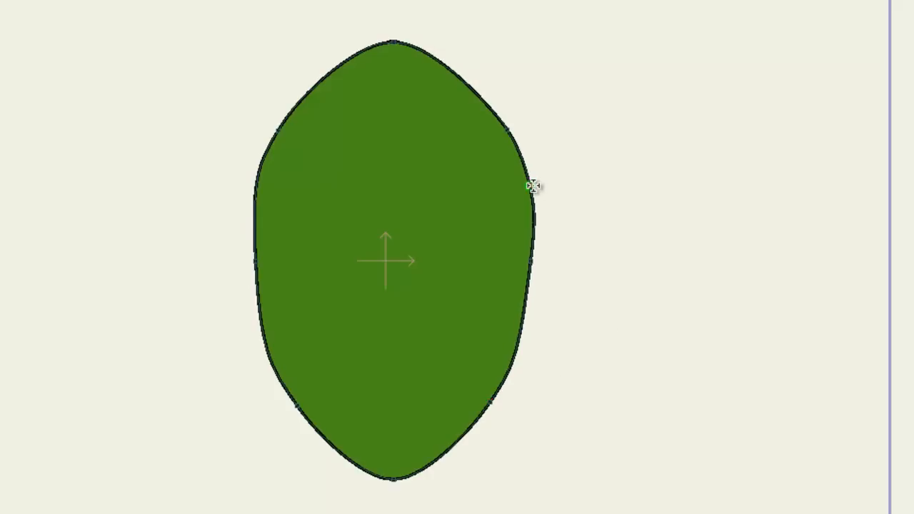
left_click(255, 192)
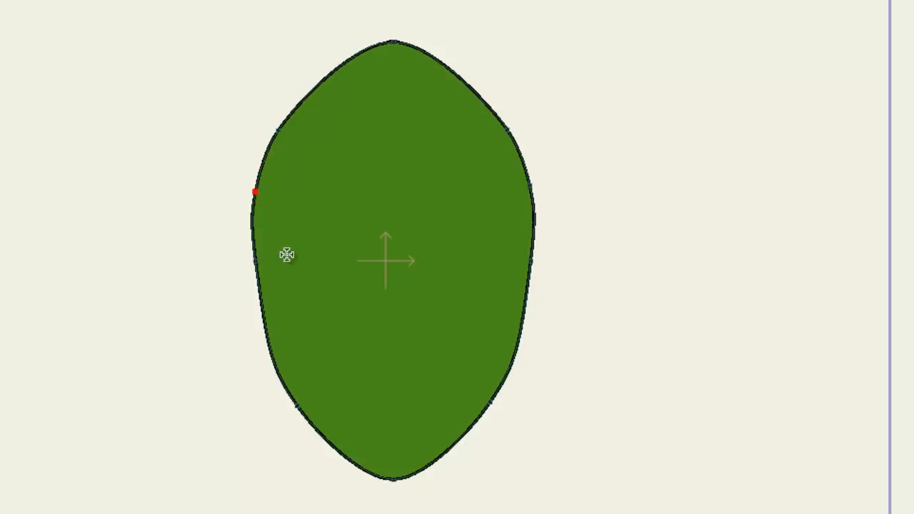
left_click(272, 370)
left_click(508, 370)
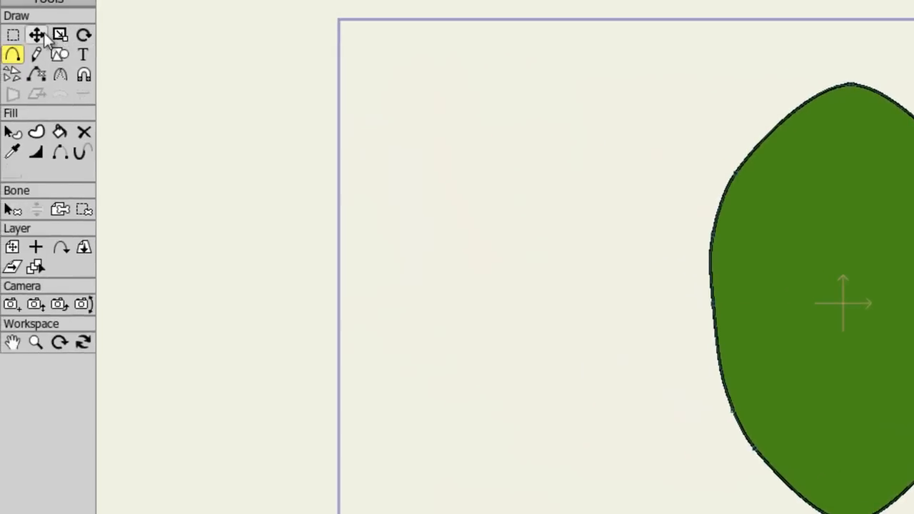
left_click(0, 0)
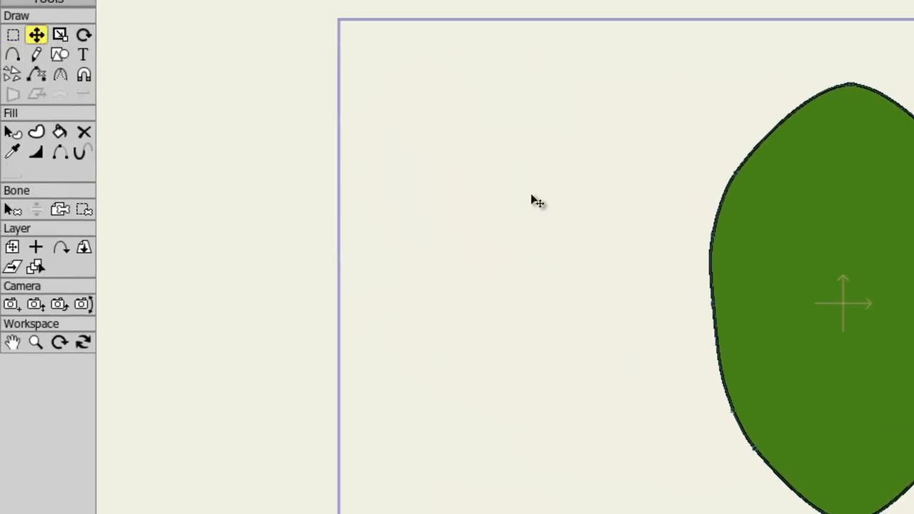
Step: Move the outline points to reshape the oval into a pointed, leaf-like body
left_click_drag(733, 170, 750, 155)
left_click_drag(653, 147, 659, 141)
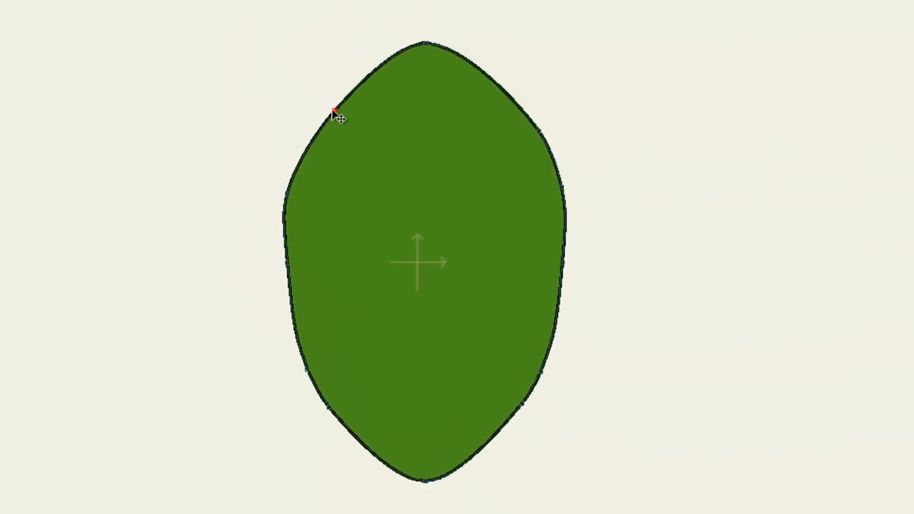
left_click_drag(614, 224, 623, 217)
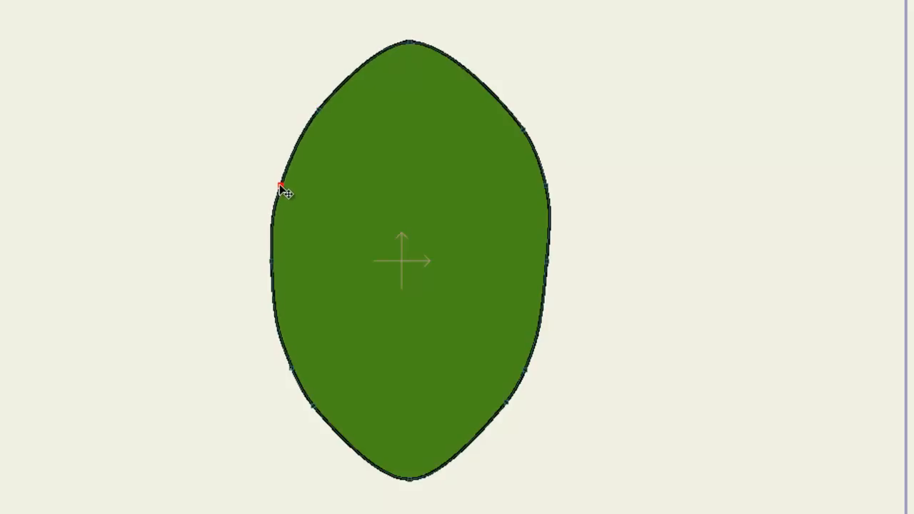
left_click_drag(525, 133, 511, 121)
left_click_drag(552, 194, 546, 189)
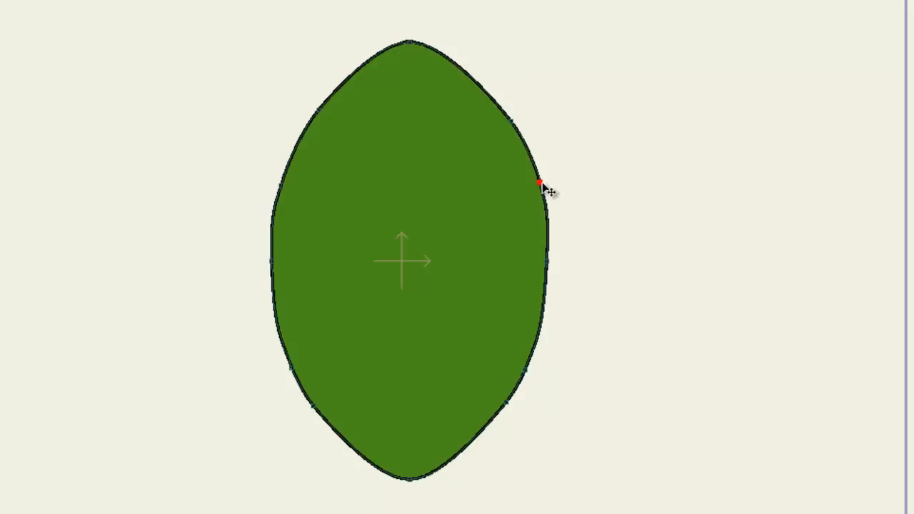
left_click(546, 257)
left_click_drag(548, 254, 551, 256)
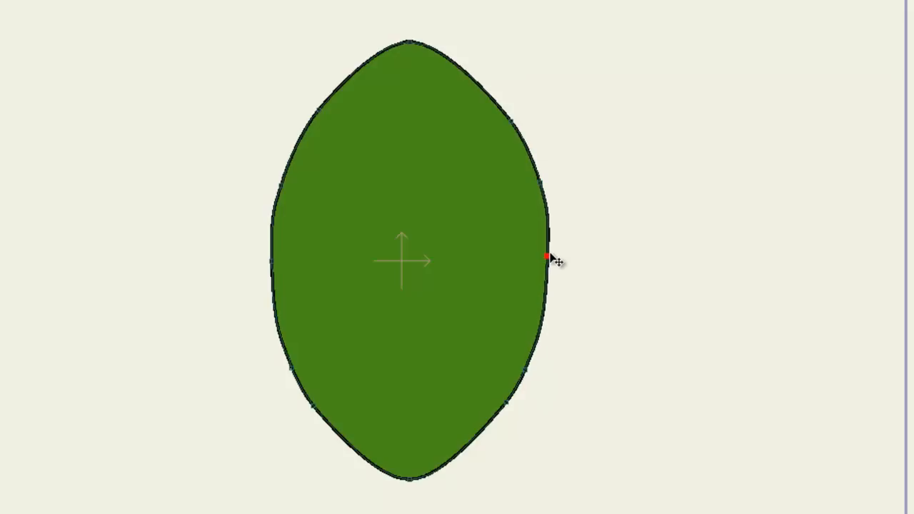
Step: Move the body's lowest outline point up to round off the bottom into an egg shape
left_click(292, 370)
left_click(313, 406)
left_click_drag(409, 480, 408, 433)
left_click(511, 481)
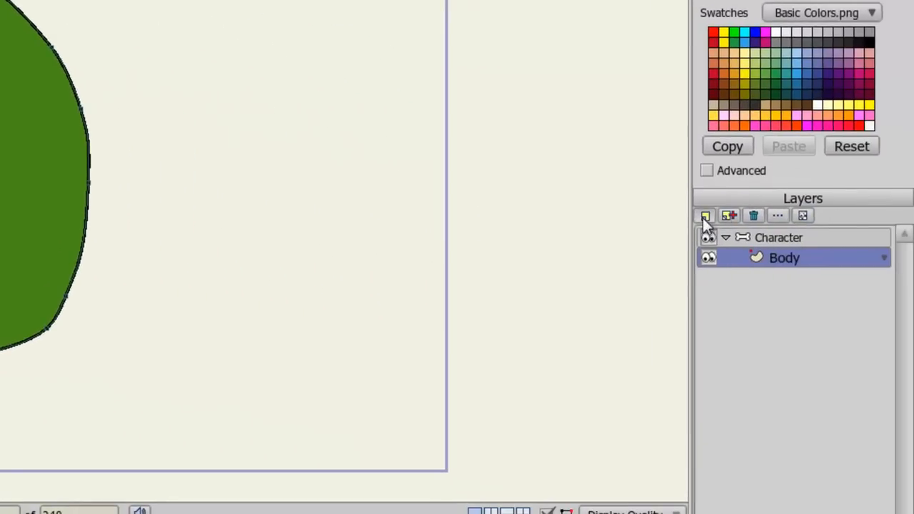
Step: Add a new vector layer named Eyes inside the Character group
left_click(703, 218)
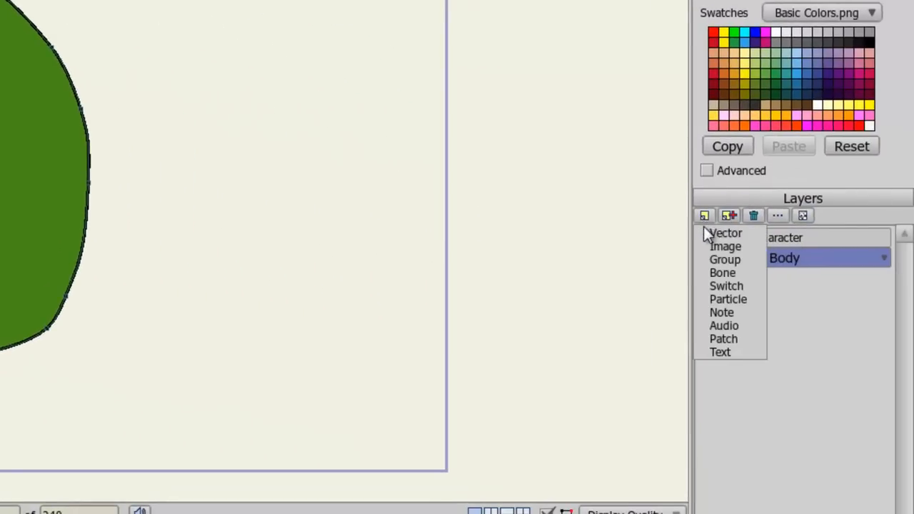
left_click(706, 232)
type("Eyes")
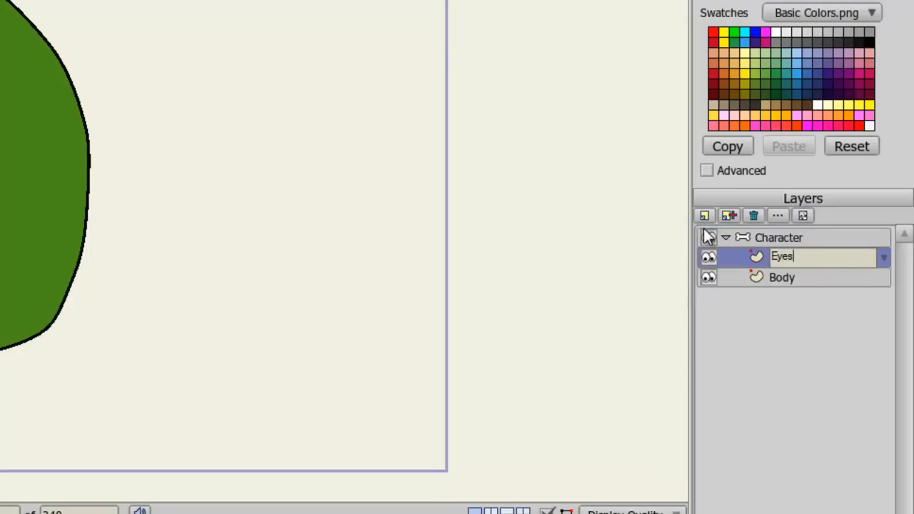
key("Return")
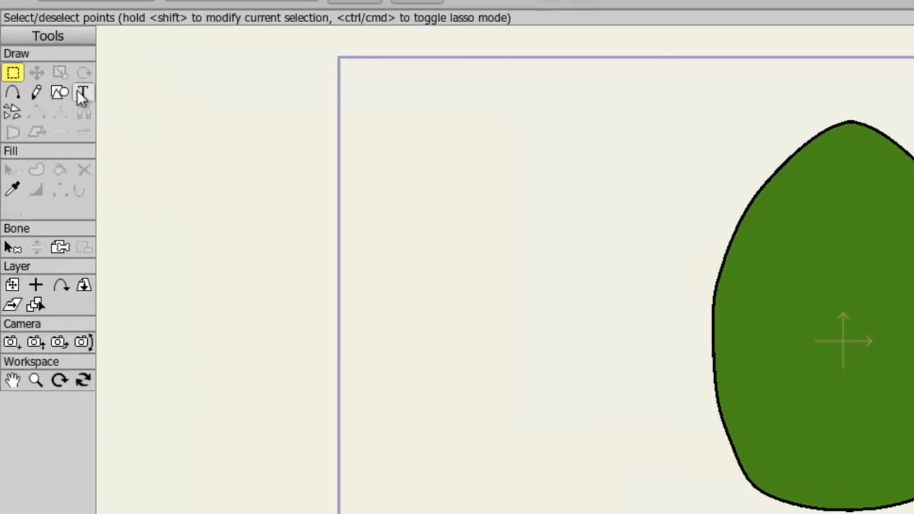
Step: Set the fill colour to white FFFFFF and the line width to 3
left_click(61, 94)
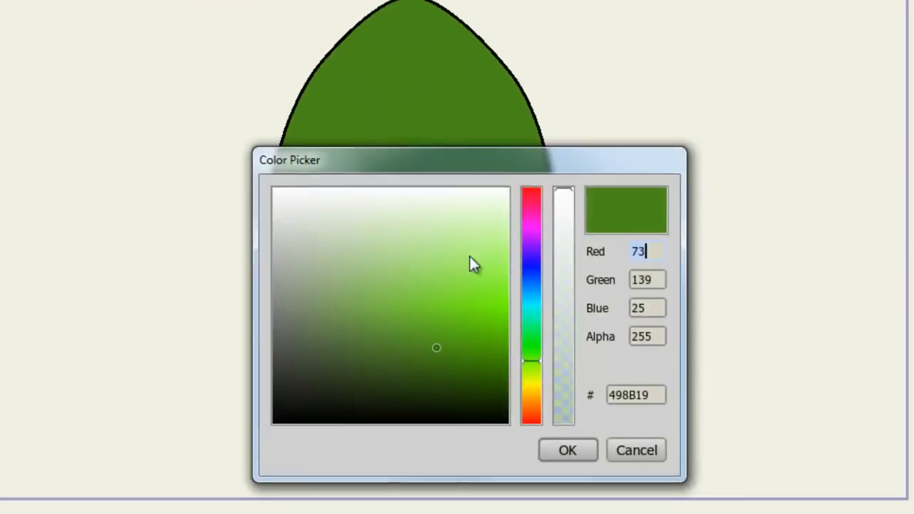
left_click(279, 232)
left_click_drag(279, 231, 197, 123)
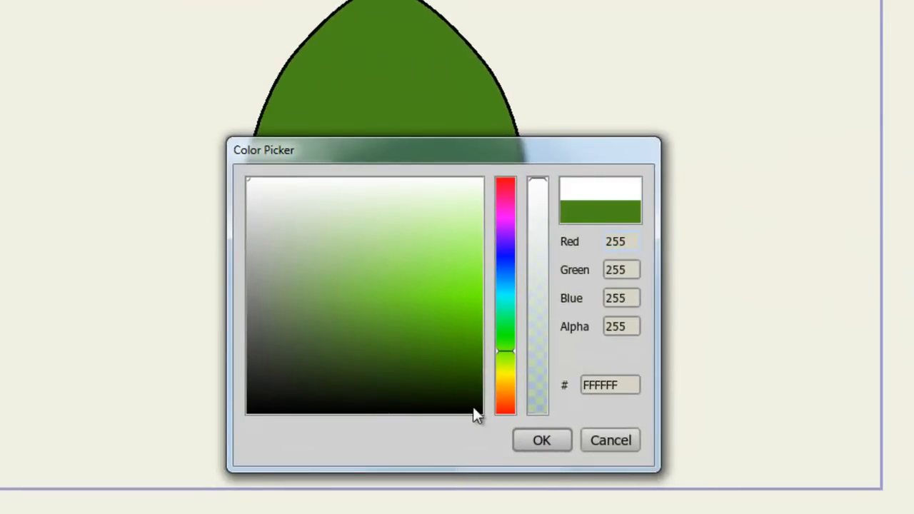
left_click(541, 440)
left_click_drag(867, 138, 704, 155)
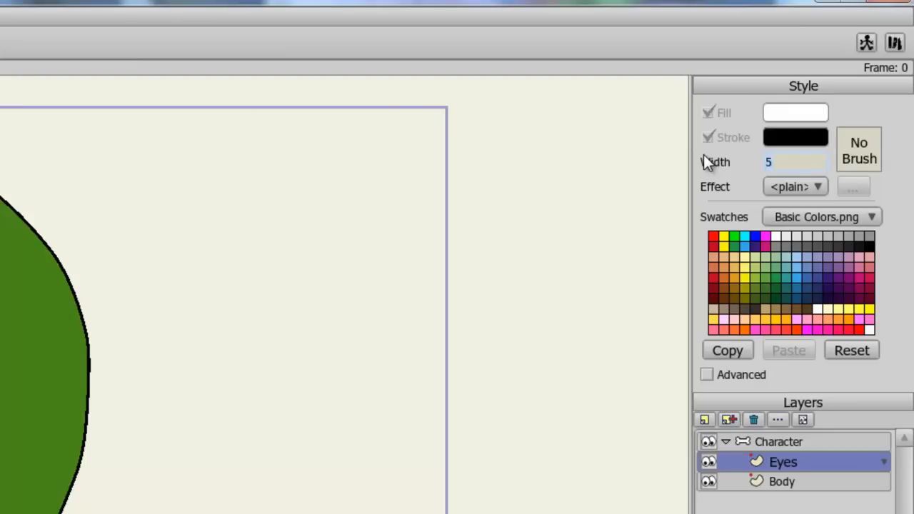
type("3")
key("Return")
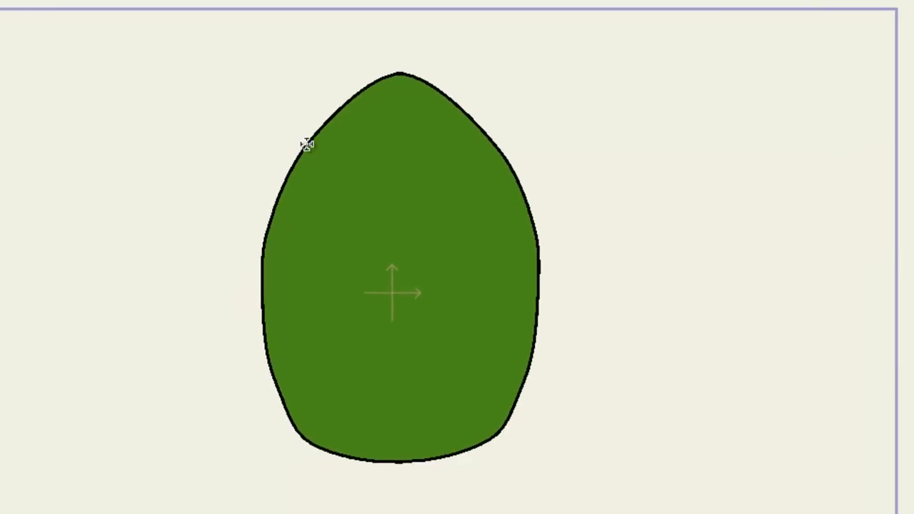
Step: Draw two white circles side by side in the upper part of the body as eyes
left_click_drag(298, 136, 371, 203)
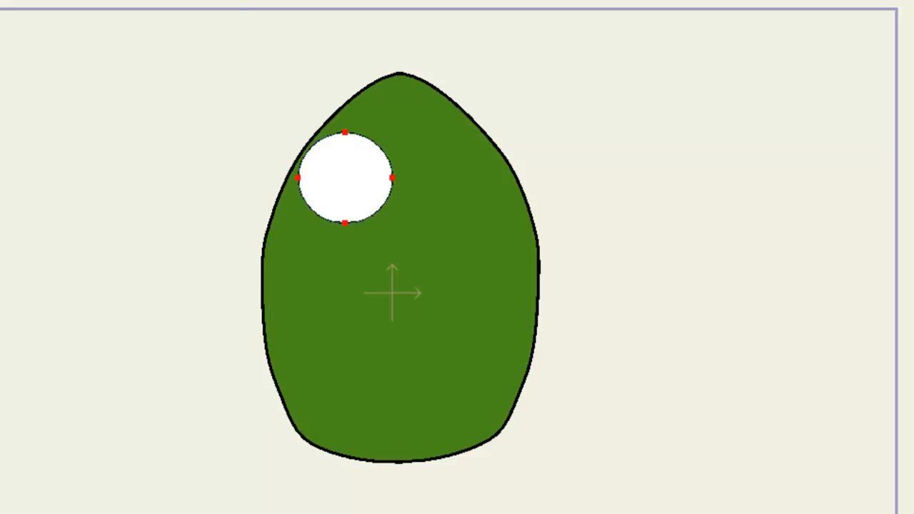
left_click_drag(411, 134, 505, 224)
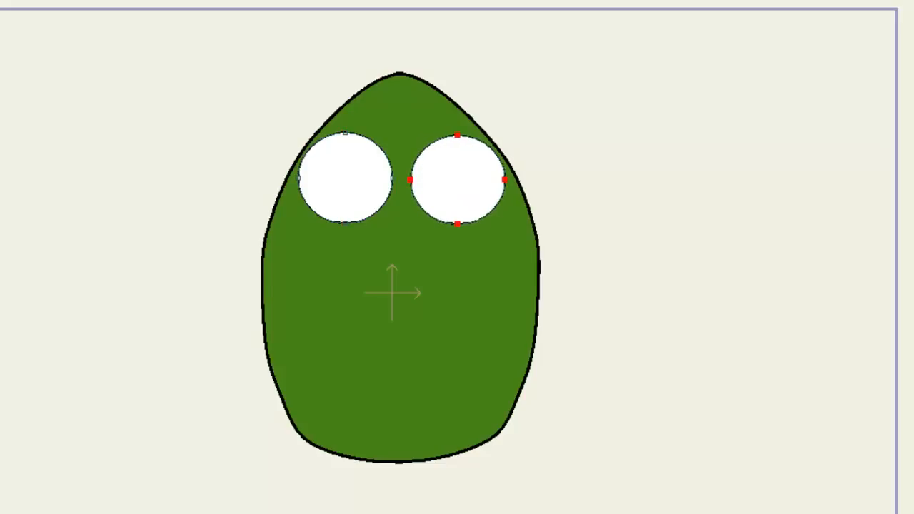
Step: Adjust the eye circles' points so the two eyes sit evenly and touch in the middle
left_click_drag(469, 186, 471, 183)
left_click_drag(354, 184, 367, 182)
left_click_drag(462, 186, 452, 185)
left_click_drag(357, 195, 350, 195)
left_click(415, 206)
left_click(650, 214)
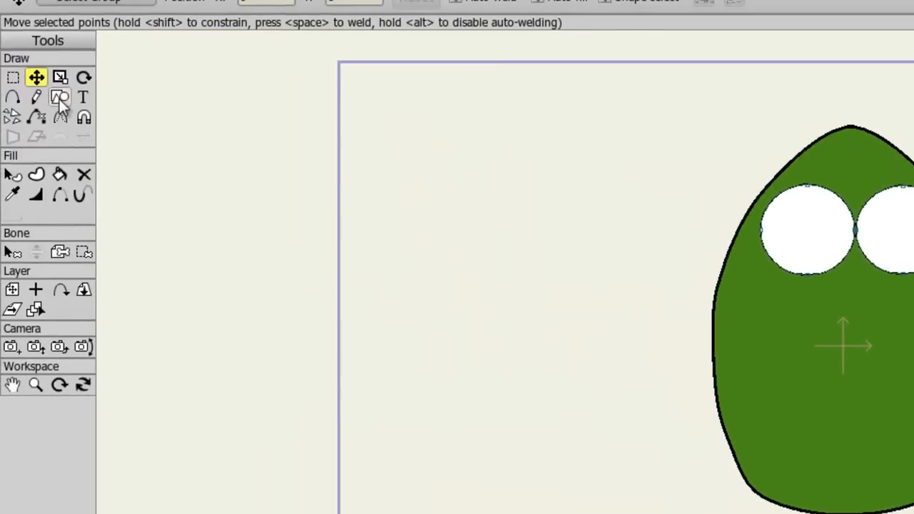
Step: Set the fill colour to black 000000 and draw a small black pupil in each eye
left_click(59, 99)
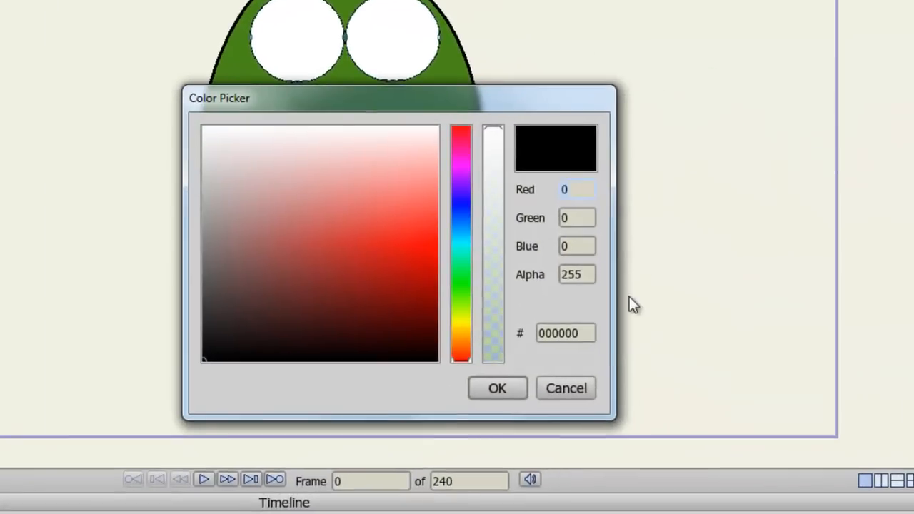
left_click(496, 388)
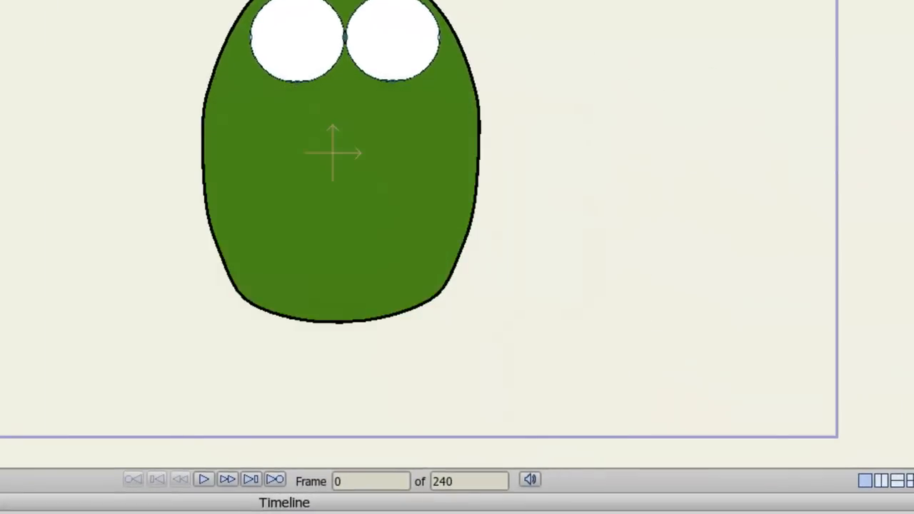
left_click(307, 360)
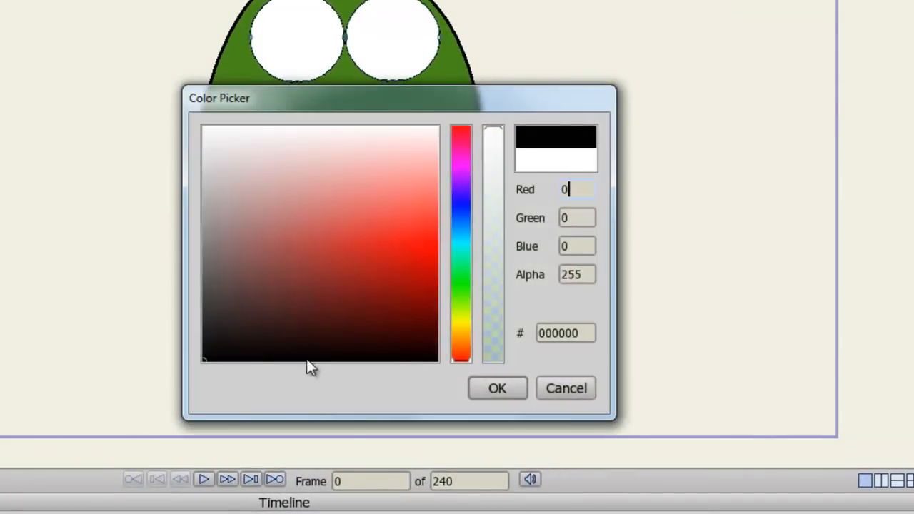
left_click(500, 387)
mouse_move(300, 27)
left_mouse_down()
mouse_move(320, 43)
mouse_move(365, 35)
mouse_move(378, 48)
left_mouse_up()
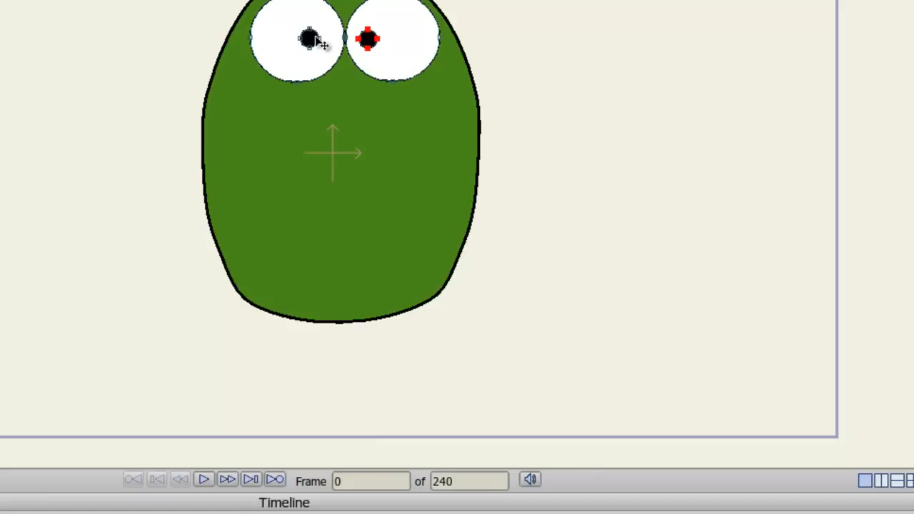
left_click_drag(368, 42, 377, 41)
left_click(584, 72)
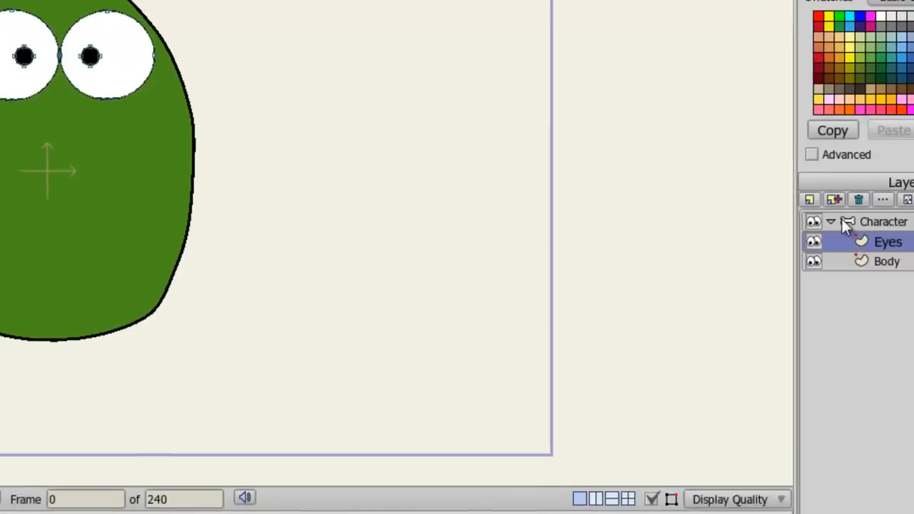
Step: Add a new vector layer named Mouth
left_click(706, 206)
left_click(715, 223)
type("Mouth")
key("Return")
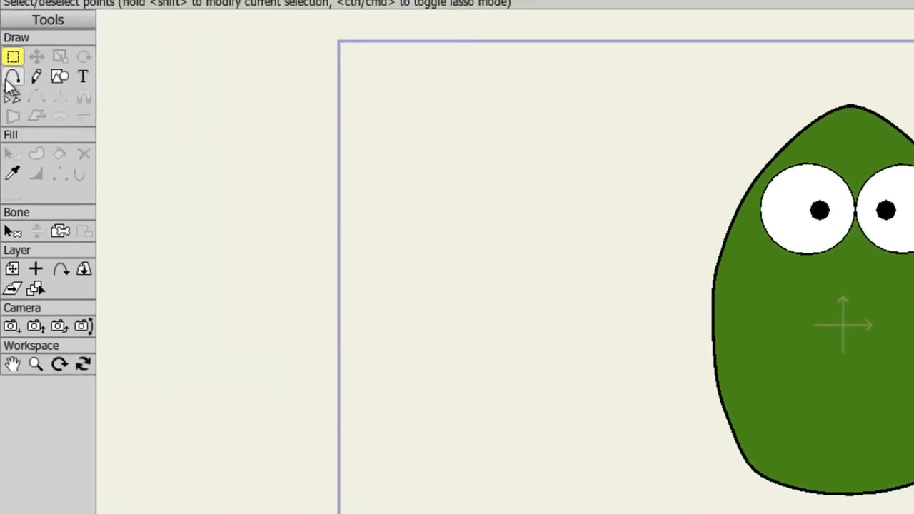
Step: Draw a curved smile line across the lower face with the Add Points tool
left_click(12, 80)
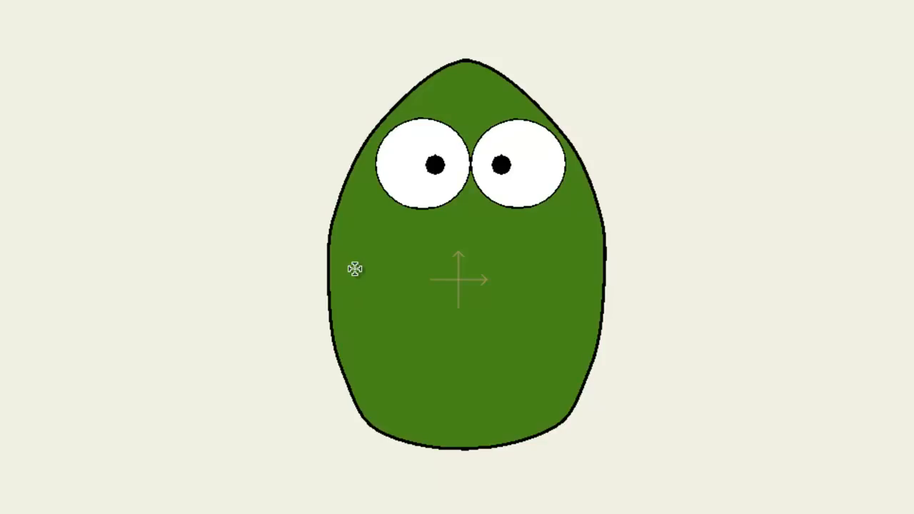
mouse_move(355, 269)
left_mouse_down()
mouse_move(426, 339)
mouse_move(480, 346)
left_mouse_up()
left_click(505, 345)
left_click(567, 300)
left_click(591, 263)
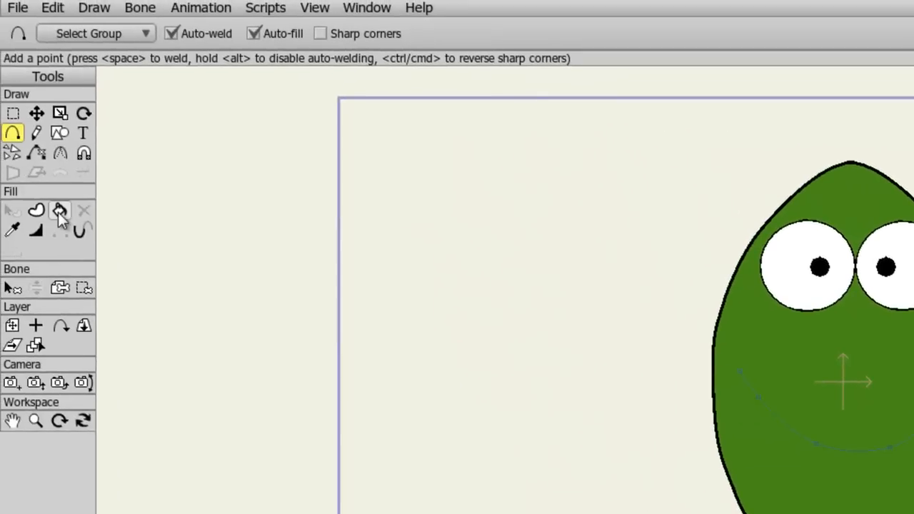
Step: Apply a stroke to the smile curve with the Paint Bucket set to stroke only
left_click(59, 210)
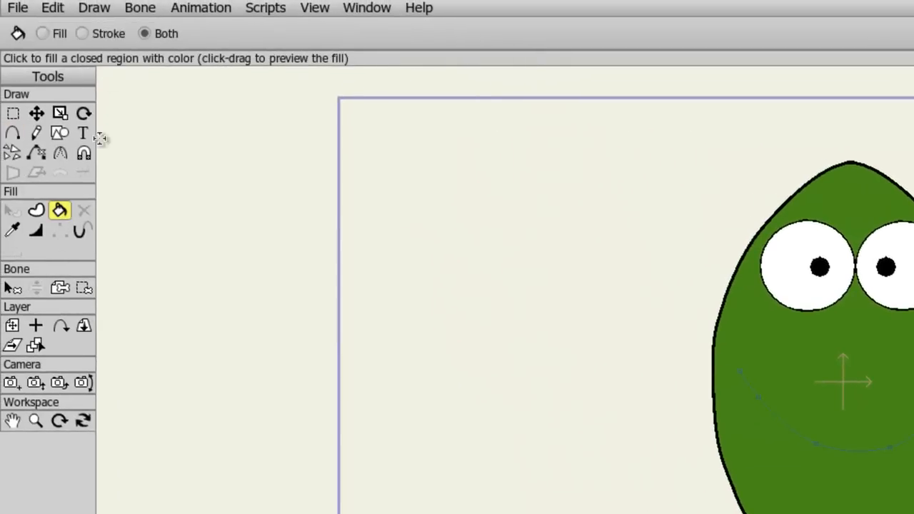
left_click(87, 34)
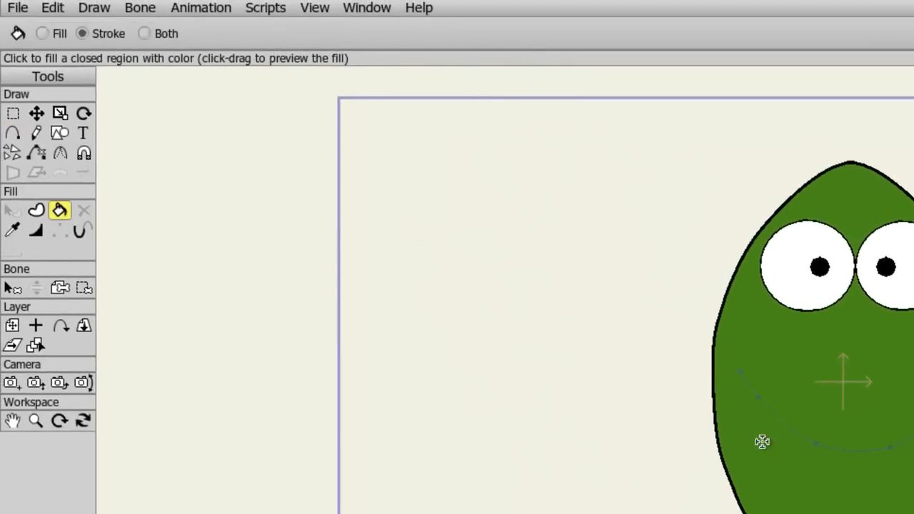
left_click(822, 444)
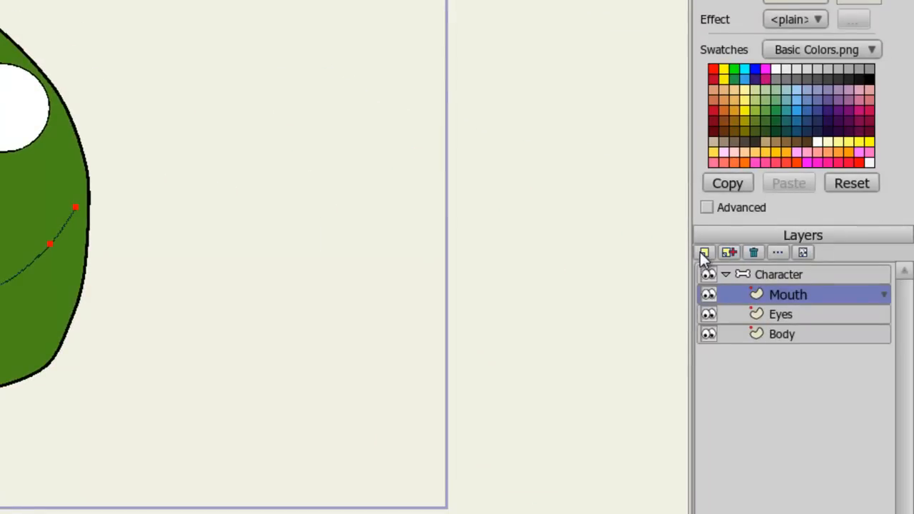
Step: Add a new switch layer named Eyes
left_click(702, 254)
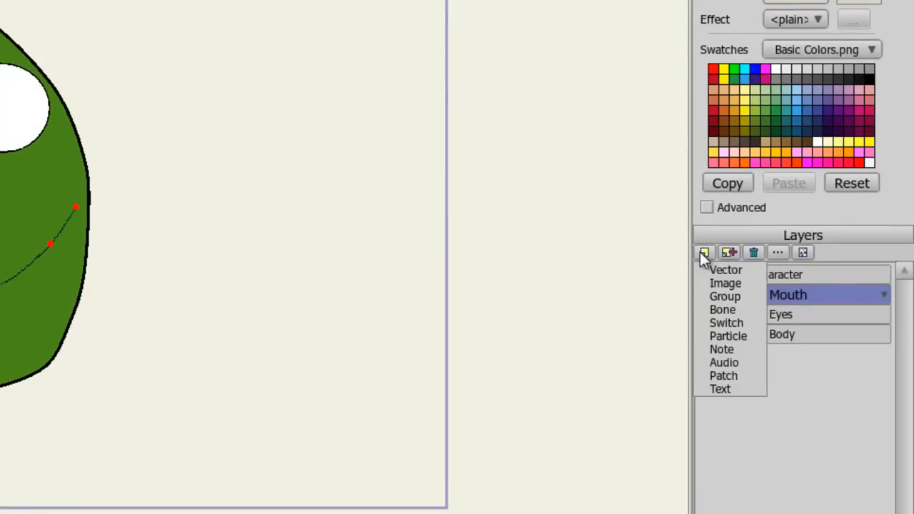
left_click(738, 322)
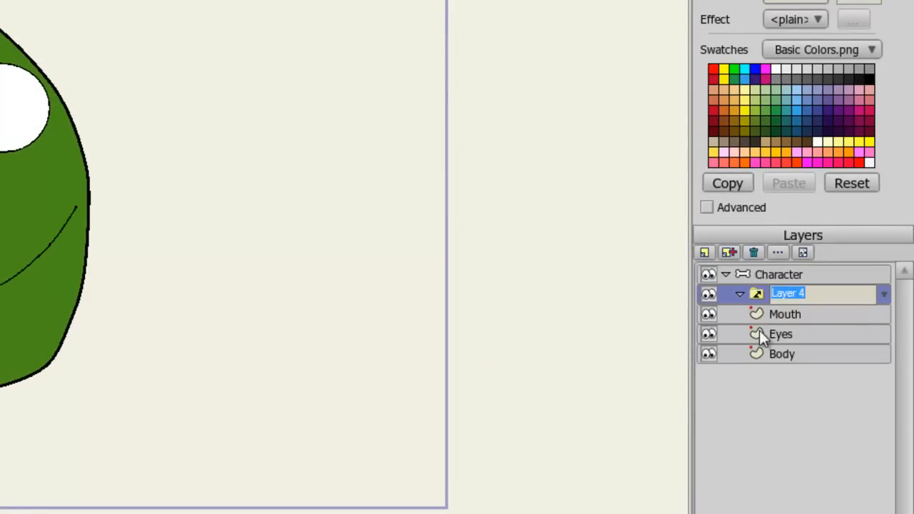
type("Eyes")
key("Return")
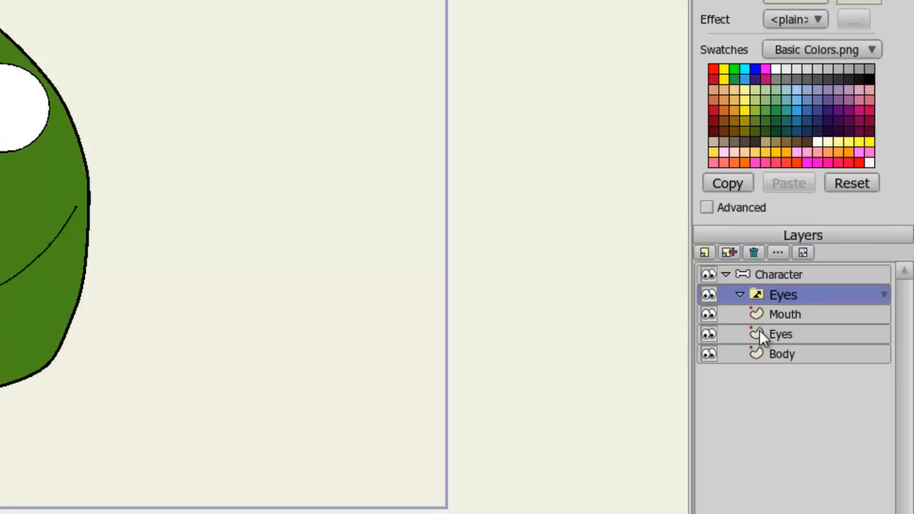
Step: Move the Eyes vector layer into the Eyes switch layer and rename it Open
left_click(783, 333)
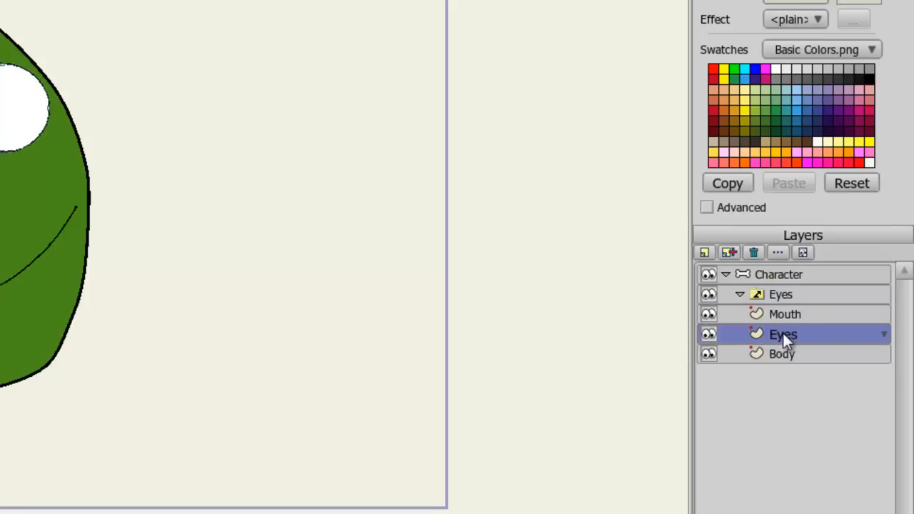
left_click_drag(783, 331, 788, 302)
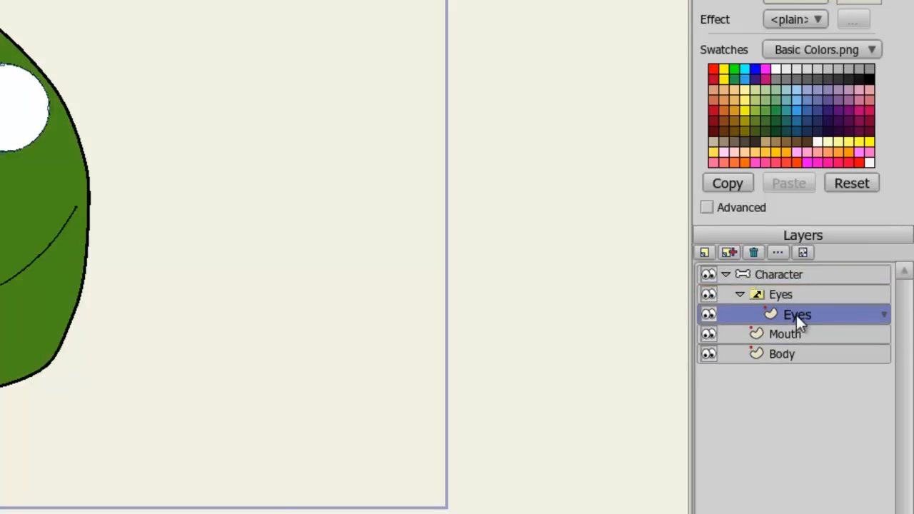
double_click(796, 315)
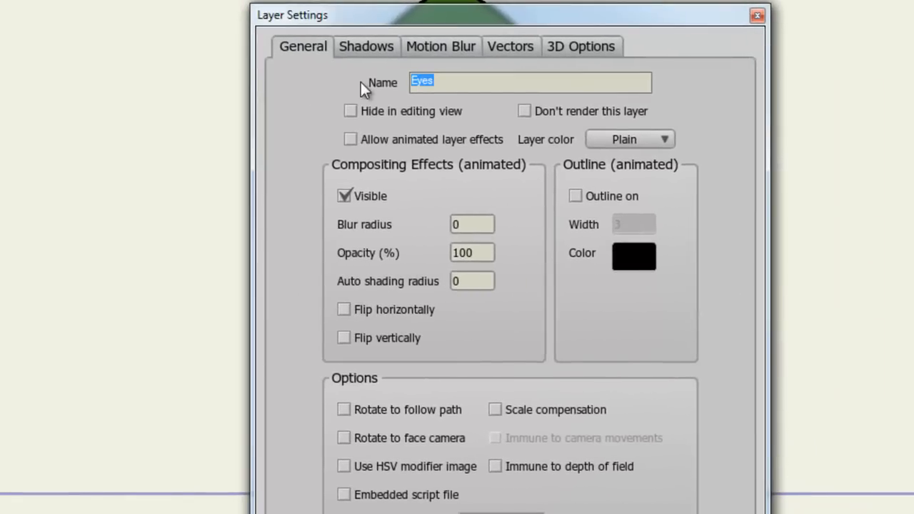
type("Open")
key("Return")
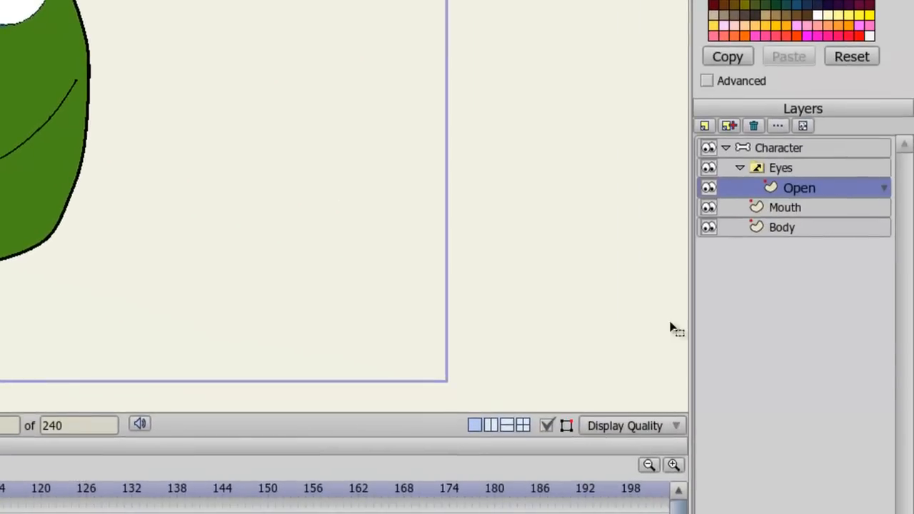
Step: Duplicate the Open layer and name the copy Slightly Open
left_click(729, 125)
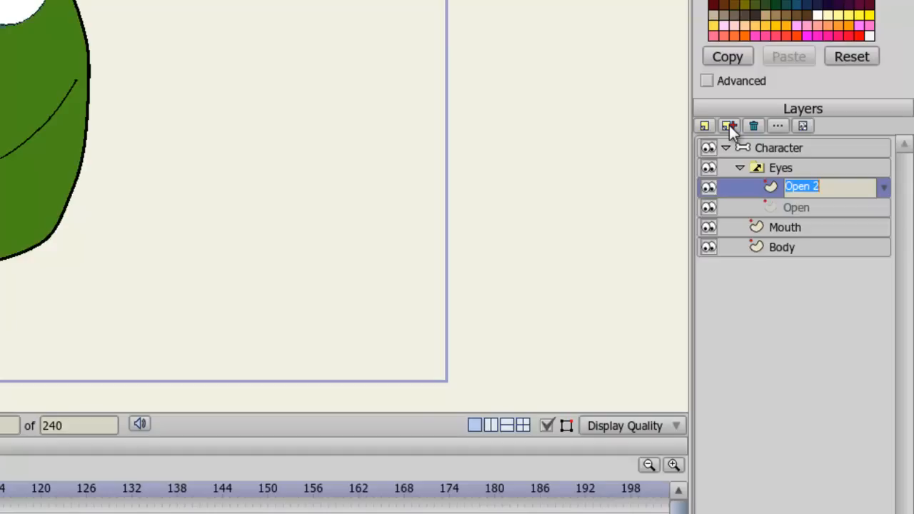
type("Slightly Open")
key("Return")
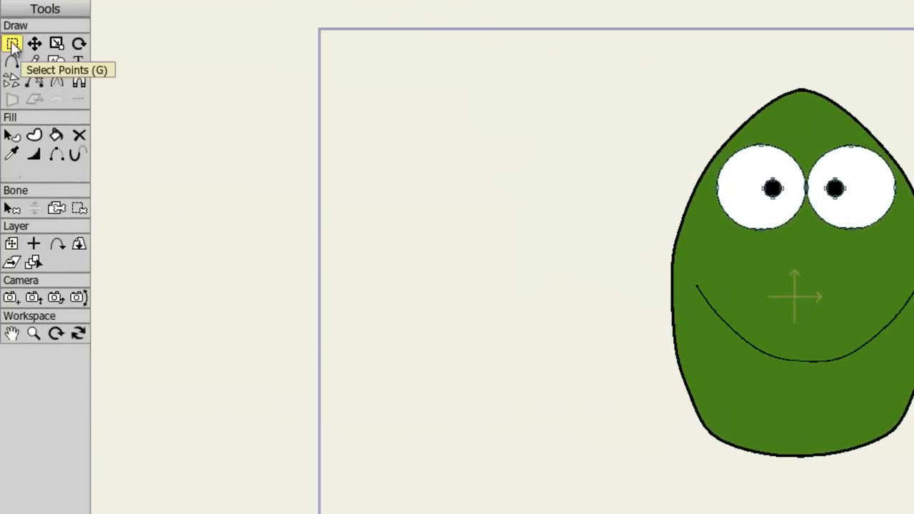
Step: Select all eye points and scale them down vertically so the eyes look half-closed
mouse_move(643, 112)
left_mouse_down()
mouse_move(913, 210)
mouse_move(913, 261)
left_mouse_up()
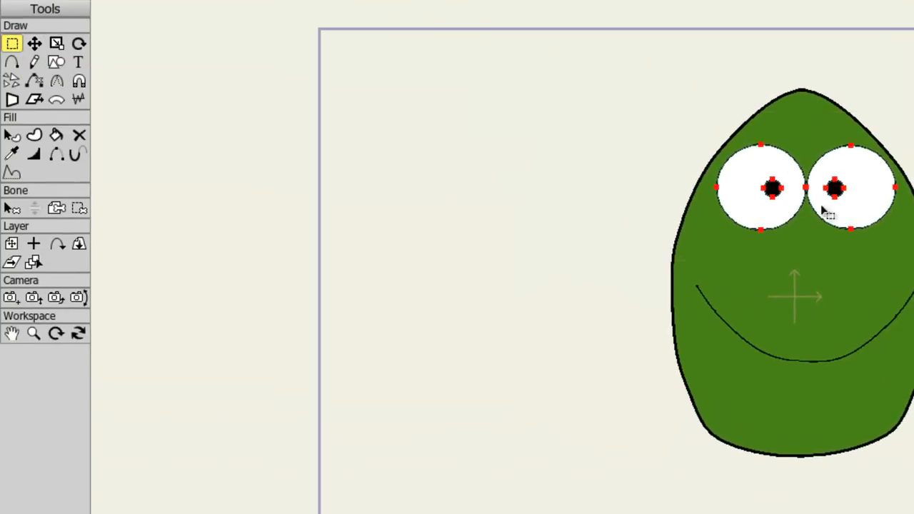
left_click(57, 44)
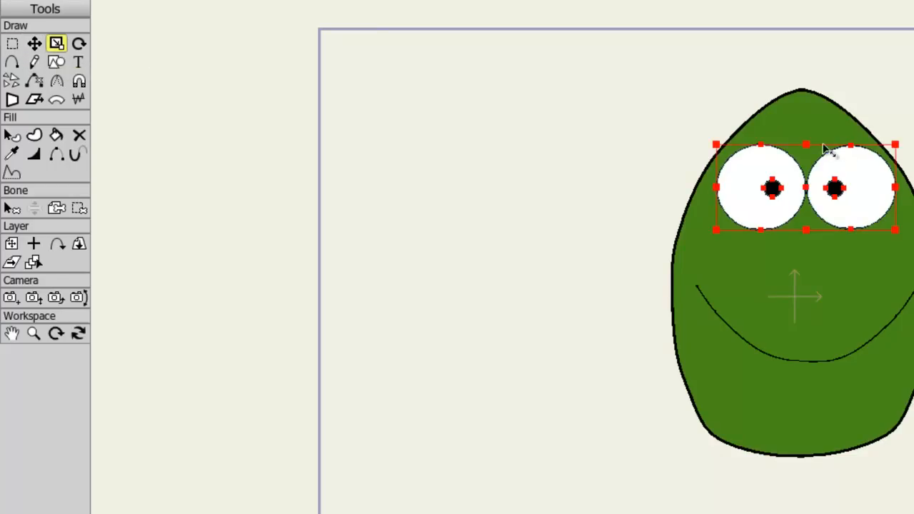
left_click_drag(810, 147, 807, 164)
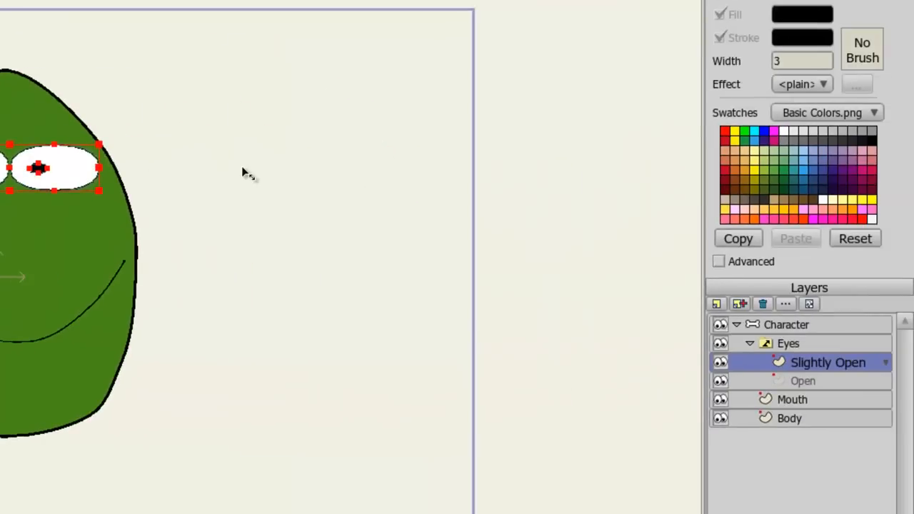
Step: Draw curved upper and lower eyelid lines across each eye, from edge to edge of the eye outline
key("Return")
scroll(241, 166, "up", 7)
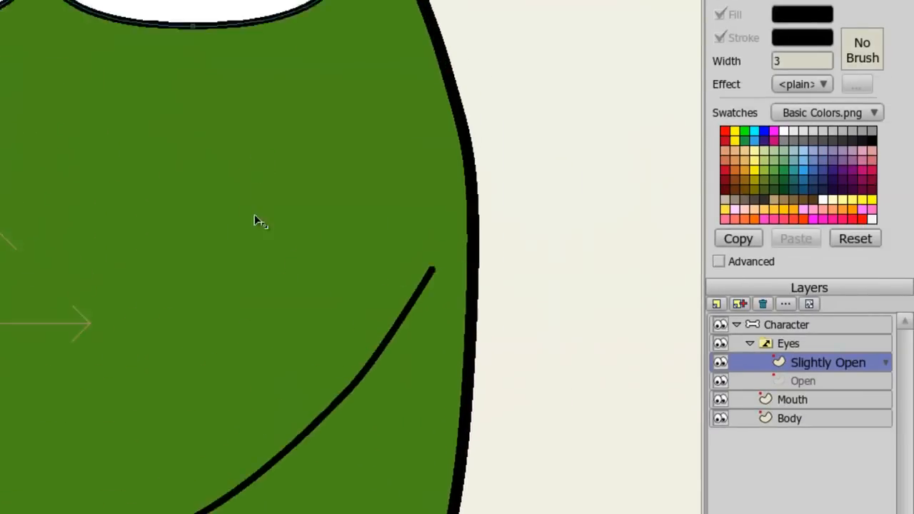
left_click_drag(256, 156, 231, 438)
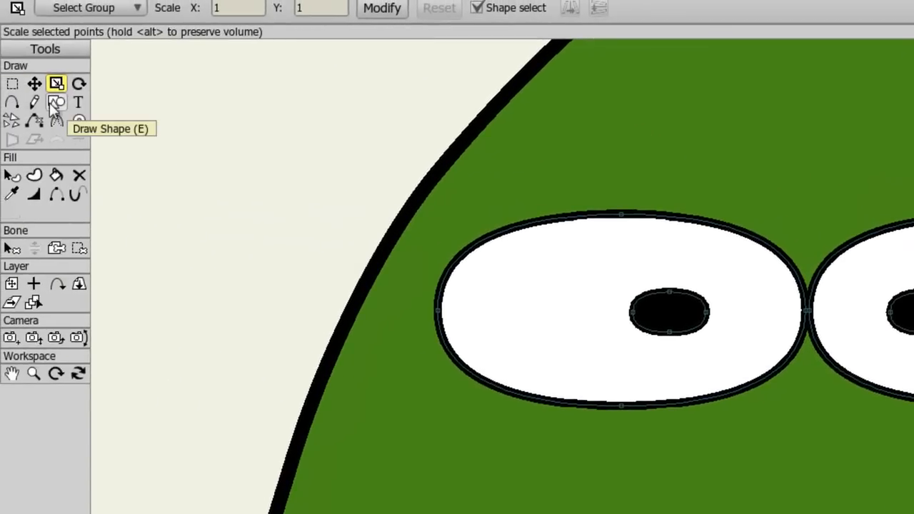
left_click(11, 103)
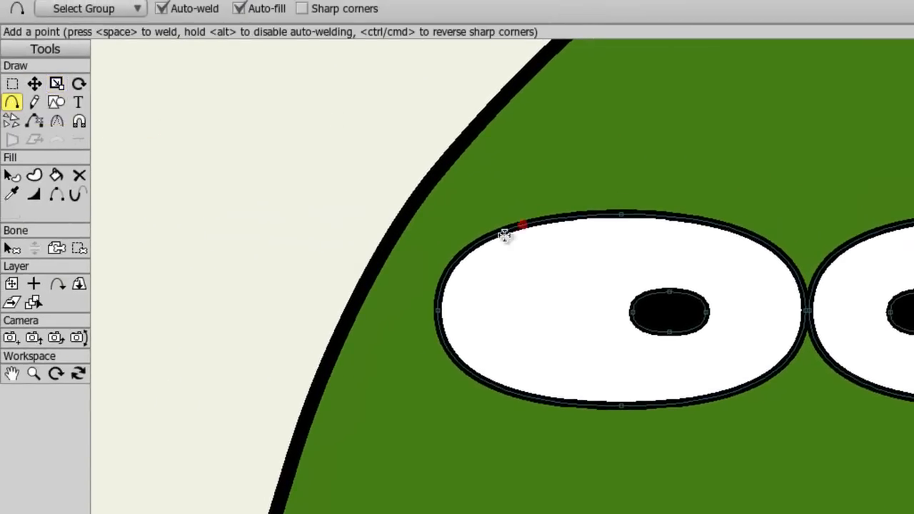
mouse_move(472, 249)
left_mouse_down()
mouse_move(560, 269)
mouse_move(681, 272)
mouse_move(783, 260)
left_mouse_up()
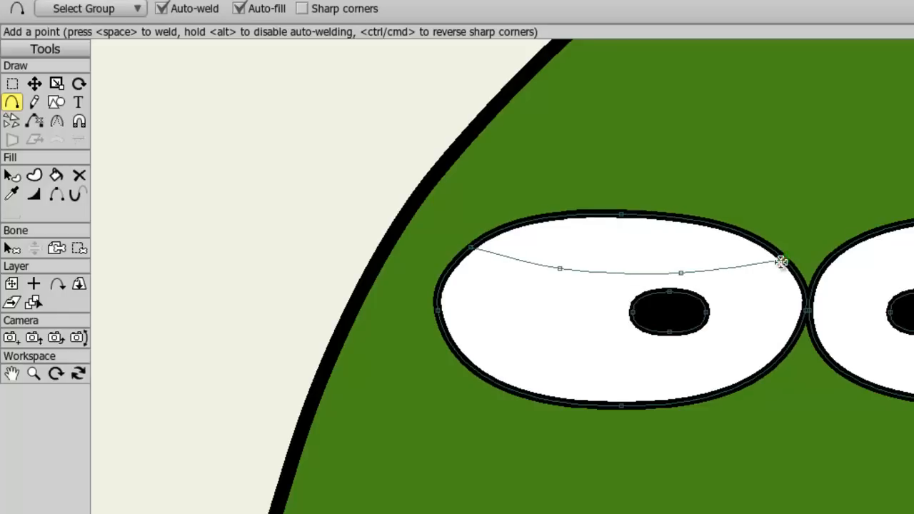
mouse_move(485, 377)
left_mouse_down()
mouse_move(578, 355)
mouse_move(749, 352)
mouse_move(768, 365)
left_mouse_up()
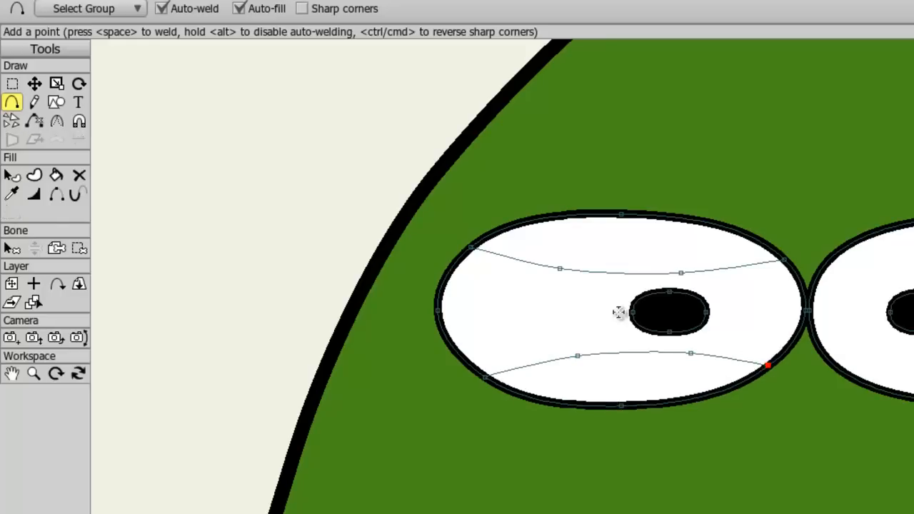
mouse_move(814, 265)
left_mouse_down()
mouse_move(888, 278)
mouse_move(913, 274)
mouse_move(913, 254)
left_mouse_up()
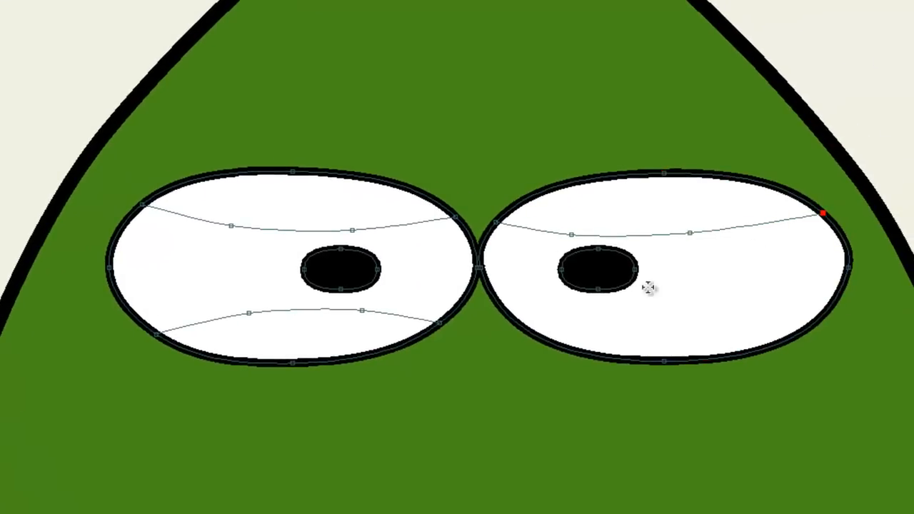
mouse_move(519, 325)
left_mouse_down()
mouse_move(733, 309)
mouse_move(808, 325)
left_mouse_up()
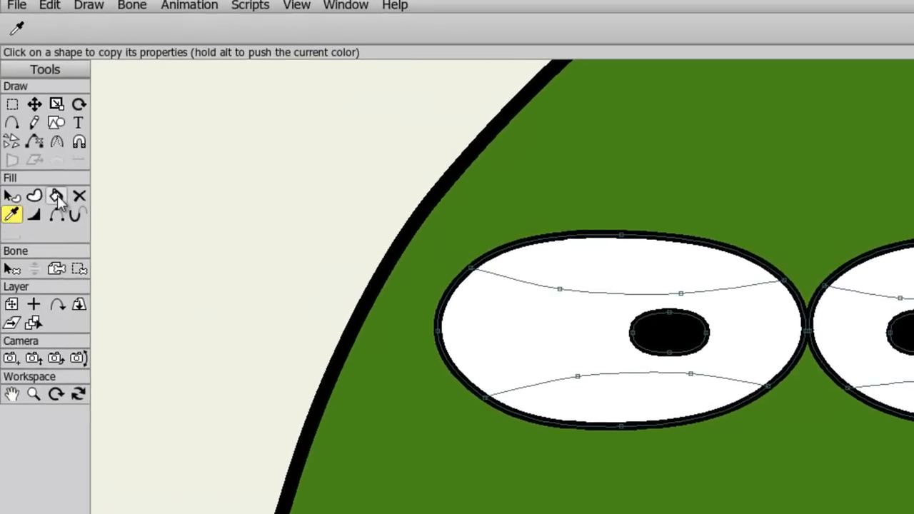
Step: Fill the four eyelid regions above and below the lid lines with both fill and stroke
left_click(57, 195)
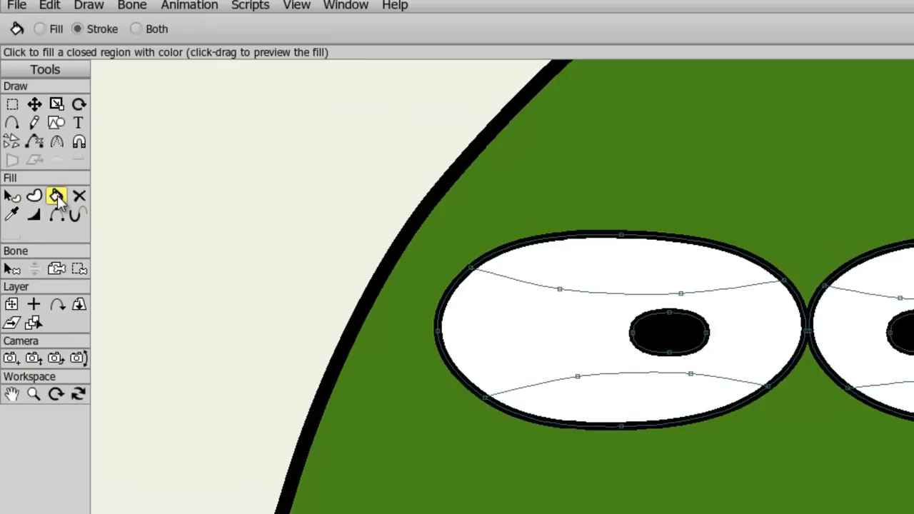
left_click(156, 29)
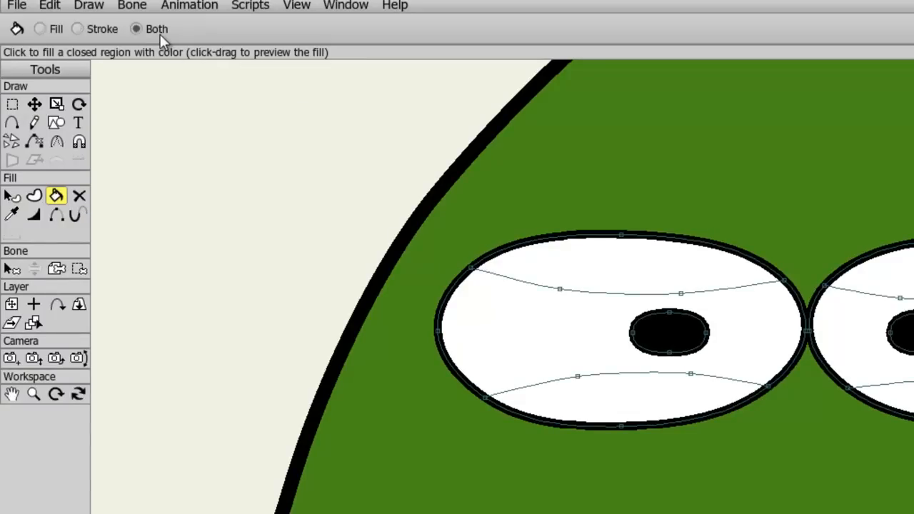
left_click(574, 267)
left_click(622, 381)
left_click(732, 397)
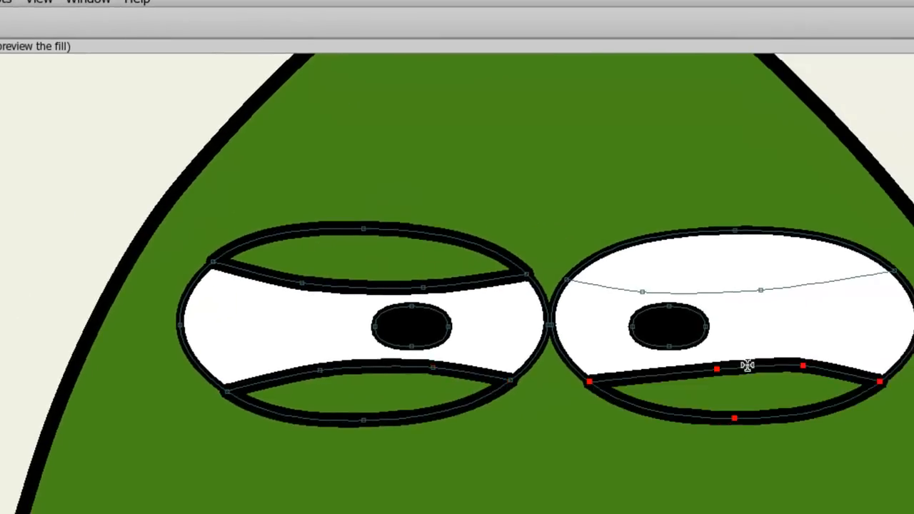
left_click(742, 277)
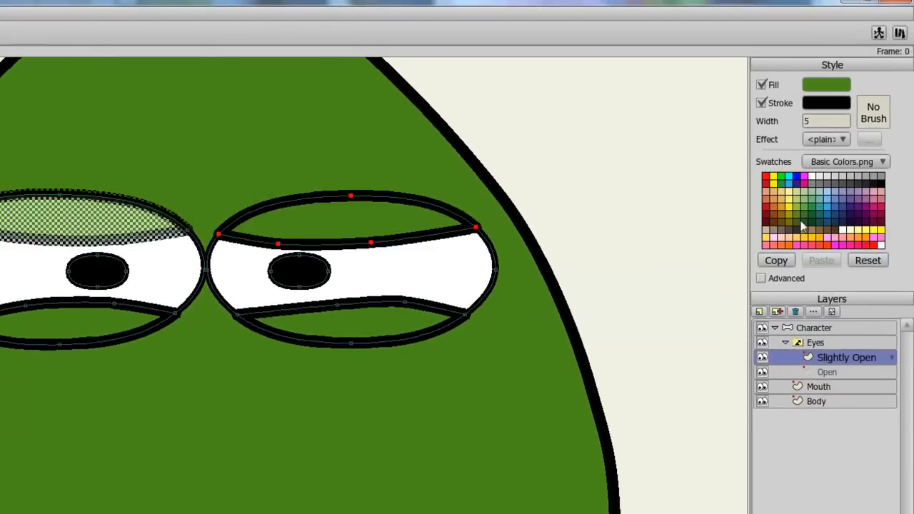
Step: Set the stroke width of each eyelid shape to 3
left_click(850, 121)
key("Return")
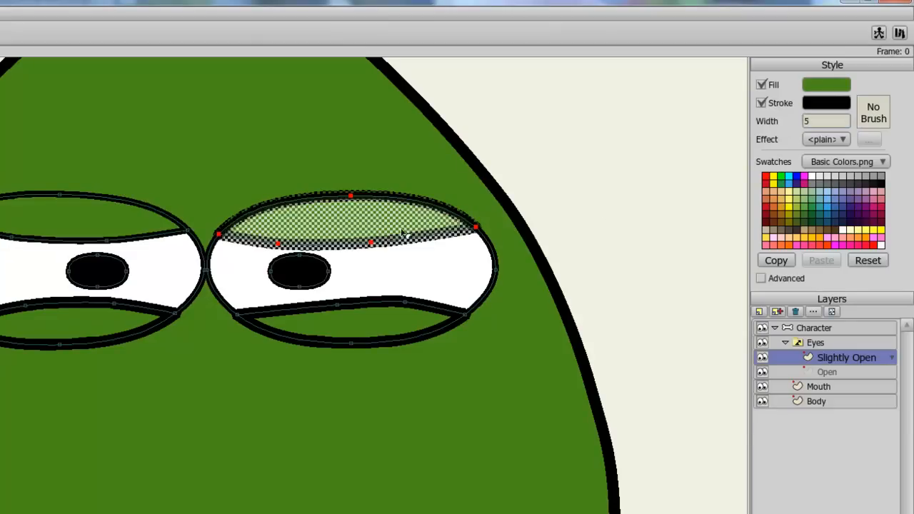
left_click(843, 125)
key("Return")
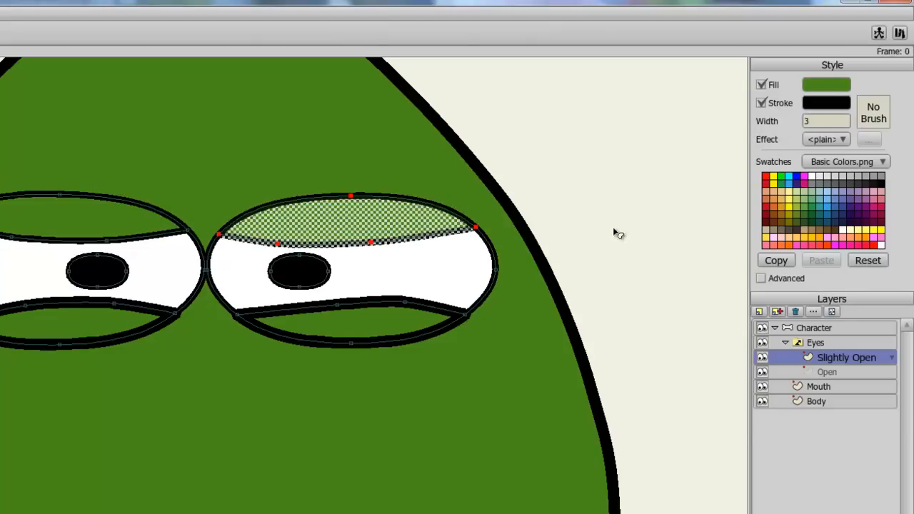
left_click(409, 322)
left_click(842, 123)
key("Return")
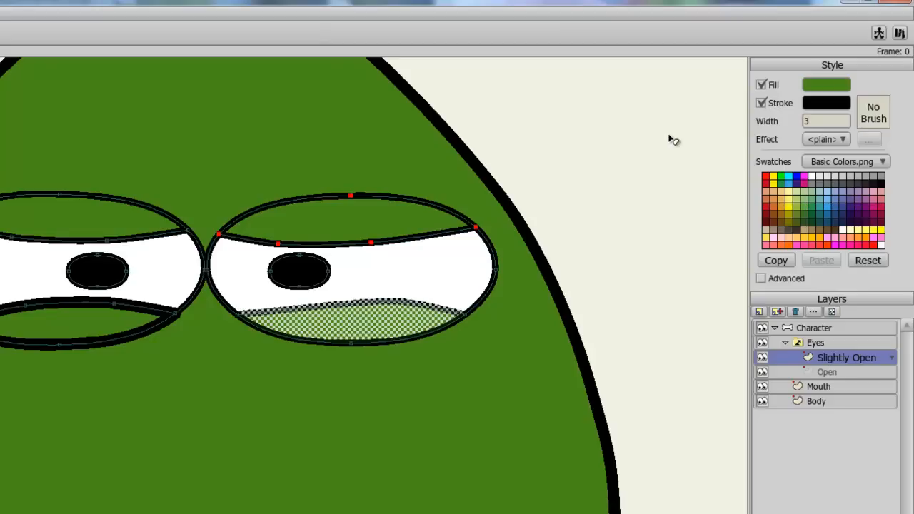
left_click(220, 290)
left_click(835, 121)
key("Return")
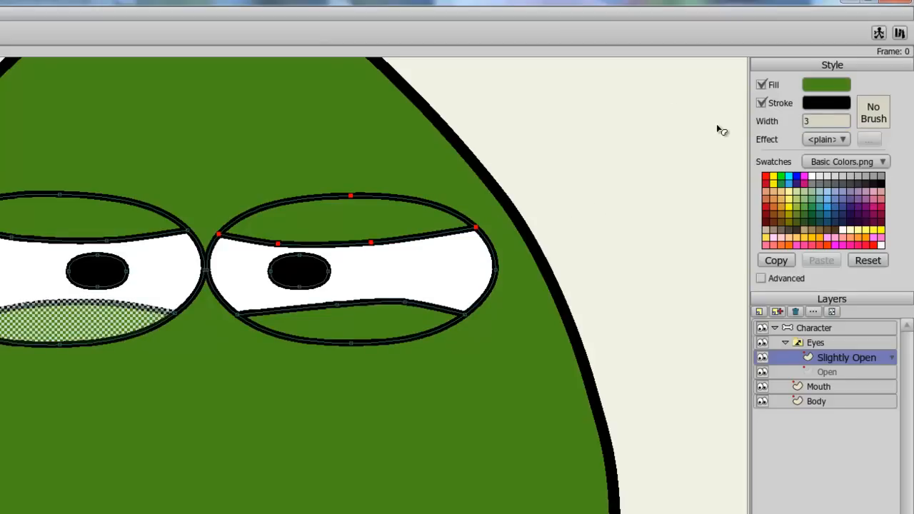
Step: Duplicate the Slightly Open layer as a new eye state and name the copy
left_click(779, 313)
type("C")
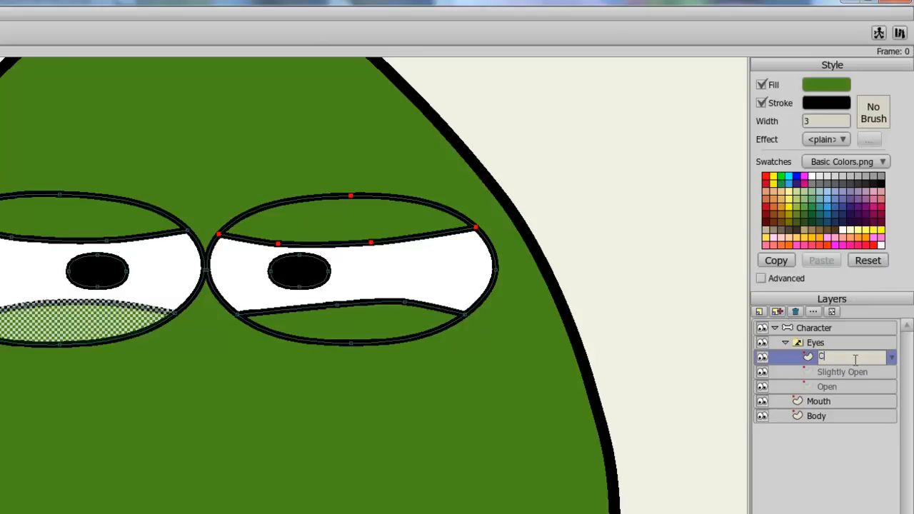
key("Return")
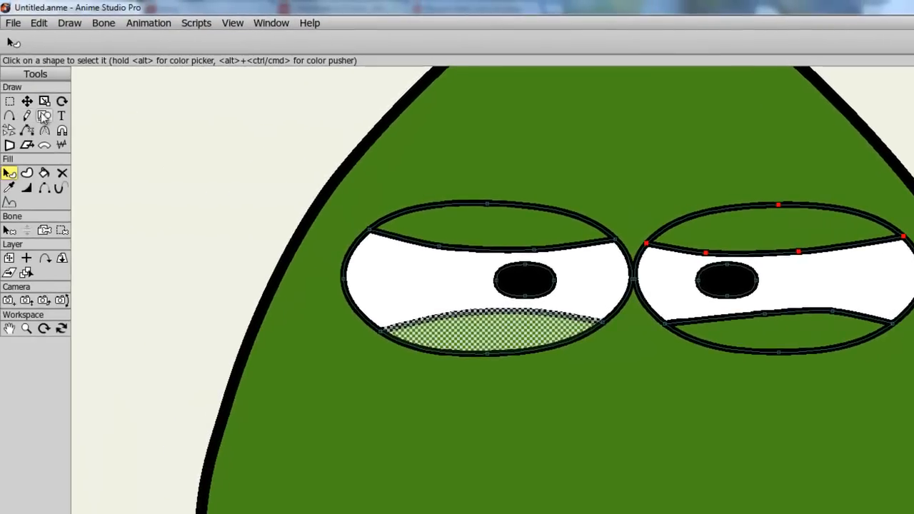
Step: Select all eye points and scale them down vertically into a narrow squint
left_click(9, 101)
left_click_drag(270, 171, 907, 391)
left_click(45, 100)
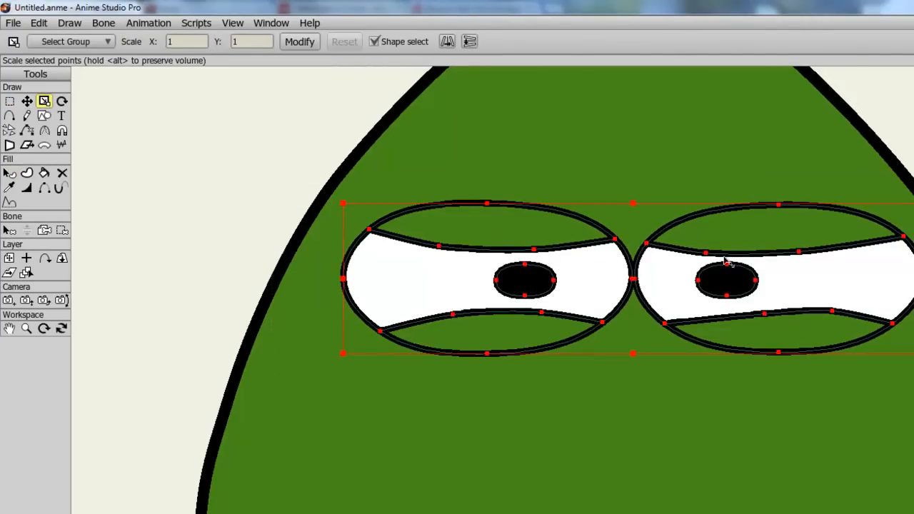
left_click_drag(638, 357, 646, 322)
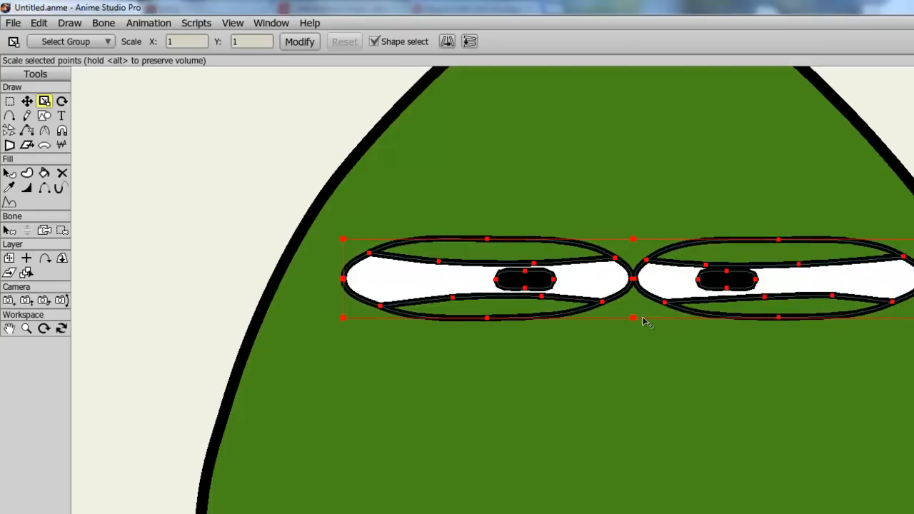
Step: Delete the pupils and all the filled eye and eyelid shapes, keeping only the eye outlines' points
left_click(26, 100)
left_click(121, 165)
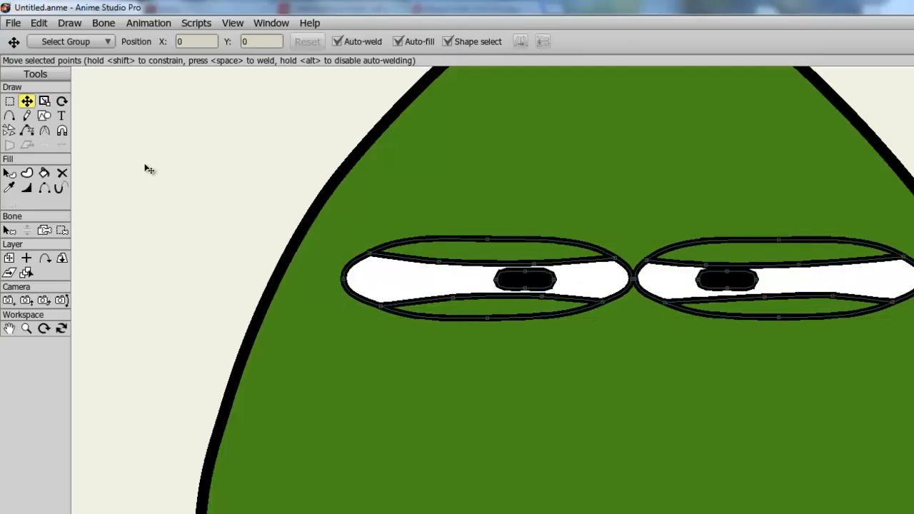
left_click(536, 284)
key("Delete")
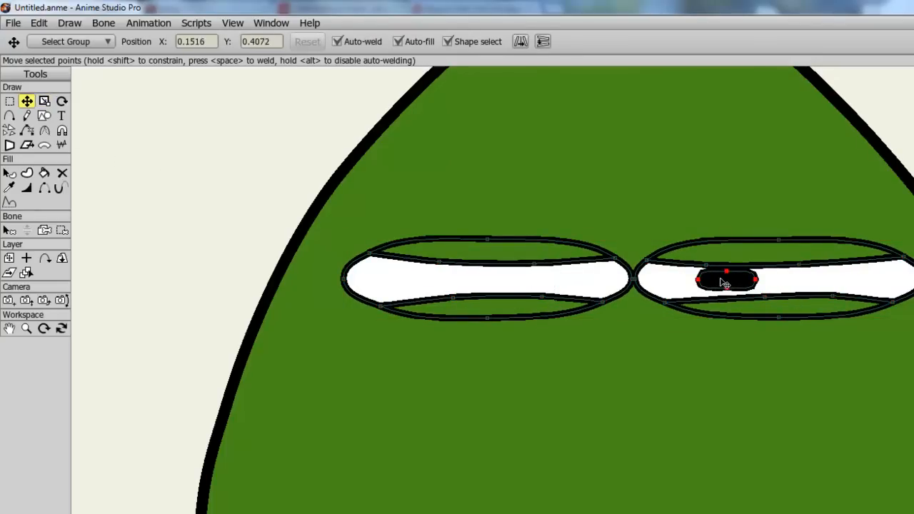
key("Delete")
left_click(781, 305)
key("Delete")
left_click(780, 305)
key("Delete")
left_click(500, 266)
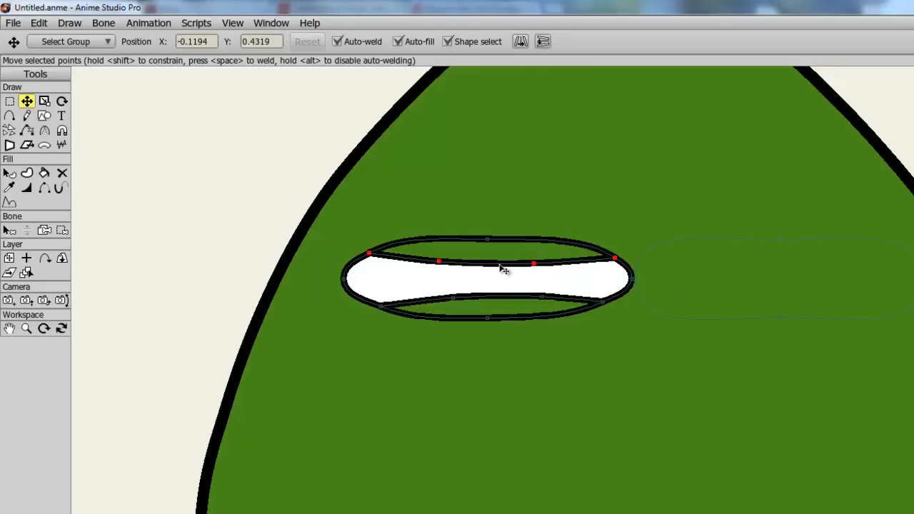
key("Delete")
left_click(504, 302)
key("Delete")
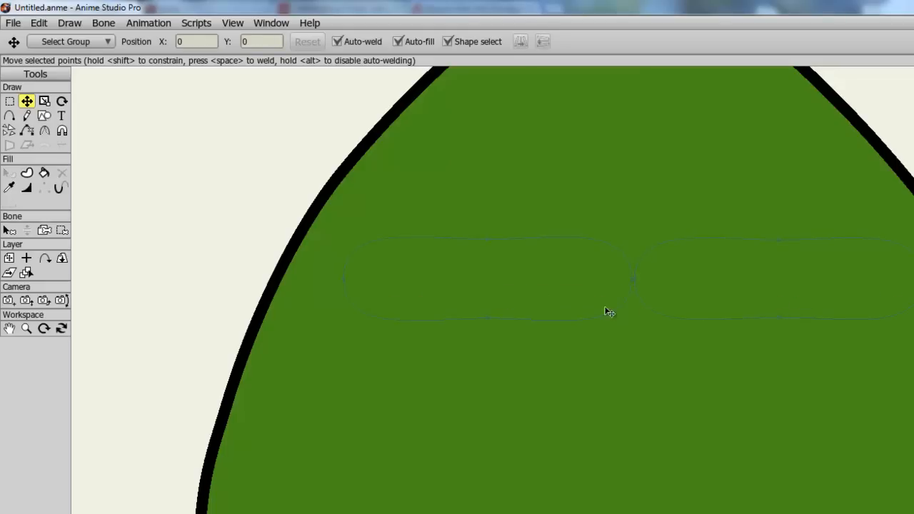
Step: Fill both eye outlines with fill and stroke using the Paint Bucket
left_click(43, 175)
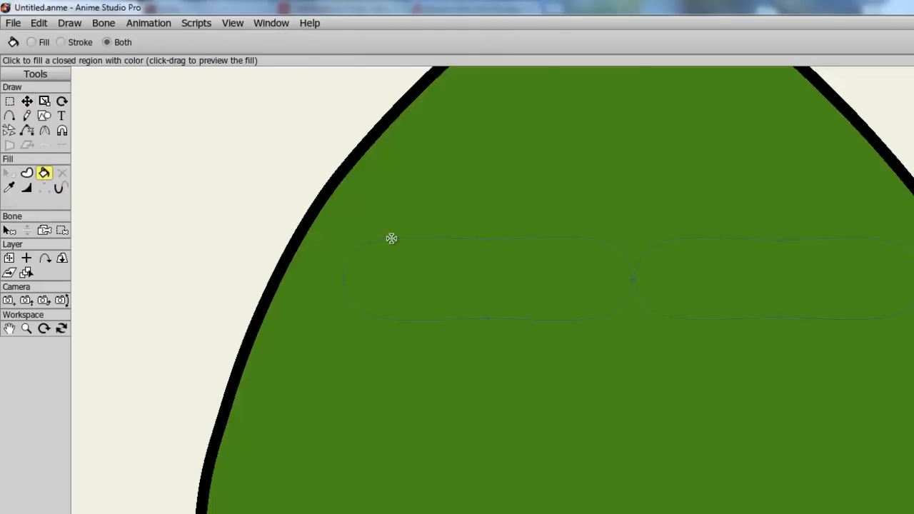
left_click(408, 254)
left_click(755, 258)
Step: Draw a horizontal line through the middle of both eyes and stroke it
left_click(9, 116)
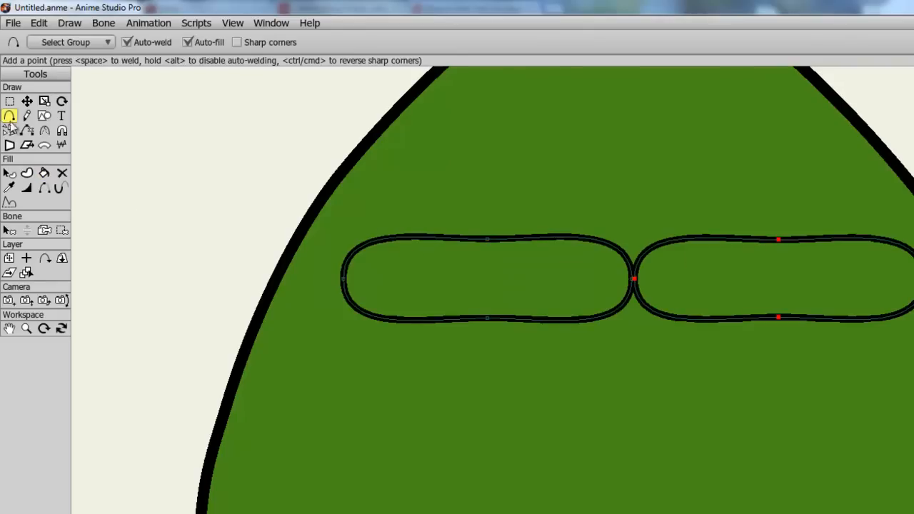
mouse_move(347, 279)
left_mouse_down()
mouse_move(522, 273)
mouse_move(623, 284)
mouse_move(661, 274)
mouse_move(869, 270)
mouse_move(913, 278)
left_mouse_up()
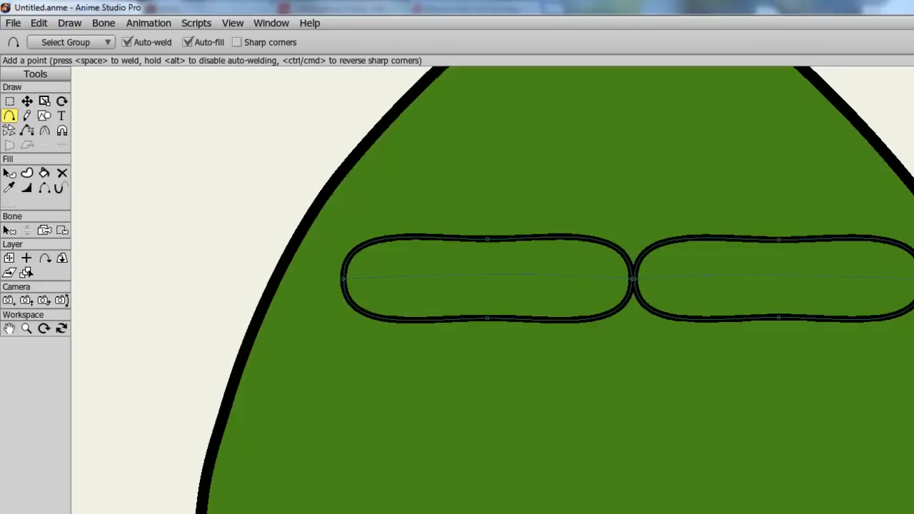
left_click(43, 173)
left_click(460, 281)
left_click(721, 286)
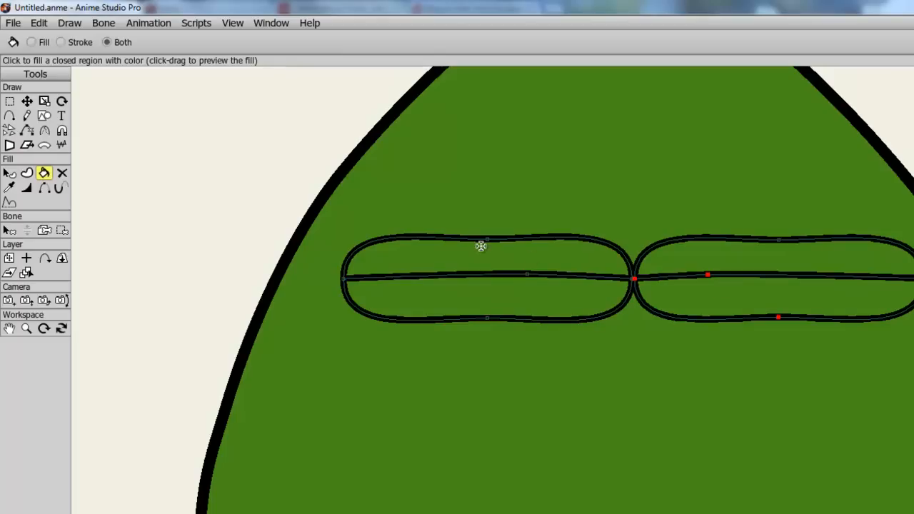
Step: Create a switch layer named Mouth that holds the Mouth vector layer
scroll(481, 247, "down", 3)
left_click_drag(504, 321, 500, 204)
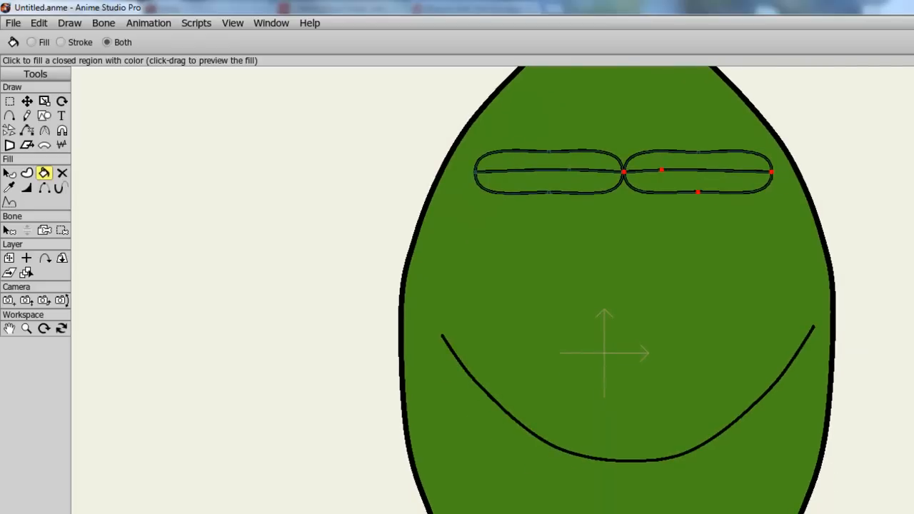
left_click(785, 230)
left_click(821, 245)
left_click(760, 199)
left_click(778, 252)
type("Mouth")
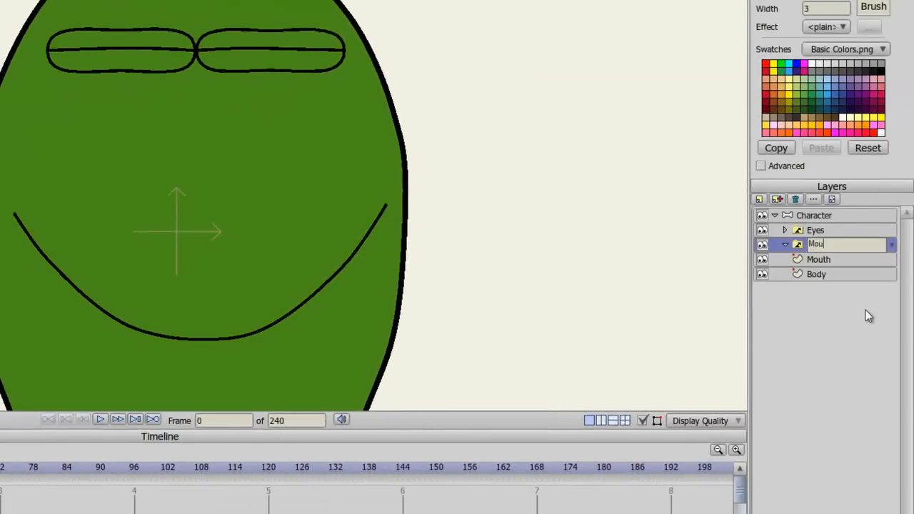
key("Return")
Step: Rename the mouth vector layer inside the Mouth switch to Closed
left_click(822, 258)
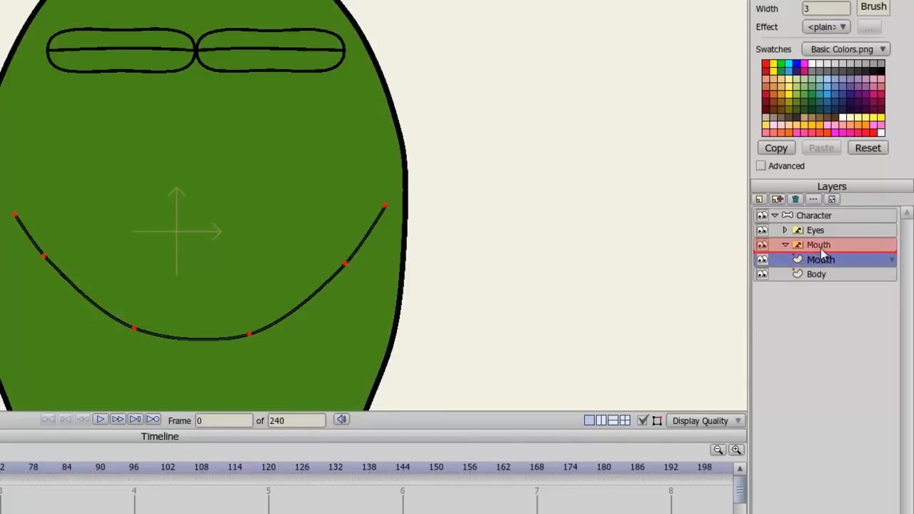
double_click(837, 259)
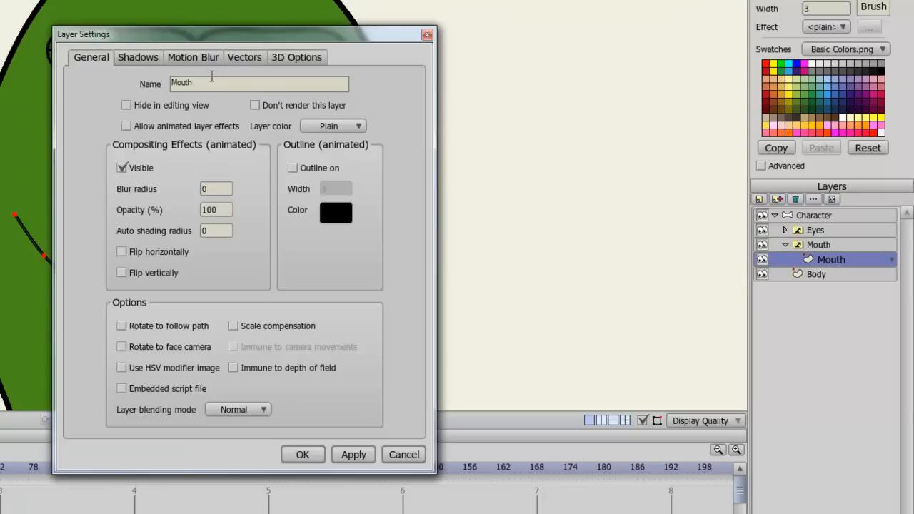
type("Closed")
key("Return")
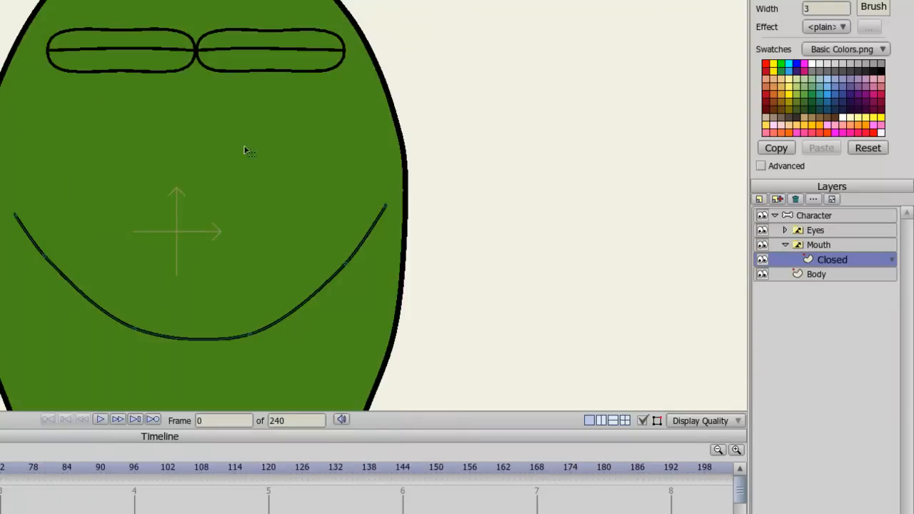
Step: Duplicate the Closed mouth layer and name the copy Open
left_click(776, 200)
type("Open")
key("Return")
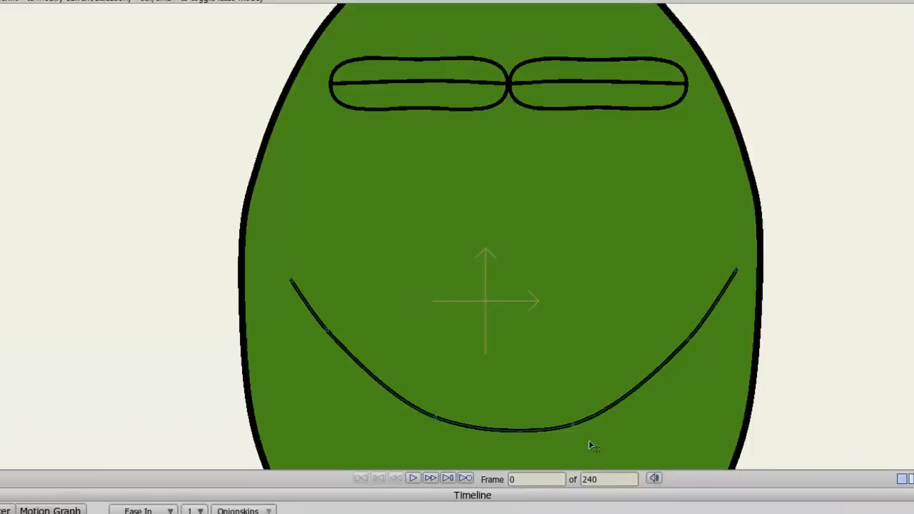
Step: Draw a lower curve joining both ends of the smile to form an open mouth
scroll(628, 448, "down", 2)
left_click_drag(662, 461, 632, 392)
scroll(627, 405, "up", 3)
scroll(633, 393, "up", 1)
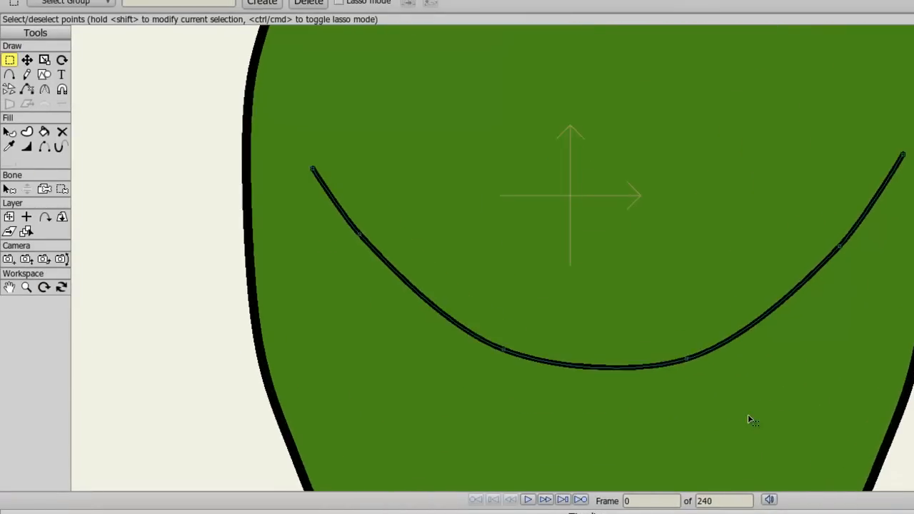
left_click_drag(748, 415, 746, 387)
left_click(9, 76)
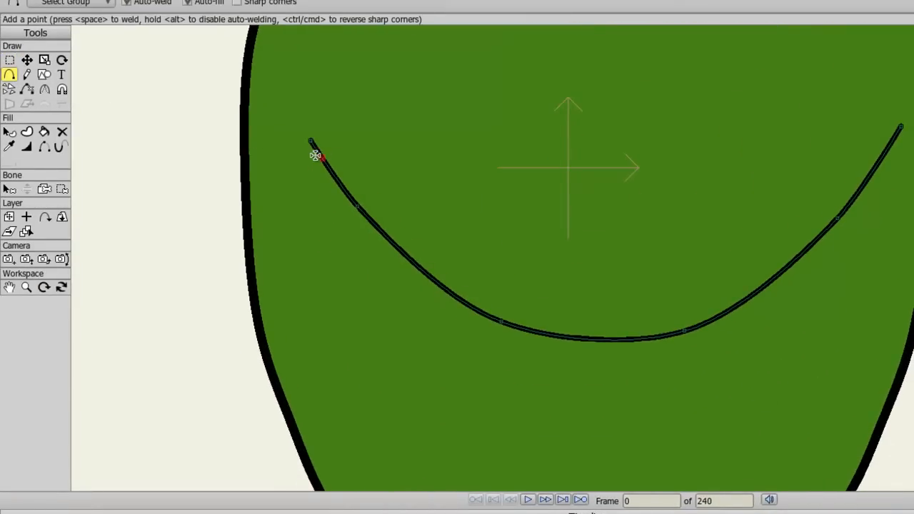
mouse_move(316, 157)
left_mouse_down()
mouse_move(290, 268)
mouse_move(298, 335)
mouse_move(384, 454)
mouse_move(488, 487)
mouse_move(688, 479)
mouse_move(757, 453)
mouse_move(818, 414)
mouse_move(866, 406)
mouse_move(894, 141)
left_mouse_up()
Step: Move the lower mouth curve's points to round out the open mouth shape
left_click(44, 60)
left_click(27, 60)
left_click(172, 290)
left_click_drag(296, 307, 314, 314)
left_click_drag(304, 206, 311, 207)
left_click_drag(457, 333, 449, 236)
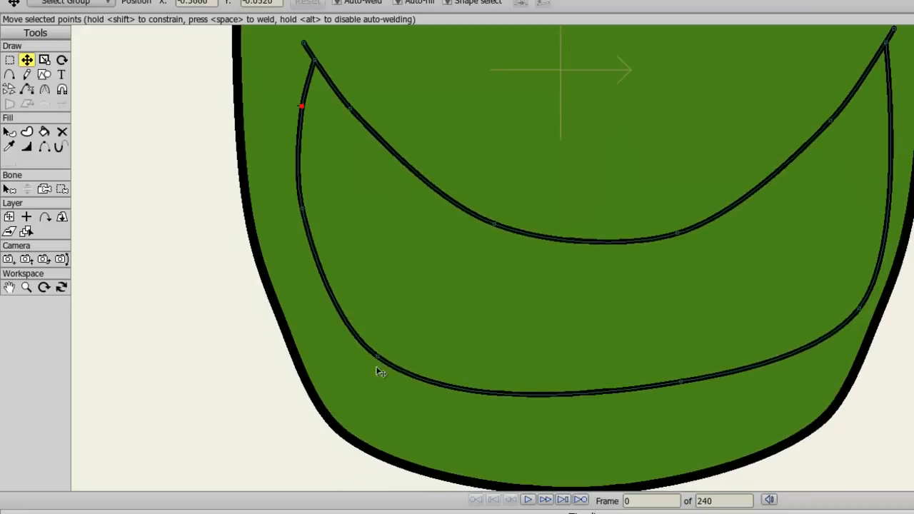
left_click_drag(381, 361, 465, 373)
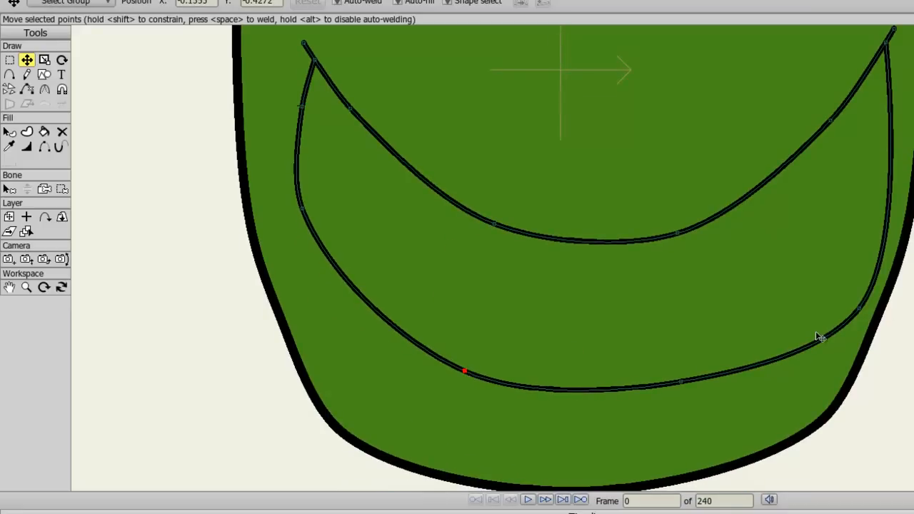
Step: Drag the open mouth's right-side points to reshape the corner of the lower curve
scroll(907, 240, "down", 3)
left_click_drag(907, 240, 880, 387)
left_click_drag(876, 455, 867, 407)
Step: Fill the open mouth shape with a dark brown colour chosen in the colour picker
left_click(44, 131)
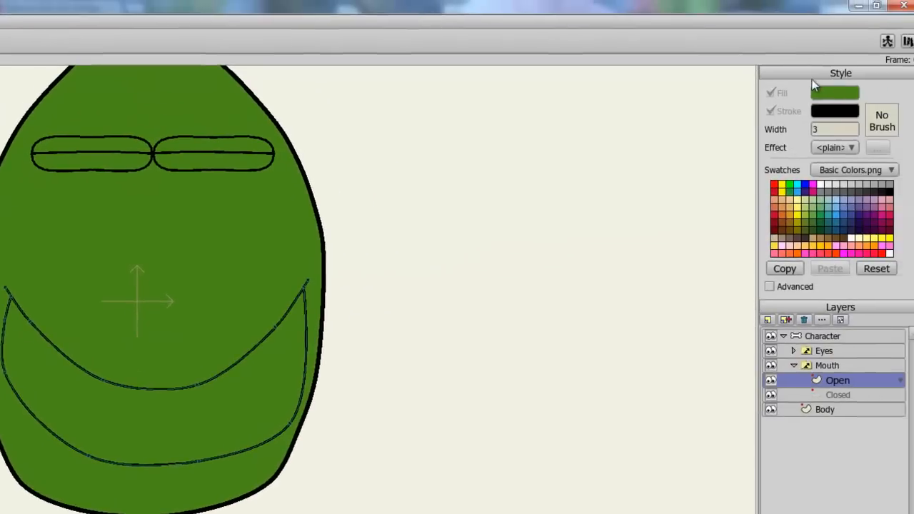
left_click(821, 94)
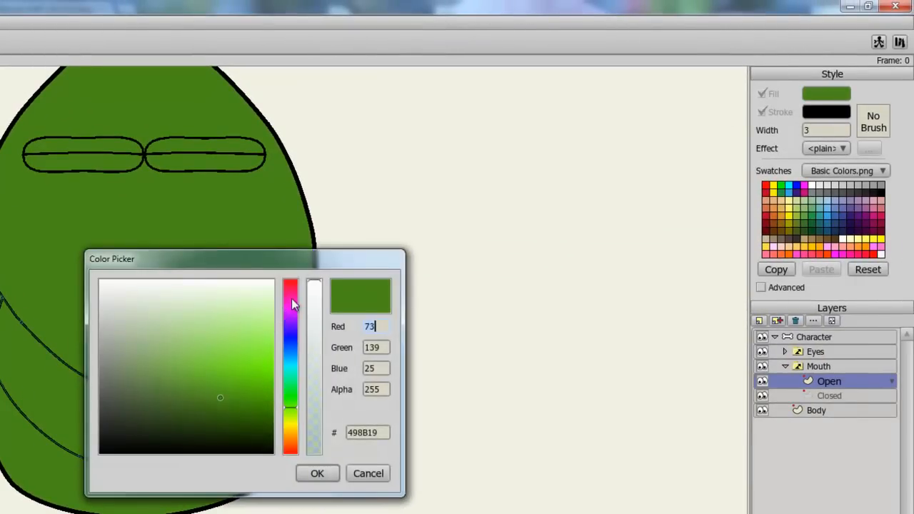
left_click(292, 290)
left_click_drag(291, 290, 291, 286)
left_click_drag(167, 390, 131, 410)
left_click(322, 476)
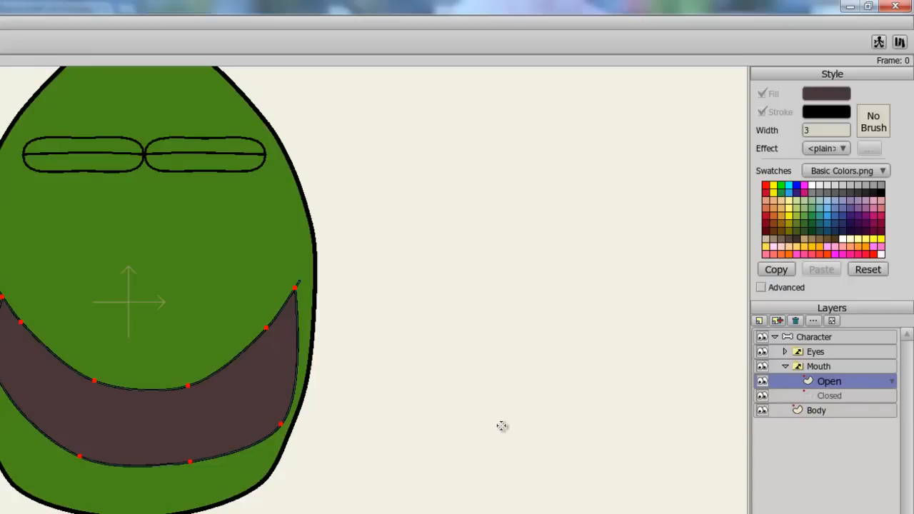
Step: Collapse the Mouth switch and add a new vector layer above Body named Hair
left_click(785, 366)
left_click(807, 384)
left_click(759, 320)
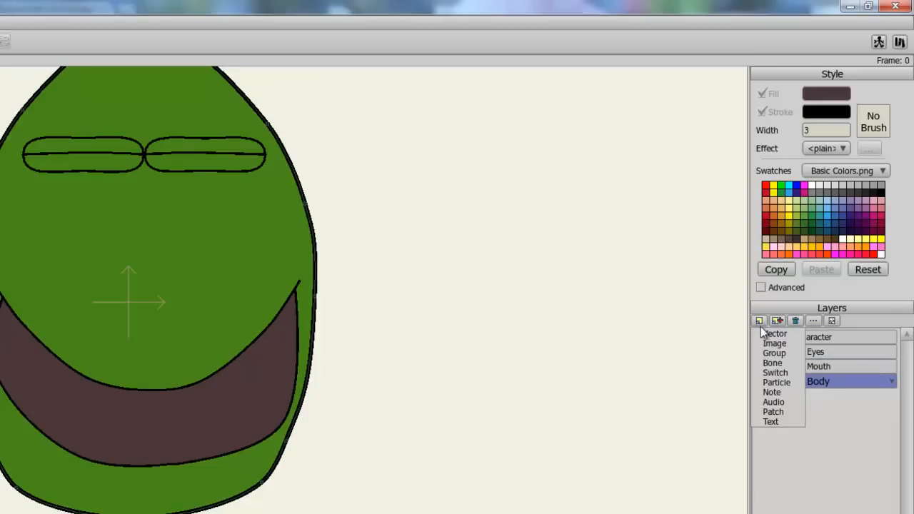
left_click(763, 331)
type("H")
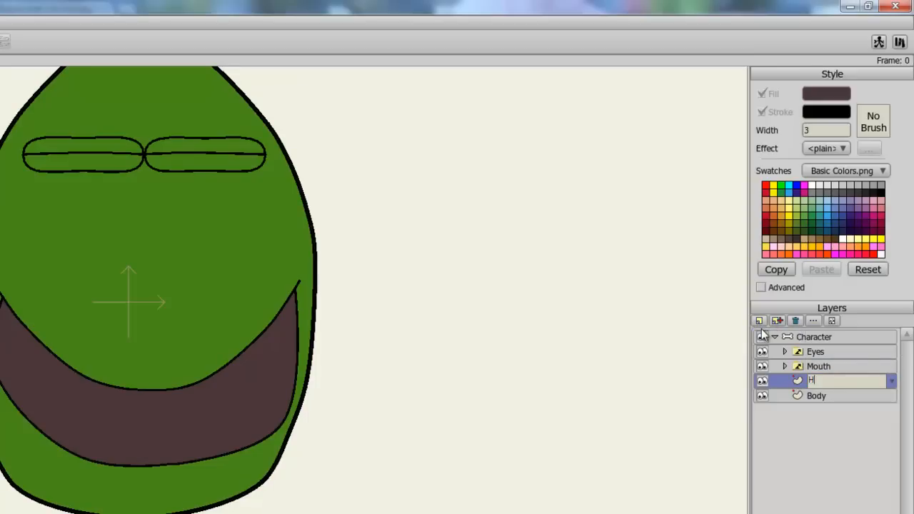
type("air")
key("Return")
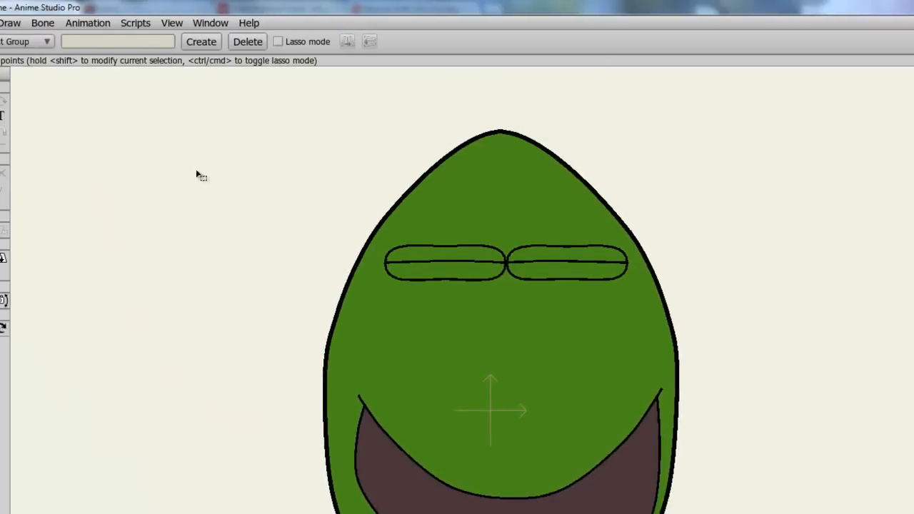
Step: With sharp corners and a yellow DCF222 fill, draw a closed spiky hair shape over the top of the head
key("a")
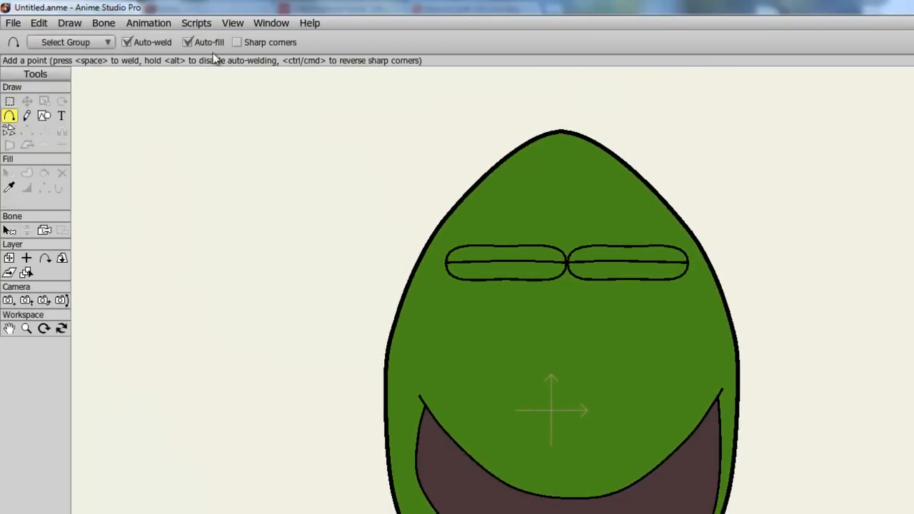
left_click(277, 42)
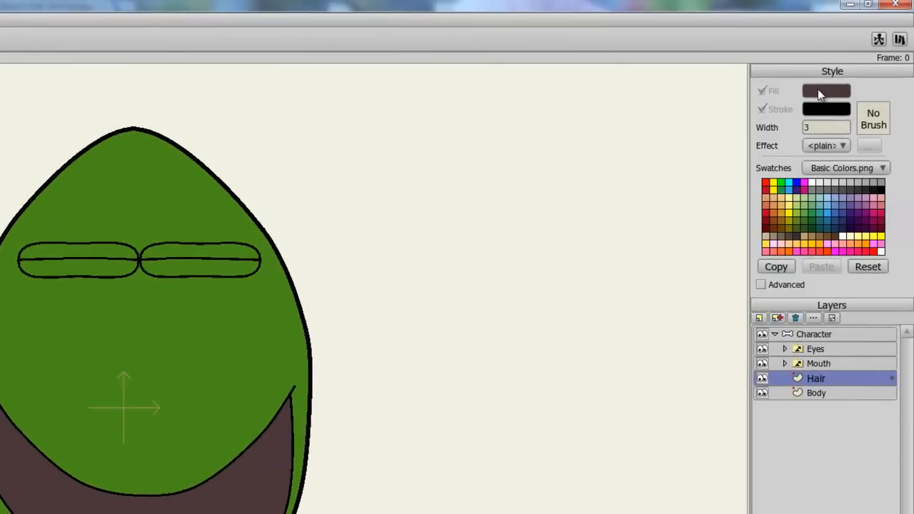
left_click(825, 91)
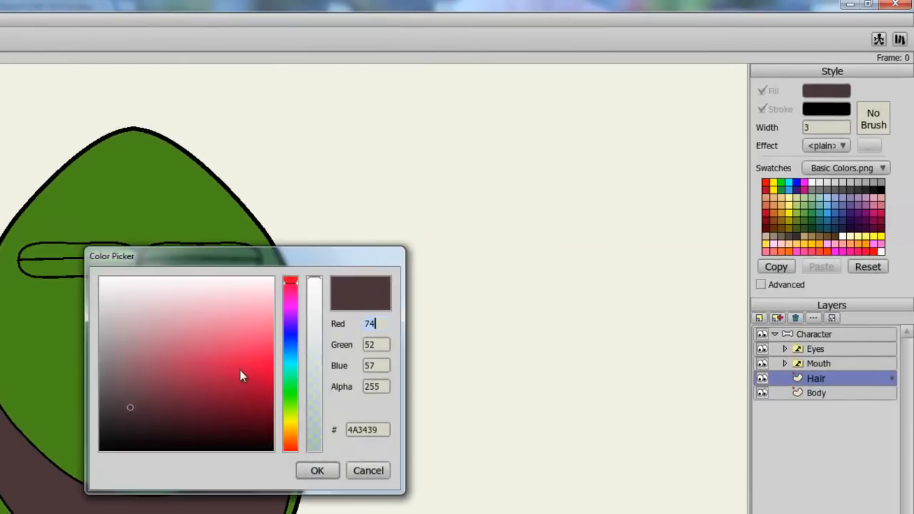
left_click(289, 420)
left_click_drag(257, 389, 254, 358)
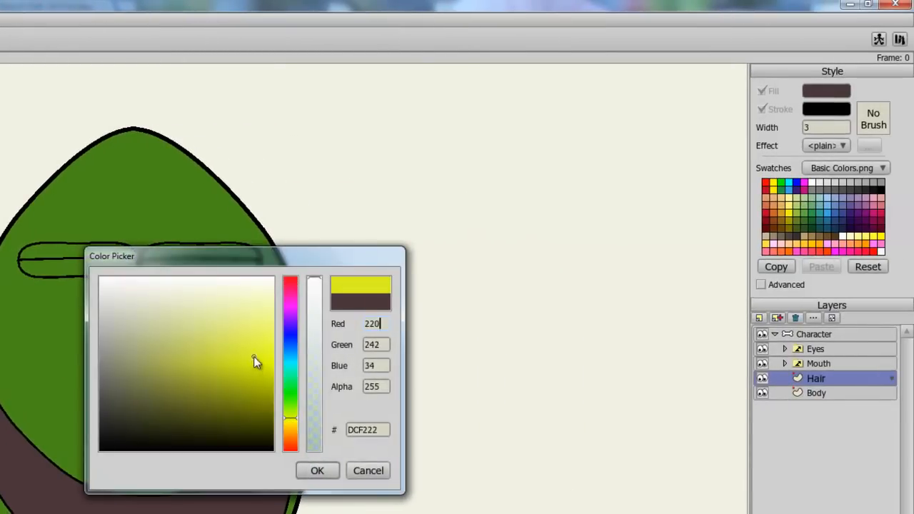
left_click(317, 470)
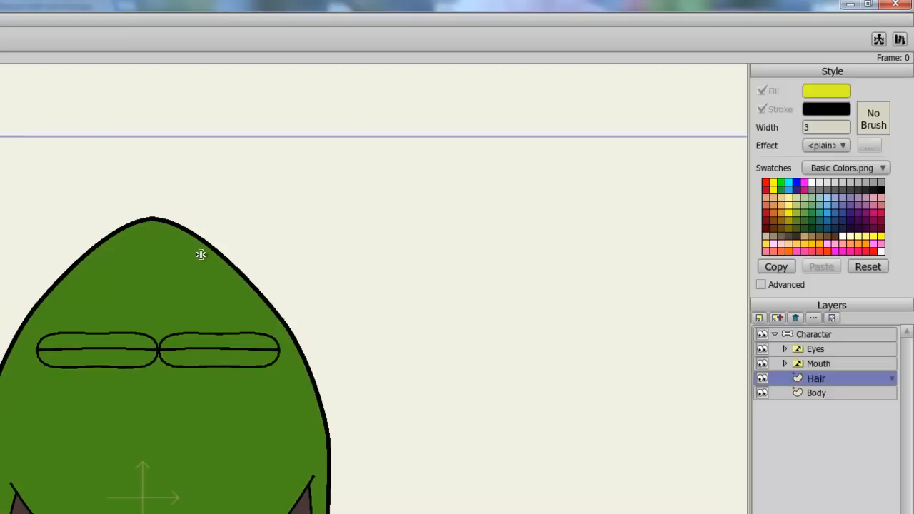
mouse_move(211, 254)
left_mouse_down()
mouse_move(278, 204)
mouse_move(225, 209)
left_mouse_up()
left_click(200, 202)
left_click(185, 186)
left_click(178, 197)
left_click(125, 181)
left_click(135, 199)
left_click(75, 200)
left_click(95, 217)
left_click(32, 235)
left_click(56, 240)
left_click(27, 259)
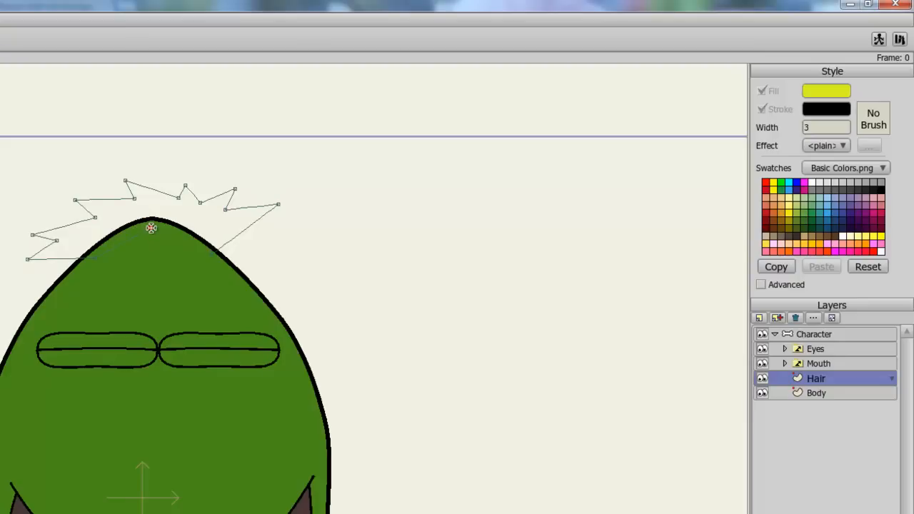
left_click(211, 254)
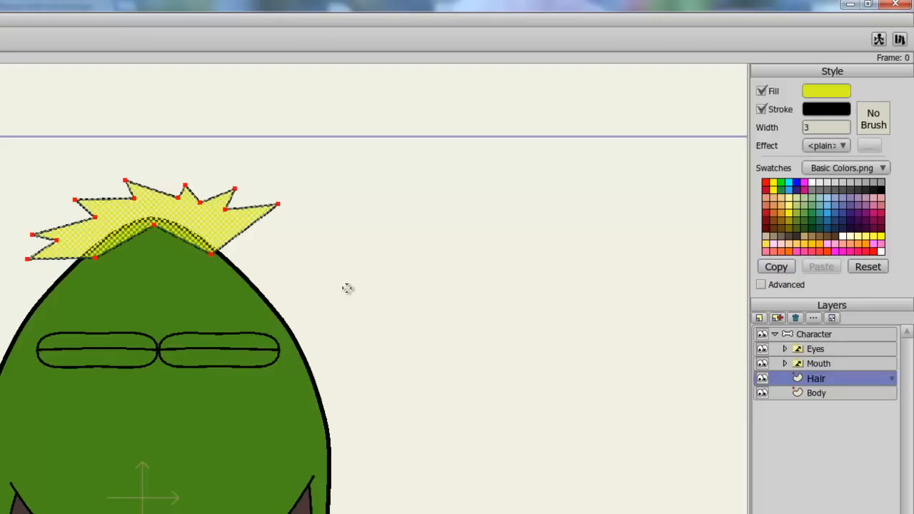
left_click(28, 83)
key("Return")
Step: Add a new vector layer above Body named Arm 1
scroll(194, 299, "down", 4)
scroll(232, 269, "up", 1)
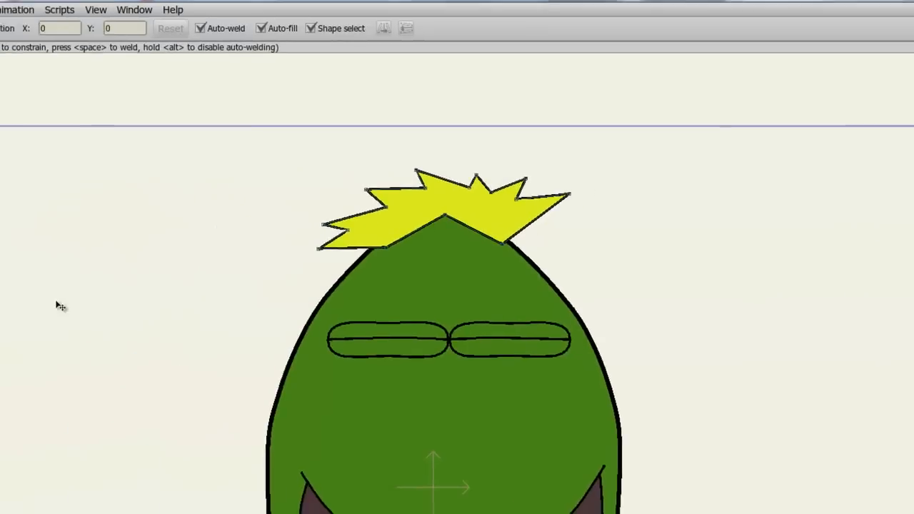
left_click_drag(232, 266, 231, 265)
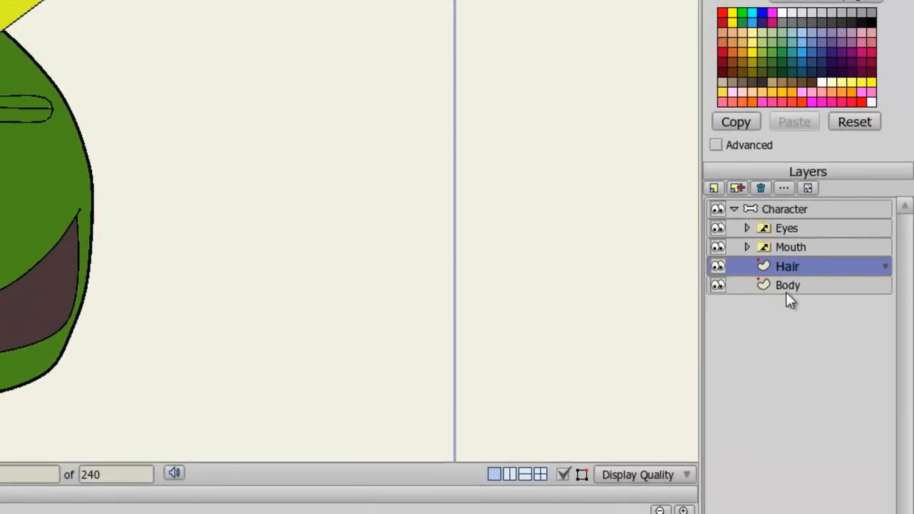
left_click(786, 289)
left_click(713, 188)
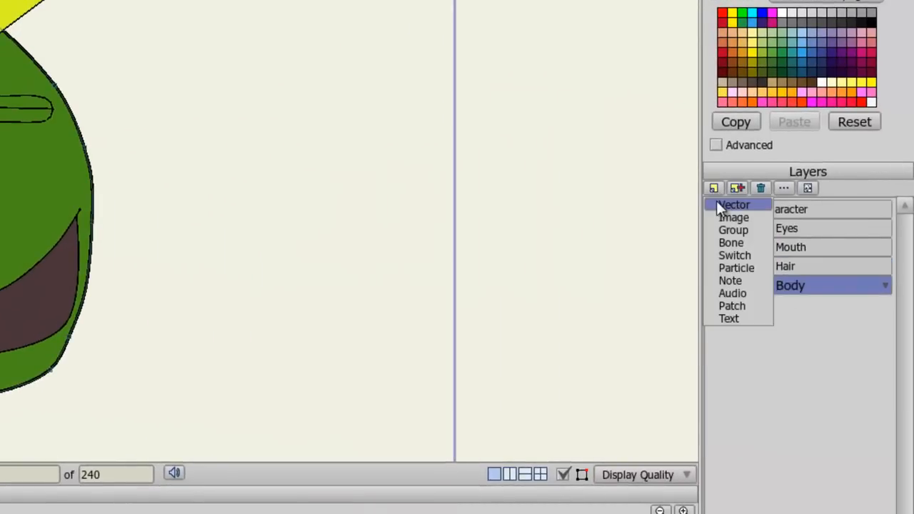
left_click(717, 203)
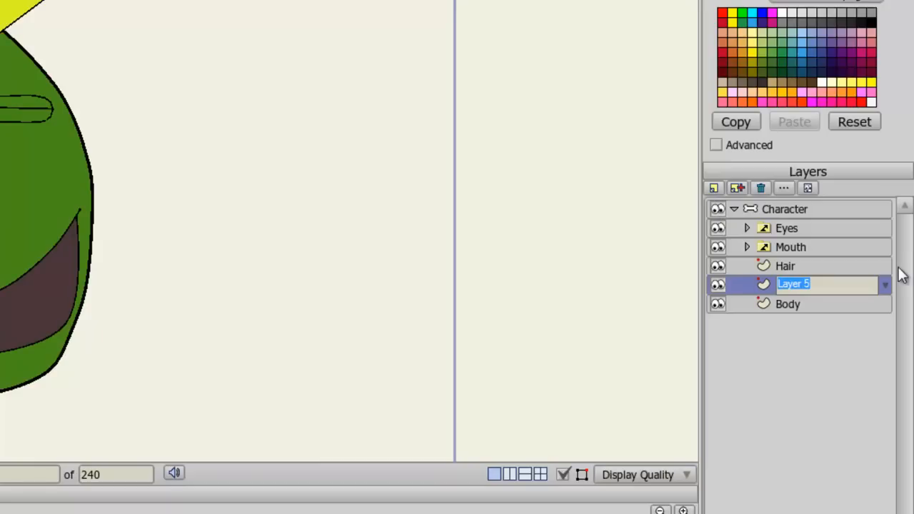
type("Arm 1")
key("Return")
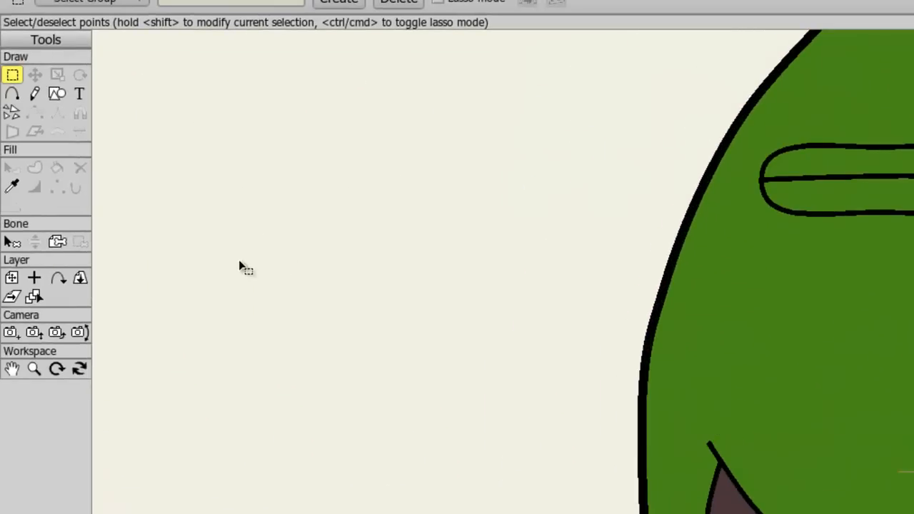
Step: Draw a long thin rectangle extending left from the body's side as the arm
left_click(56, 101)
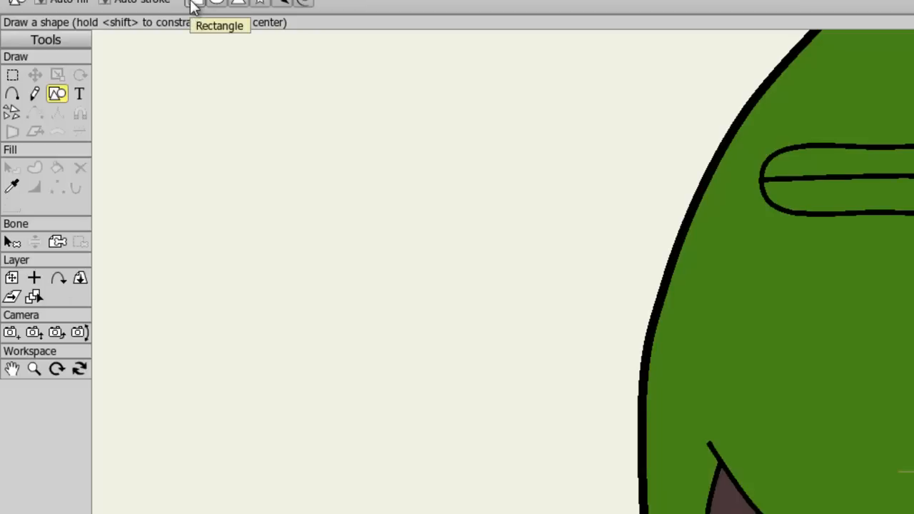
left_click(11, 187)
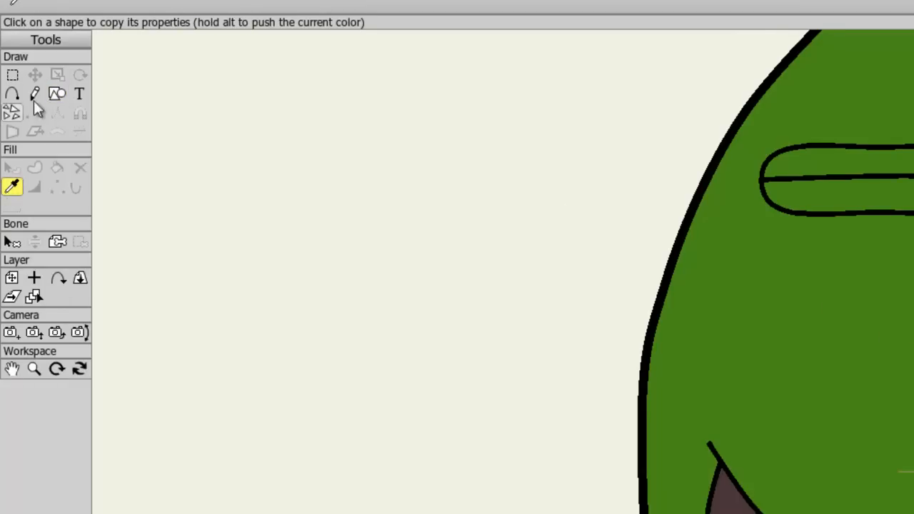
left_click(58, 94)
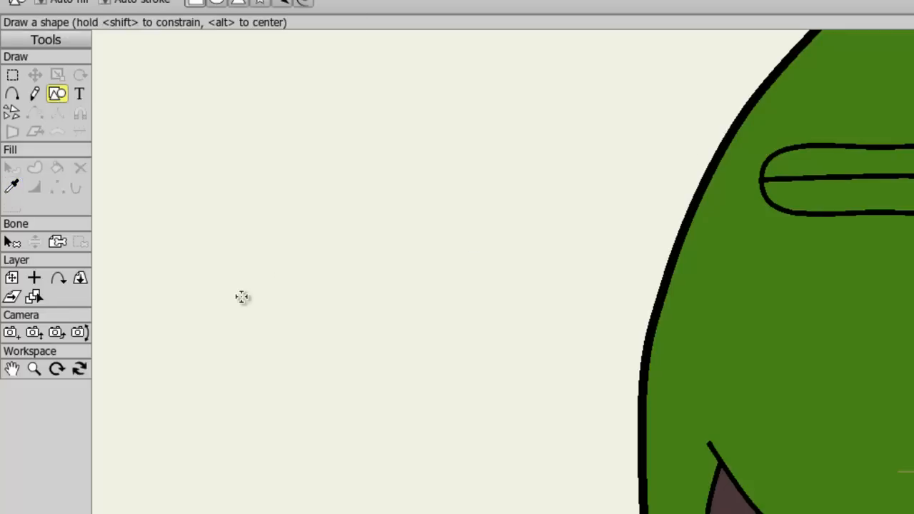
left_click_drag(183, 291, 783, 348)
key("t")
left_click_drag(447, 322, 388, 369)
scroll(361, 304, "down", 2)
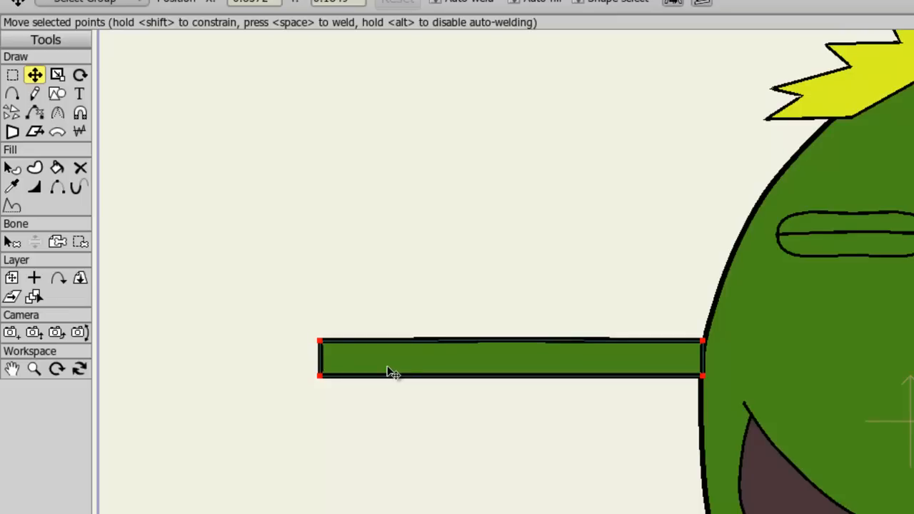
left_click(404, 287)
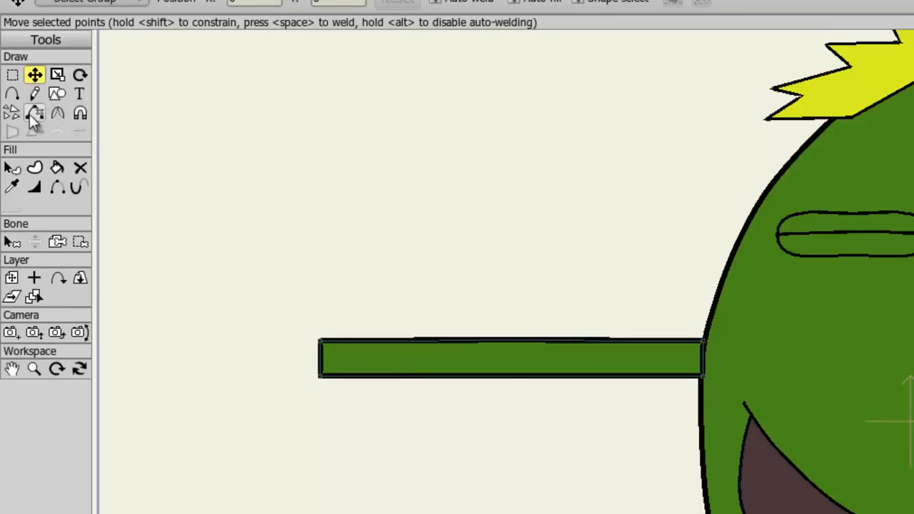
Step: Add points at the middle of the arm rectangle's top and bottom edges
left_click(12, 94)
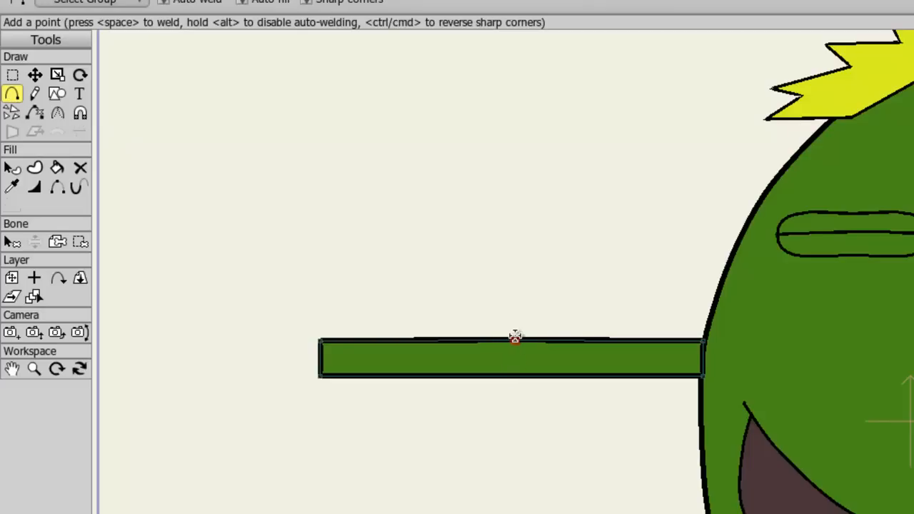
left_click(515, 339)
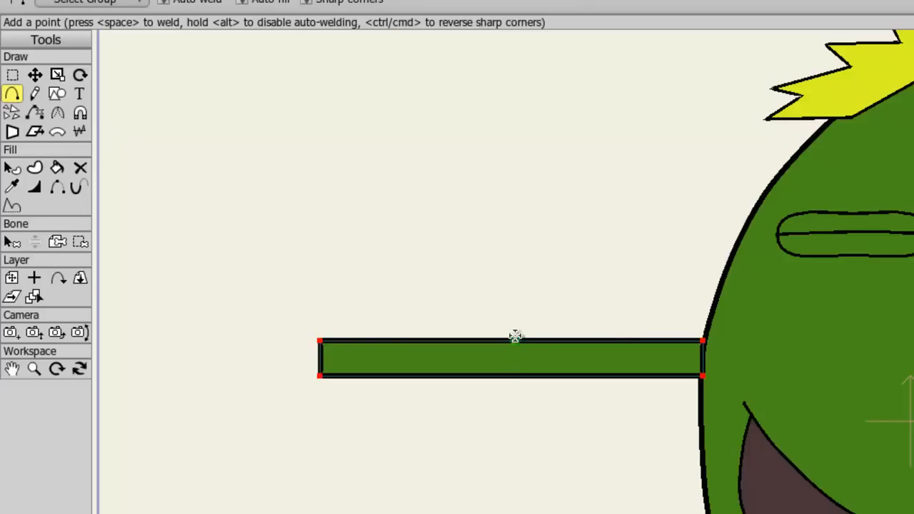
left_click(514, 376)
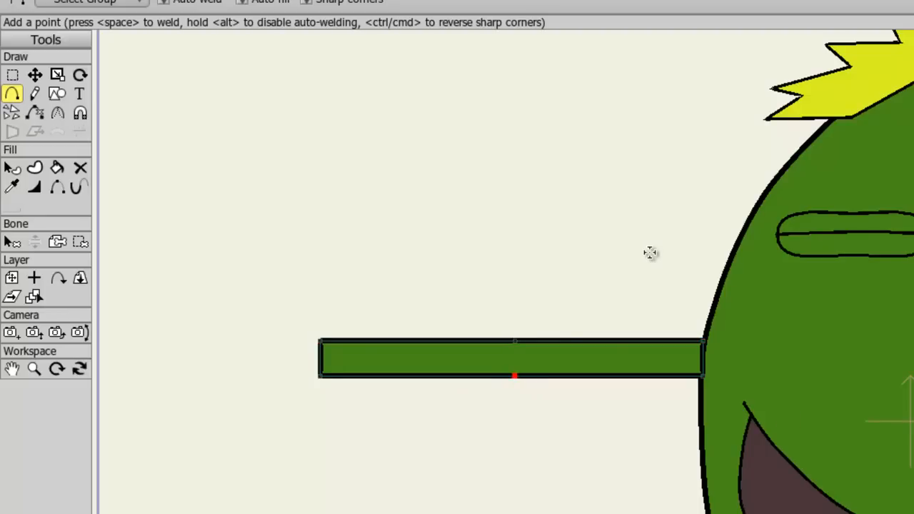
Step: Add a vector layer named Arm 2 and draw a thin rectangle extending right from the body in it
left_click(57, 95)
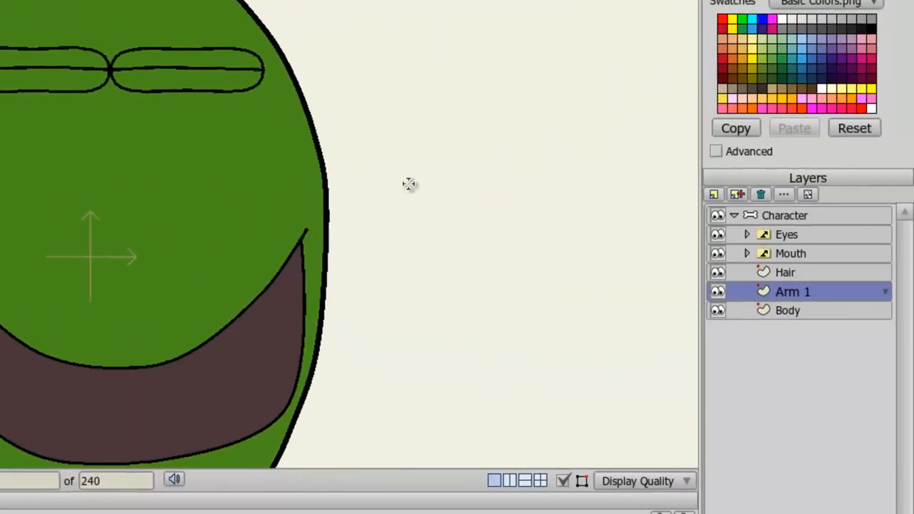
left_click_drag(409, 184, 221, 172)
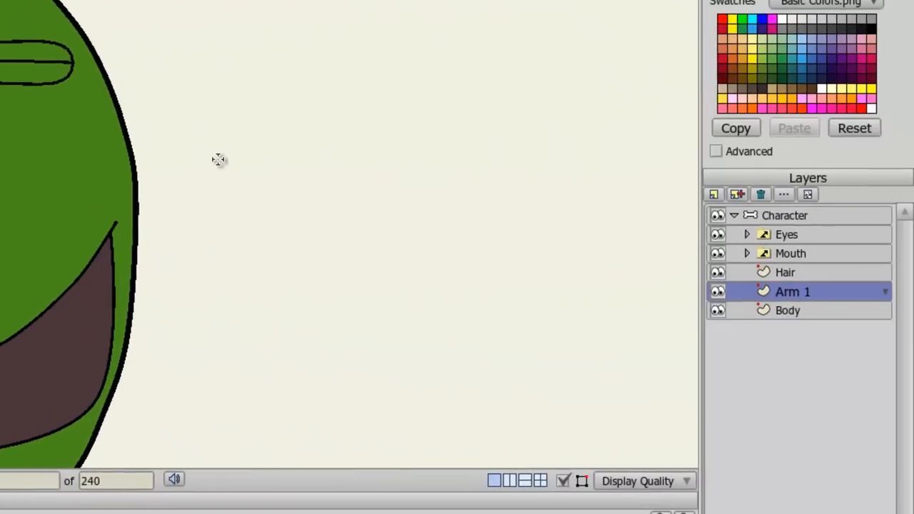
left_click(714, 195)
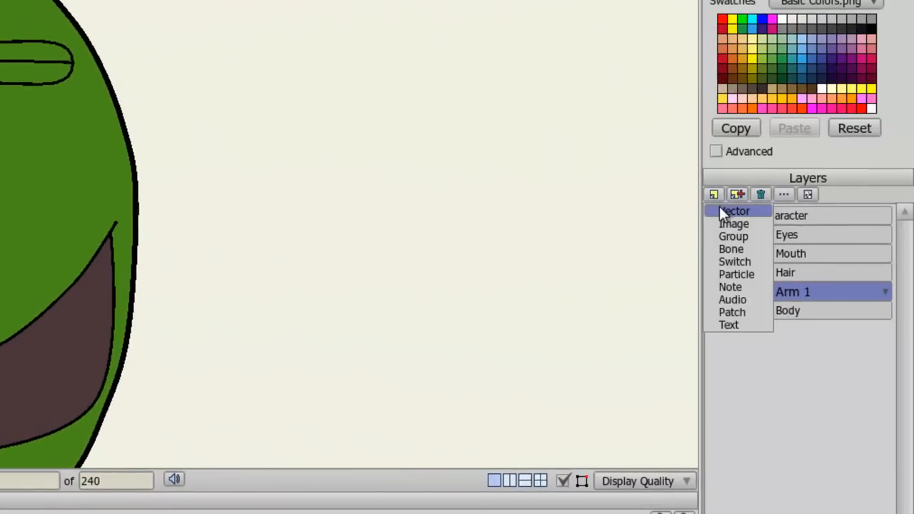
left_click(720, 209)
type("Arm 2")
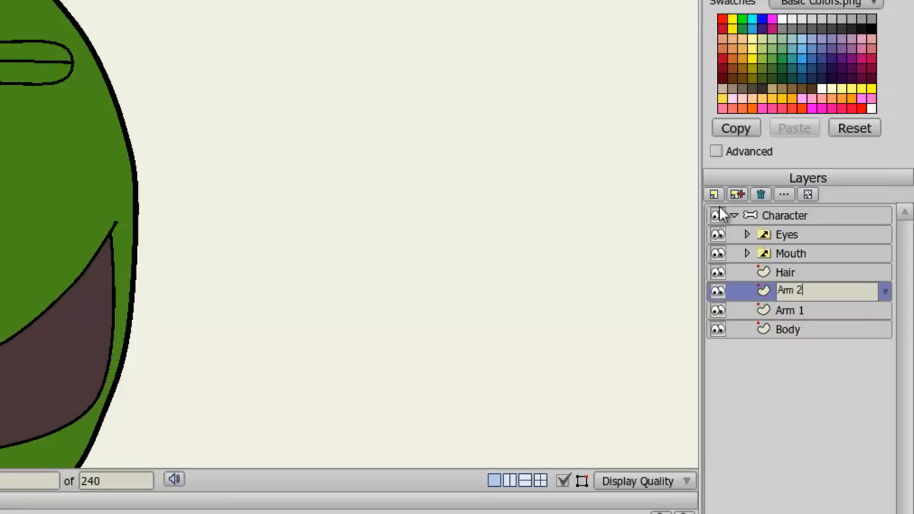
key("Return")
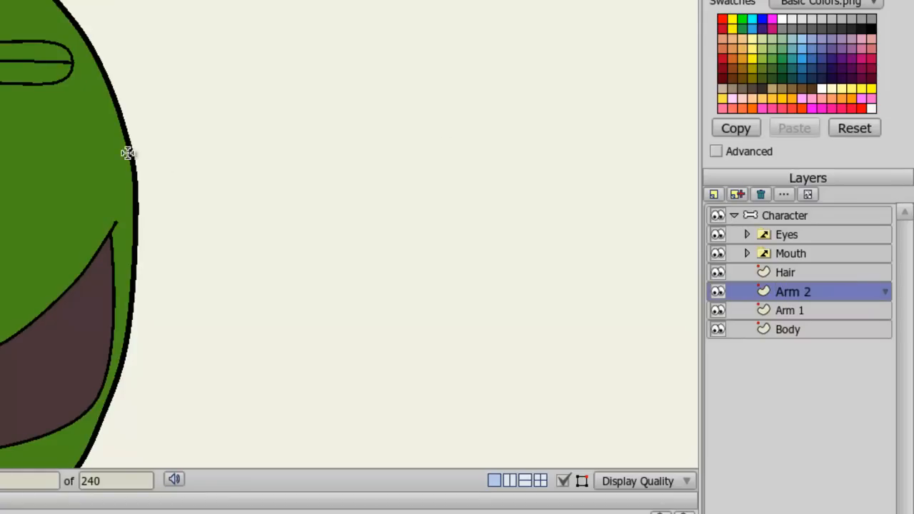
left_click_drag(132, 150, 532, 180)
left_click_drag(221, 176, 226, 192)
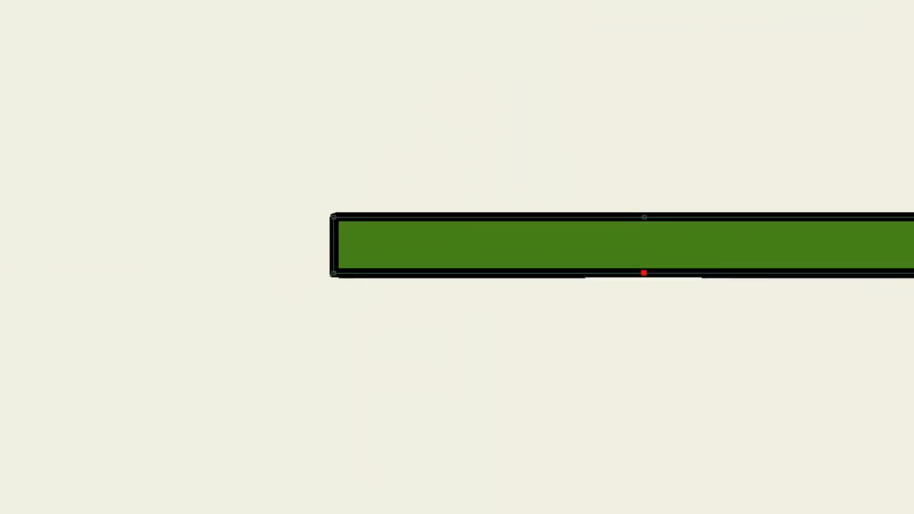
Step: Draw a four-fingered hand outline from the top to the bottom corner of the arm rectangle's free end
left_click(12, 107)
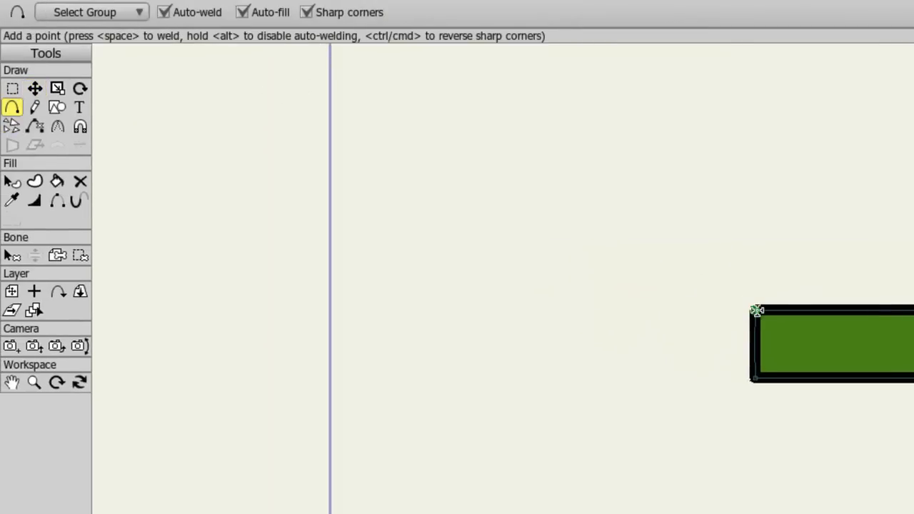
mouse_move(757, 311)
left_mouse_down()
mouse_move(701, 201)
mouse_move(647, 179)
left_mouse_up()
key("ctrl+z")
key("ctrl+z")
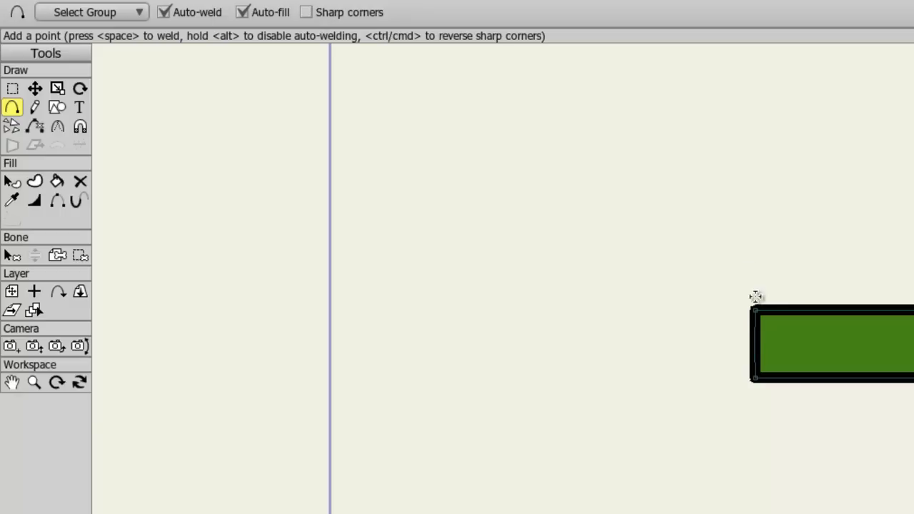
left_click_drag(754, 311, 742, 282)
left_click_drag(743, 282, 703, 228)
mouse_move(702, 227)
left_mouse_down()
mouse_move(661, 205)
mouse_move(683, 179)
mouse_move(639, 188)
mouse_move(652, 246)
mouse_move(684, 287)
mouse_move(582, 274)
mouse_move(541, 288)
mouse_move(531, 319)
mouse_move(659, 324)
mouse_move(619, 348)
mouse_move(555, 362)
mouse_move(534, 391)
mouse_move(601, 395)
mouse_move(674, 362)
mouse_move(620, 425)
mouse_move(627, 459)
mouse_move(671, 453)
mouse_move(712, 393)
mouse_move(754, 377)
left_mouse_up()
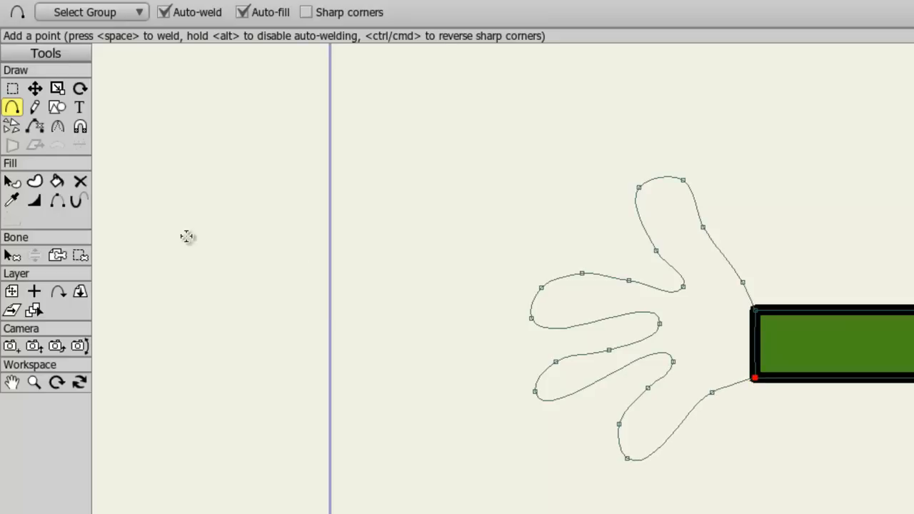
Step: Fill the hand shape with both fill and stroke
left_click(57, 181)
left_click(82, 13)
left_click(166, 15)
left_click(664, 322)
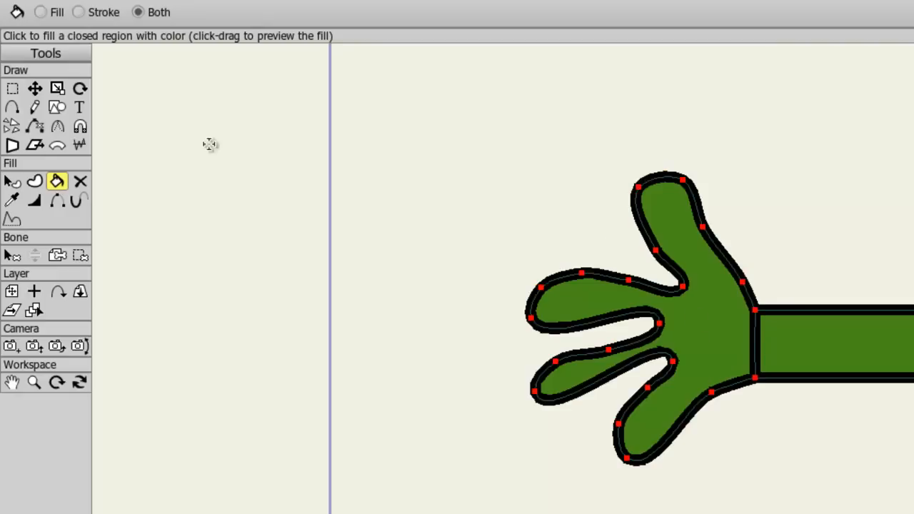
Step: Draw a four-fingered hand outline from the top to the bottom corner of the other arm's free end and fill it
left_click(35, 89)
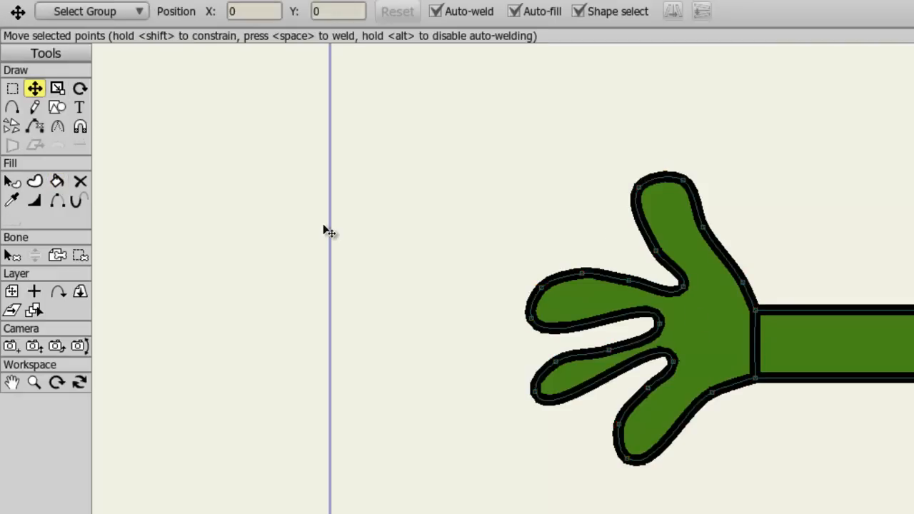
left_click(57, 202)
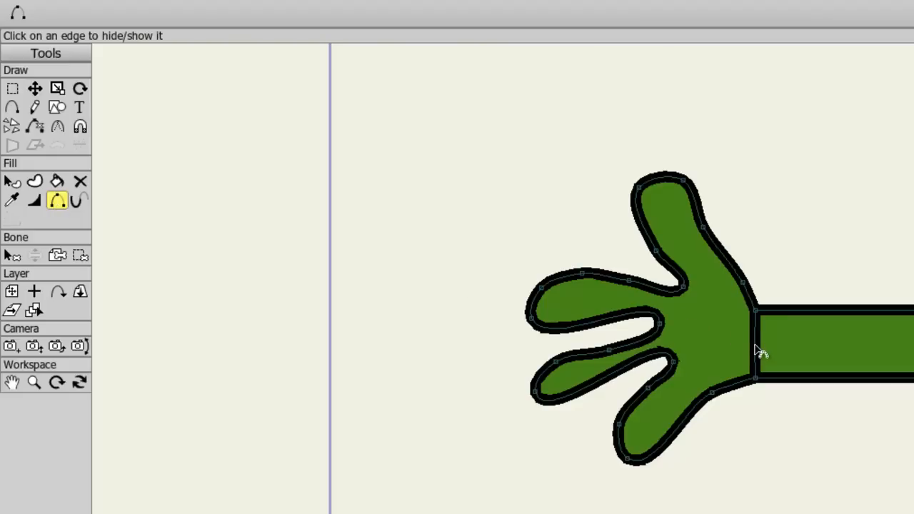
scroll(800, 343, "down", 4)
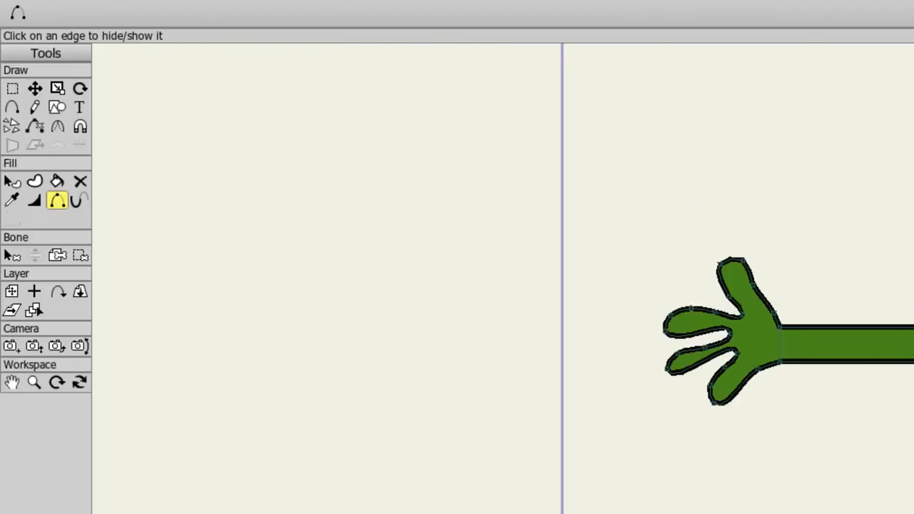
left_click_drag(913, 468, 821, 507)
left_click_drag(769, 340, 204, 376)
scroll(857, 421, "up", 3)
left_click_drag(913, 414, 804, 430)
scroll(804, 431, "up", 1)
left_click_drag(877, 463, 674, 457)
left_click_drag(684, 508, 703, 454)
left_click(12, 108)
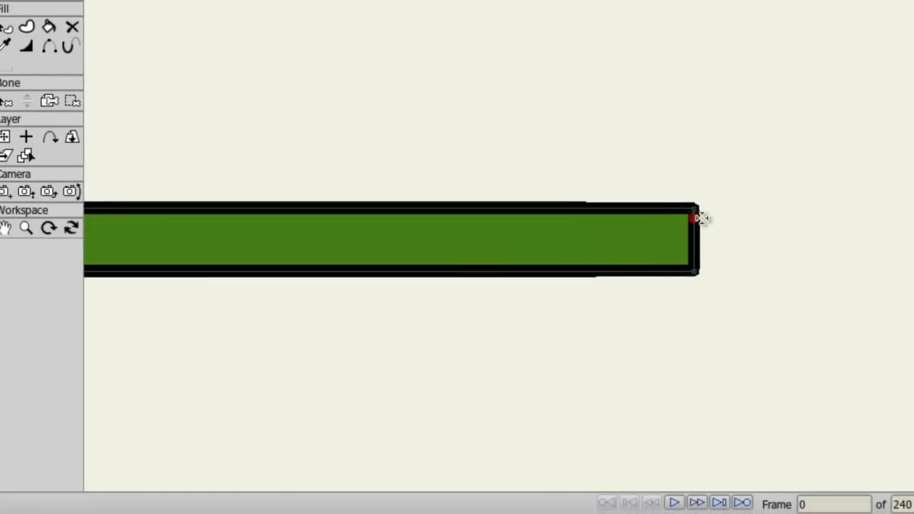
left_click_drag(696, 207, 721, 183)
mouse_move(721, 184)
left_mouse_down()
mouse_move(760, 127)
mouse_move(772, 82)
left_mouse_up()
mouse_move(771, 83)
left_mouse_down()
mouse_move(773, 60)
mouse_move(812, 36)
mouse_move(827, 107)
mouse_move(783, 177)
mouse_move(833, 158)
mouse_move(812, 159)
mouse_move(807, 137)
mouse_move(735, 145)
mouse_move(718, 191)
mouse_move(617, 217)
mouse_move(769, 228)
mouse_move(767, 263)
mouse_move(662, 267)
mouse_move(617, 256)
mouse_move(665, 298)
mouse_move(678, 336)
mouse_move(618, 326)
mouse_move(571, 292)
mouse_move(490, 284)
left_mouse_up()
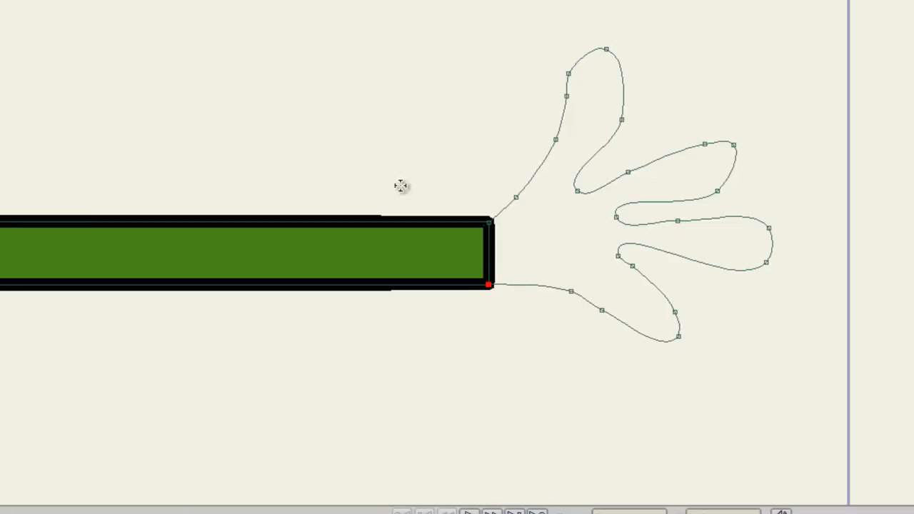
key("Return")
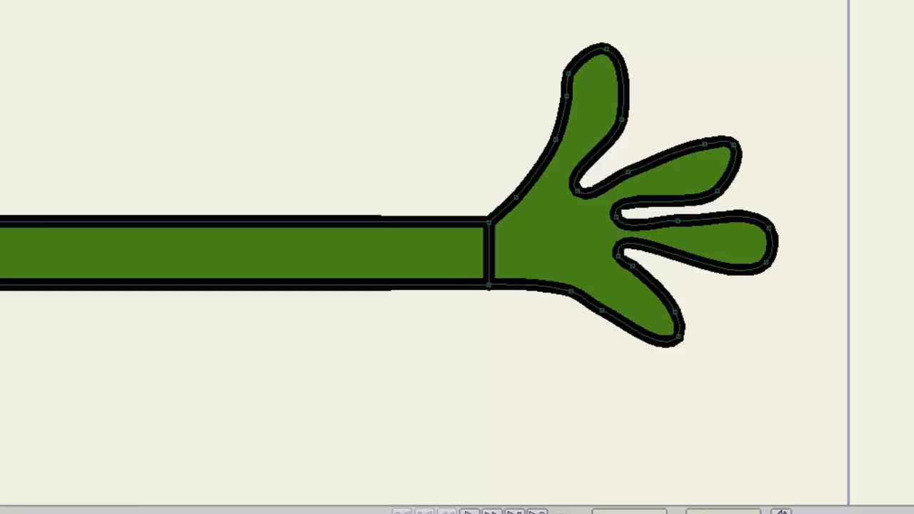
Step: Add a vector layer named Foot 1 just above the Body layer
scroll(549, 312, "down", 5)
left_click_drag(454, 305, 727, 301)
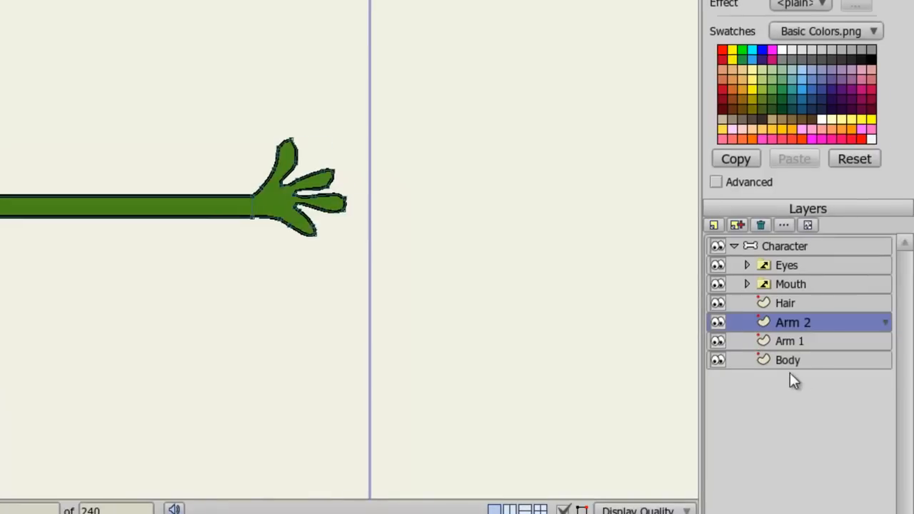
left_click(790, 360)
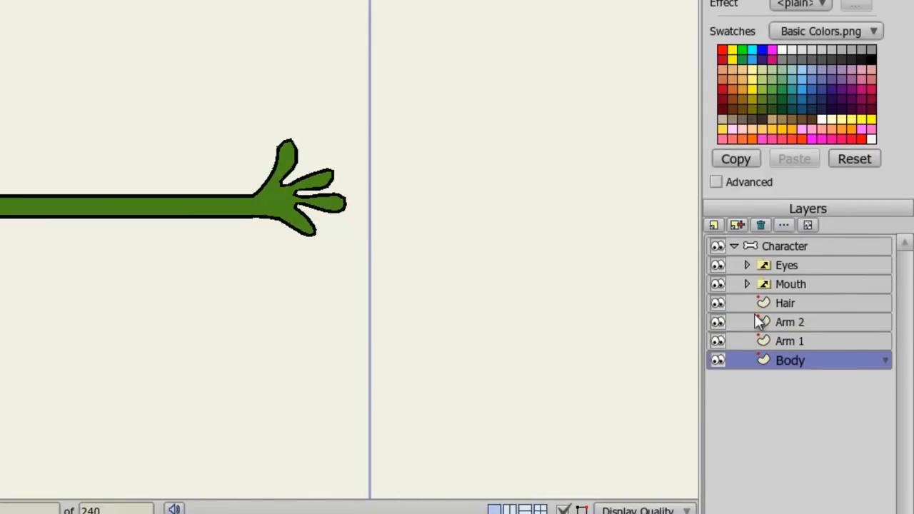
left_click(715, 226)
left_click(720, 237)
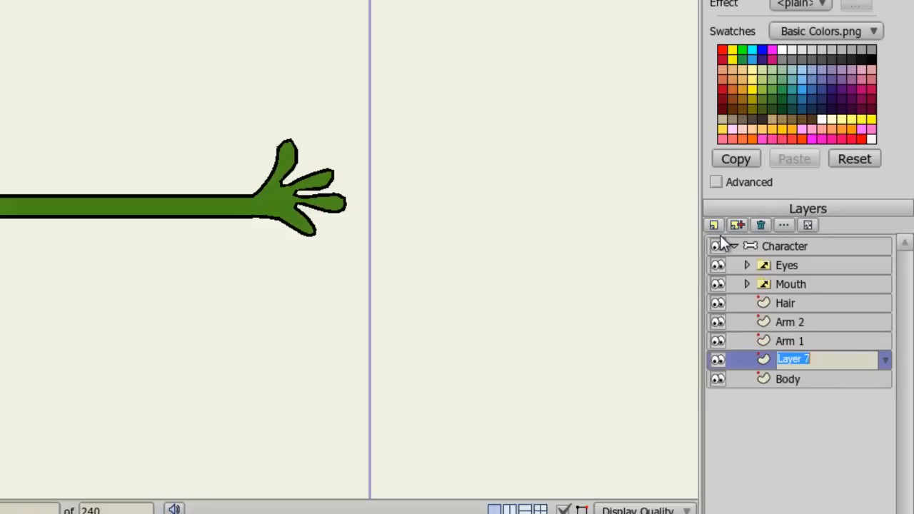
type("Foot 1")
key("Return")
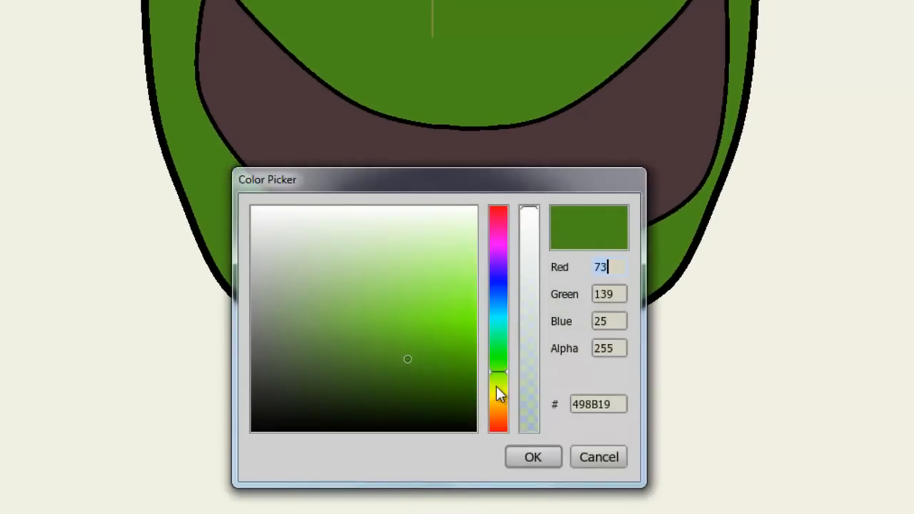
Step: Pick a dark grey colour and draw a filled, closed boot-shaped foot below the body's lower left
left_click_drag(280, 364, 275, 357)
left_click(537, 462)
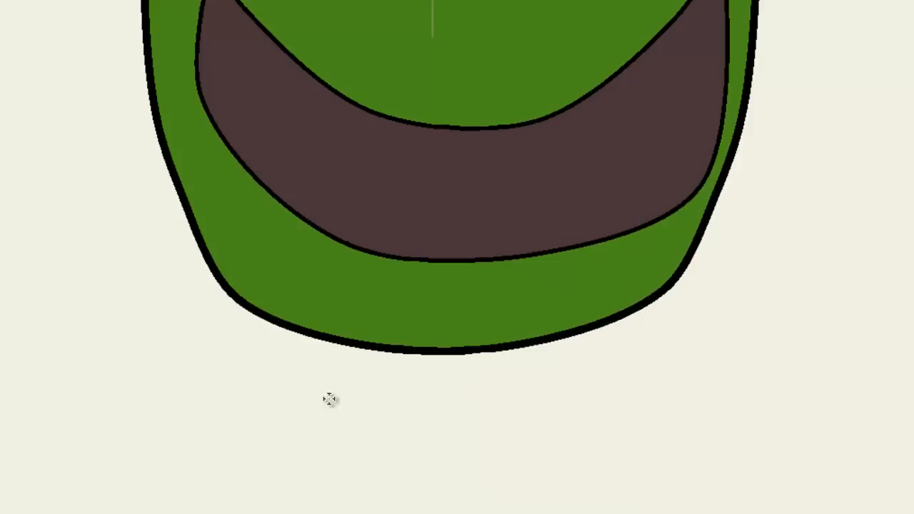
left_click(277, 305)
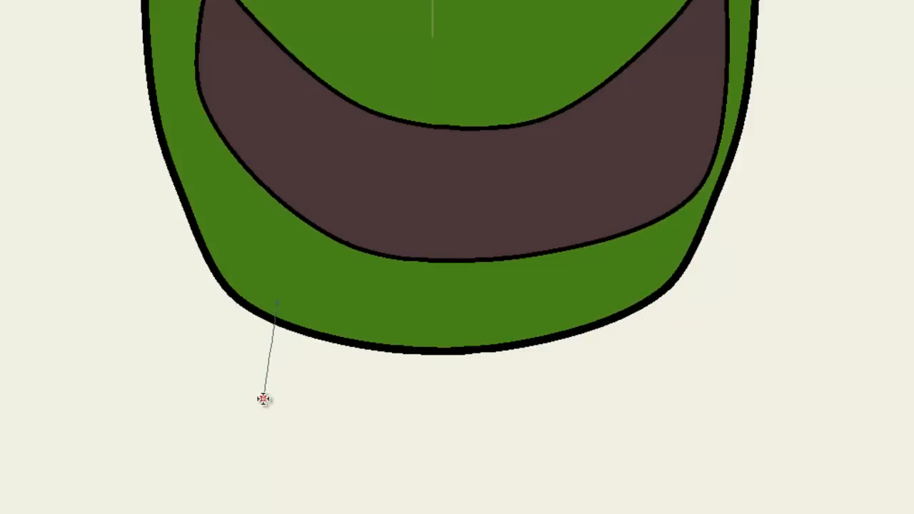
left_click(260, 412)
left_click(217, 374)
left_click(147, 336)
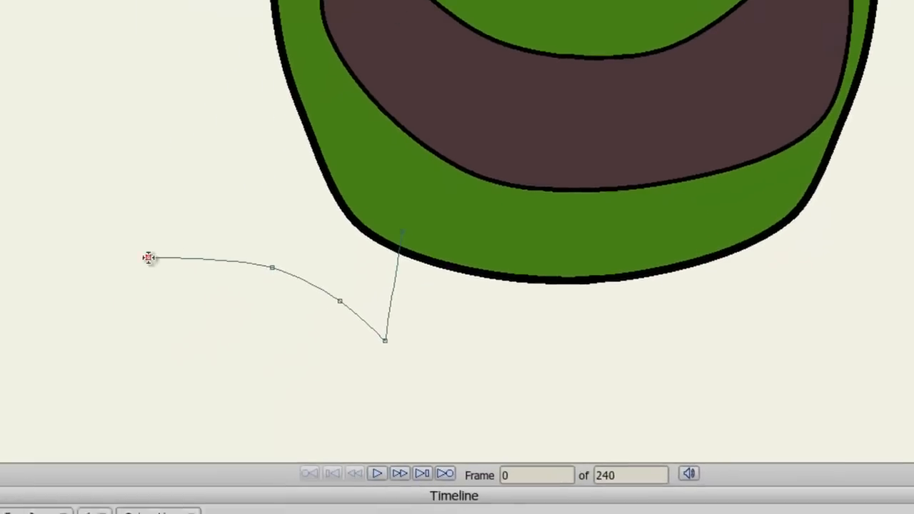
left_click(138, 265)
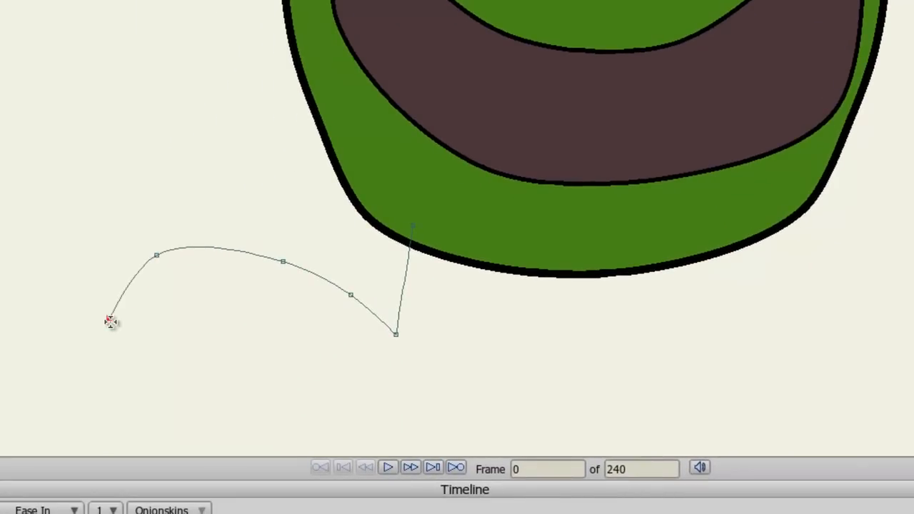
left_click(136, 376)
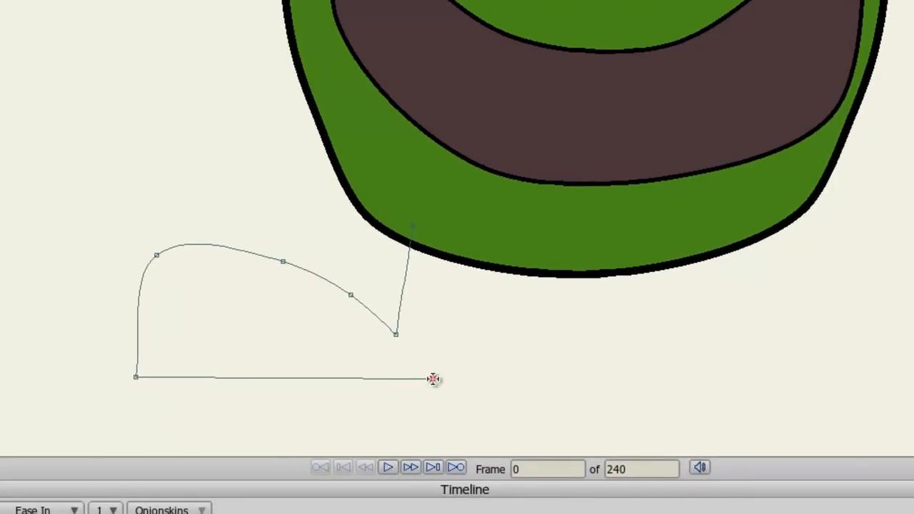
left_click(436, 376)
left_click(451, 368)
left_click(459, 343)
left_click(446, 335)
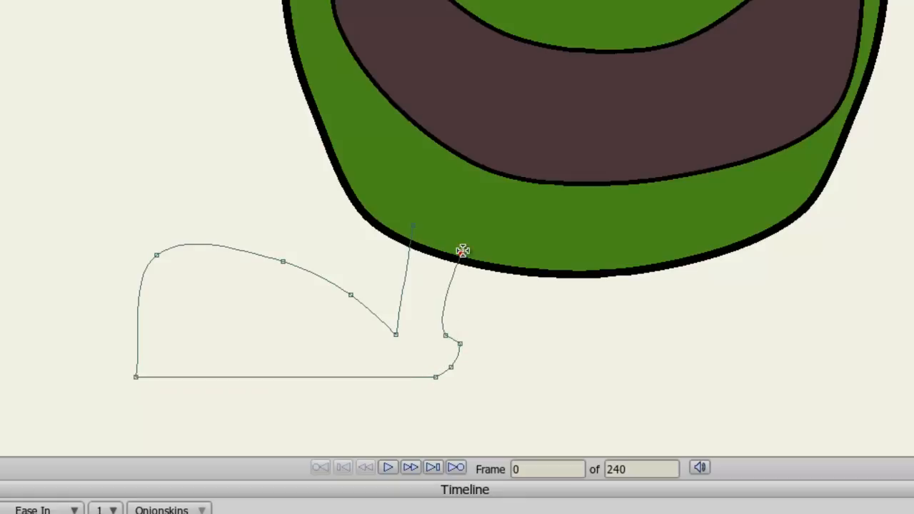
left_click(450, 305)
left_click(477, 233)
left_click(413, 226)
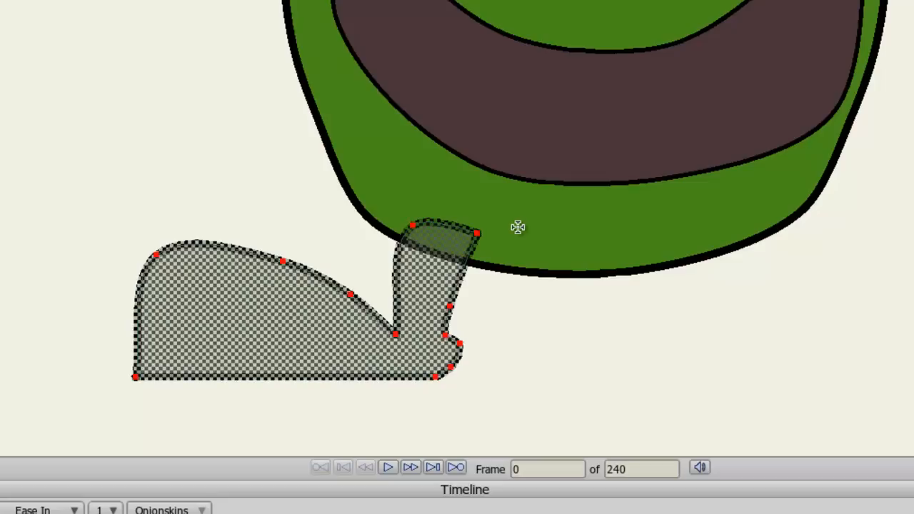
left_click(240, 183)
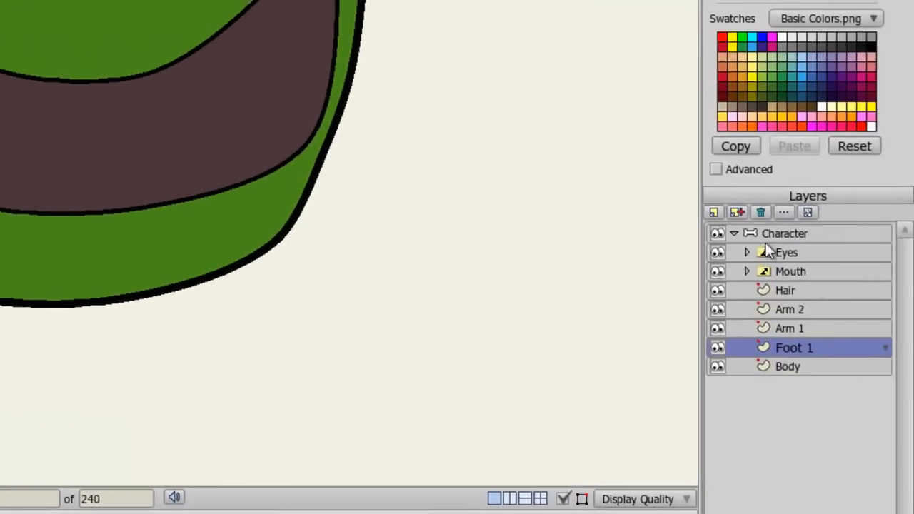
Step: Duplicate the foot layer as Foot 2, mirror it horizontally and move it under the body's right side
left_click(738, 212)
left_click(791, 314)
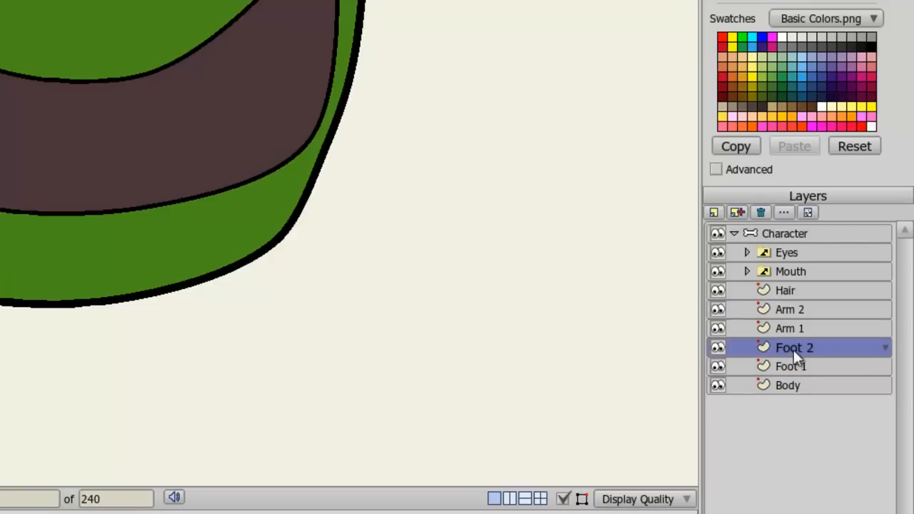
left_click(793, 349)
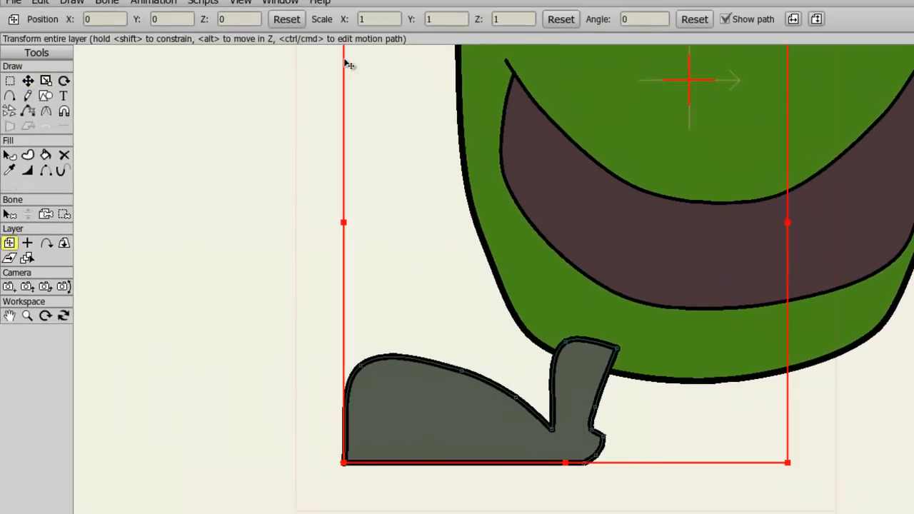
scroll(685, 87, "down", 2)
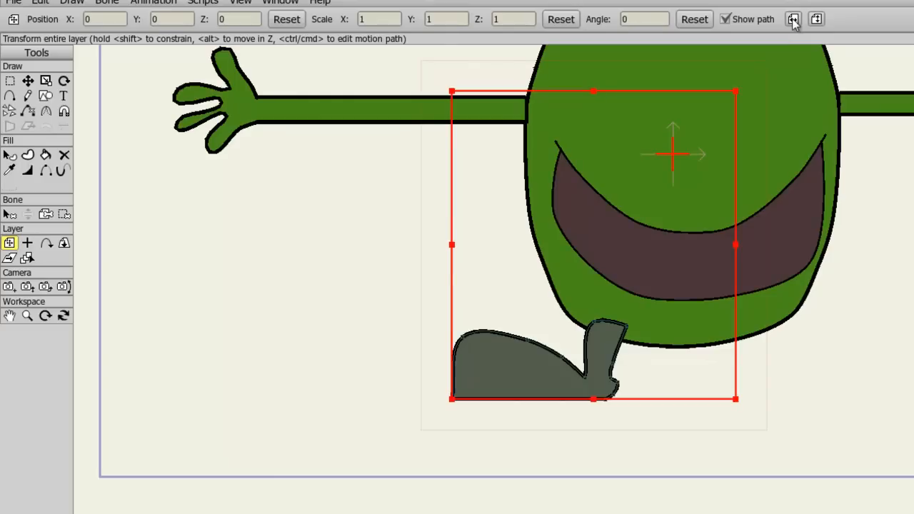
left_click(794, 20)
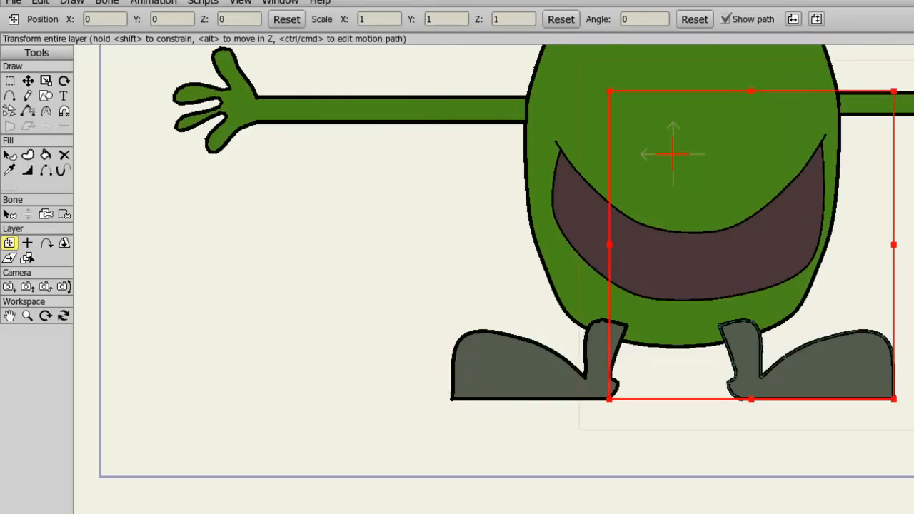
scroll(645, 287, "down", 2)
left_click_drag(645, 287, 630, 355)
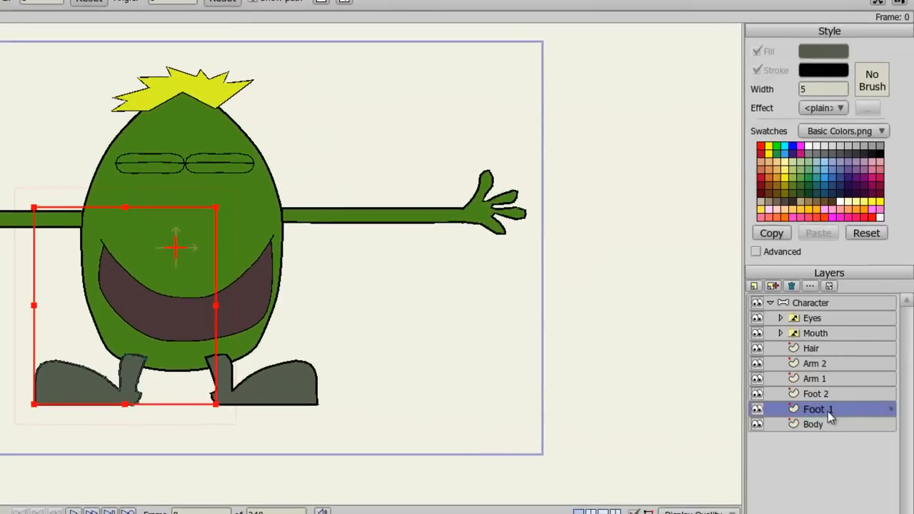
Step: Move both foot layers below the Body layer in the layer stack
left_click_drag(828, 411, 826, 428)
left_click_drag(826, 394, 826, 420)
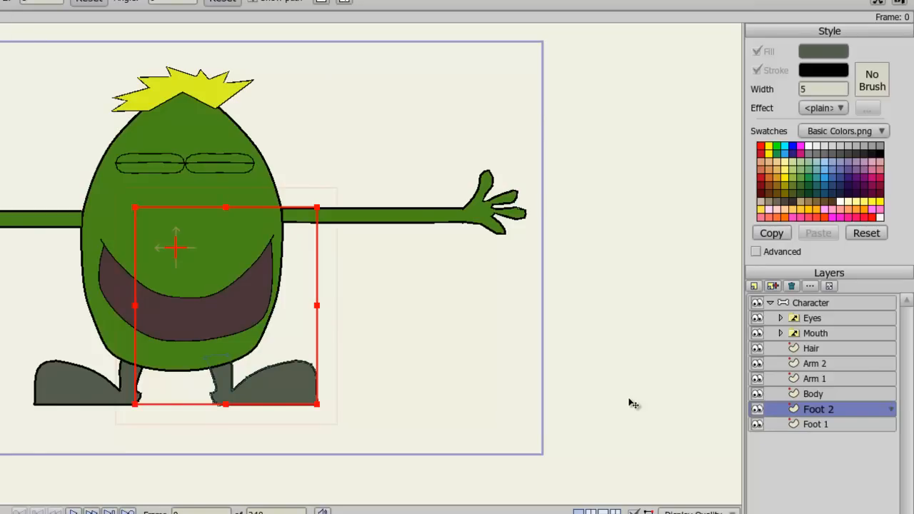
Step: Add a short root bone at the bottom centre of the body in the Character bone layer
left_click(822, 302)
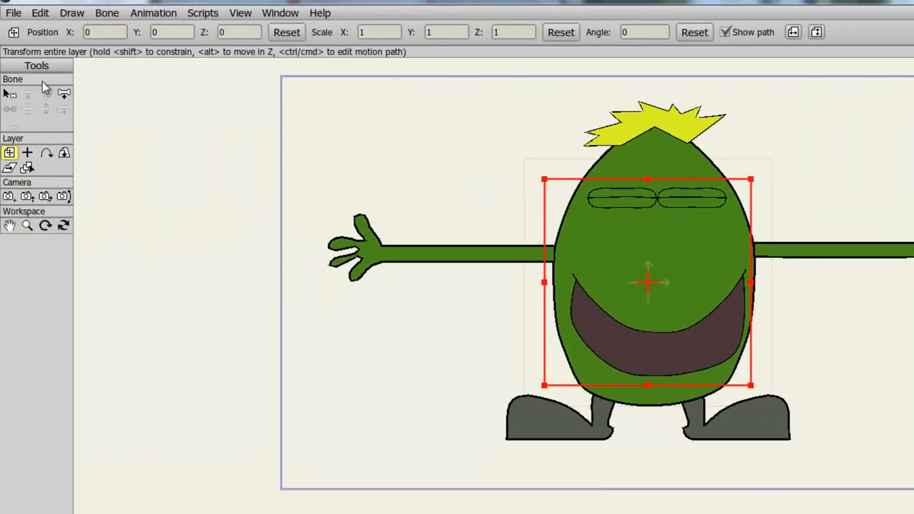
left_click(64, 93)
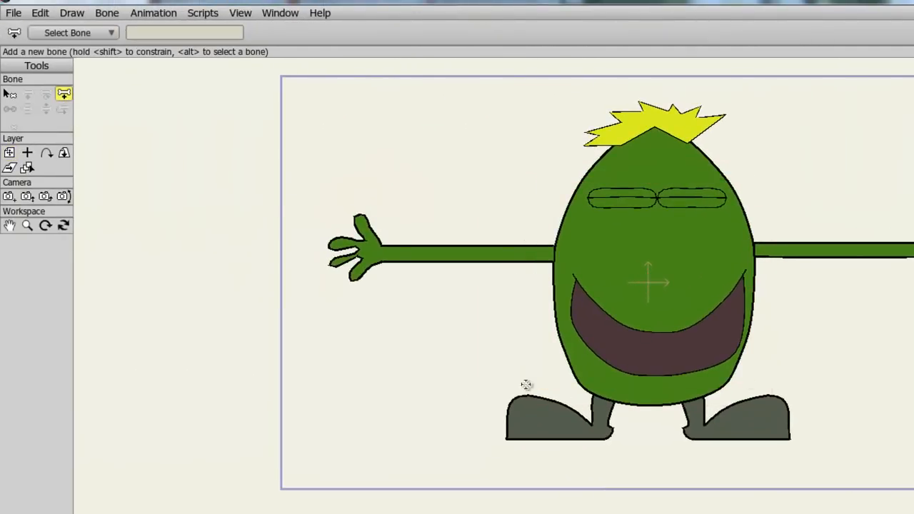
scroll(528, 386, "up", 3)
scroll(581, 321, "down", 3)
scroll(584, 290, "up", 2)
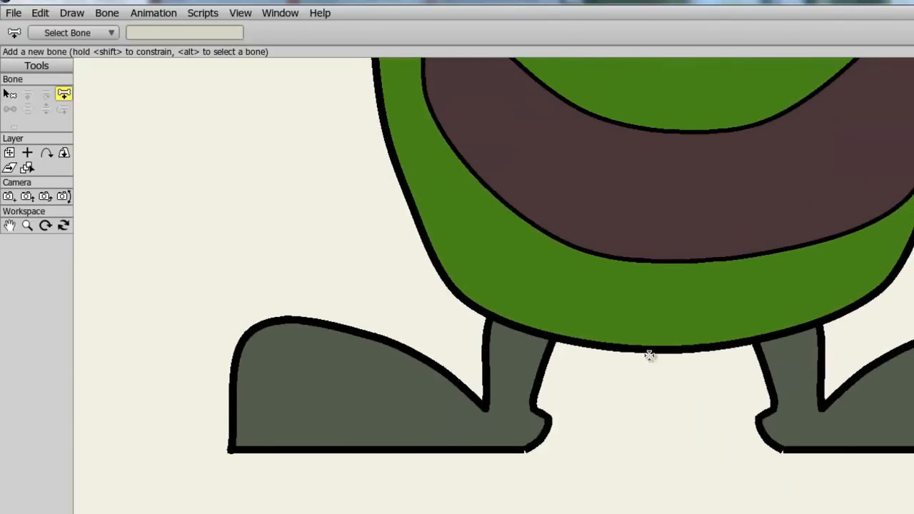
left_click_drag(657, 347, 657, 346)
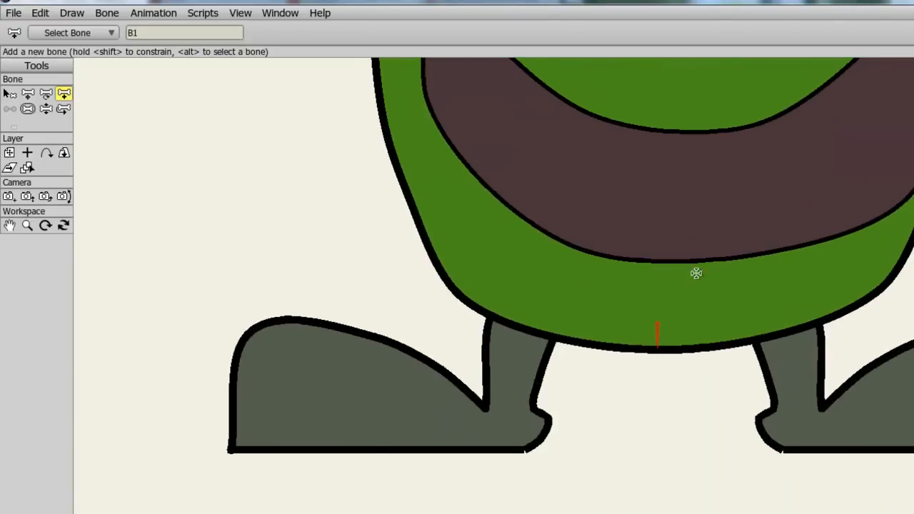
Step: Add a bone running up from the body's bottom through the head to its top
scroll(693, 271, "down", 5)
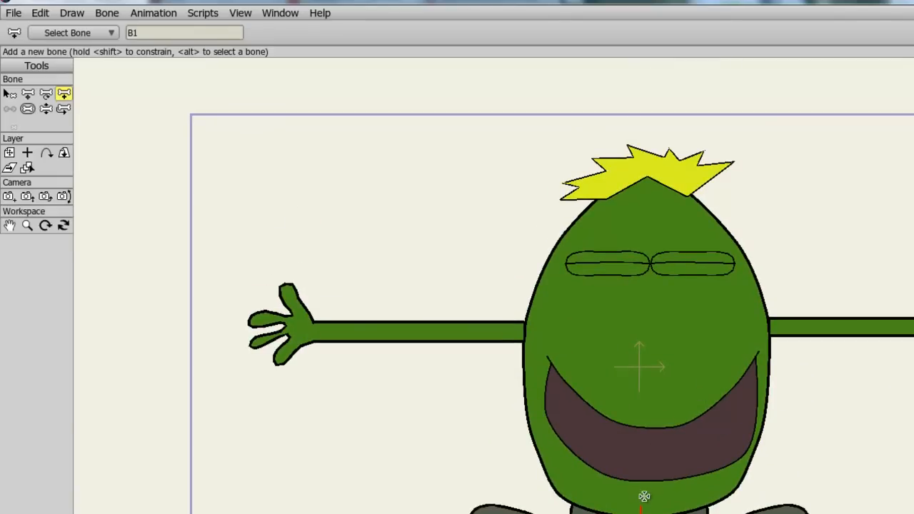
left_click_drag(643, 498, 643, 184)
left_click_drag(695, 282, 686, 251)
scroll(685, 250, "up", 4)
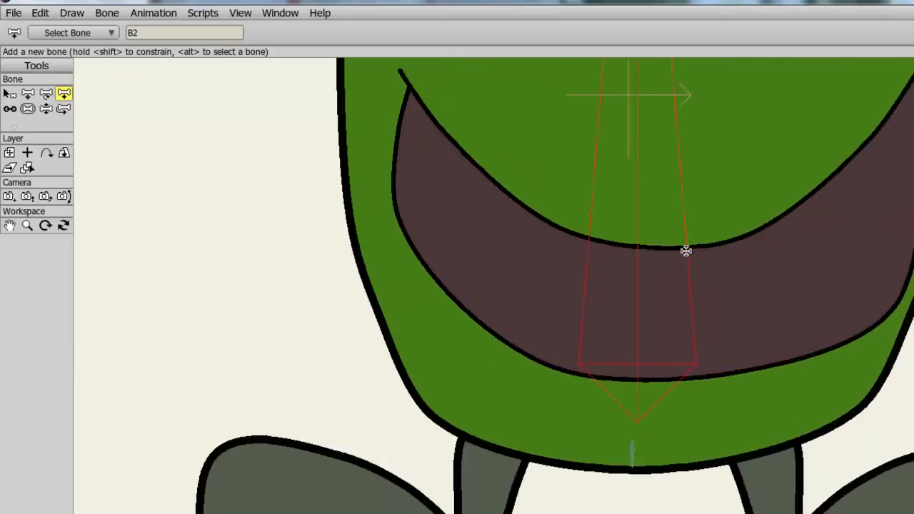
left_click_drag(627, 473, 629, 467)
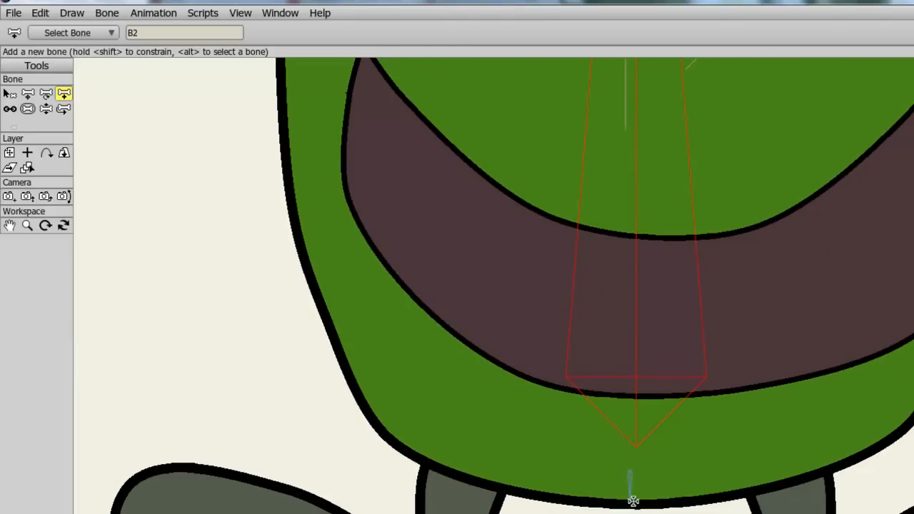
scroll(639, 449, "down", 3)
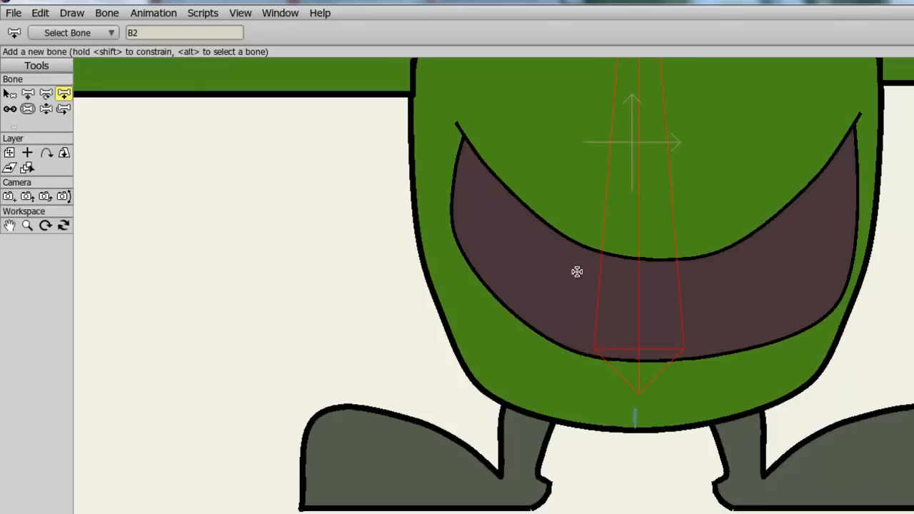
left_click_drag(591, 277, 601, 401)
scroll(678, 392, "down", 5)
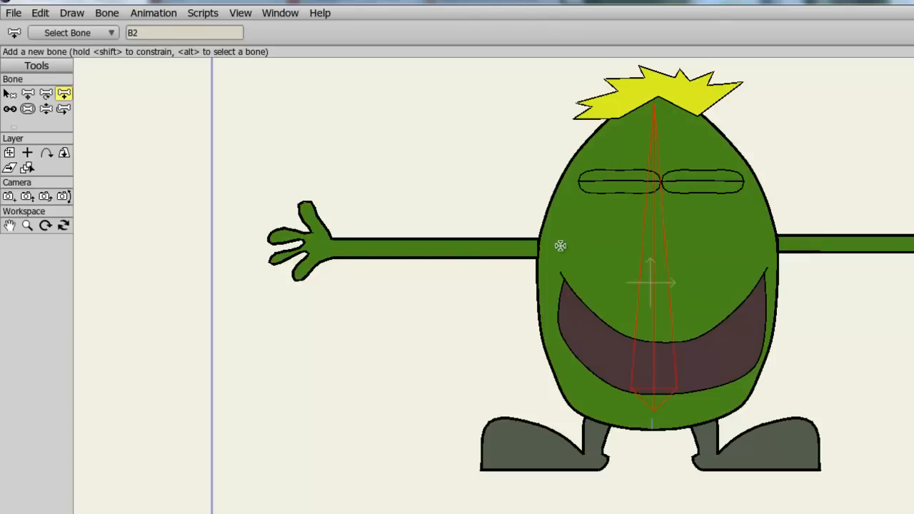
Step: Add a bone along the left arm from the body's edge to the hand
left_click_drag(533, 248, 295, 248)
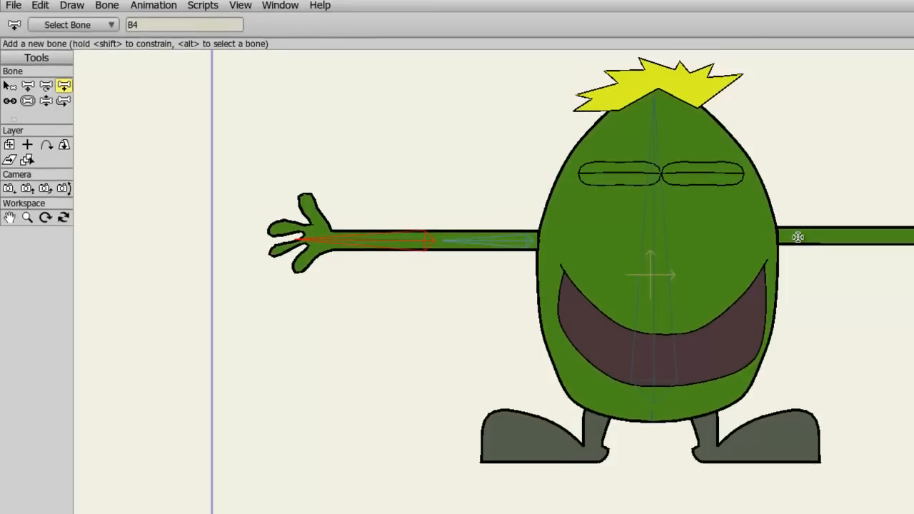
left_click(9, 85)
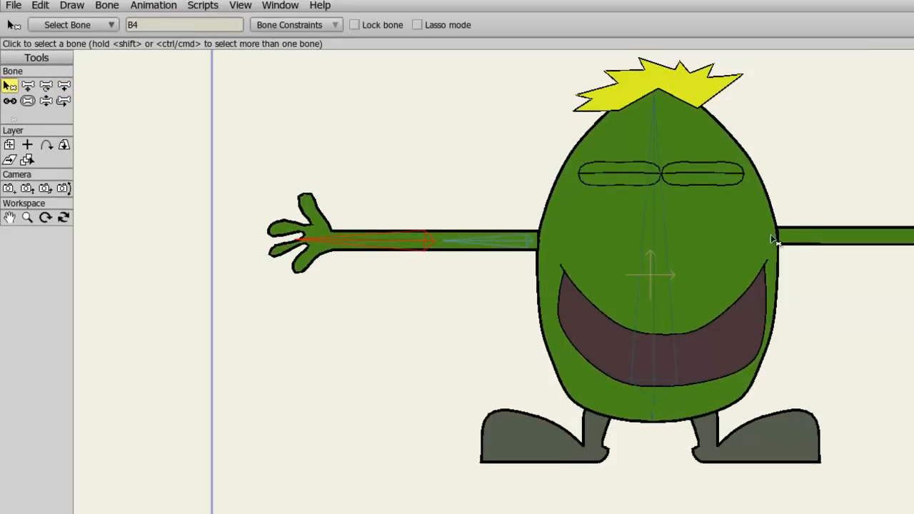
Step: Add two bones along the right arm from the body's edge to the hand, branching from the spine bone
left_click(653, 241)
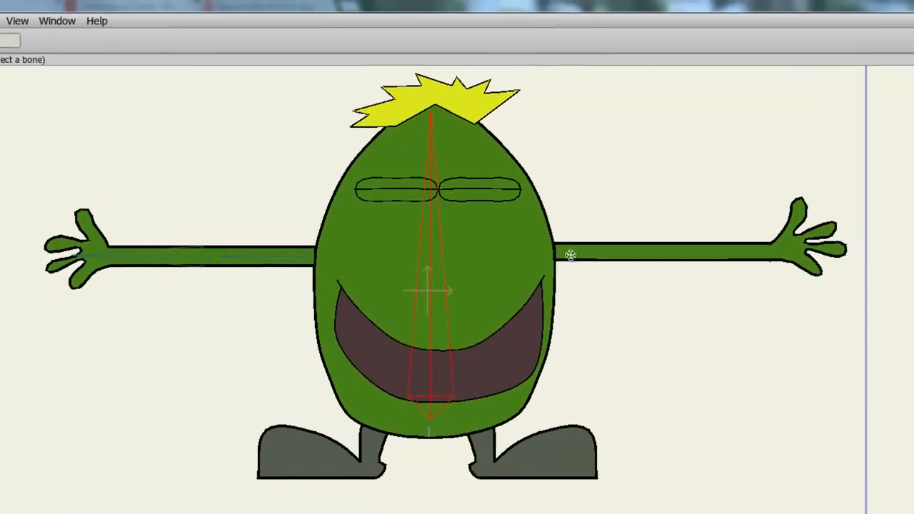
left_click(696, 250)
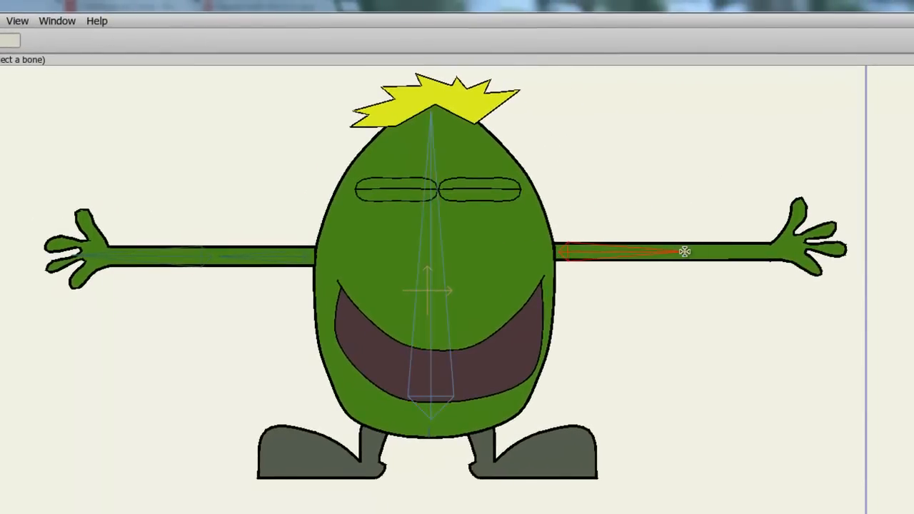
left_click(721, 248)
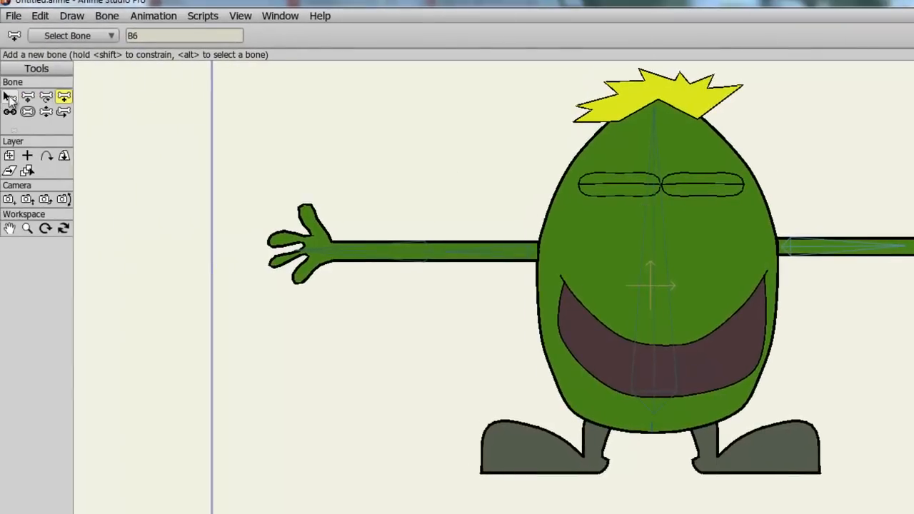
Step: Add a bone along the left foot, branching from the root bone at the body's bottom
key("b")
left_click(654, 431)
left_click(63, 96)
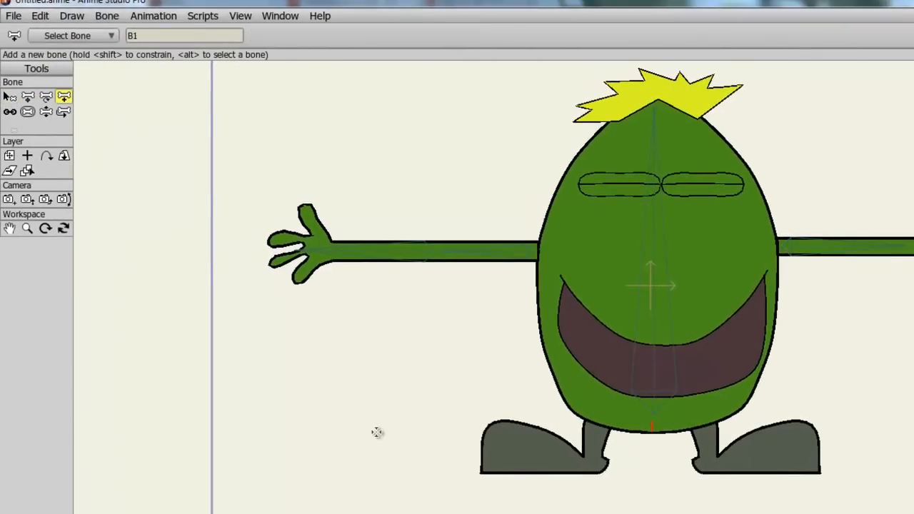
left_click_drag(606, 463, 493, 463)
Step: Add a bone along the right foot, branching from the root bone
left_click(9, 97)
left_click(654, 430)
left_click(63, 96)
left_click_drag(707, 464, 818, 462)
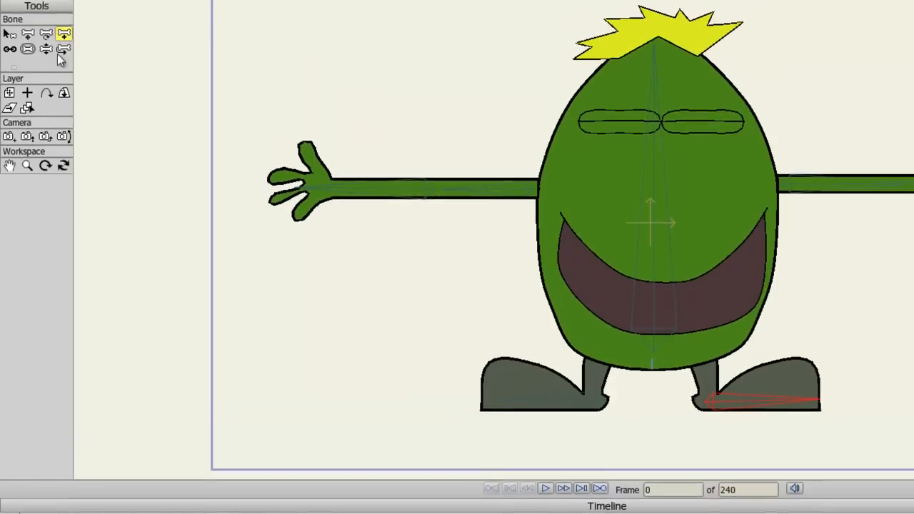
Step: Test the rig by posing the left arm, right hand and right foot with Manipulate Bones
left_click(45, 49)
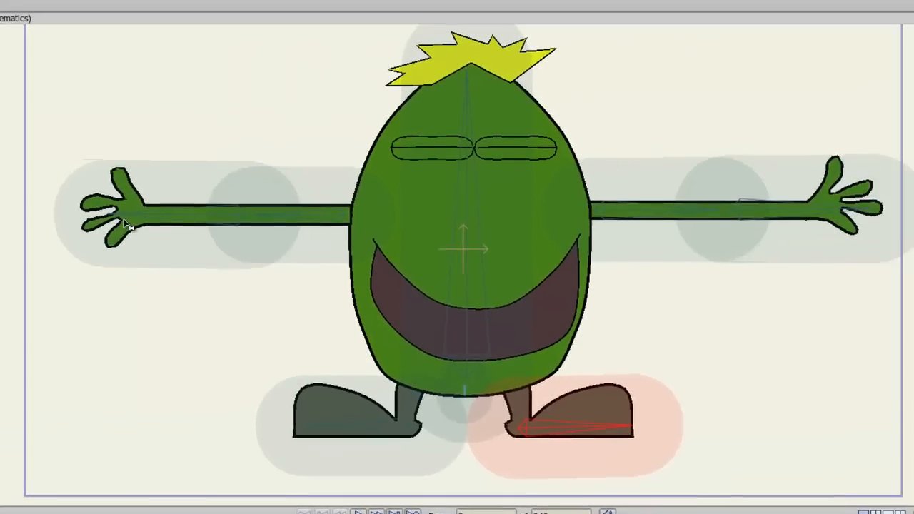
left_click_drag(286, 206, 297, 133)
left_click_drag(115, 152, 304, 312)
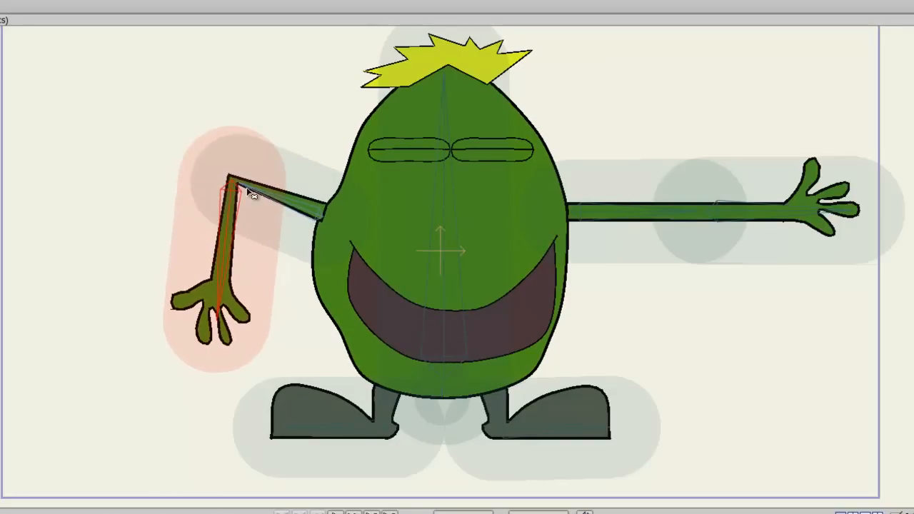
left_click_drag(208, 314, 171, 110)
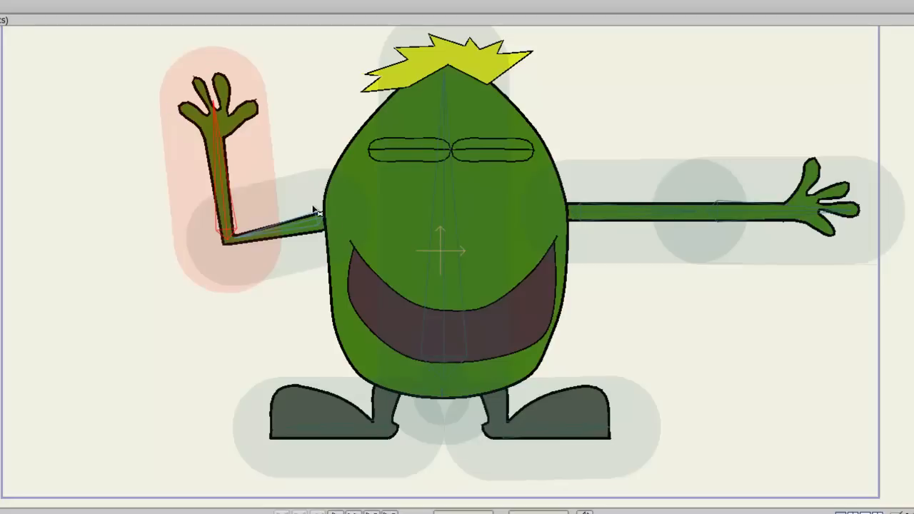
left_click_drag(832, 230, 810, 182)
left_click_drag(632, 460, 619, 402)
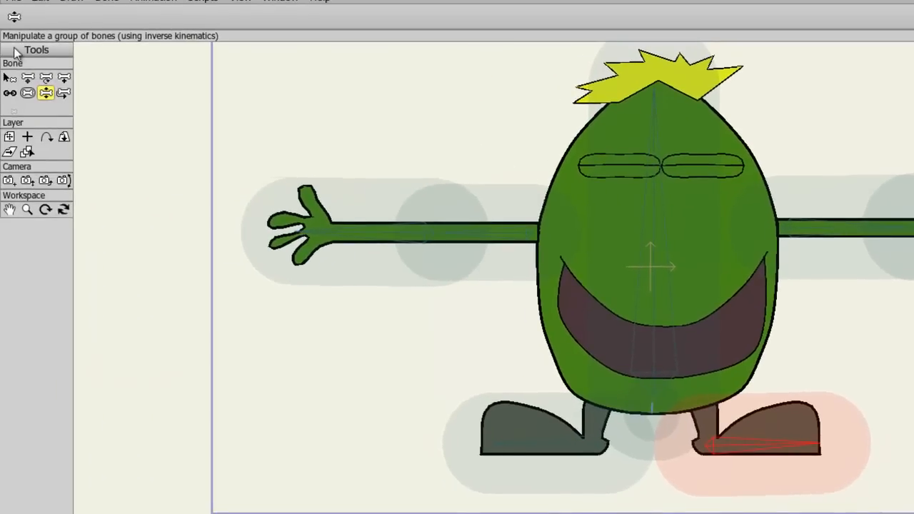
Step: Reduce the bone strength regions of the arm bones so they stay around each arm
left_click(27, 93)
left_click_drag(347, 241, 271, 255)
left_click(428, 250)
left_click_drag(429, 250, 369, 258)
left_click_drag(845, 228, 726, 256)
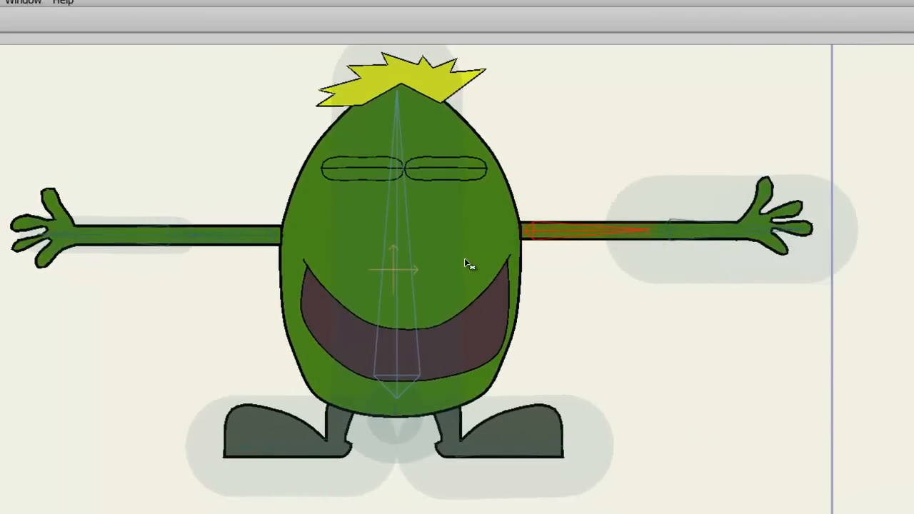
left_click(700, 234)
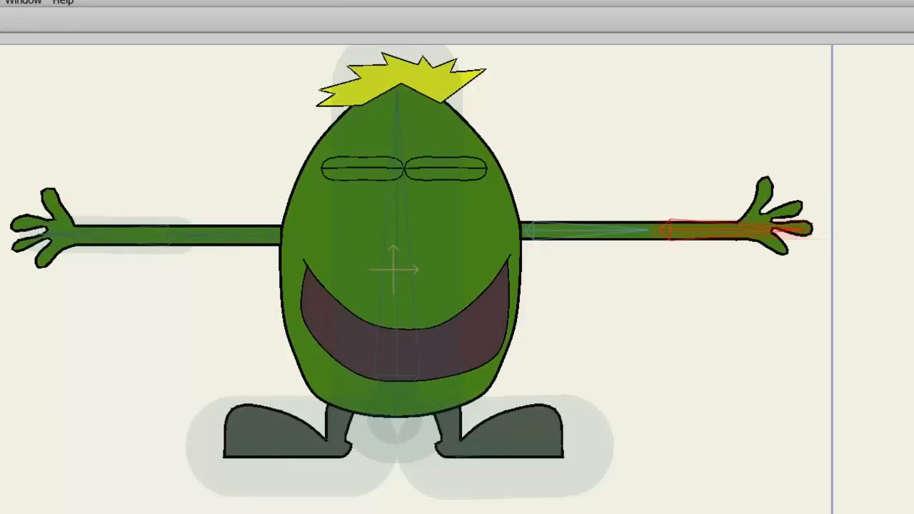
left_click_drag(60, 230, 61, 290)
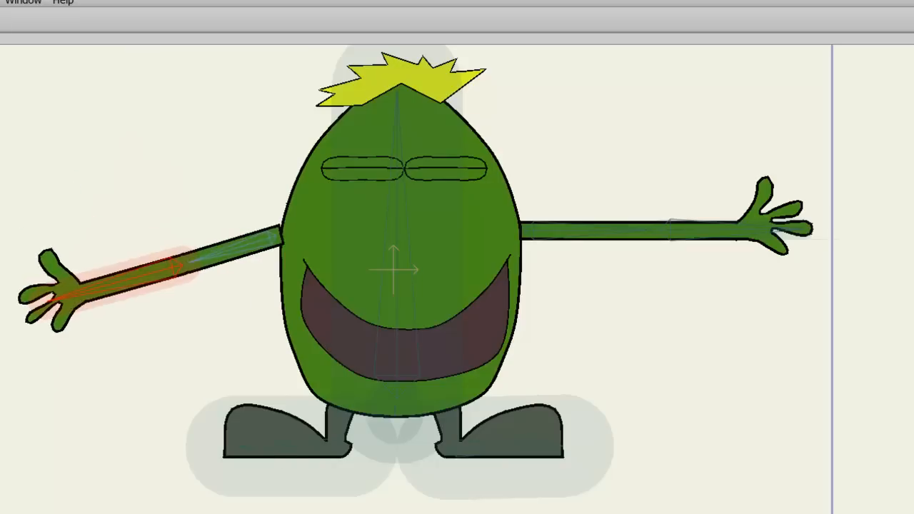
Step: Adjust the bone strength of the left foot bone so its region covers the foot
left_click(275, 457)
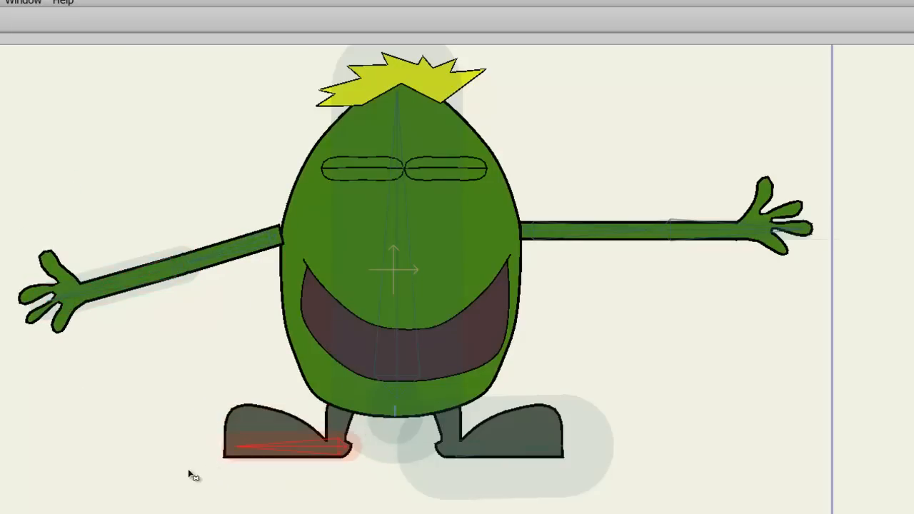
left_click(488, 457)
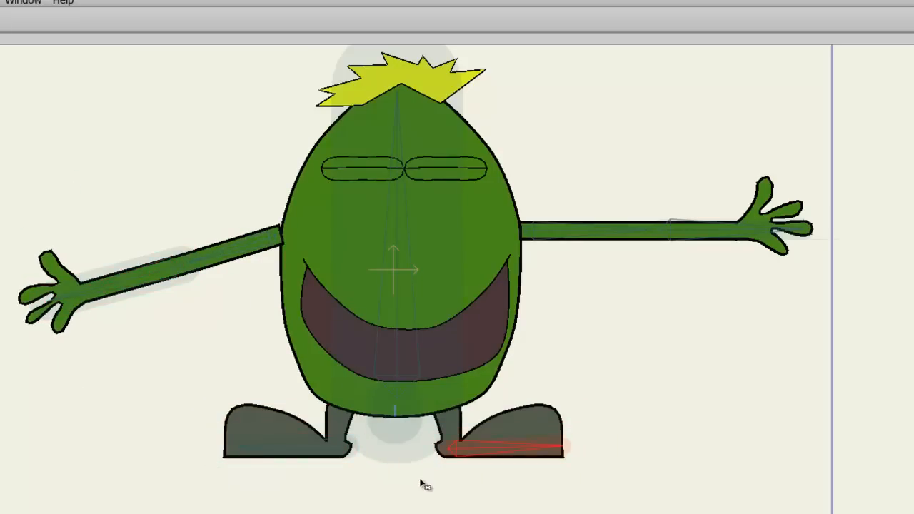
left_click_drag(314, 452, 255, 425)
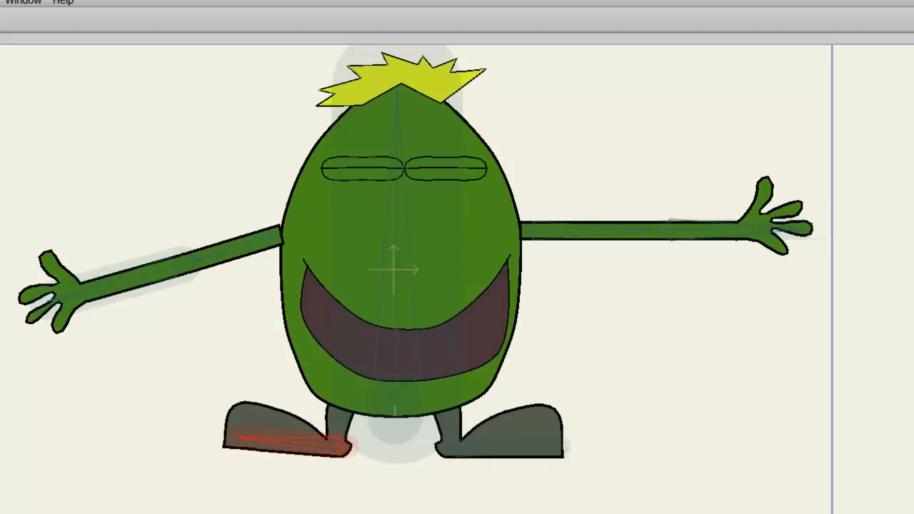
left_click_drag(298, 452, 339, 444)
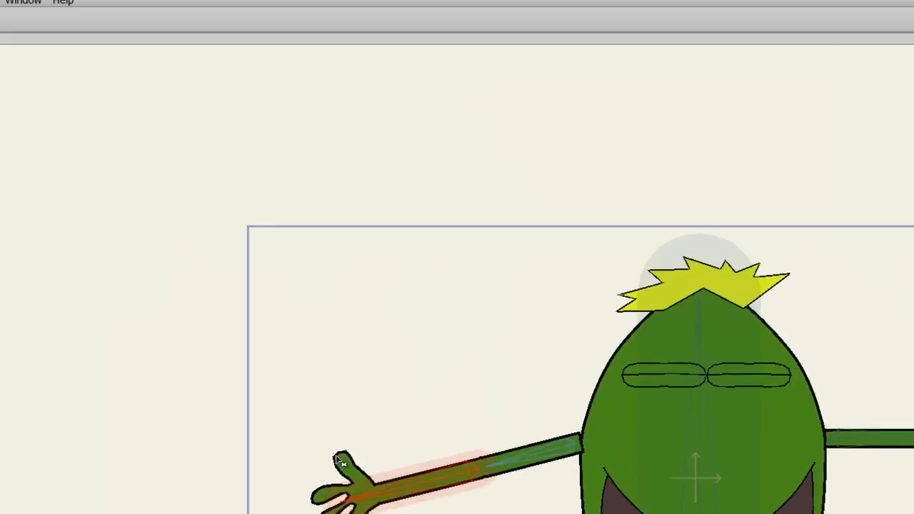
Step: Bind the Foot 2 layer to the right foot bone with the Bind Layer tool
scroll(338, 396, "down", 3)
left_click_drag(412, 418, 239, 307)
scroll(240, 307, "up", 2)
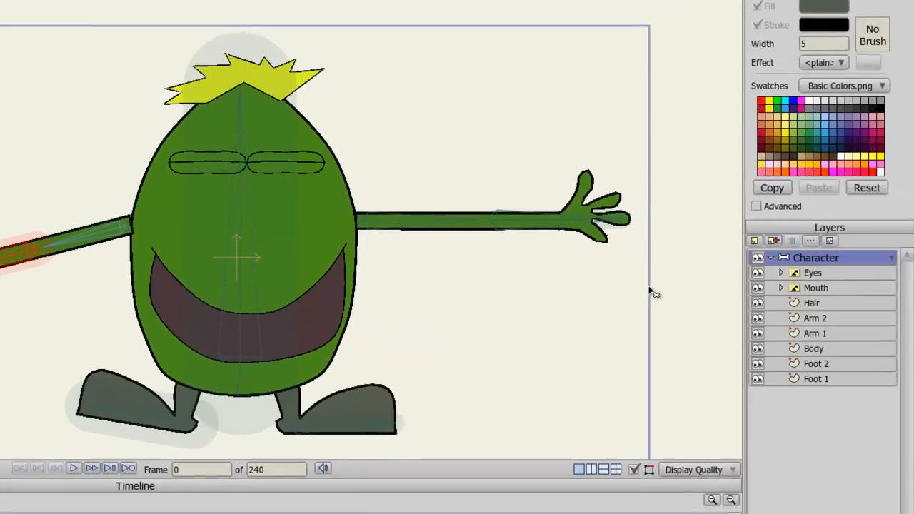
left_click(819, 366)
left_click_drag(509, 389, 443, 292)
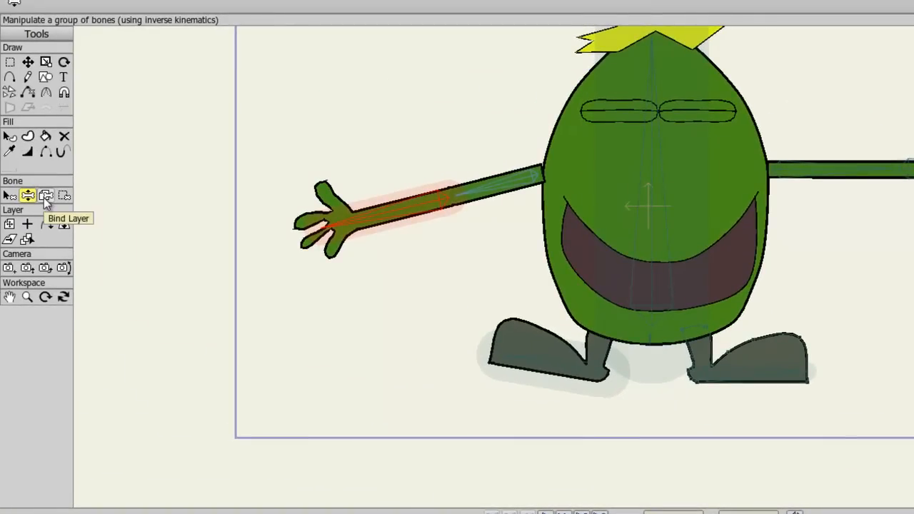
left_click(45, 197)
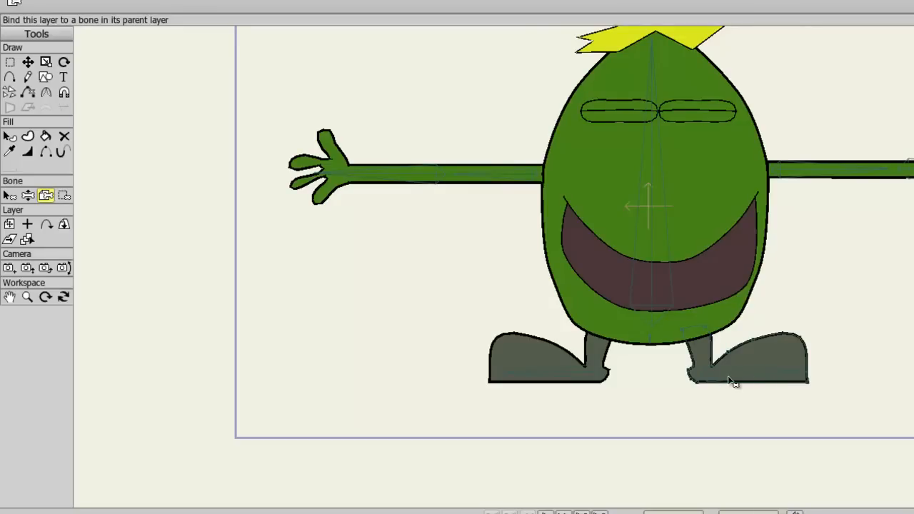
left_click(732, 383)
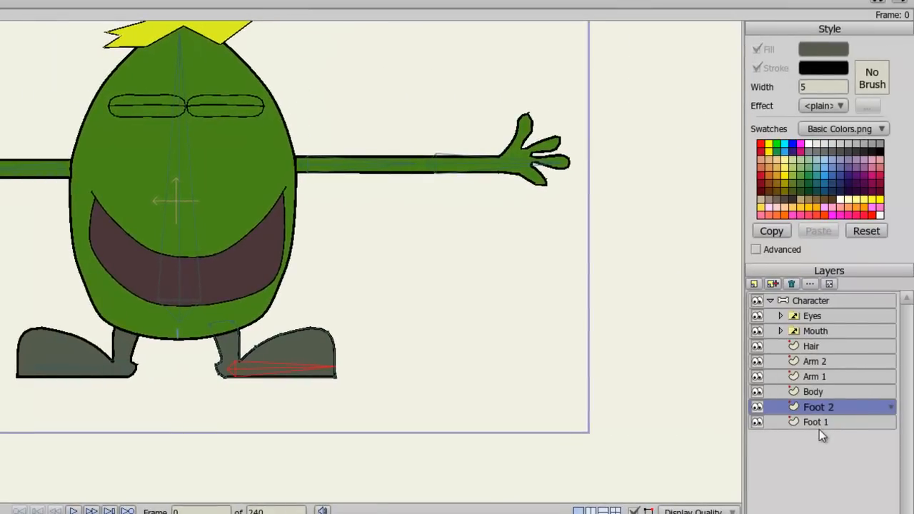
Step: Bind the Body layer to the spine bone
left_click(822, 423)
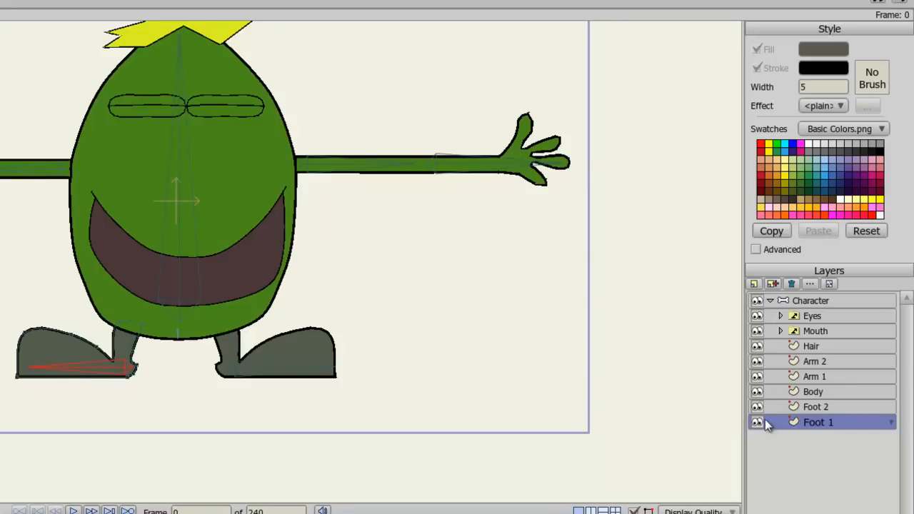
left_click(815, 393)
left_click(180, 211)
Step: Bind the Eyes and Mouth switch layers to the spine bone
left_click_drag(278, 200, 285, 270)
scroll(285, 266, "up", 1)
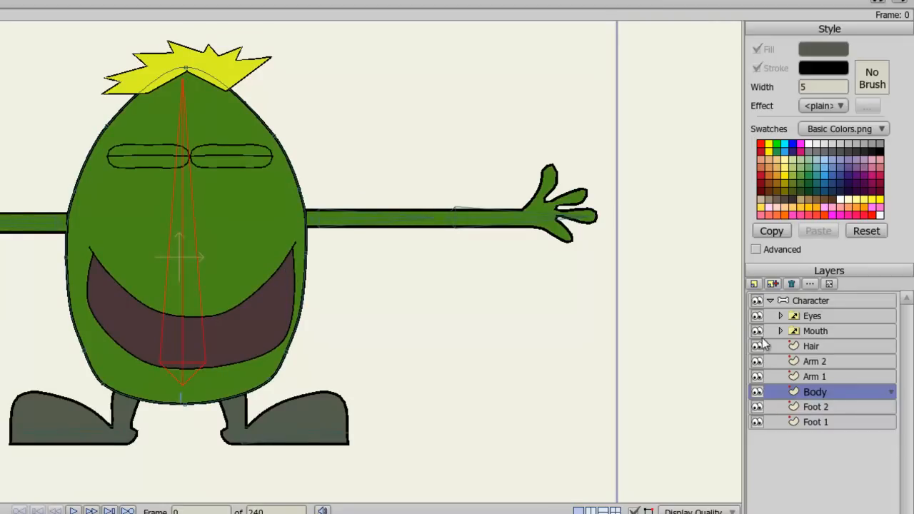
left_click(819, 320)
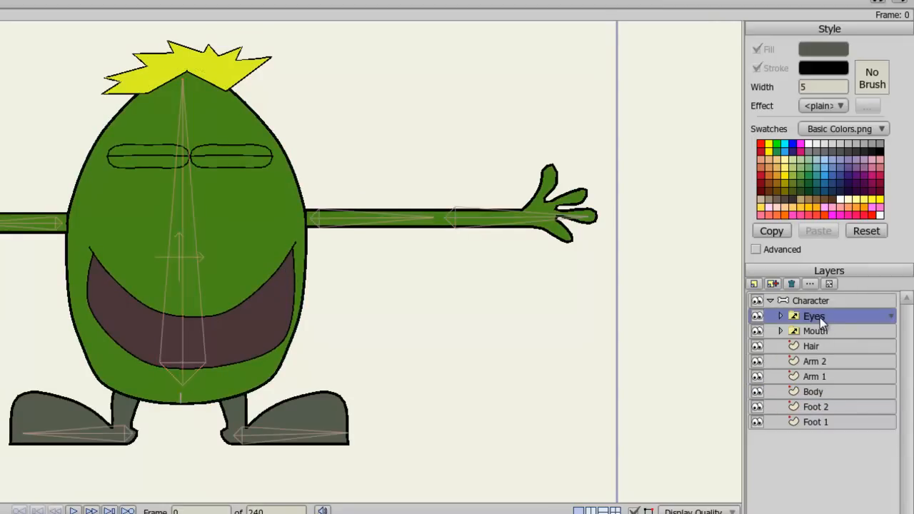
left_click(184, 229)
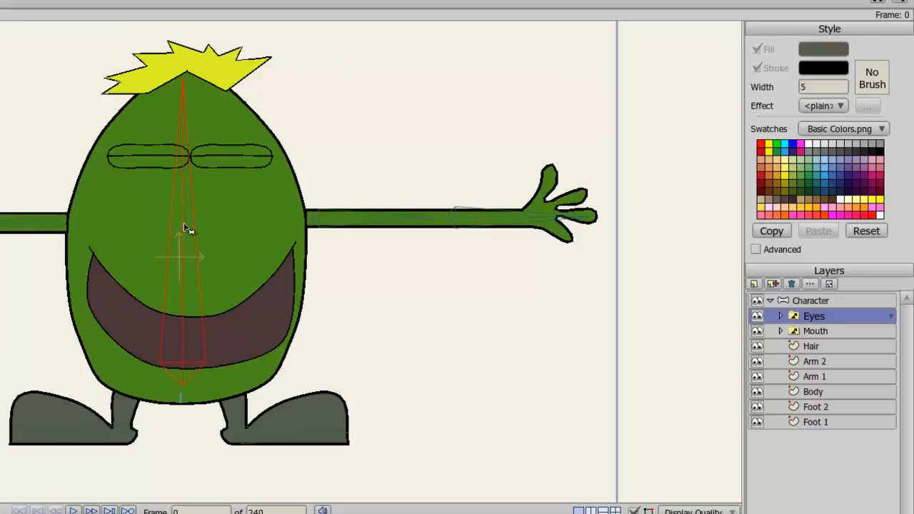
left_click(848, 333)
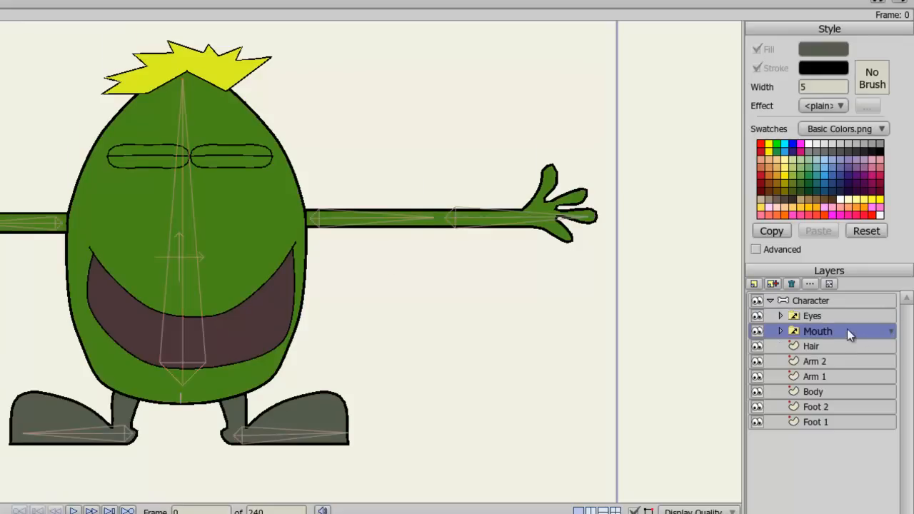
left_click(183, 258)
left_click(811, 346)
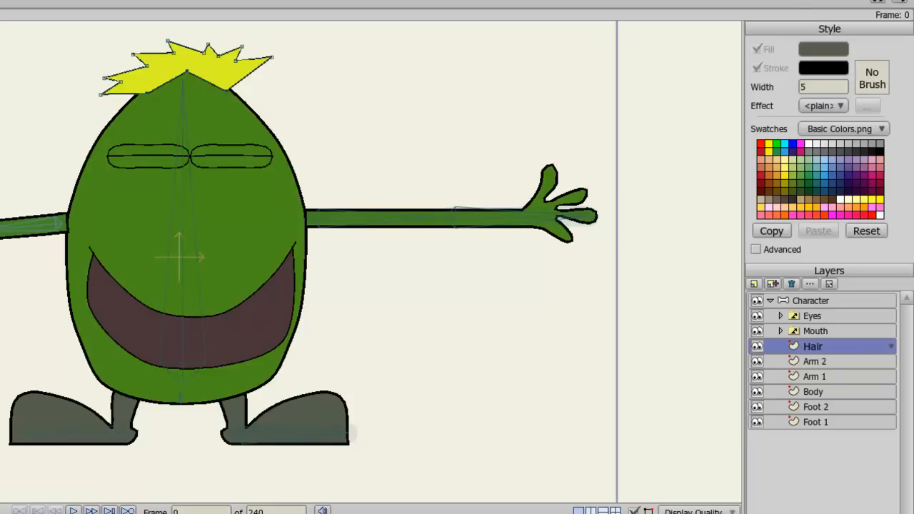
Step: Bend the right forearm to test its deformation and step back to frame 0
left_click_drag(511, 315, 543, 192)
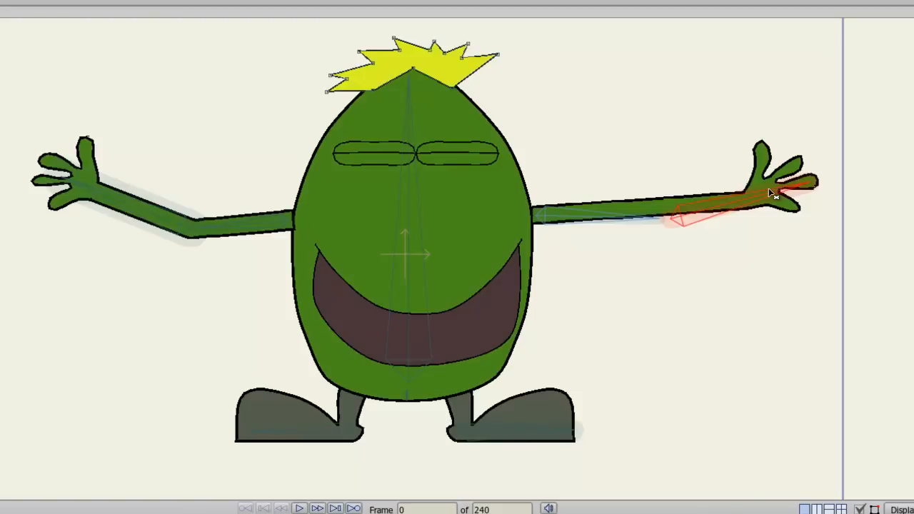
left_click_drag(768, 187, 794, 265)
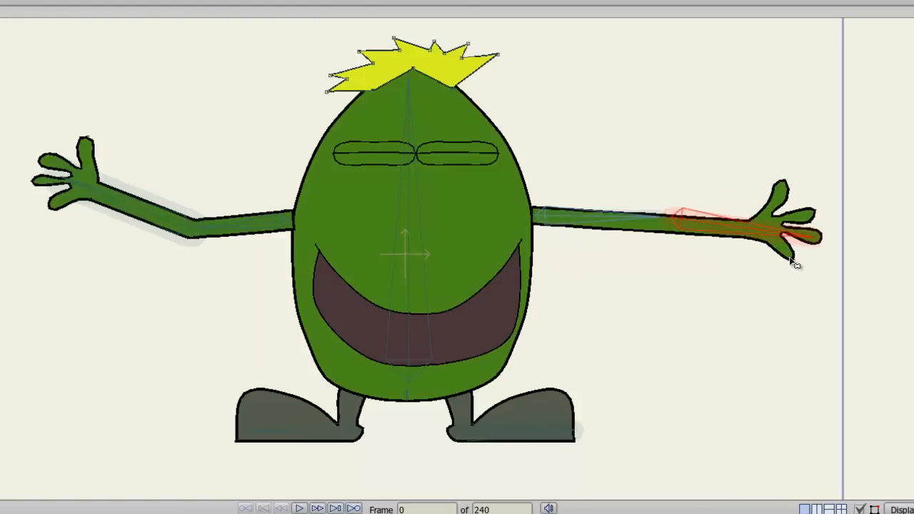
key("Right")
key("Left")
Step: Add points on the upper and lower edges of the Arm 2 outline at the elbow
scroll(810, 197, "up", 5)
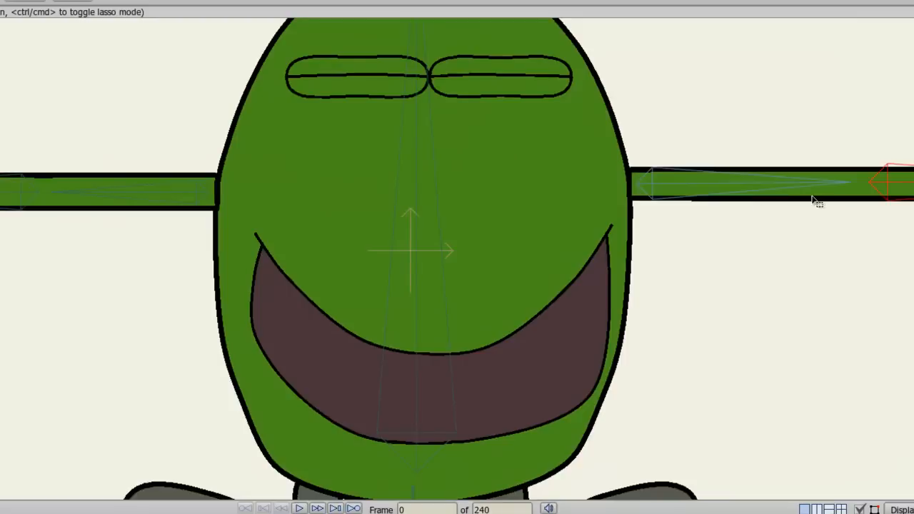
left_click_drag(810, 197, 557, 272)
scroll(559, 273, "up", 2)
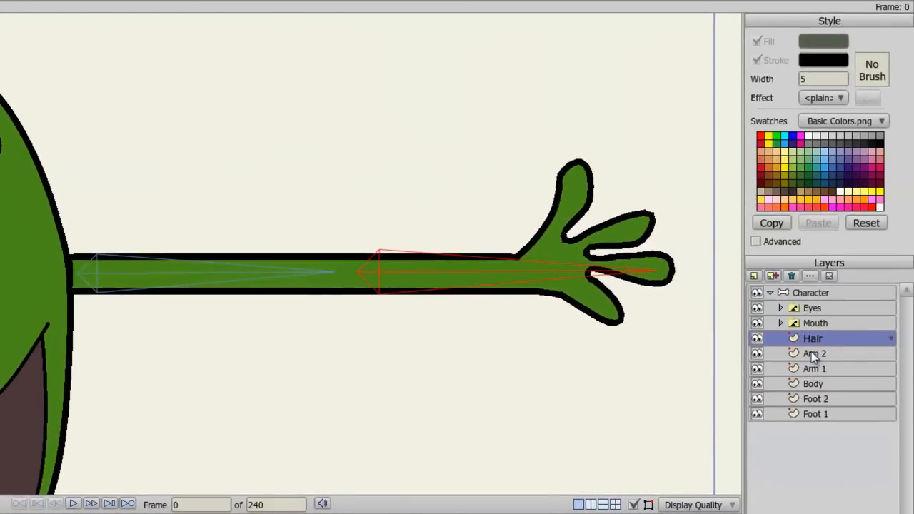
left_click(811, 352)
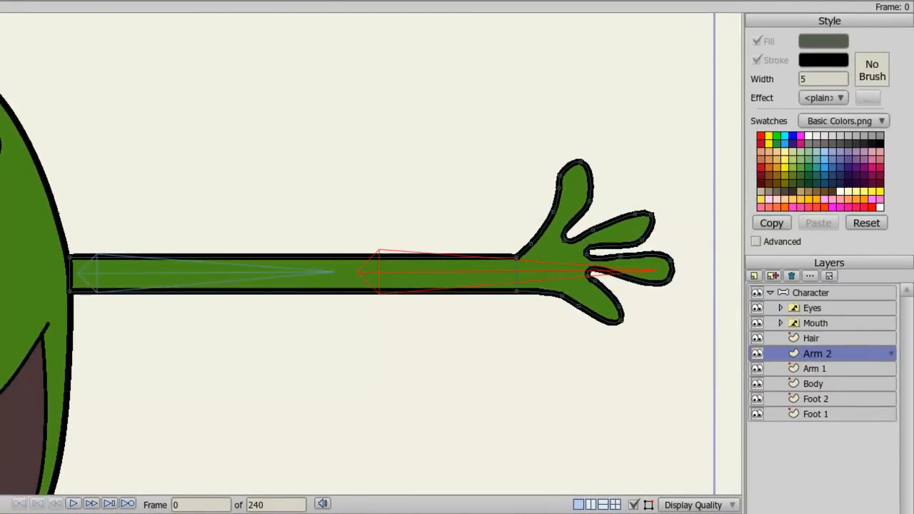
left_click(346, 256)
left_click(346, 292)
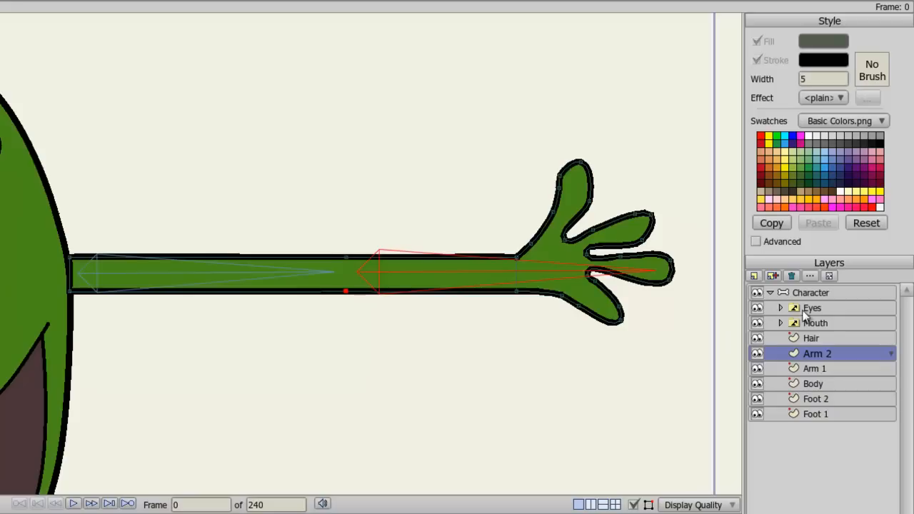
Step: Test the arm rig by bending the left arm up and down at the elbow and step back to frame 0
left_click(812, 293)
left_click_drag(484, 327, 520, 231)
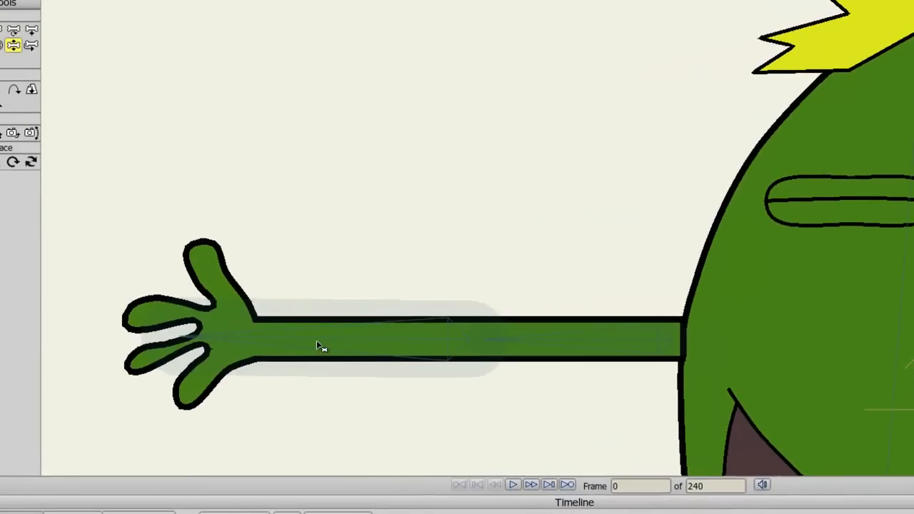
left_click_drag(286, 347, 547, 106)
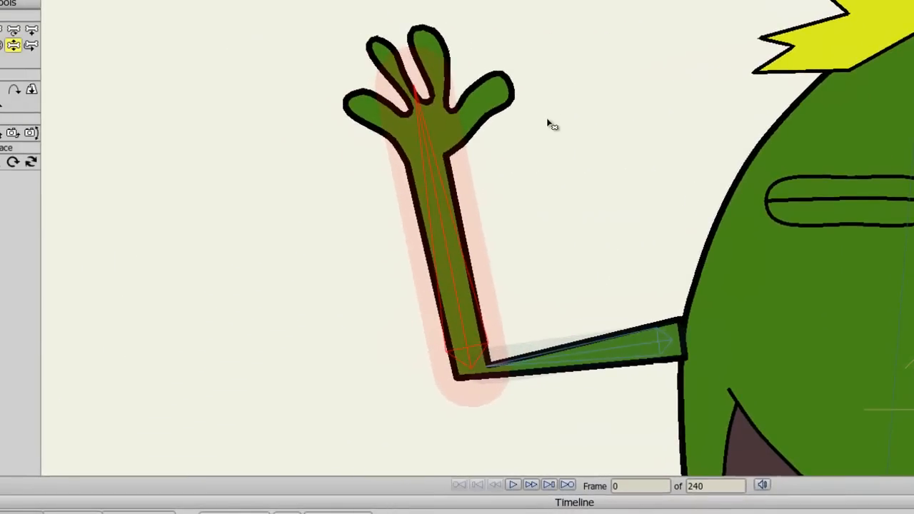
left_click_drag(460, 284, 159, 471)
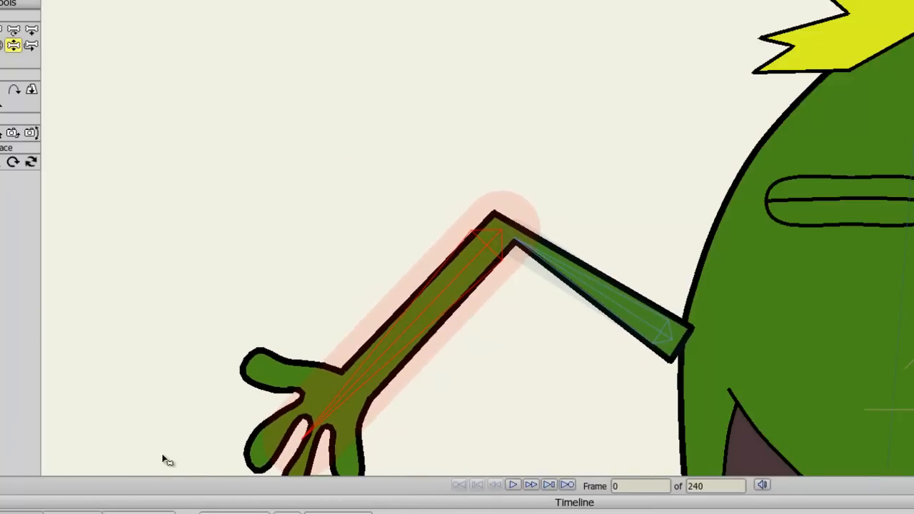
key("Right")
key("Left")
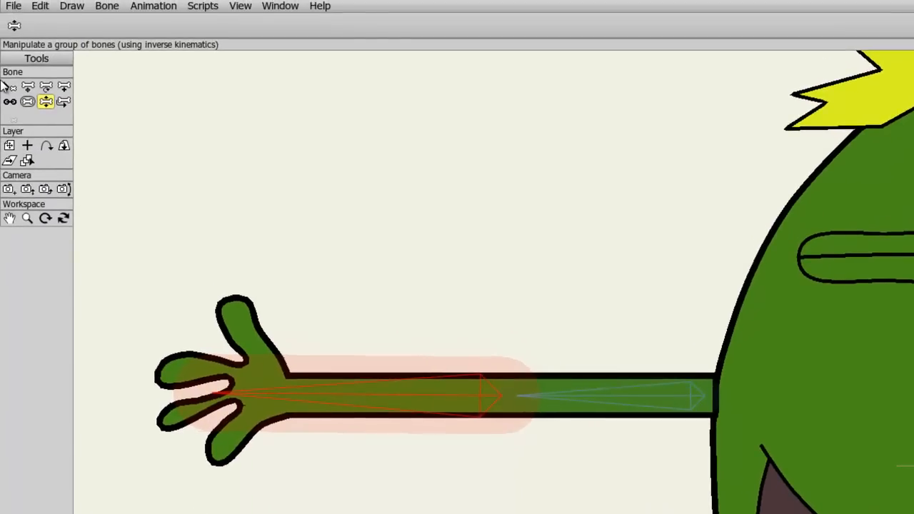
Step: With bone B4 selected, open the Actions window and create a new action named B4
left_click(8, 86)
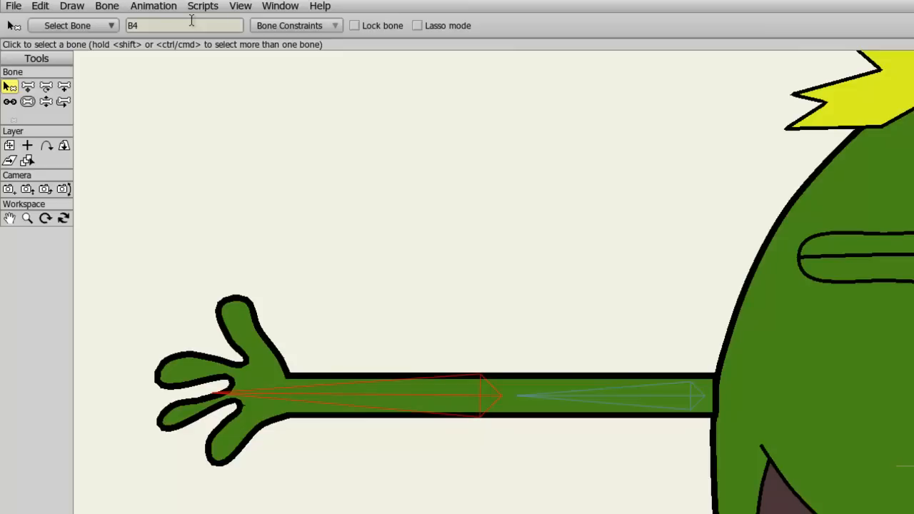
left_click(267, 10)
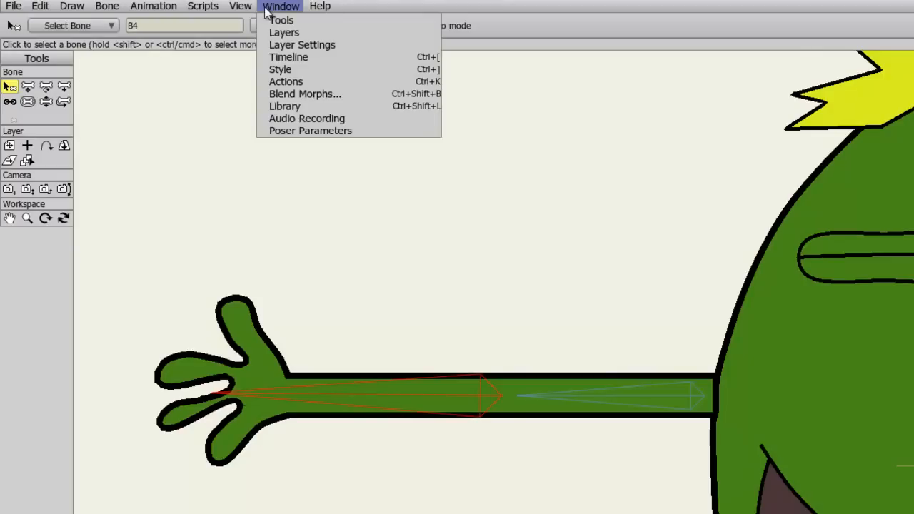
left_click(288, 82)
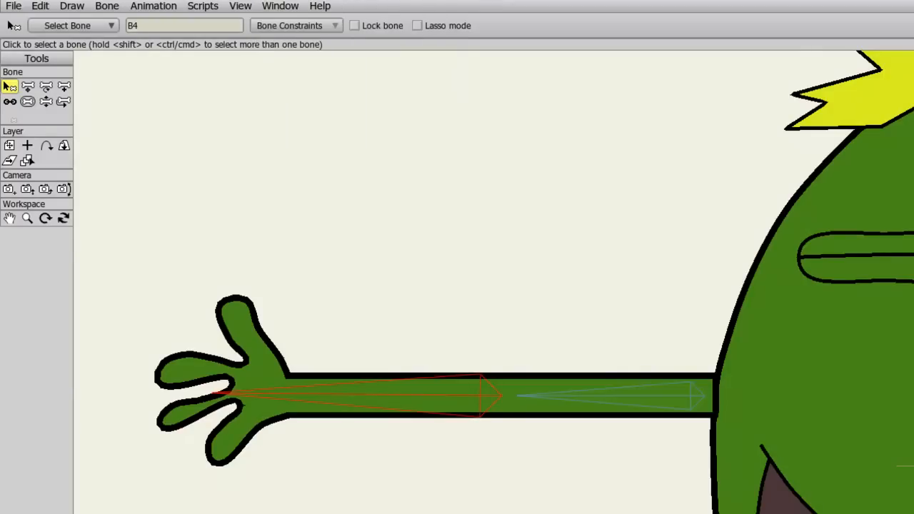
left_click_drag(634, 201, 538, 132)
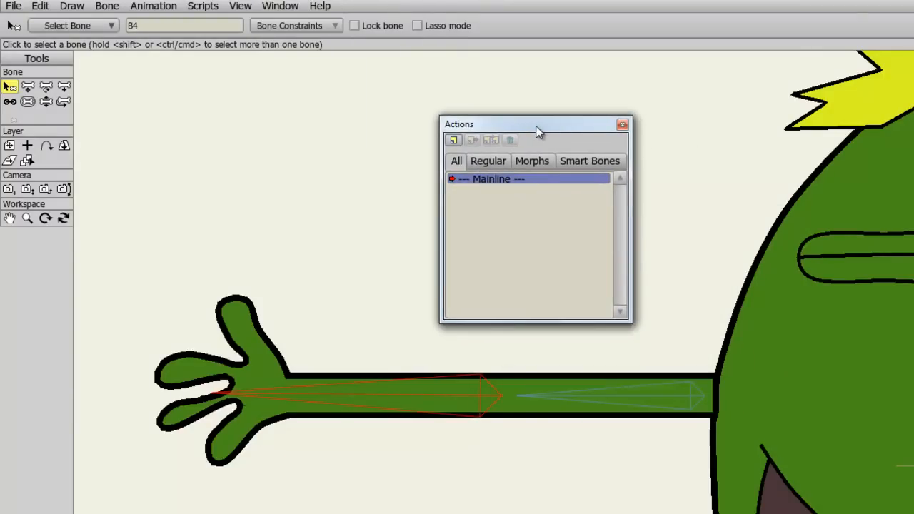
left_click(454, 141)
type("B4")
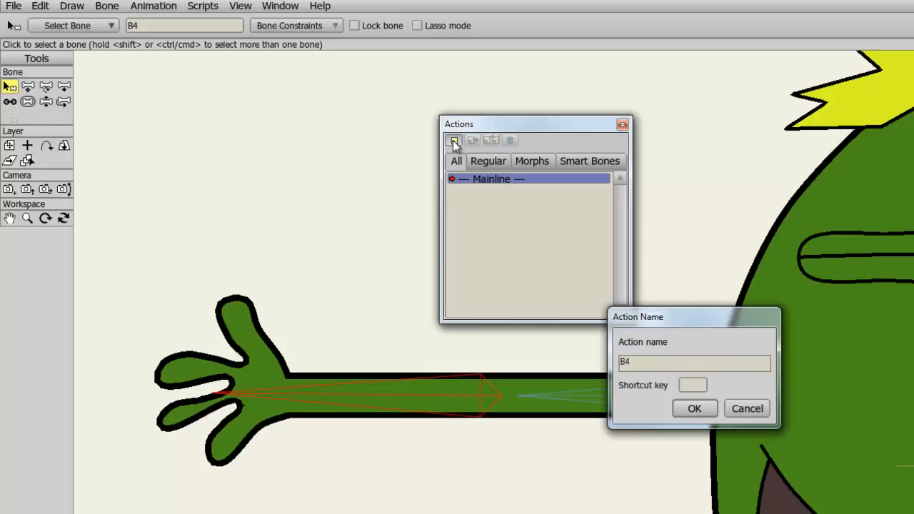
left_click(692, 408)
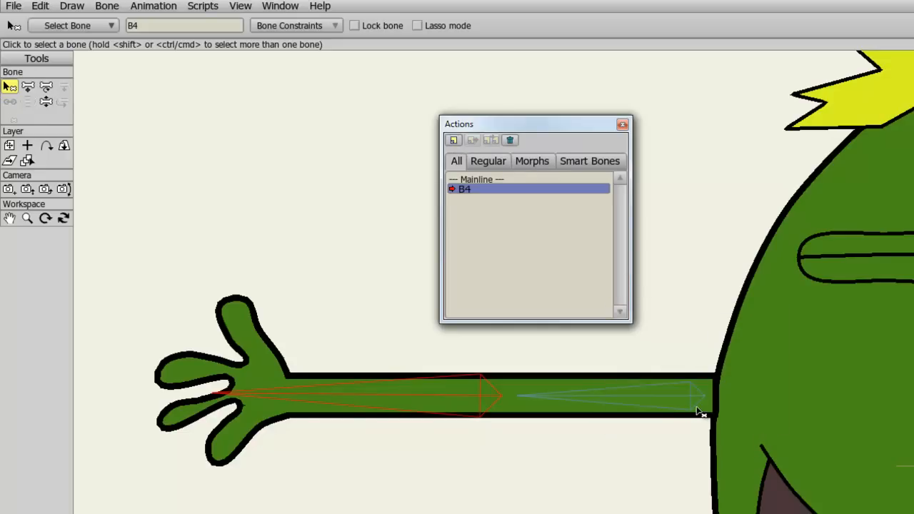
Step: In the B4 action, bend the forearm upward and move Arm 1's inner elbow point to reshape the joint
left_click(46, 102)
left_click_drag(272, 417, 569, 150)
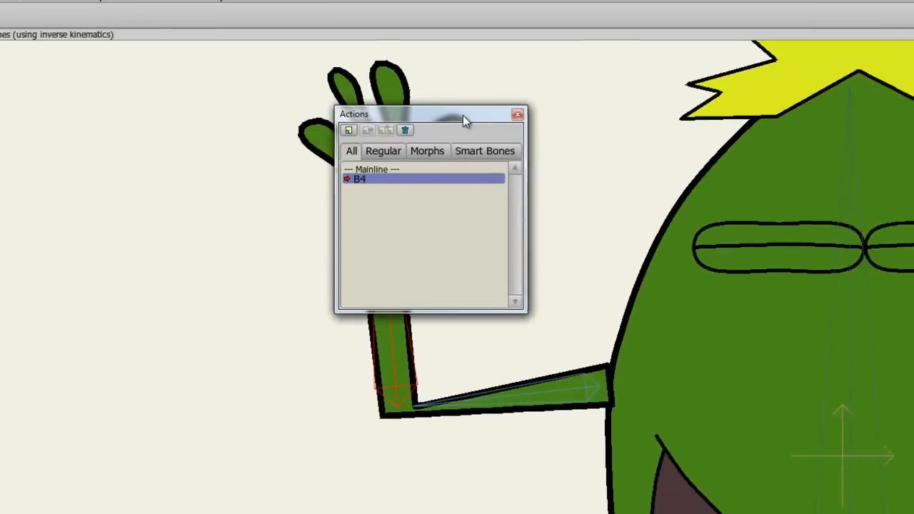
left_click_drag(569, 125, 765, 62)
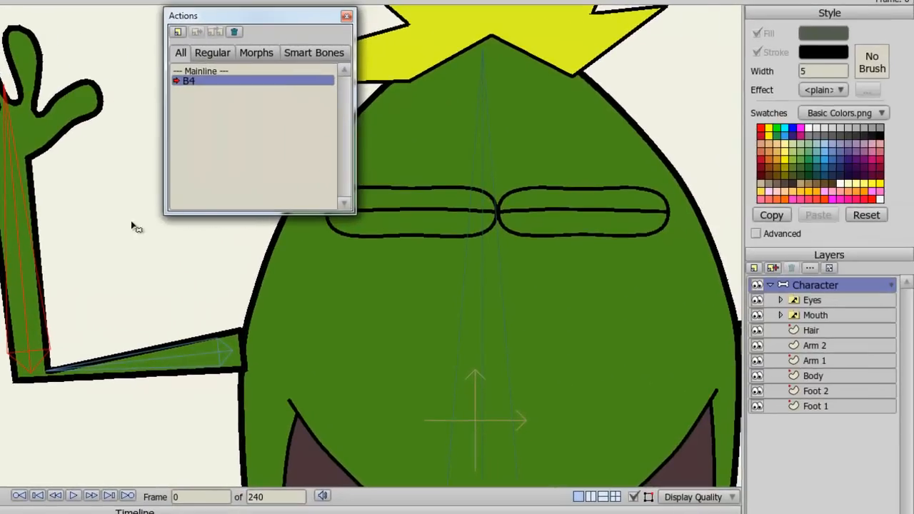
left_click(812, 364)
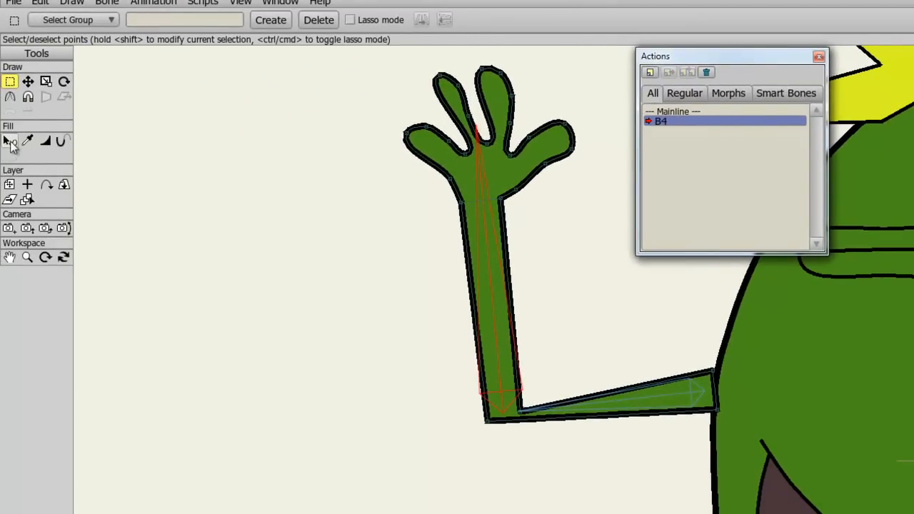
left_click(27, 81)
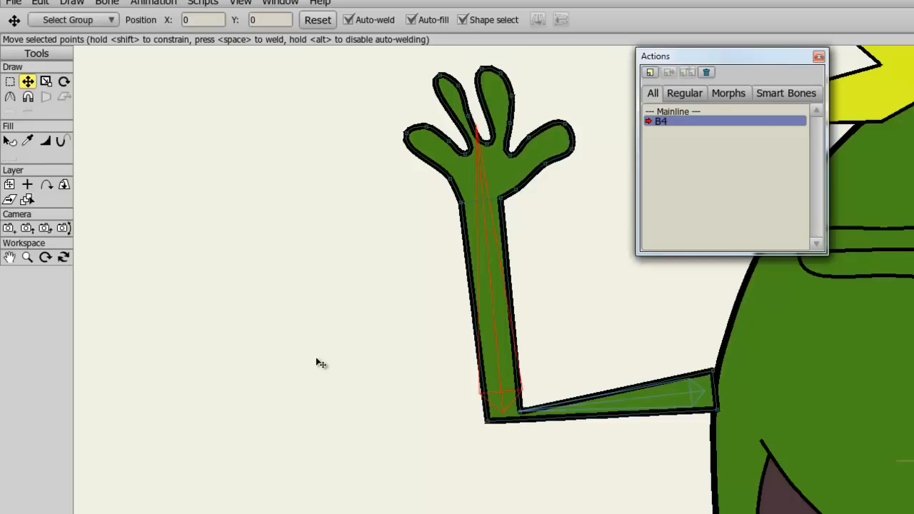
left_click_drag(523, 412, 526, 386)
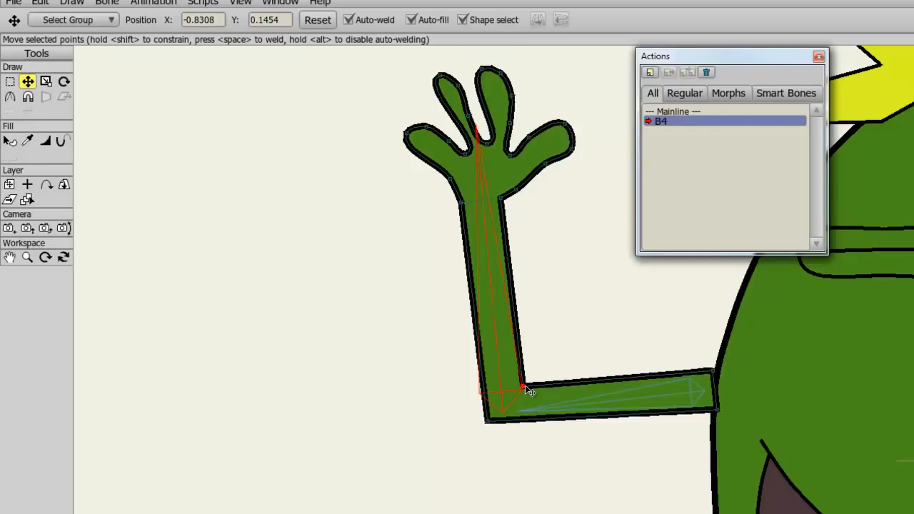
Step: Return to the Mainline and test the arm by bending it up and back down at the elbow
left_click(678, 113)
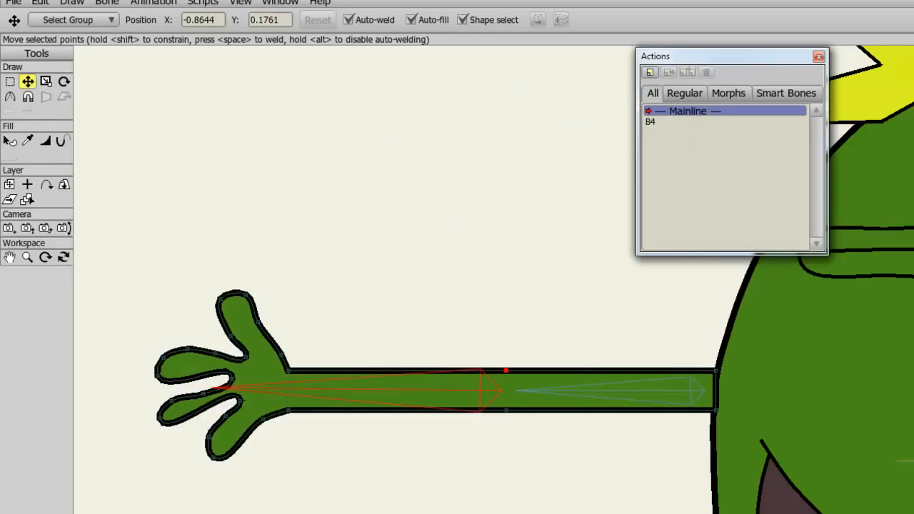
left_click(43, 96)
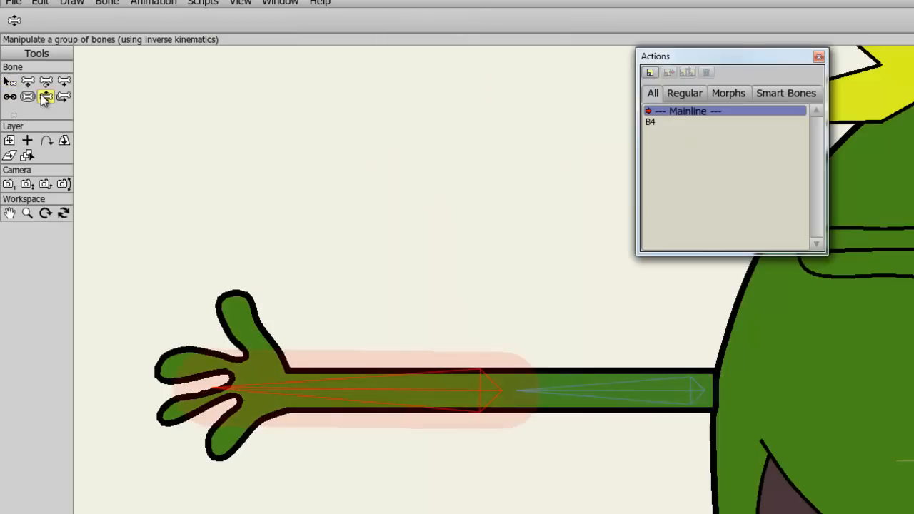
left_click_drag(251, 388, 585, 129)
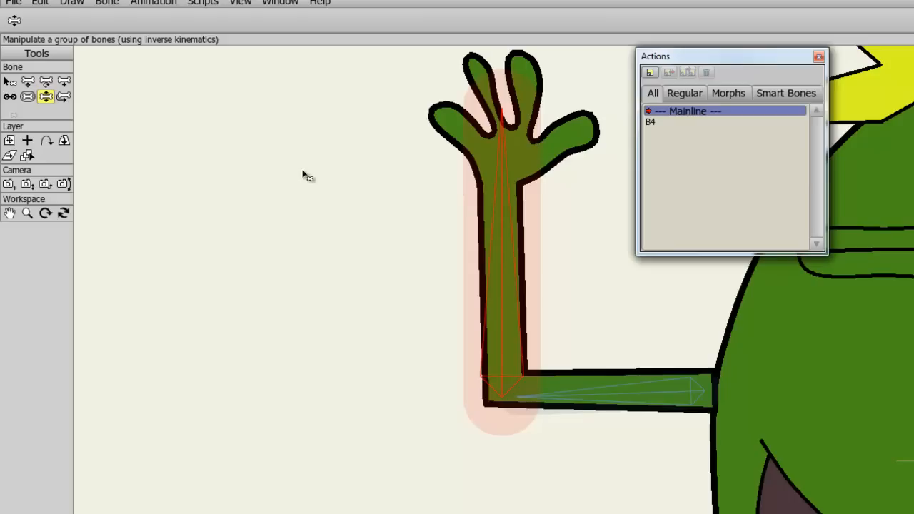
left_click_drag(505, 172, 302, 339)
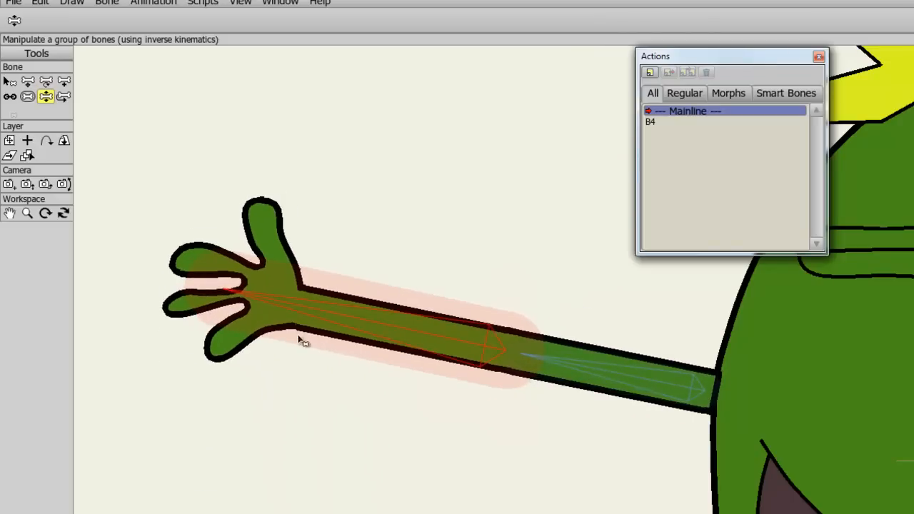
Step: Create a second new action named B4 2
left_click(649, 72)
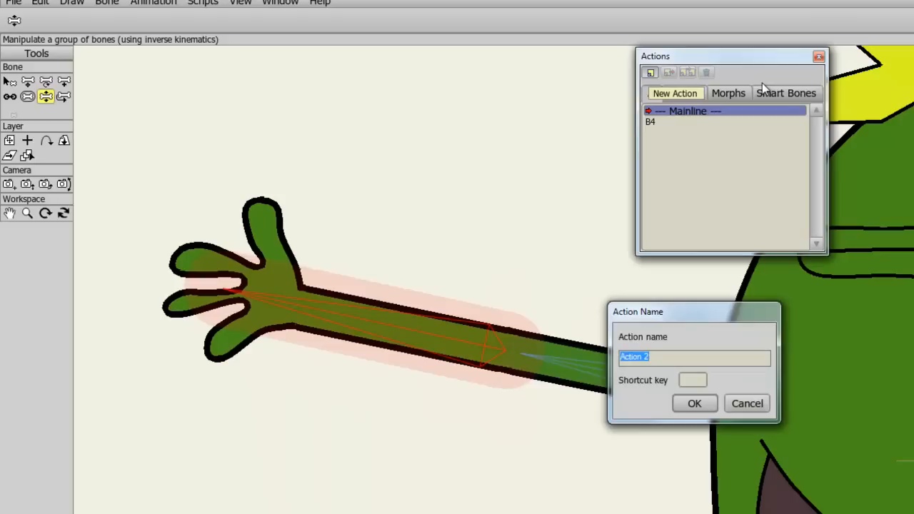
type("B4 2")
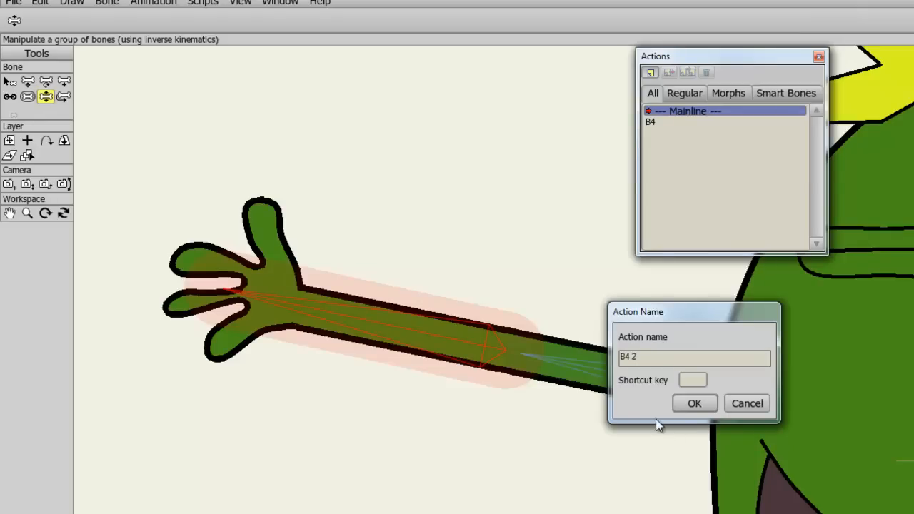
left_click(694, 404)
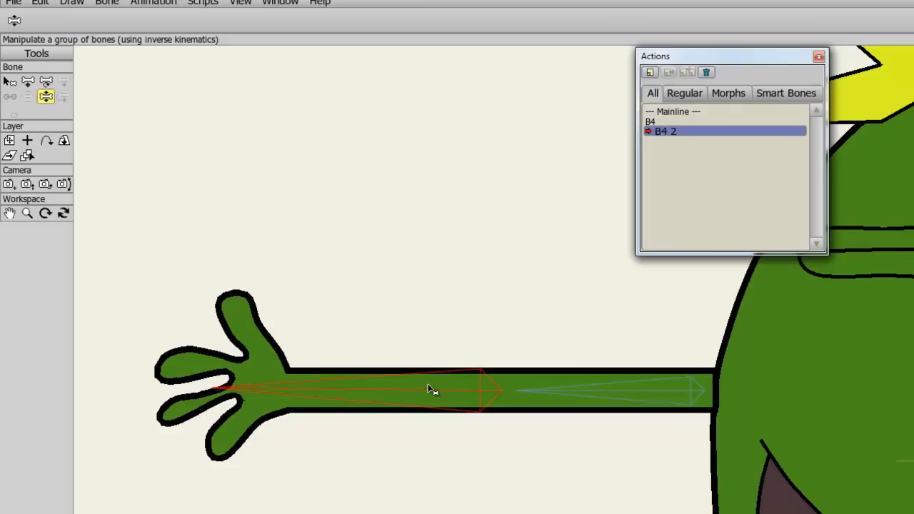
Step: In the B4 2 action, bend the forearm downward and move Arm 1's outer elbow point to reshape the joint
left_click_drag(264, 395, 439, 513)
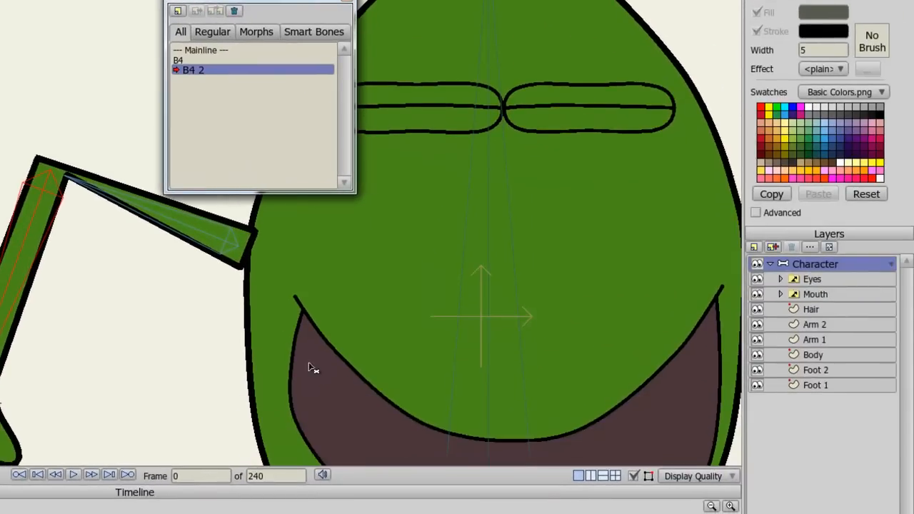
left_click(809, 341)
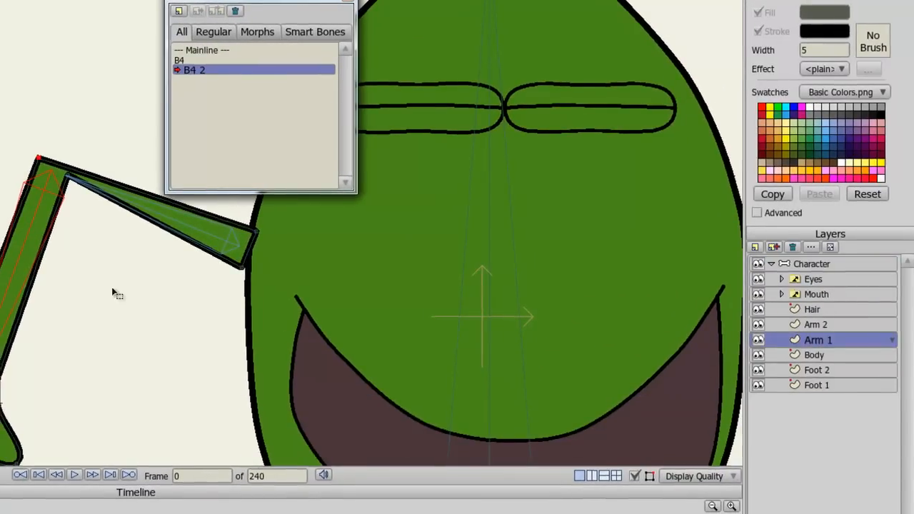
key("t")
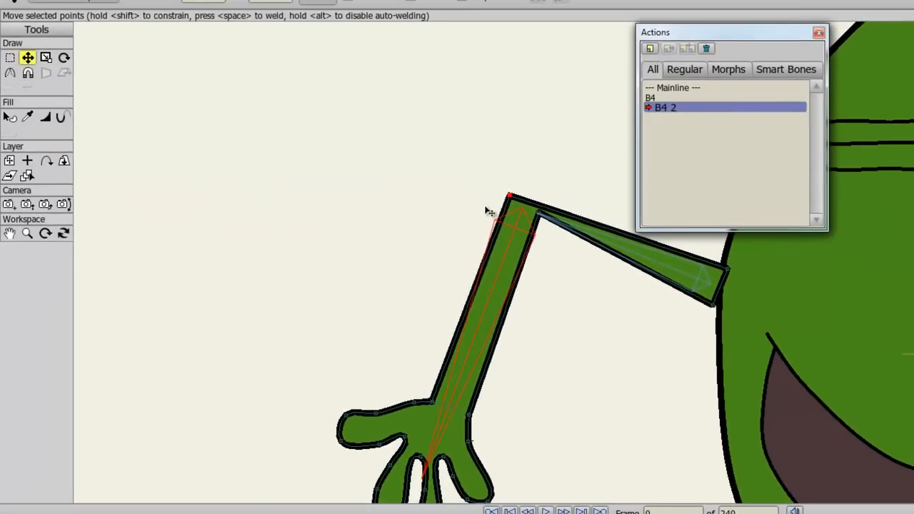
left_click(538, 219)
left_click_drag(539, 220, 538, 255)
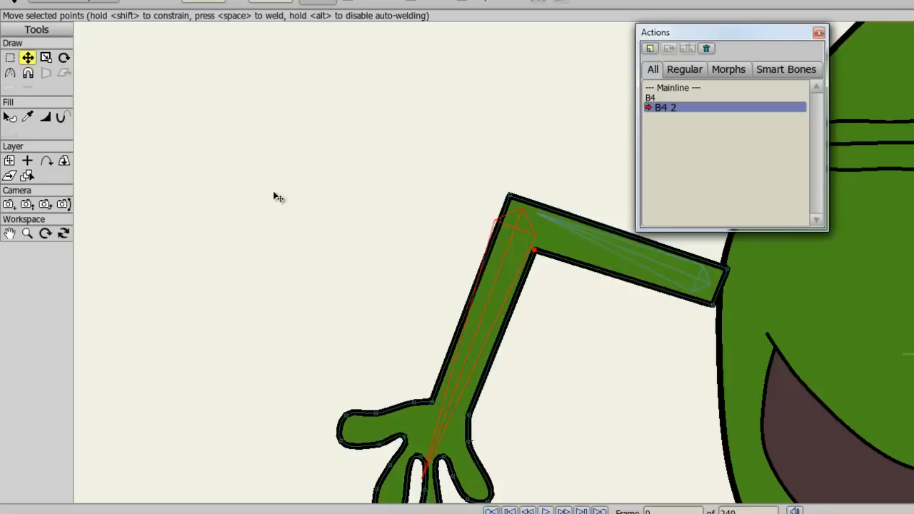
Step: Return to the Mainline and test bending the first arm at the elbow
left_click(656, 88)
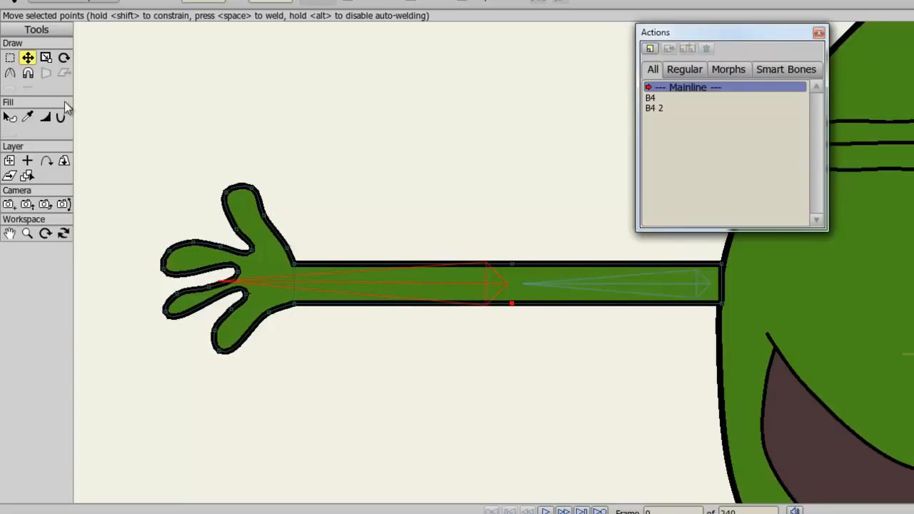
left_click(913, 457)
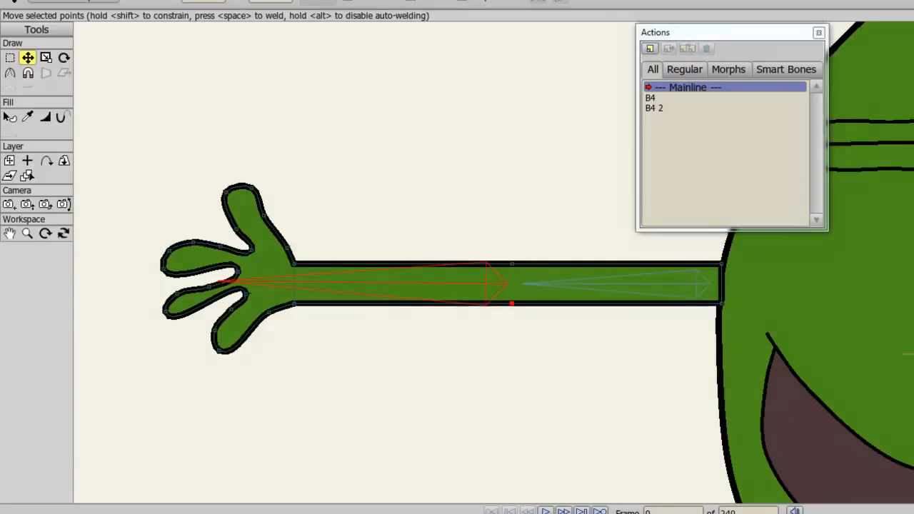
left_click(46, 72)
left_click_drag(296, 306, 488, 334)
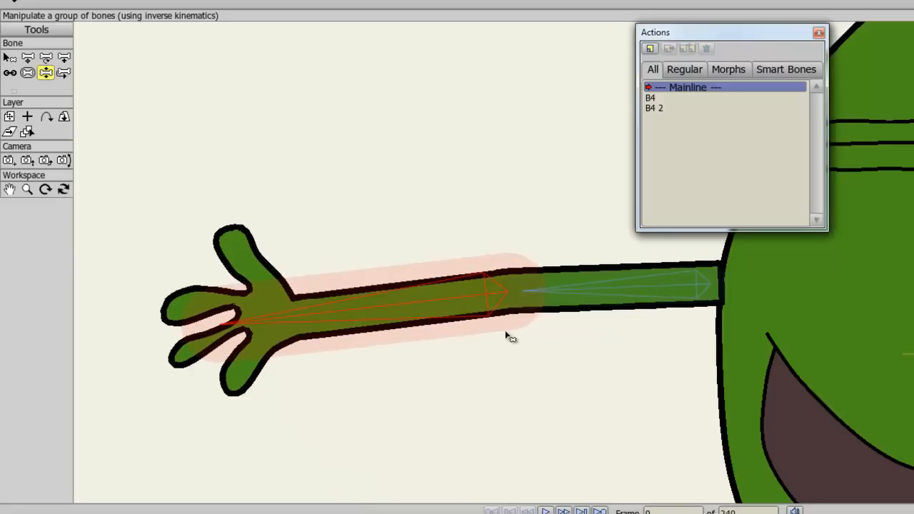
Step: Select the other arm's forearm bone B6 and create a new action named B6
left_click_drag(804, 338, 295, 346)
left_click_drag(881, 357, 490, 377)
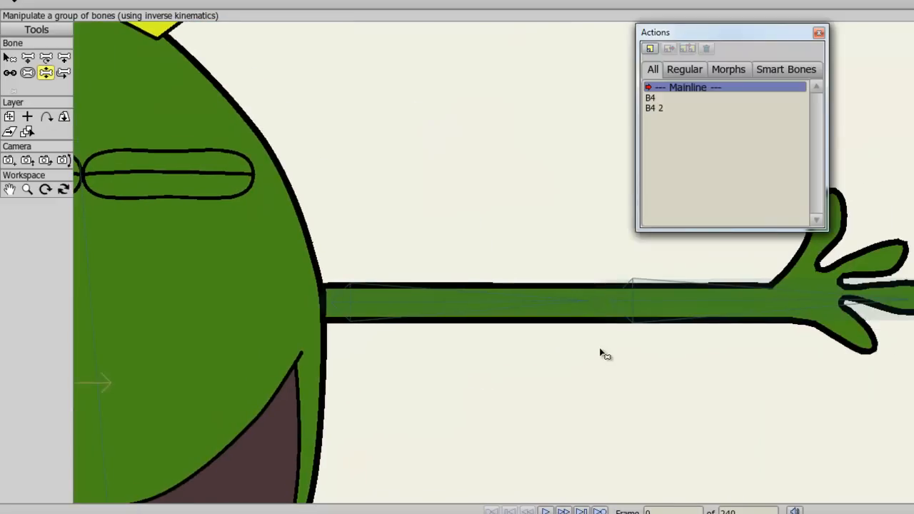
left_click(9, 57)
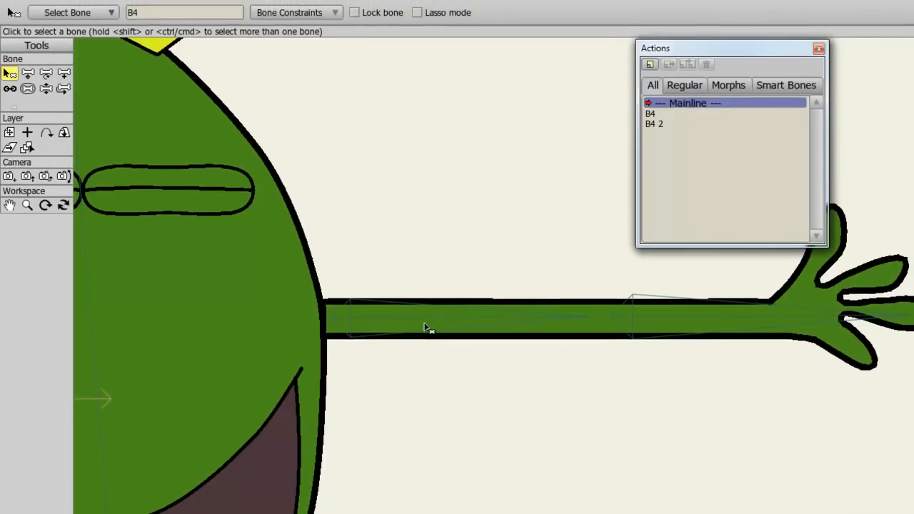
left_click(426, 324)
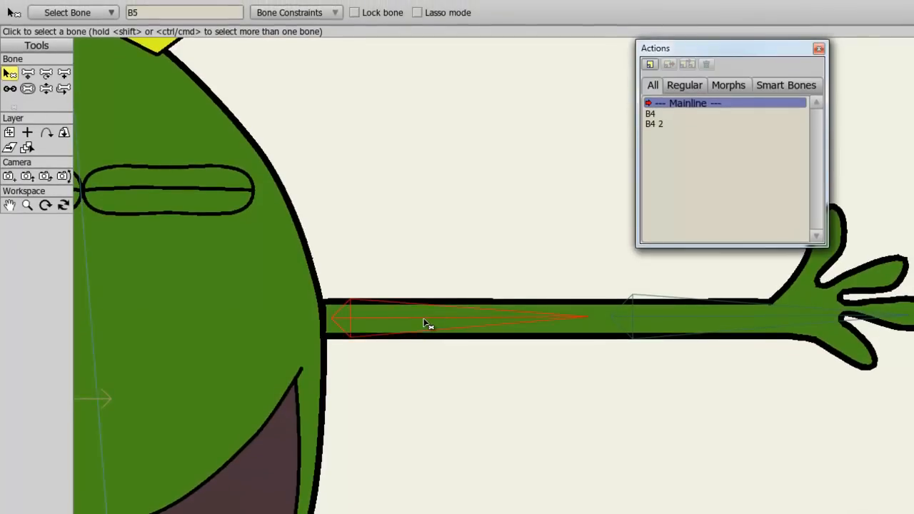
left_click(736, 316)
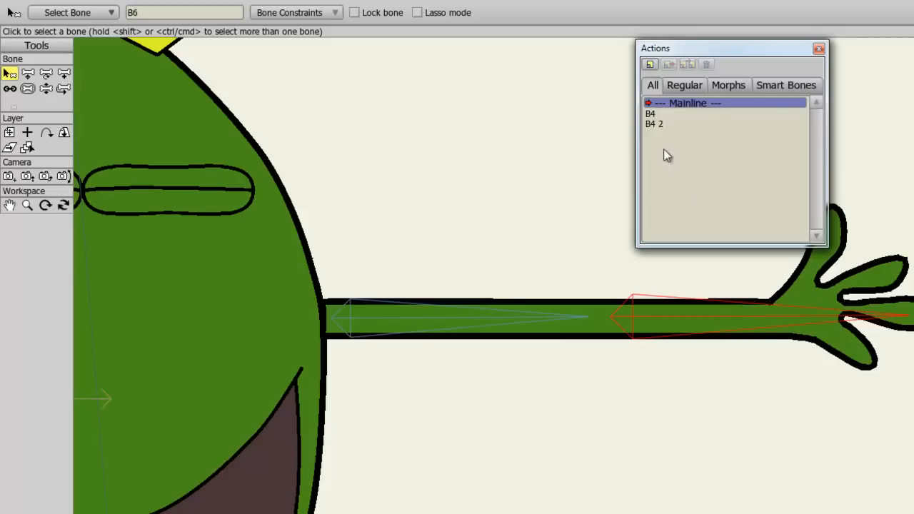
left_click(651, 64)
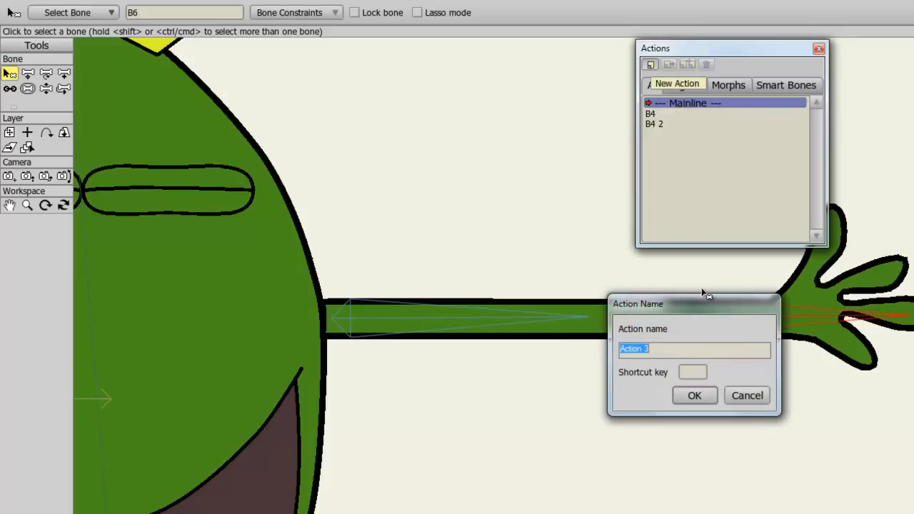
type("B")
left_click(713, 397)
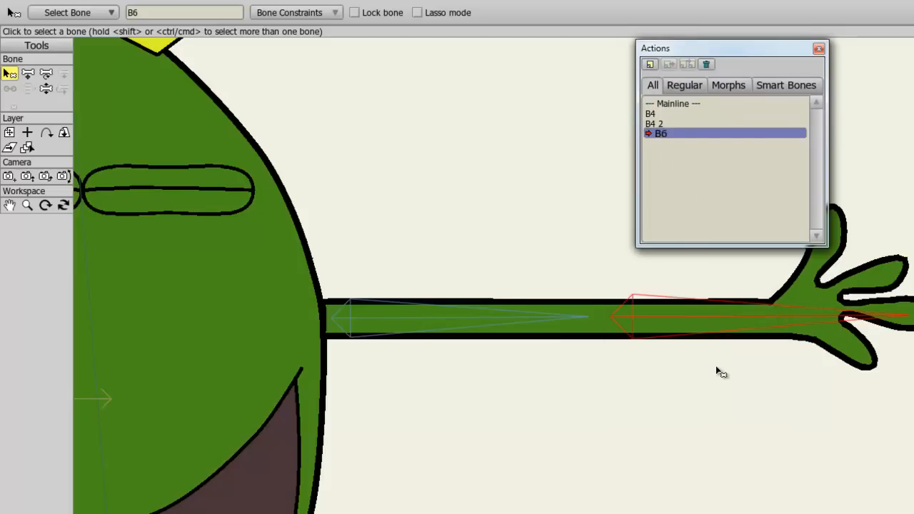
Step: In the B6 action, bend the forearm upward and move Arm 2's elbow points to reshape the joint
left_click(46, 89)
left_click_drag(745, 337, 506, 513)
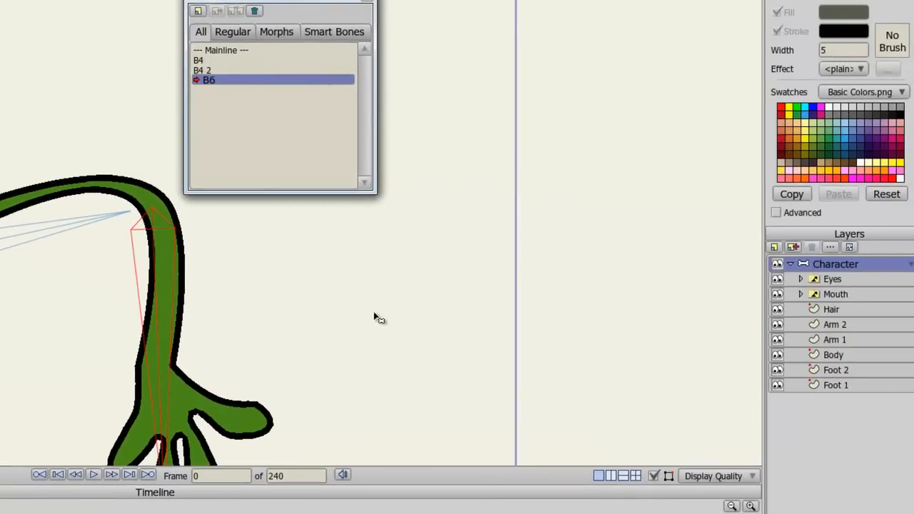
left_click(837, 325)
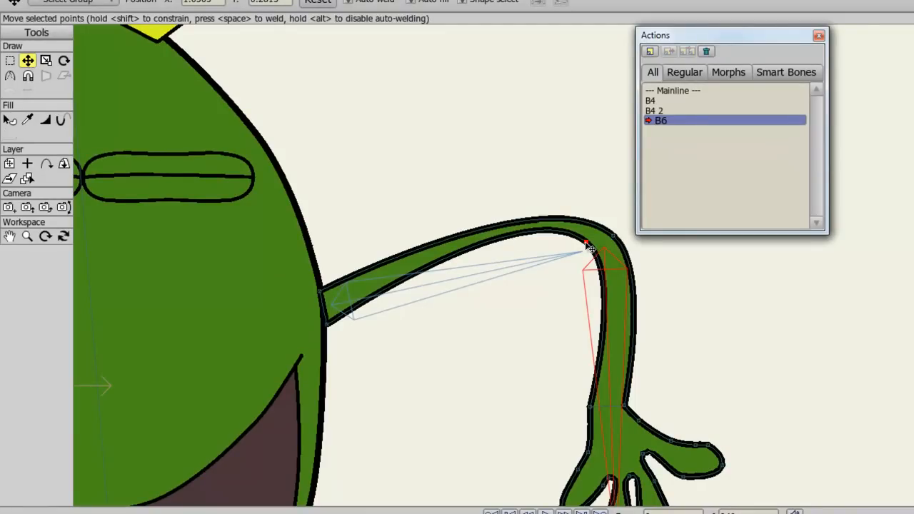
left_click_drag(590, 248, 568, 269)
left_click_drag(614, 236, 605, 246)
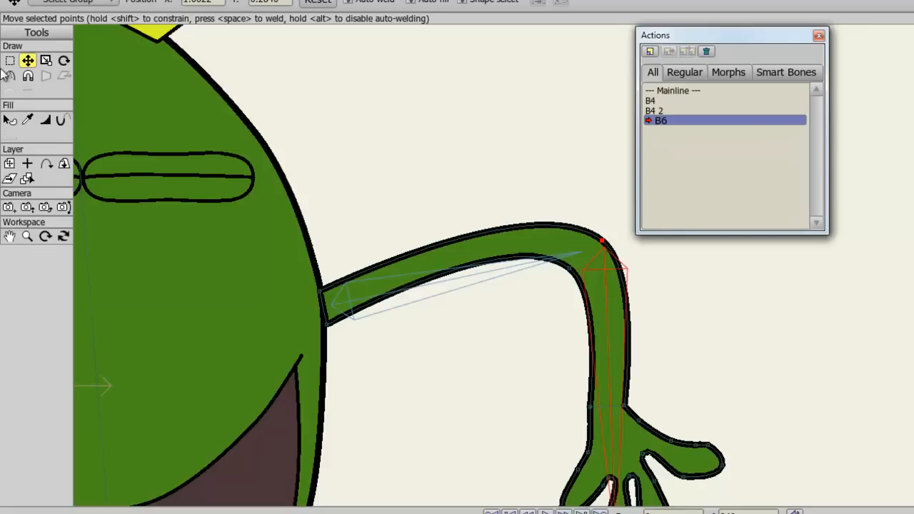
Step: Sharpen the curvature of Arm 2's elbow points to form a crisp bend
key("c")
left_click_drag(576, 277, 200, 347)
left_click_drag(609, 247, 322, 307)
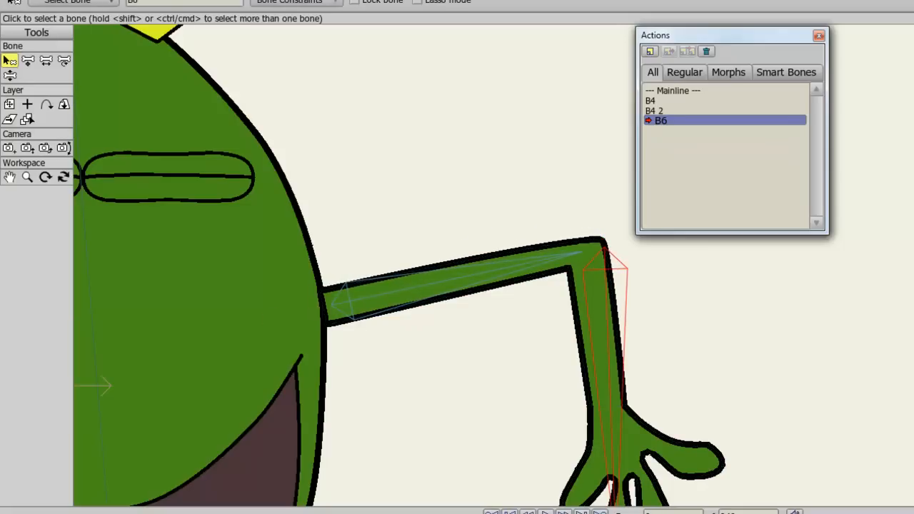
Step: Return to the Mainline and test bending the second arm at the elbow
left_click(670, 91)
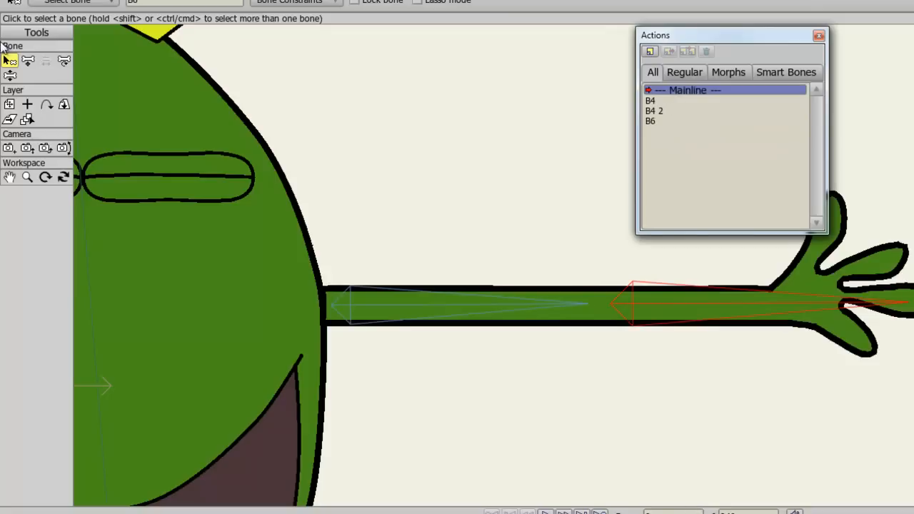
left_click(10, 75)
left_click_drag(818, 328, 851, 386)
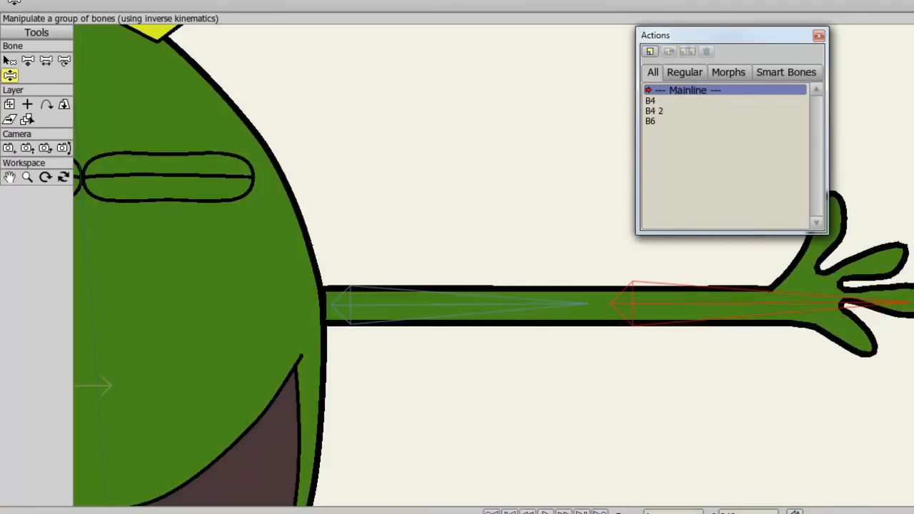
Step: Create another new action named B6 2
left_click(651, 53)
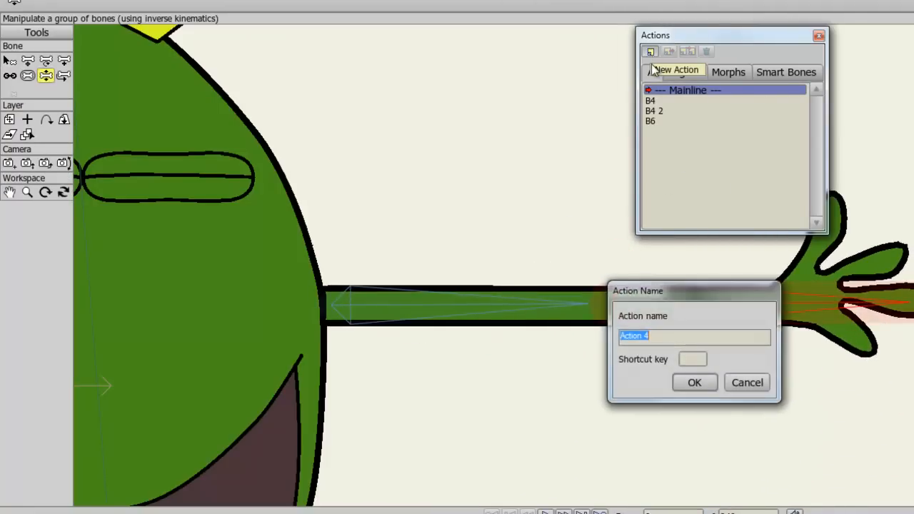
type("B6 2")
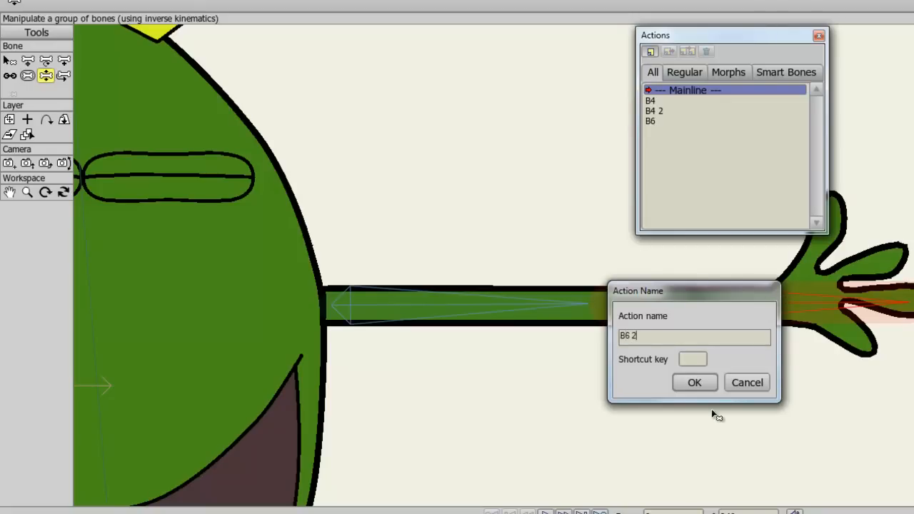
left_click(694, 383)
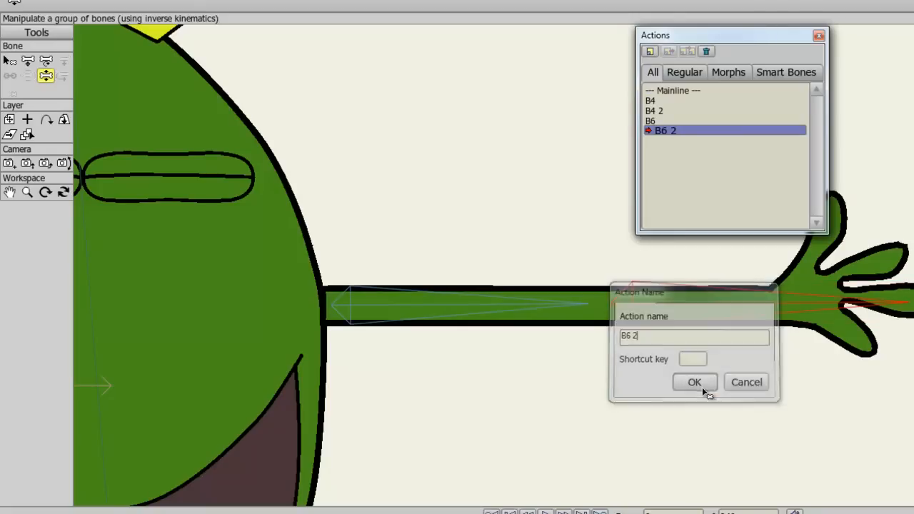
Step: In the B6 2 action, bend the forearm downward and move Arm 2's elbow points to reshape the joint
left_click_drag(816, 317, 526, 124)
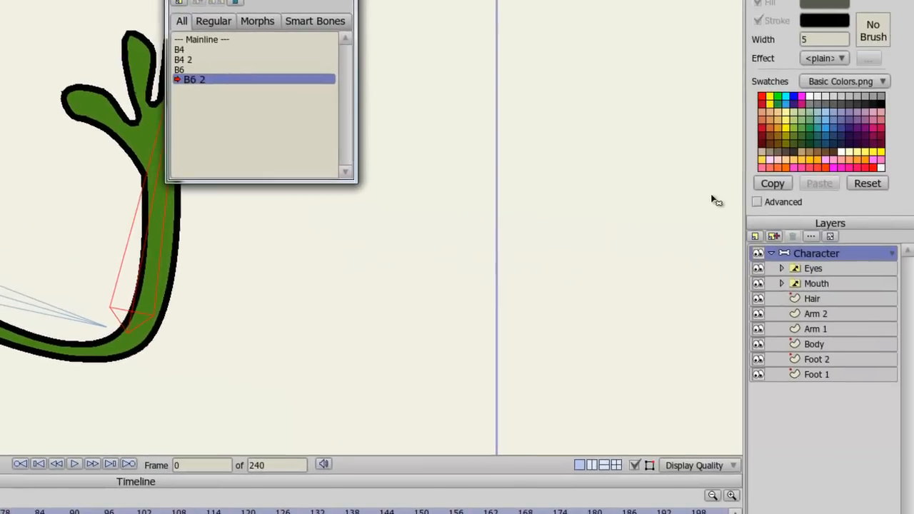
left_click(814, 313)
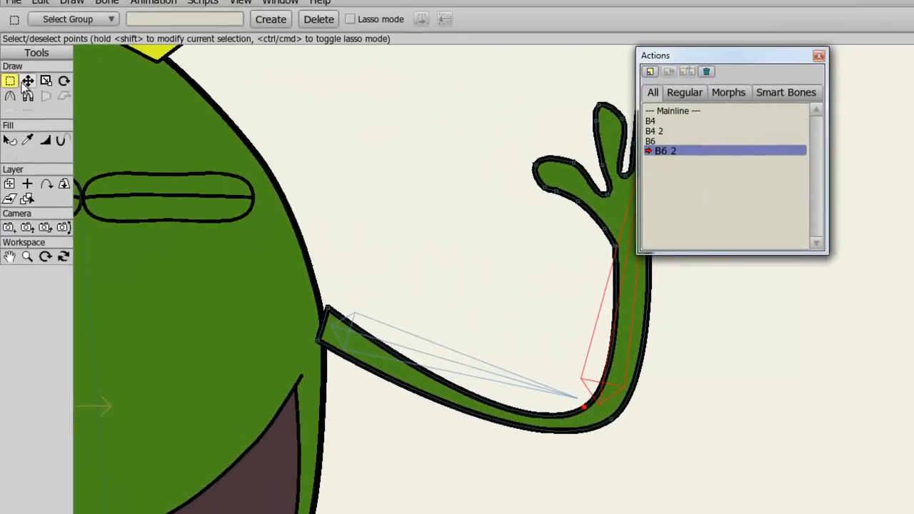
left_click(27, 81)
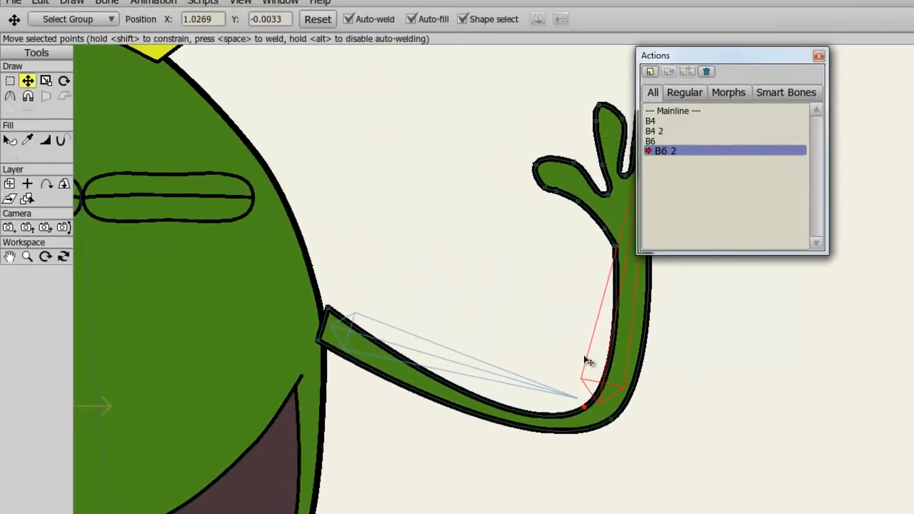
left_click_drag(583, 407, 559, 393)
left_click_drag(612, 422, 574, 429)
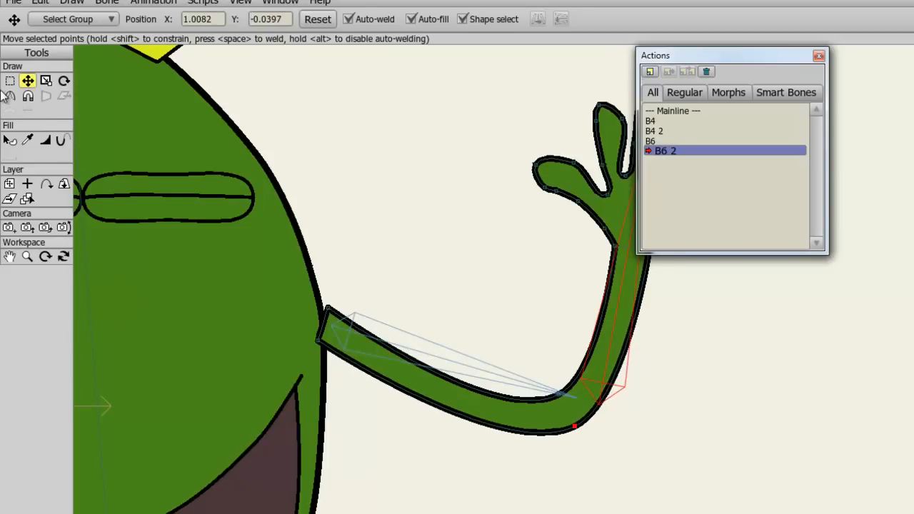
Step: Adjust the curvature of Arm 2's elbow points for the downward bend
key("c")
left_click(562, 395)
left_click_drag(563, 396, 448, 379)
left_click_drag(571, 426, 500, 425)
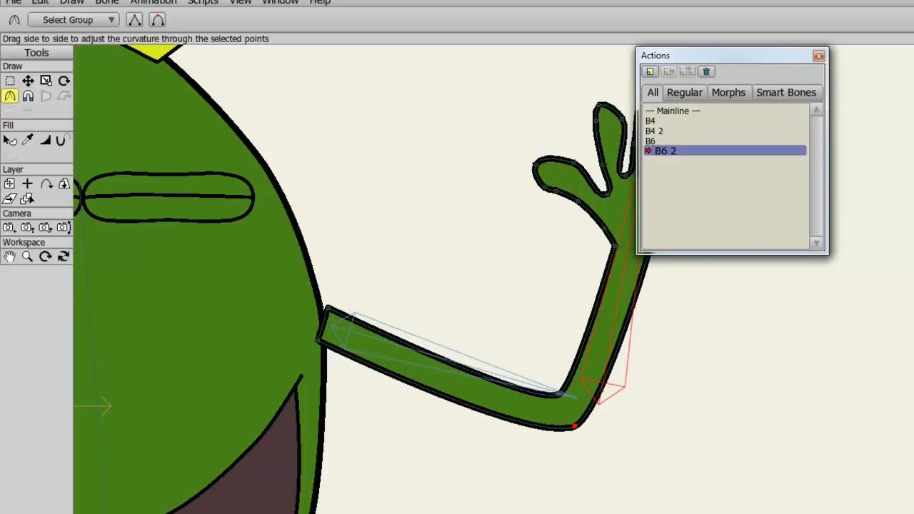
Step: Return to the Mainline and test the second arm's downward bend
left_click(673, 112)
left_click_drag(705, 55, 913, 55)
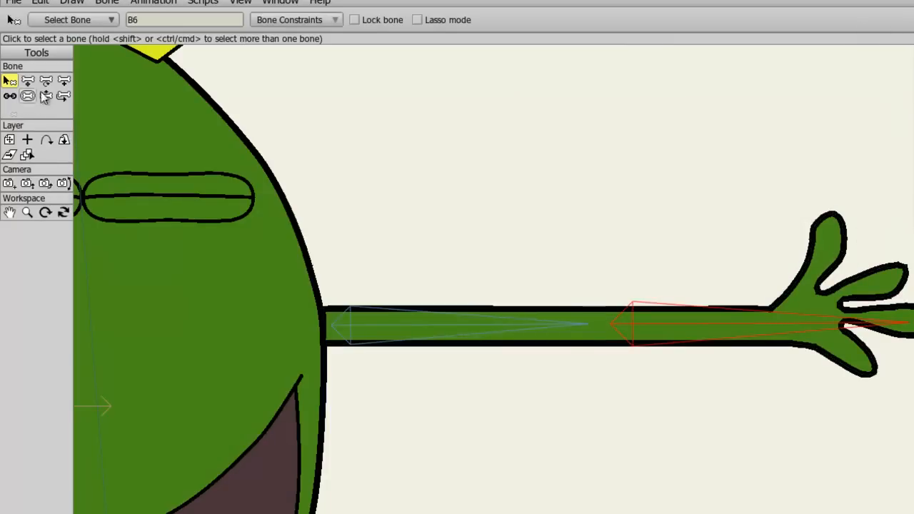
left_click(46, 96)
left_click_drag(884, 347, 854, 425)
Step: Select the body bone B2 and enable its angle constraints
scroll(850, 420, "down", 2)
left_click_drag(565, 430, 815, 350)
scroll(804, 350, "down", 1)
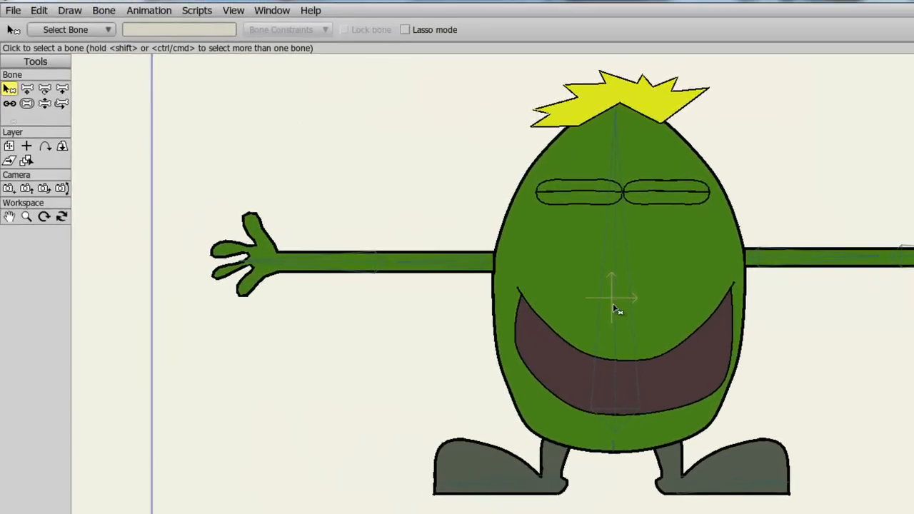
left_click(619, 308)
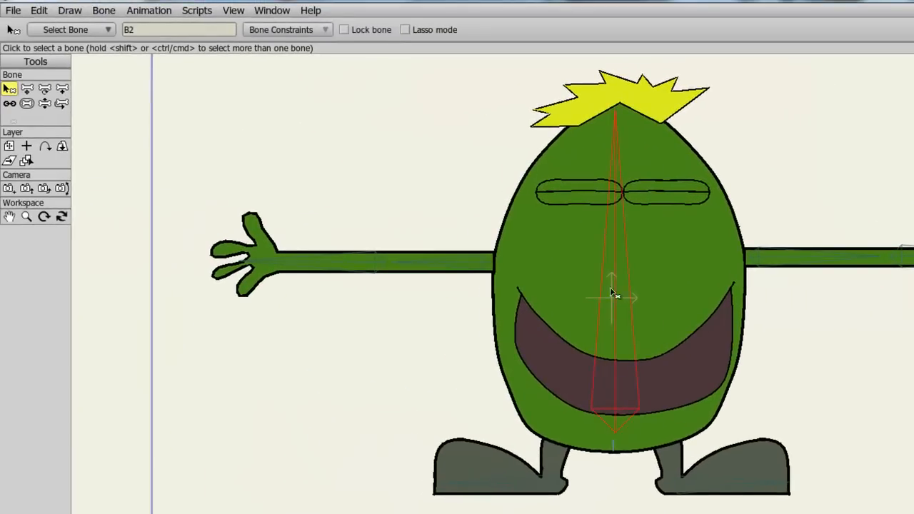
left_click(312, 31)
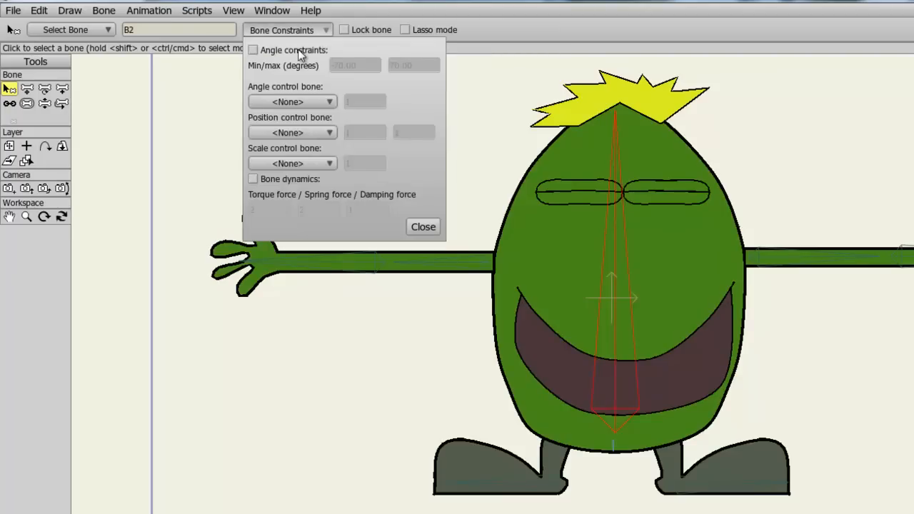
left_click(298, 52)
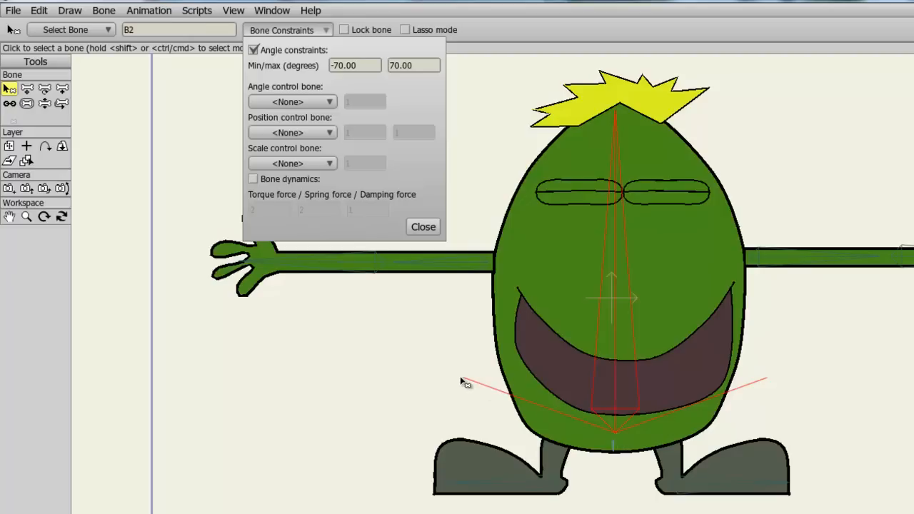
Step: Test tilting the body by manipulating its bones
left_click(44, 104)
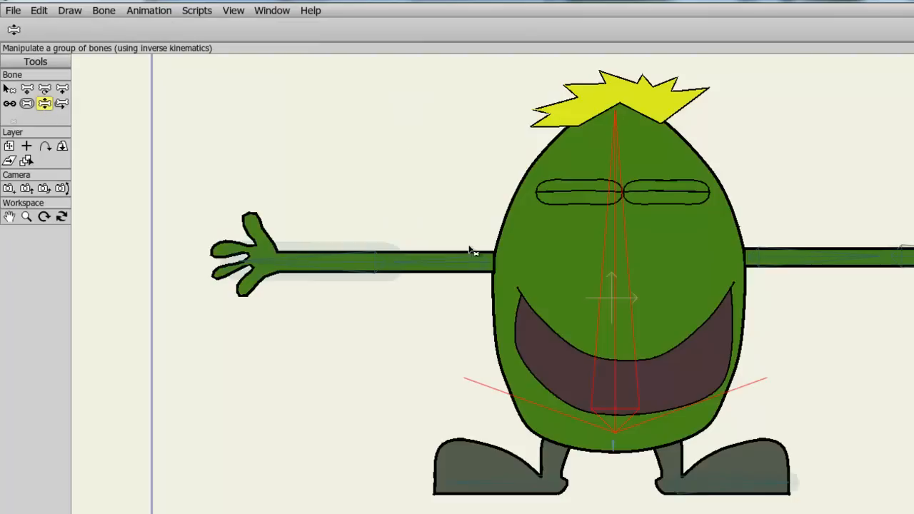
left_click_drag(629, 261, 626, 207)
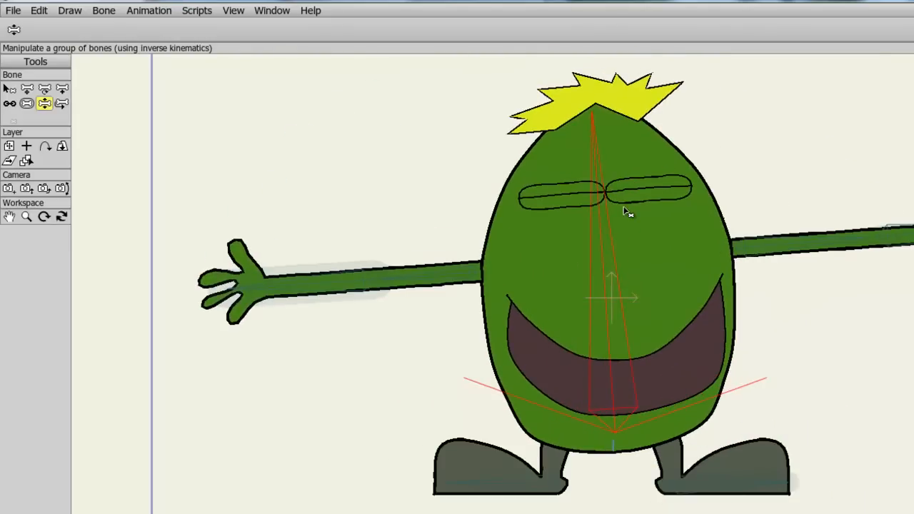
left_click_drag(616, 250, 567, 249)
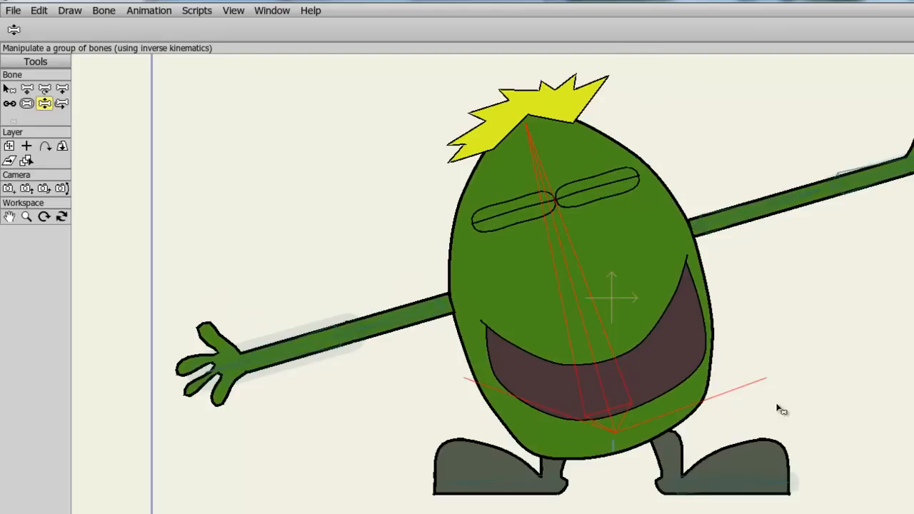
left_click_drag(595, 338, 608, 330)
Step: Set the body bone's minimum angle constraint to -45 degrees
left_click(8, 86)
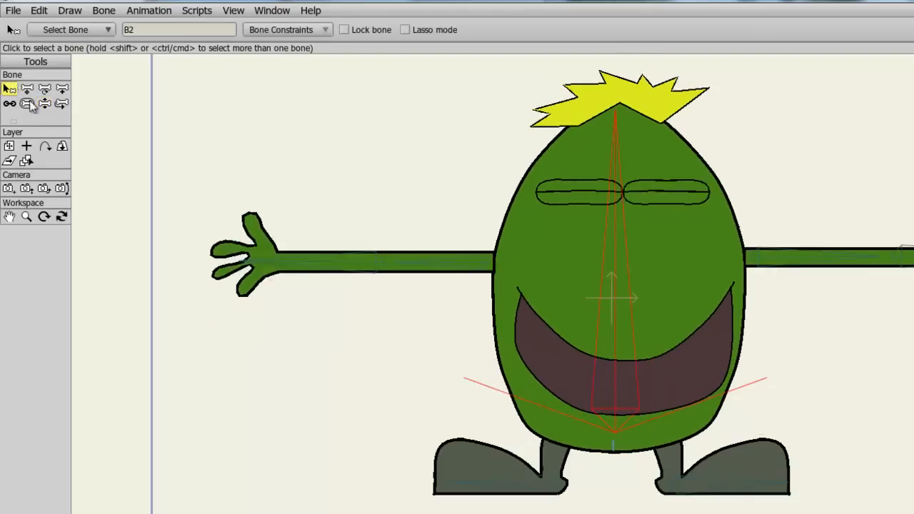
left_click(306, 29)
left_click(339, 65)
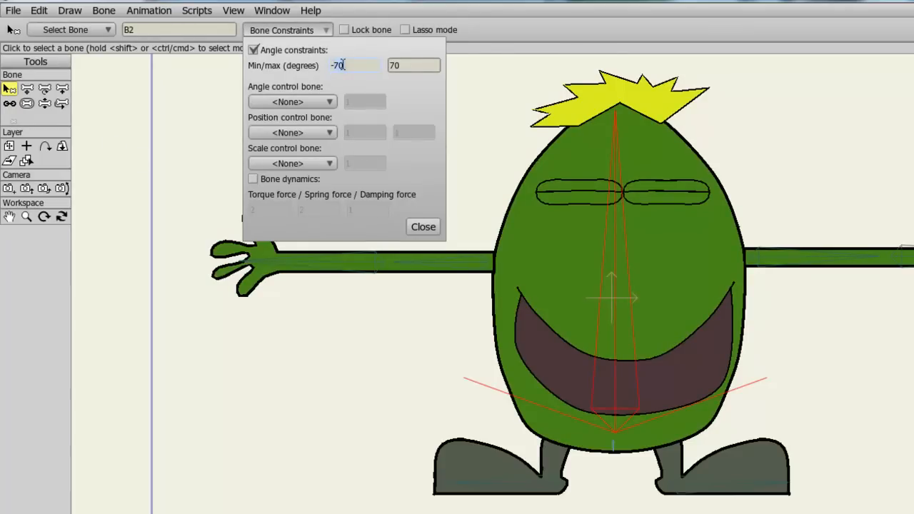
type("-45")
left_click(419, 66)
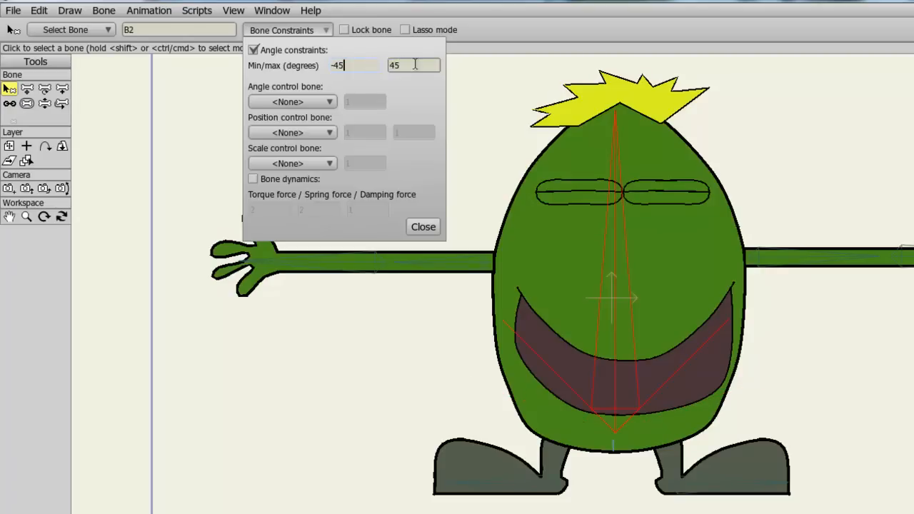
left_click(433, 229)
Step: Test tilting the body again within the new angle limit
left_click(45, 103)
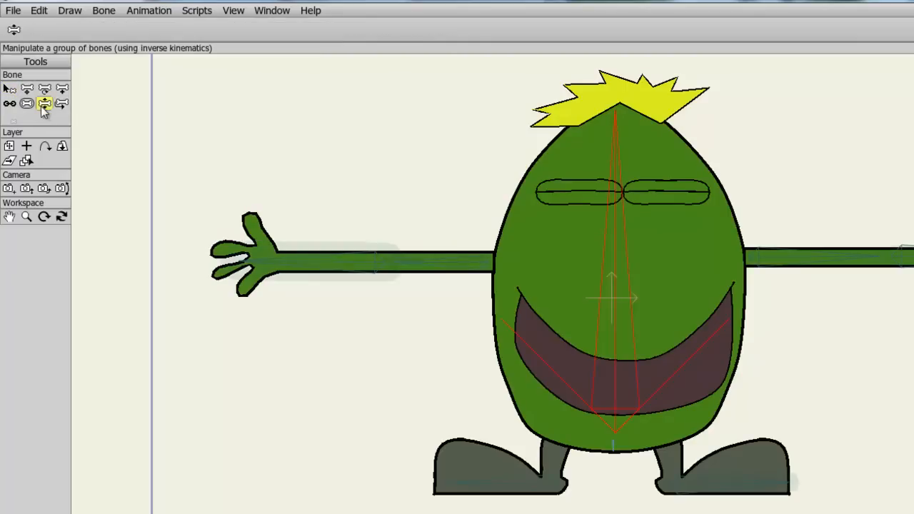
left_click_drag(605, 231, 666, 202)
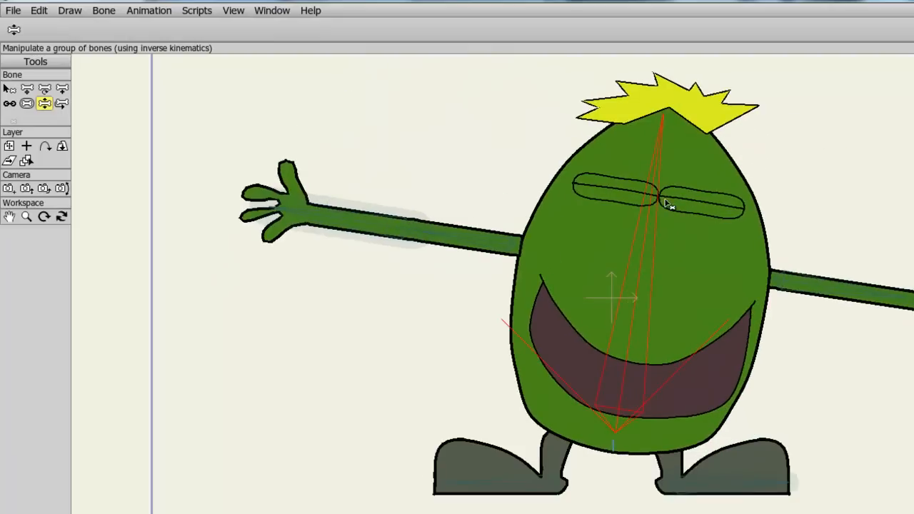
Step: Set the body bone's angle constraint limits to -20 and 20 degrees
left_click(9, 88)
left_click(279, 30)
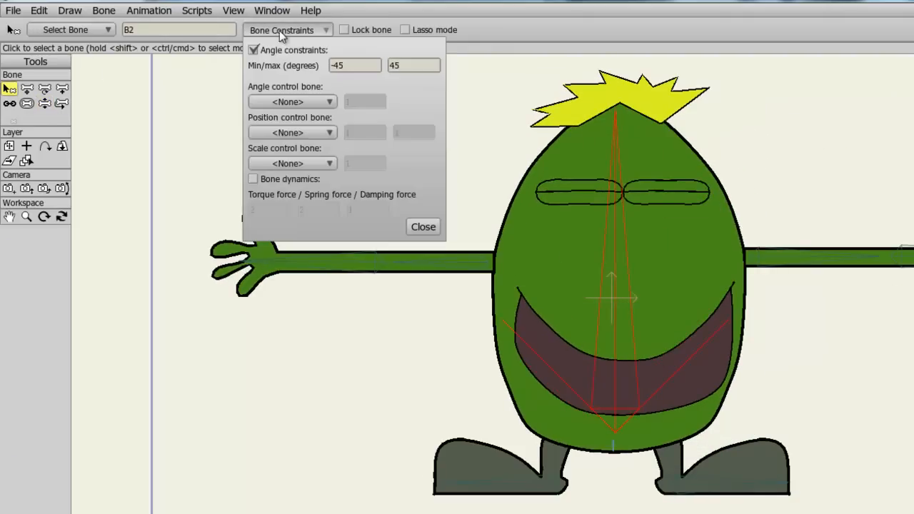
left_click(333, 65)
type("-20")
key("Tab")
type("20")
left_click(423, 228)
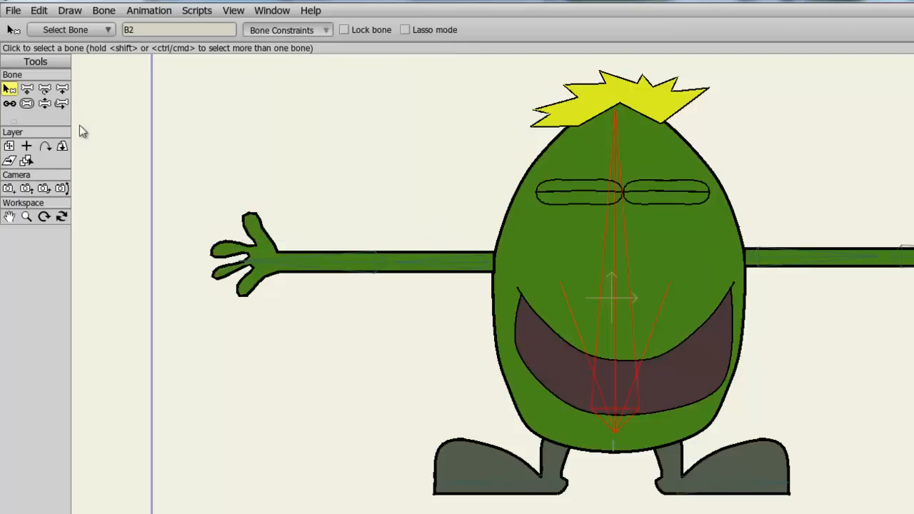
Step: Set the body bone's angle limits to -10 and 10 degrees and test tilting the body
left_click(45, 103)
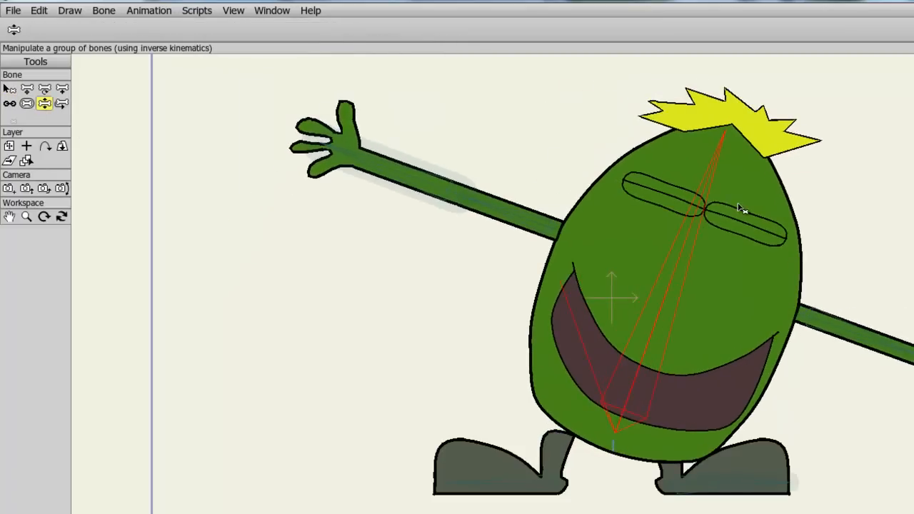
left_click(9, 89)
left_click(278, 30)
left_click(348, 65)
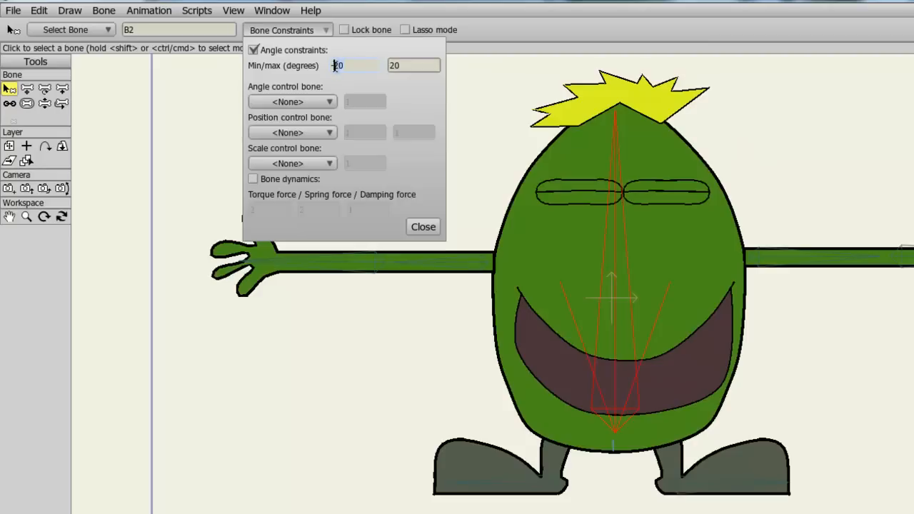
type("10")
key("Tab")
type("10")
left_click(433, 229)
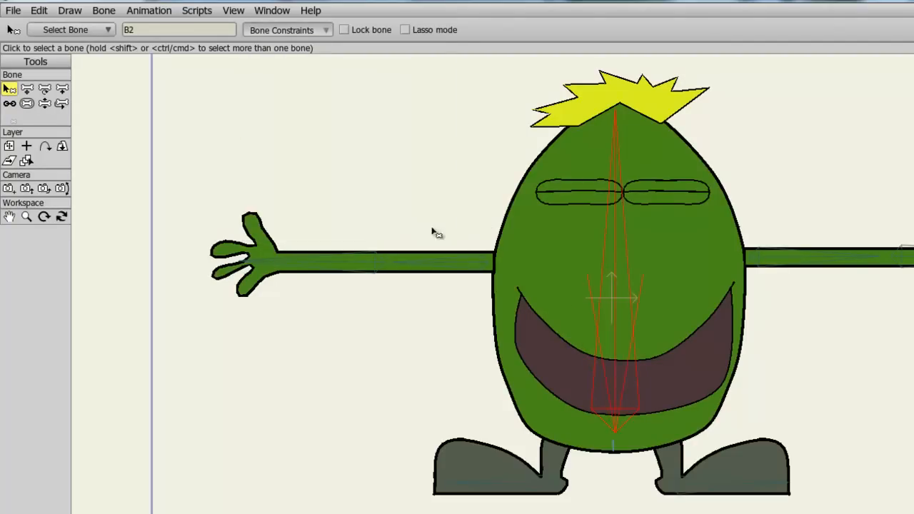
left_click(44, 102)
left_click_drag(627, 194, 440, 177)
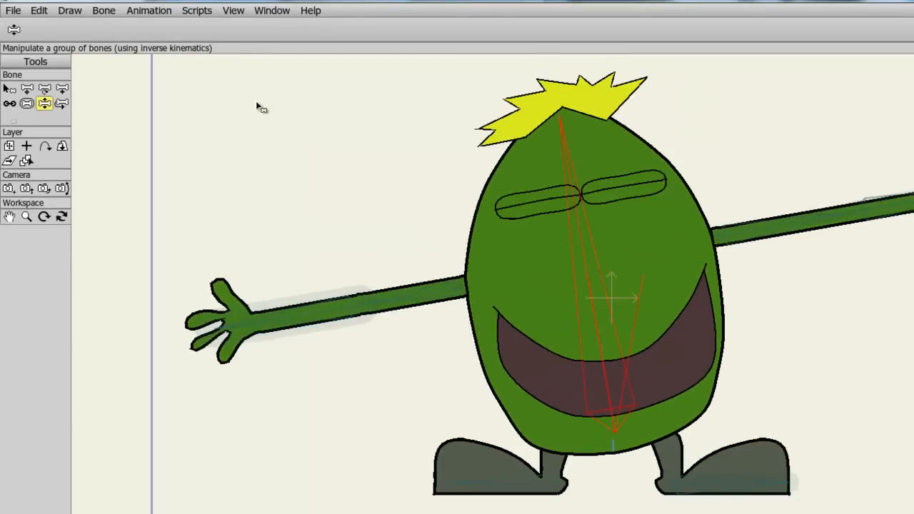
Step: Enable angle constraints of -10 to 10 degrees on the left foot bone B7 and test rotating it
mouse_move(483, 488)
left_mouse_down()
mouse_move(491, 480)
mouse_move(500, 496)
mouse_move(486, 508)
mouse_move(495, 490)
left_mouse_up()
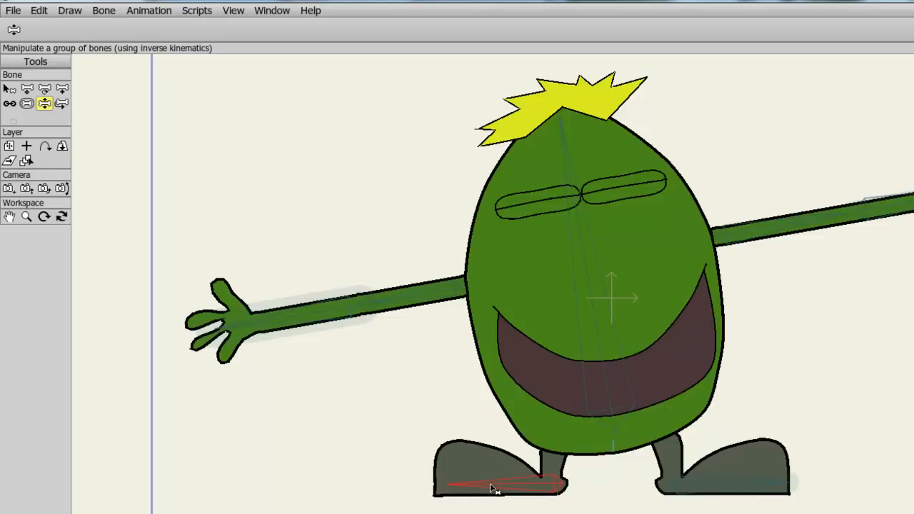
left_click(10, 89)
left_click(298, 31)
left_click(301, 50)
left_click_drag(355, 69, 335, 69)
type("10")
key("Tab")
type("10")
left_click(423, 227)
left_click(44, 103)
left_click_drag(486, 477, 493, 512)
Step: Enable angle constraints of -10 to 10 degrees on the right foot bone B8
left_click(8, 90)
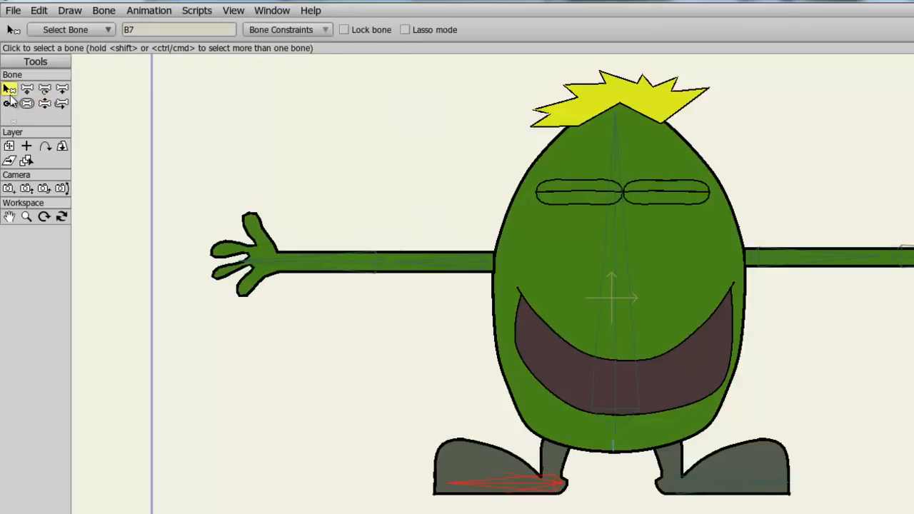
left_click(721, 486)
left_click(249, 31)
left_click(254, 50)
type("10")
key("Tab")
type("10")
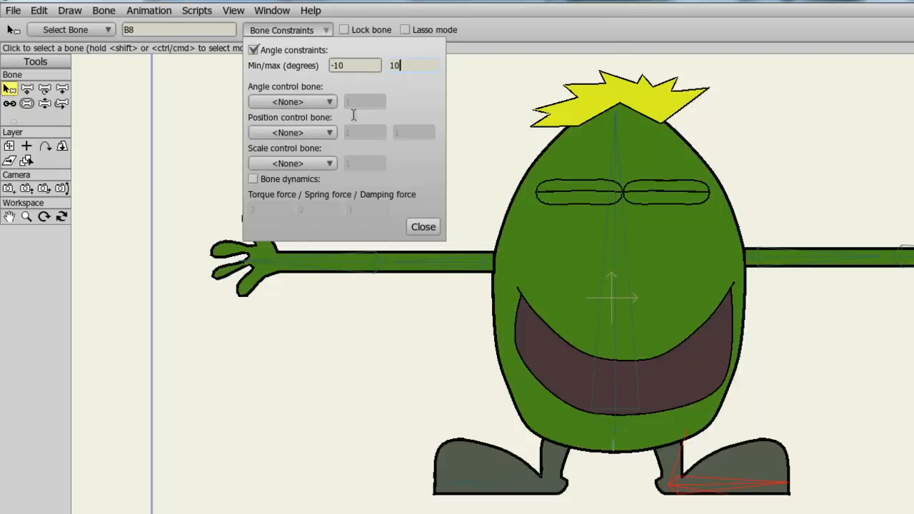
left_click(423, 227)
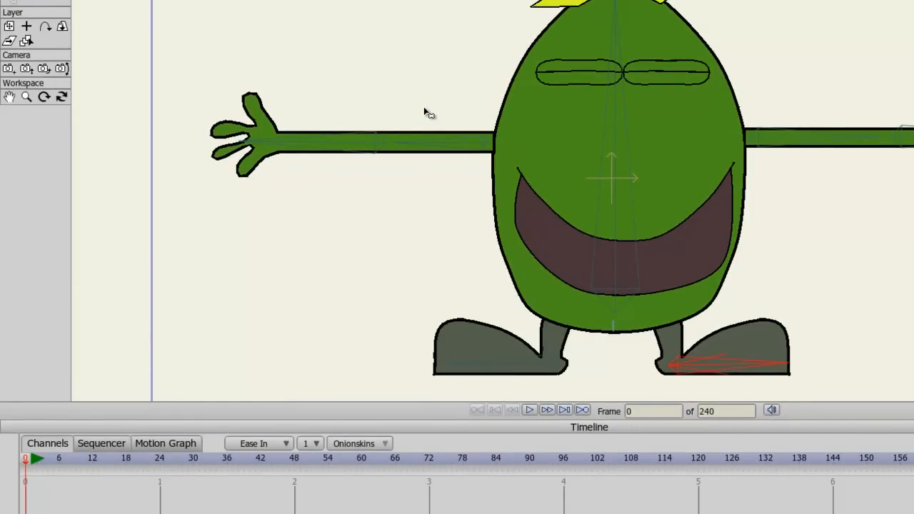
Step: At frame 1, pose both arms hanging down beside the body
key("Right")
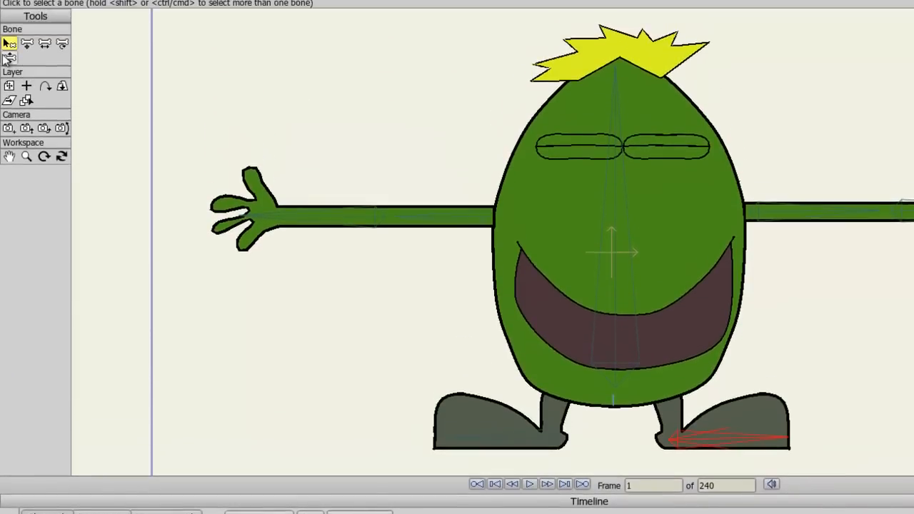
left_click(9, 67)
left_click_drag(255, 225, 307, 508)
left_click_drag(377, 440, 370, 438)
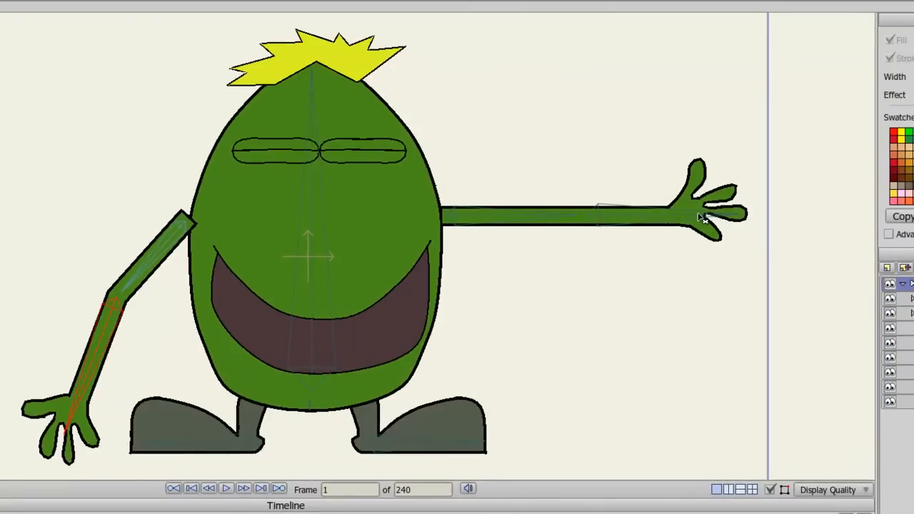
left_click_drag(701, 218, 571, 464)
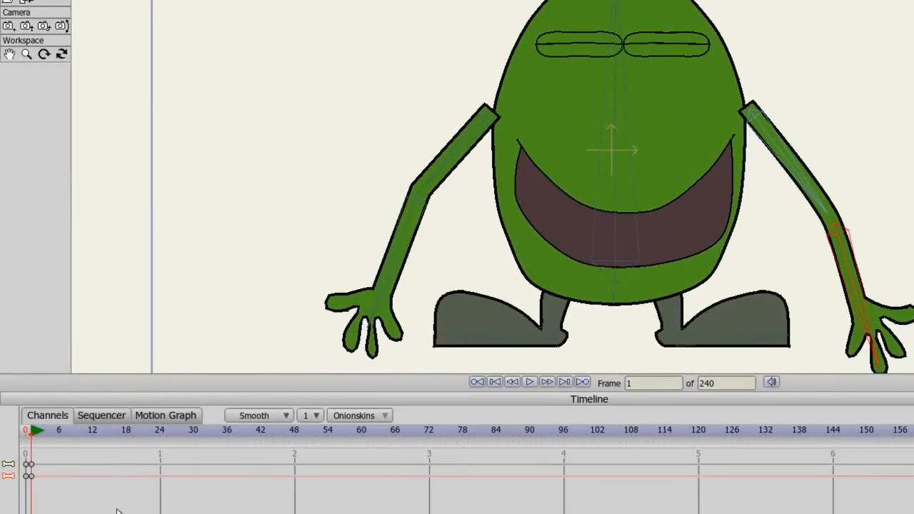
Step: At frame 12, raise both arms up above the shoulders
key("Right")
key("Right")
key("Right")
key("Right")
key("Right")
key("Right")
key("Right")
key("Right")
key("Right")
key("Right")
key("Right")
key("Right")
key("Right")
key("Right")
key("Right")
key("Right")
key("Right")
key("Right")
key("Right")
key("Right")
key("Left")
key("Left")
key("Left")
key("Left")
key("Left")
key("Left")
key("Left")
key("Left")
key("Left")
key("Left")
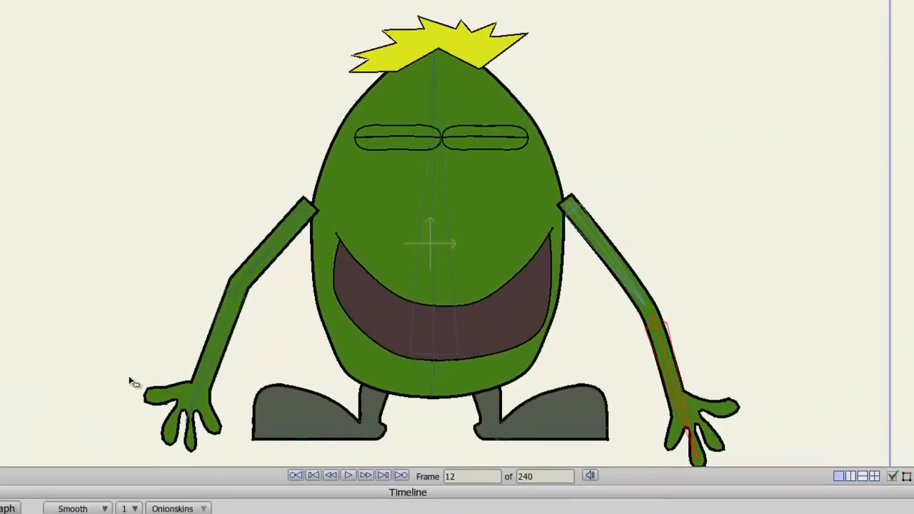
left_click_drag(190, 425, 100, 86)
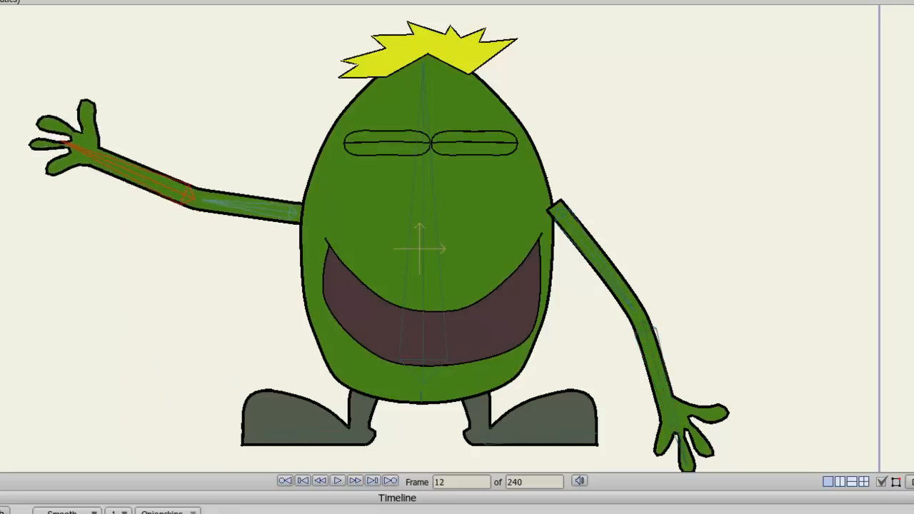
left_click_drag(668, 448, 900, 90)
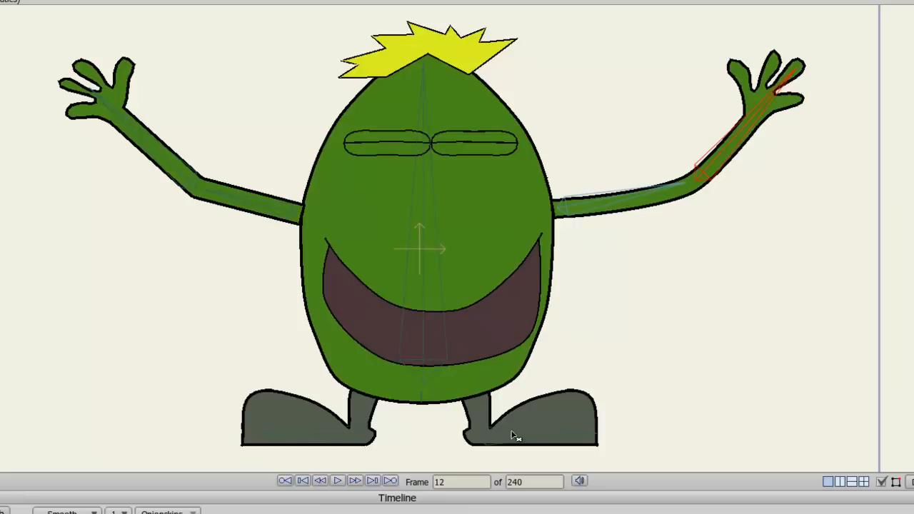
Step: At frame 12, tilt the body and lift the left foot's toe
left_click_drag(420, 323, 428, 321)
left_click_drag(280, 443, 290, 380)
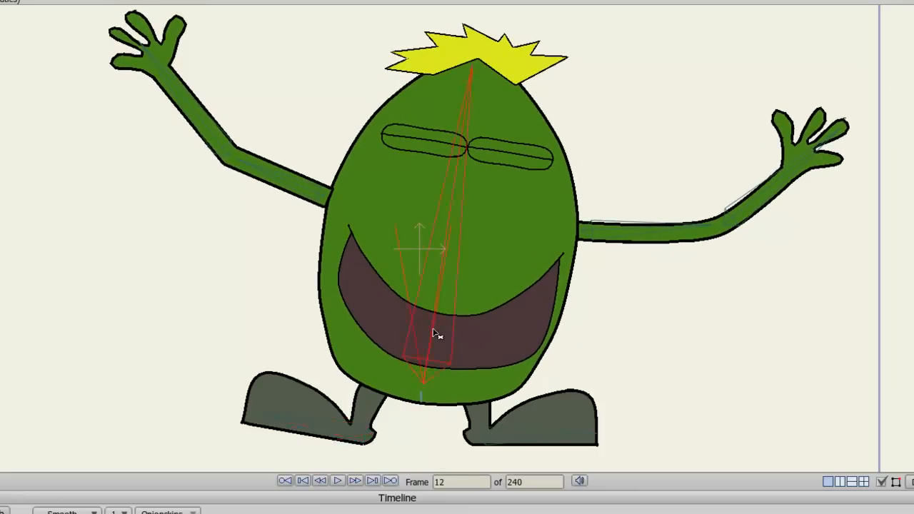
left_click_drag(434, 333, 437, 333)
left_click(287, 411)
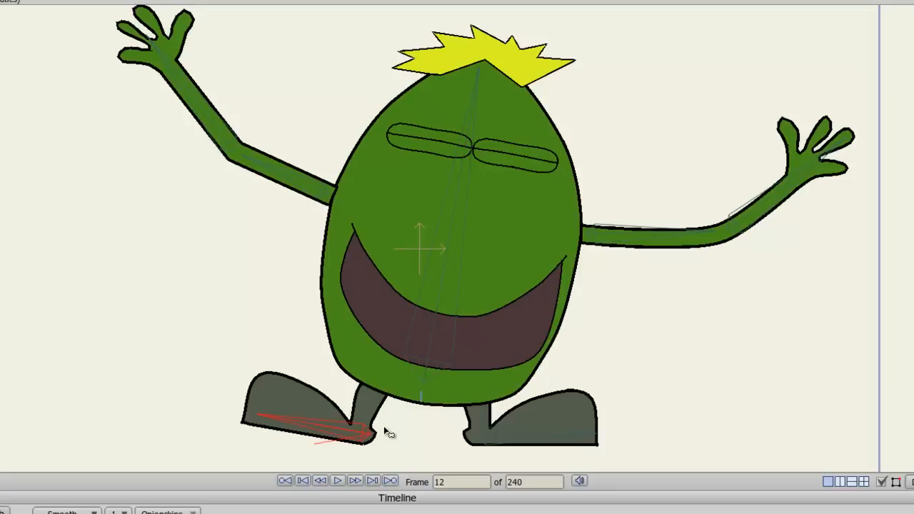
Step: Step back and forth between frames 1 and 12 to preview the motion
key("Left")
key("Left")
key("Left")
key("Left")
key("Left")
key("Left")
key("Left")
key("Left")
key("Left")
key("Left")
key("Left")
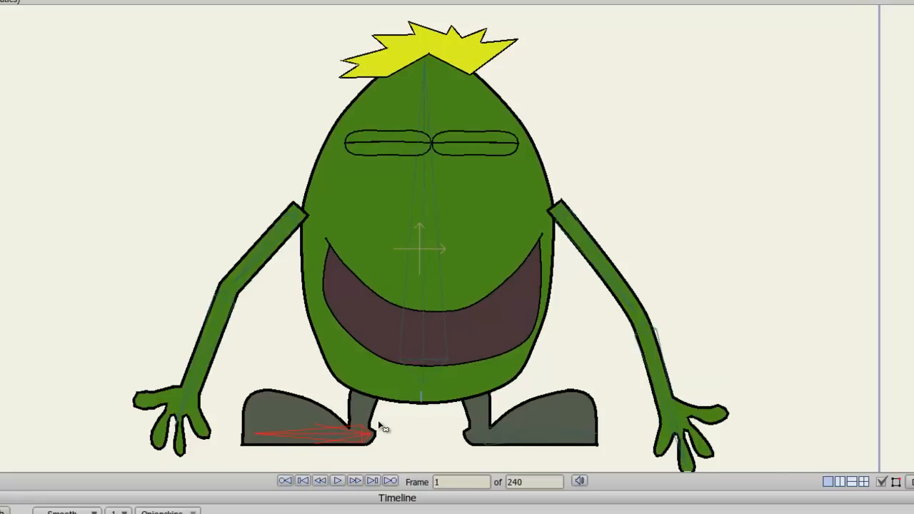
key("Right")
key("Right")
key("Right")
key("Right")
key("Right")
key("Right")
key("Right")
key("Right")
key("Right")
key("Right")
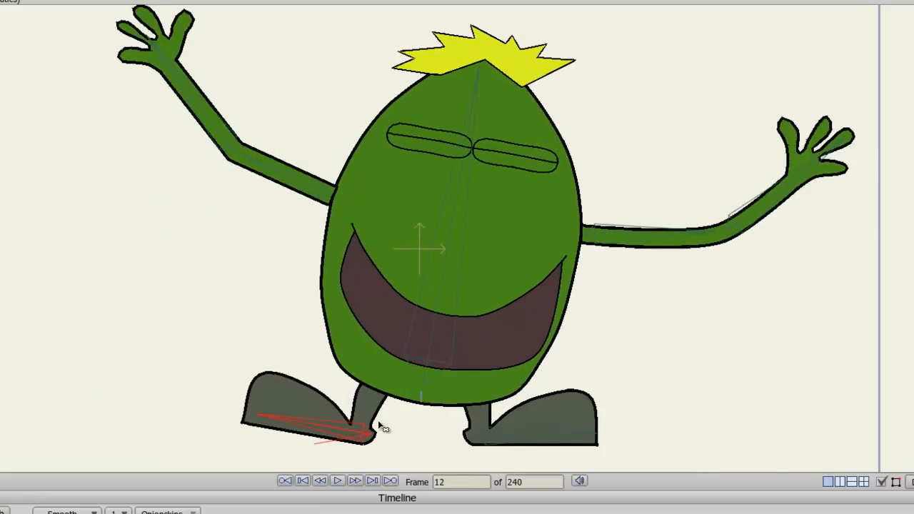
key("Left")
key("Left")
key("Left")
key("Left")
key("Left")
key("Left")
key("Left")
key("Left")
key("Left")
key("Left")
key("Left")
key("Left")
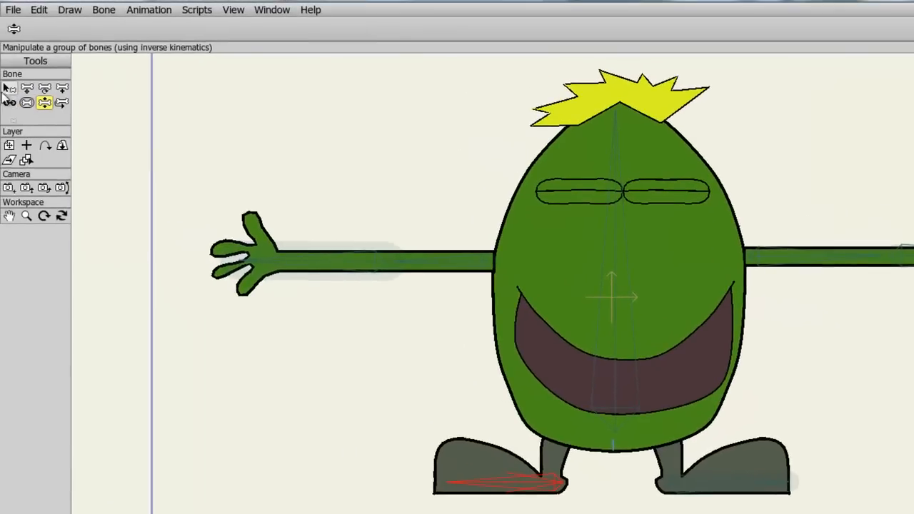
Step: Set the left foot bone's minimum angle constraint to -30 degrees
left_click(6, 87)
left_click(289, 28)
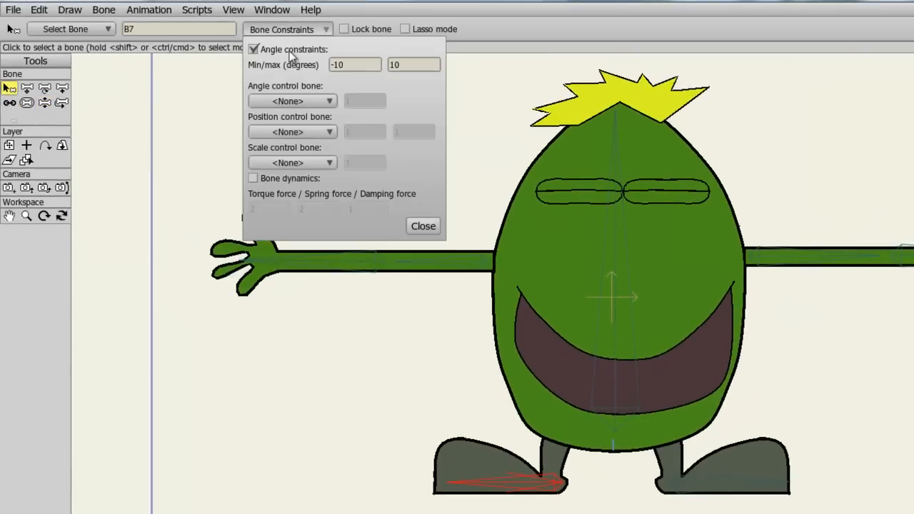
left_click(339, 65)
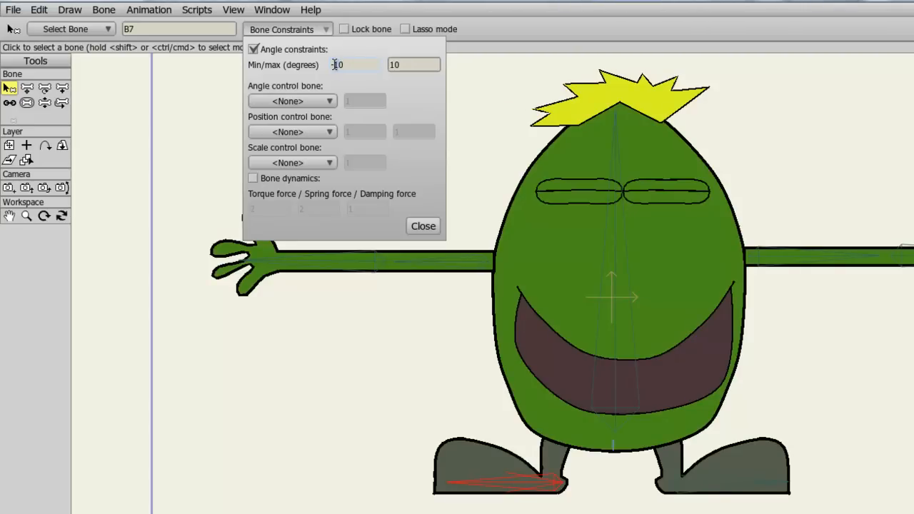
type("2")
left_click(410, 67)
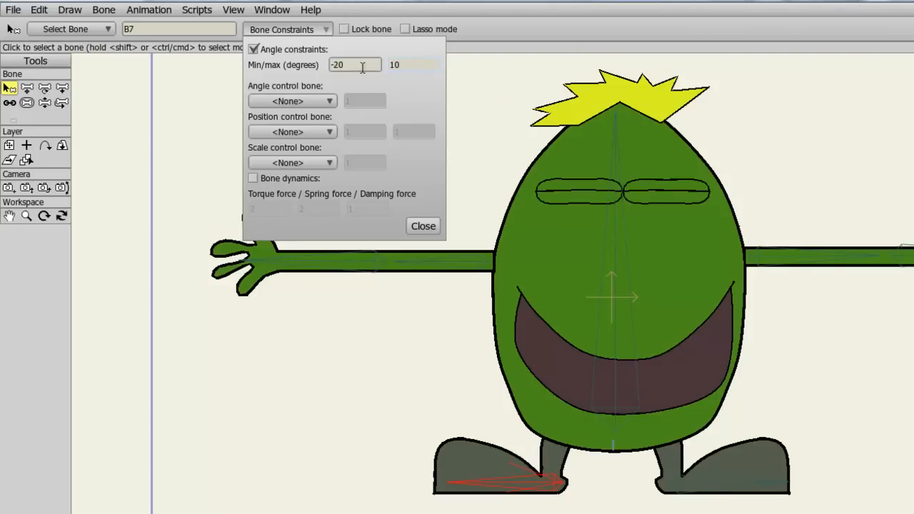
left_click(339, 64)
key("BackSpace")
type("3")
left_click(407, 65)
left_click(422, 226)
Step: Select the right foot bone and inspect its angle constraints
left_click(745, 484)
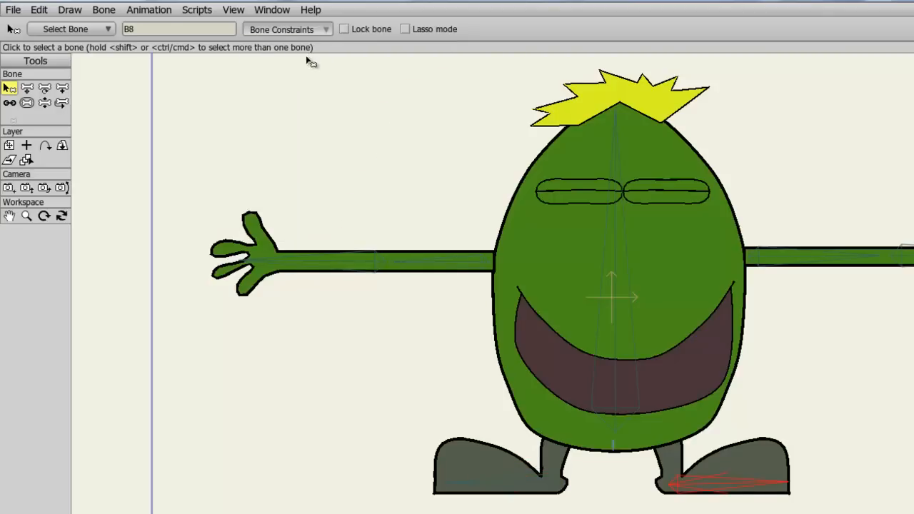
left_click(293, 29)
left_click(335, 63)
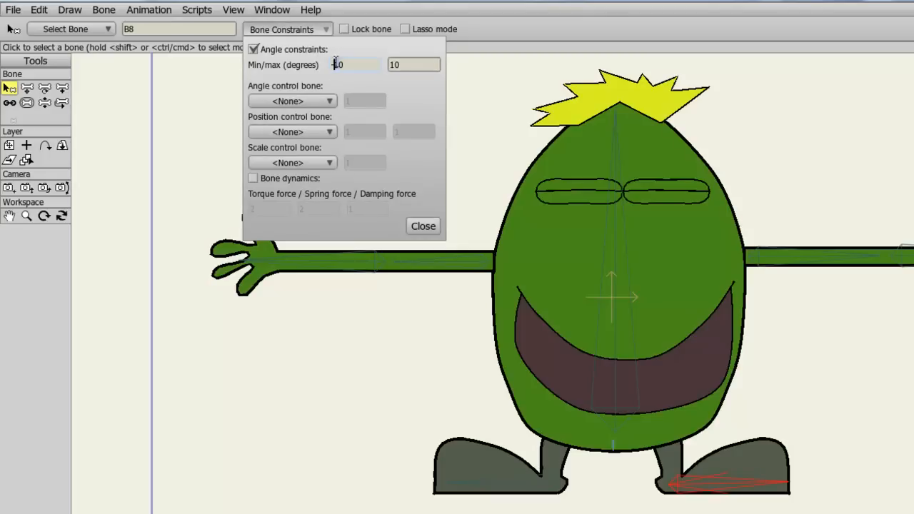
left_click(428, 225)
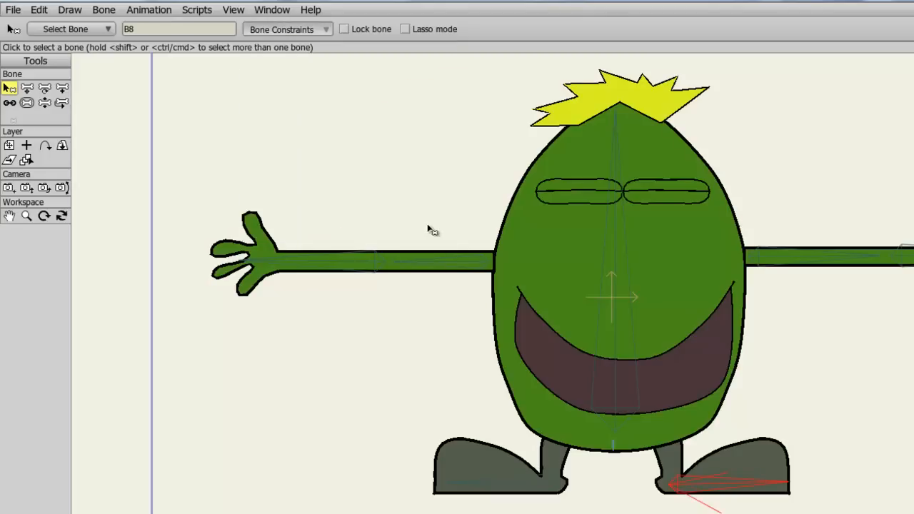
left_click(297, 32)
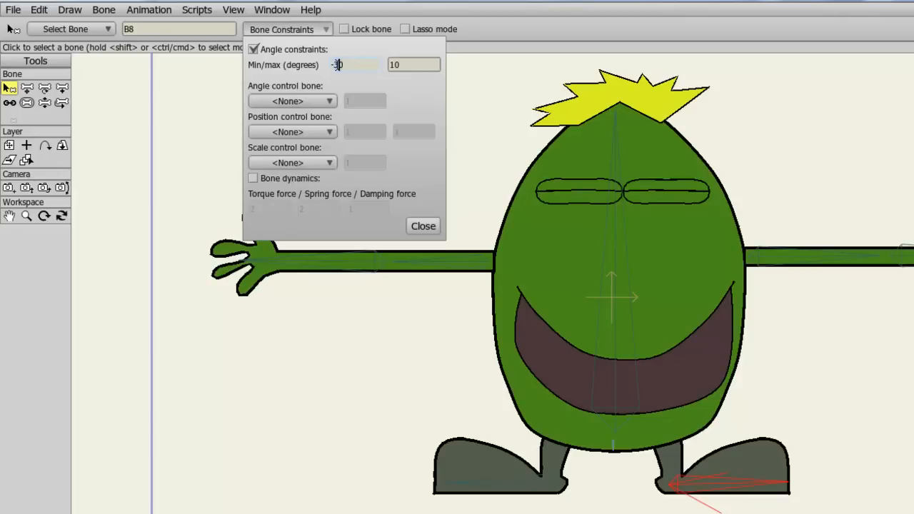
type("1")
left_click_drag(395, 63, 392, 64)
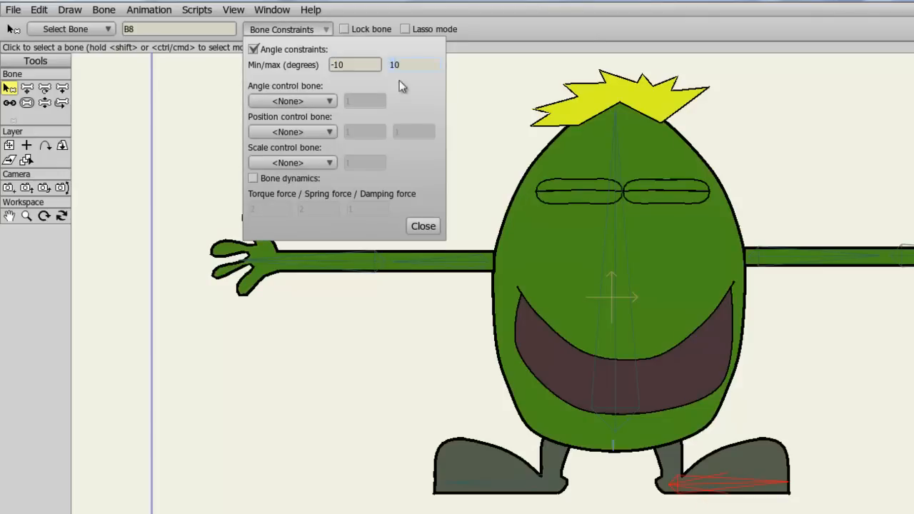
left_click(423, 226)
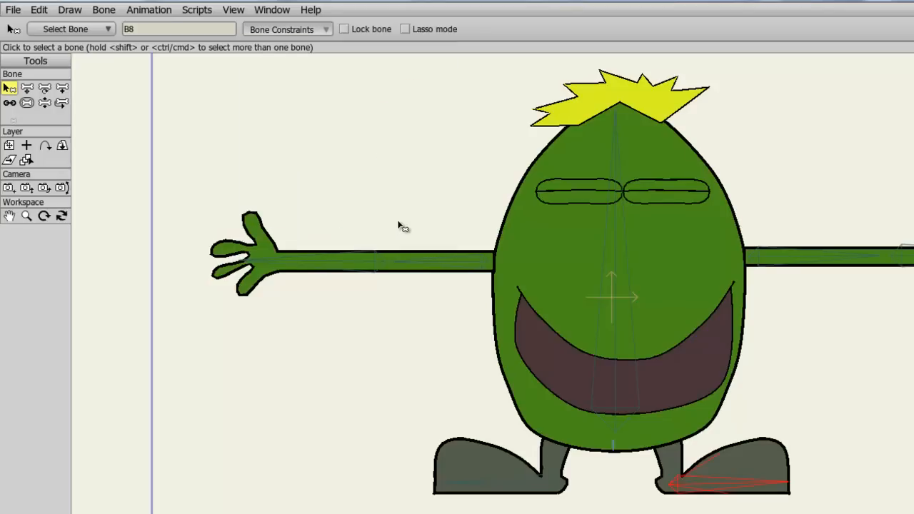
Step: At frame 11, rotate the left foot's toe further upward
key("Right")
key("Right")
key("Right")
key("Right")
key("Right")
key("Right")
key("Right")
key("Right")
key("Right")
key("Right")
key("Right")
key("Right")
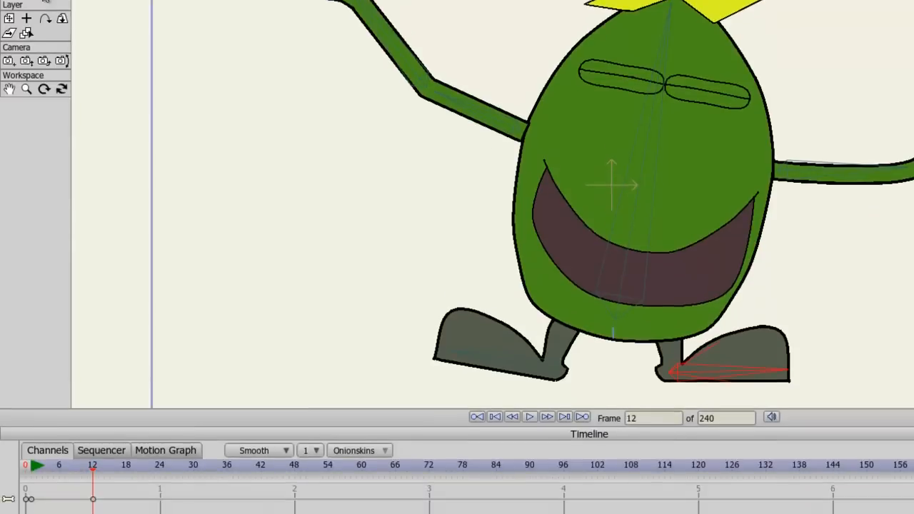
left_click_drag(501, 365, 499, 342)
Step: Step through the frames around frame 12 to check the foot motion
key("Left")
key("Left")
key("Left")
key("Left")
key("Left")
key("Left")
key("Left")
key("Left")
key("Left")
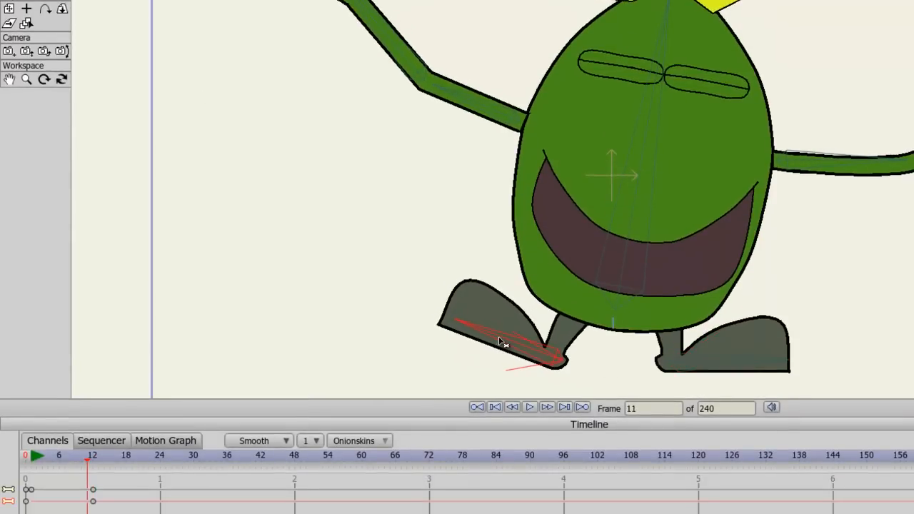
key("Right")
key("Right")
key("Right")
key("Right")
key("Right")
key("Right")
key("Right")
key("Right")
key("Right")
key("Right")
key("Right")
key("Right")
key("Right")
key("Right")
key("Right")
key("Right")
key("Right")
key("Right")
key("Right")
key("Right")
key("Right")
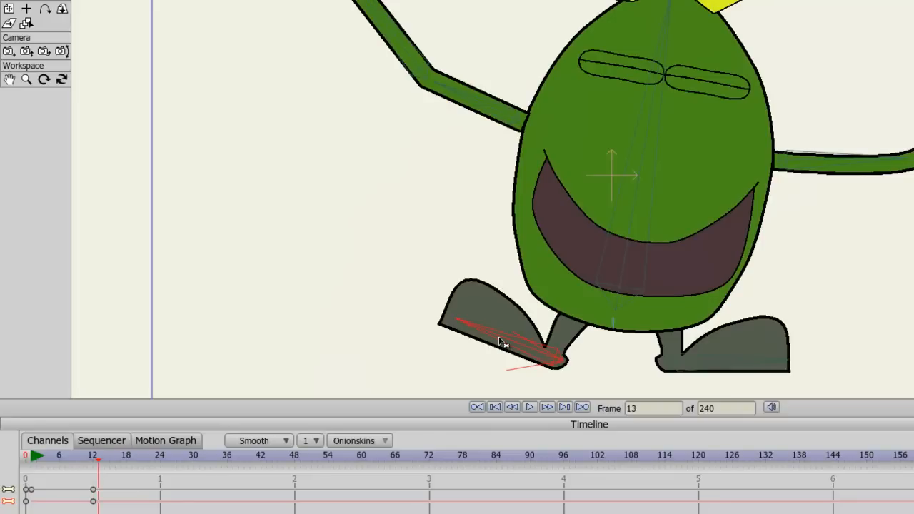
Step: At frame 24, straighten the body and set the left foot flat on the ground
left_click_drag(337, 4, 214, 400)
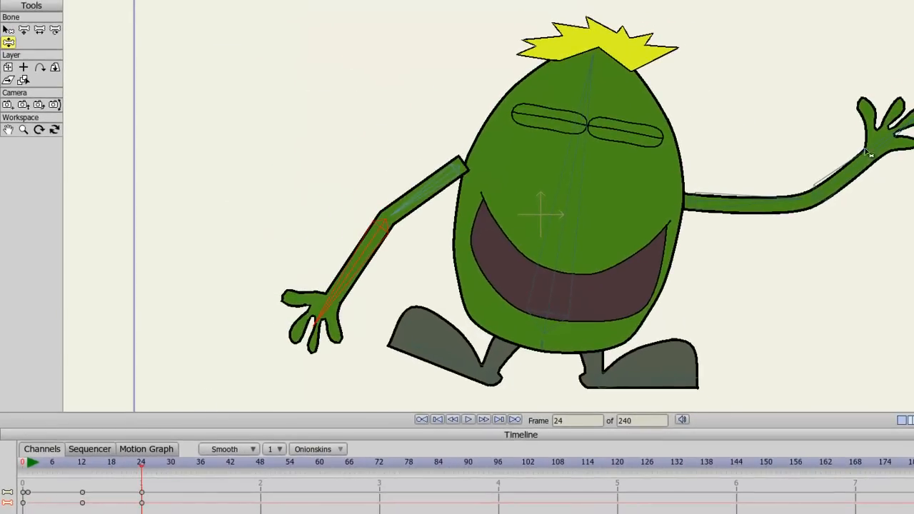
left_click_drag(869, 153, 872, 502)
left_click_drag(569, 294, 550, 250)
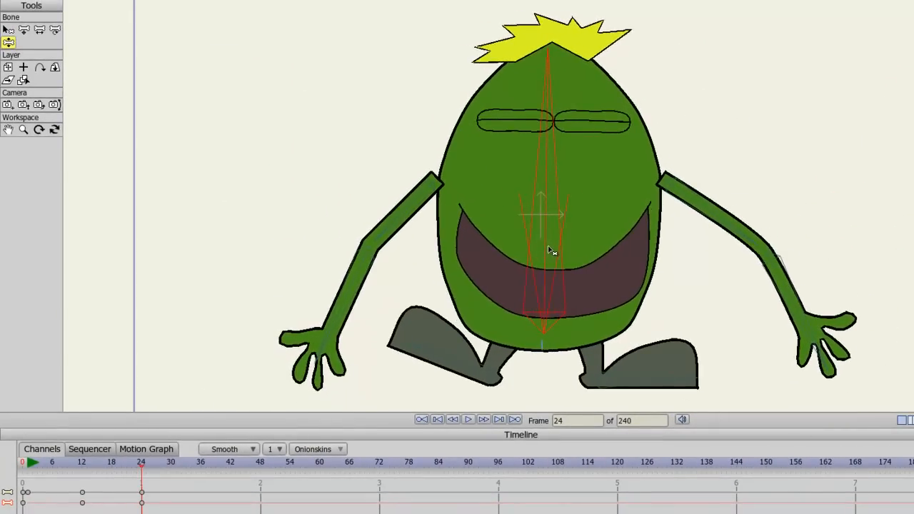
left_click_drag(428, 362, 461, 392)
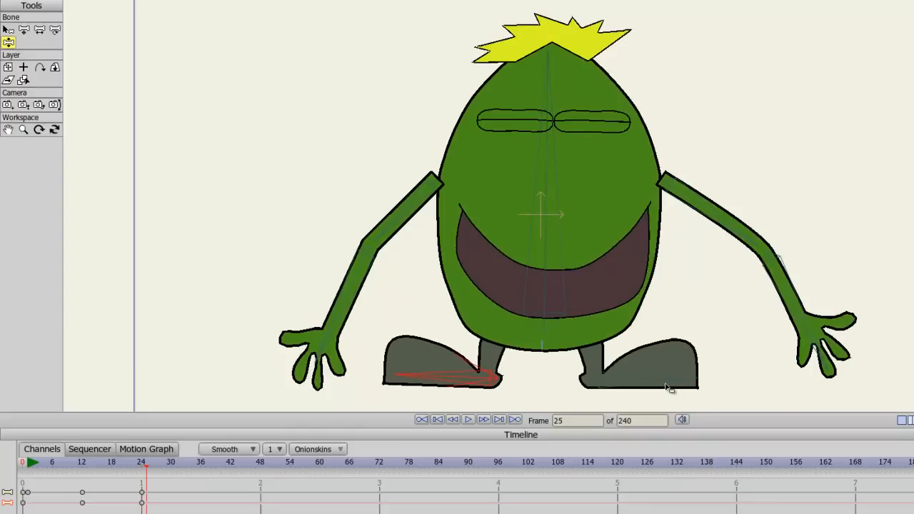
Step: Go to frame 36 and tilt the body to the right
key("Right")
key("Right")
key("Right")
key("Right")
key("Right")
key("Right")
key("Right")
key("Right")
key("Right")
key("Right")
key("Right")
left_click_drag(557, 203, 526, 201)
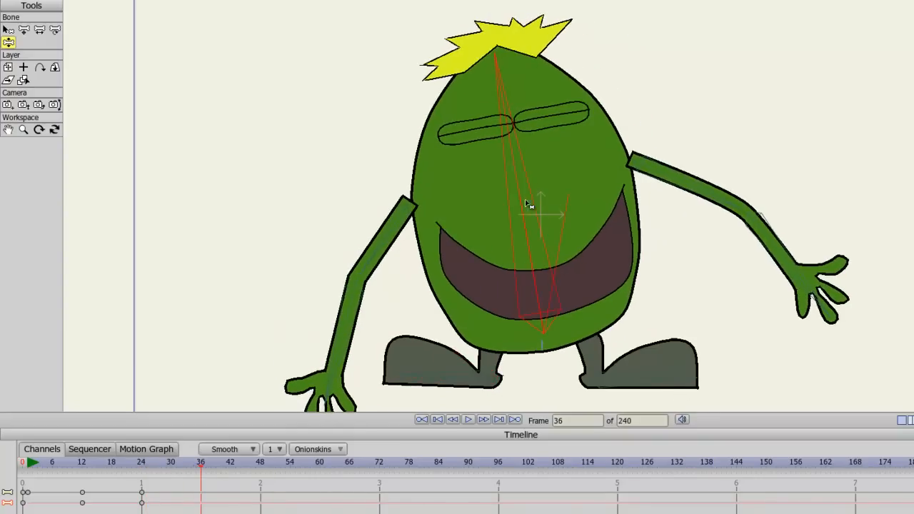
Step: At frame 36, raise both arms and lift the right foot's toe
left_click_drag(339, 387, 279, 218)
left_click_drag(809, 305, 773, 170)
left_click_drag(671, 381, 681, 334)
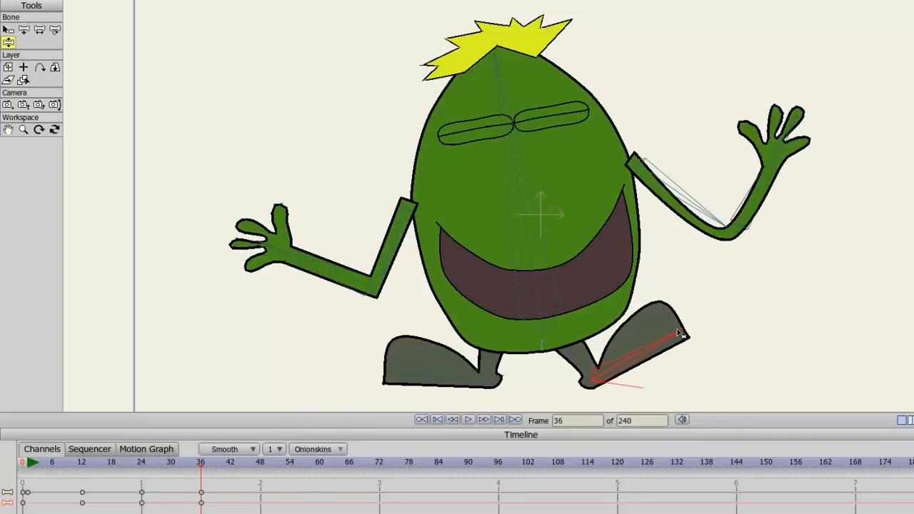
Step: Step back and forth through frames 0 to 36 to review the dance motion
left_click(520, 250)
key("ctrl+Left")
key("Left")
key("Left")
key("Left")
key("Left")
key("Left")
key("Left")
key("Left")
key("Left")
key("Left")
key("Left")
key("Left")
key("Left")
key("Left")
key("Left")
key("Left")
key("Left")
key("Left")
key("Left")
key("Left")
key("Left")
key("Right")
key("Right")
key("Right")
key("Right")
key("Right")
key("Right")
key("Right")
key("Right")
key("Right")
key("Right")
key("Right")
key("Right")
key("Right")
key("Right")
key("Right")
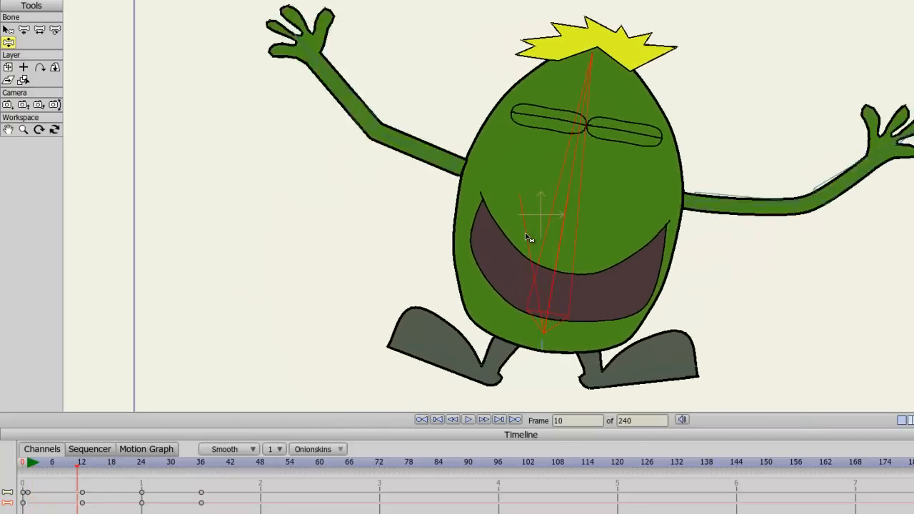
key("Right")
key("Right")
key("Right")
key("Right")
key("Right")
key("Right")
key("Right")
key("Right")
key("Right")
key("Right")
key("Right")
key("Right")
key("Right")
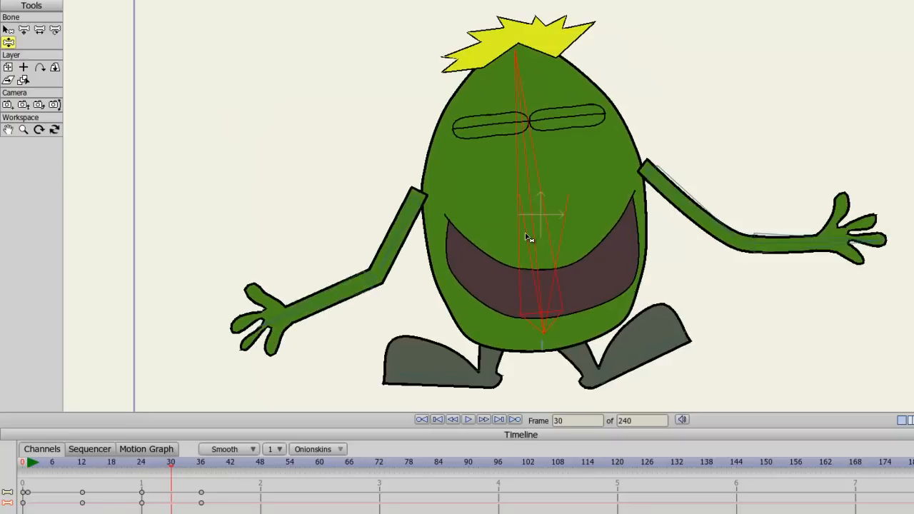
key("Left")
key("Left")
key("Left")
key("Left")
key("Left")
key("Left")
key("Left")
key("Left")
key("Left")
key("Left")
key("Left")
key("Left")
key("Left")
key("Left")
key("Left")
key("Left")
key("Left")
key("Left")
key("Left")
key("Left")
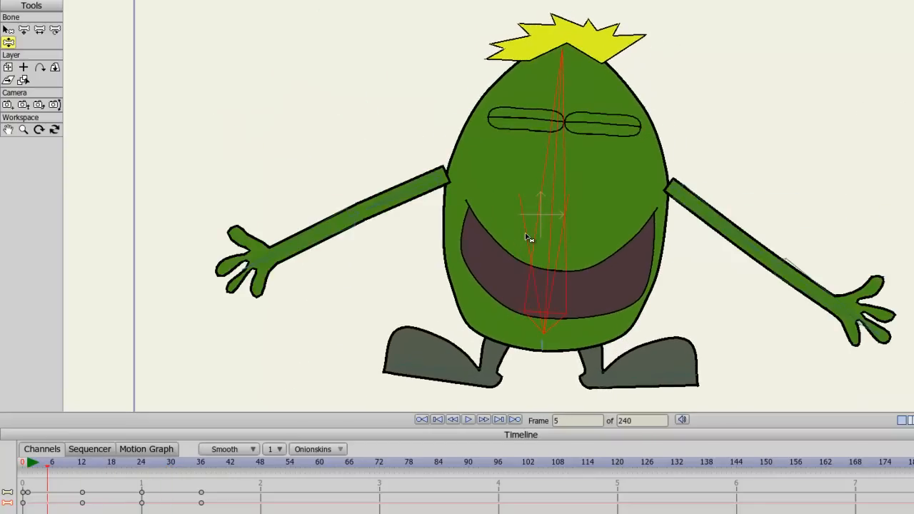
key("Right")
key("Right")
key("Right")
key("Right")
key("Right")
key("Right")
key("Right")
key("Right")
key("Right")
key("Right")
key("Right")
key("Right")
key("Right")
key("Right")
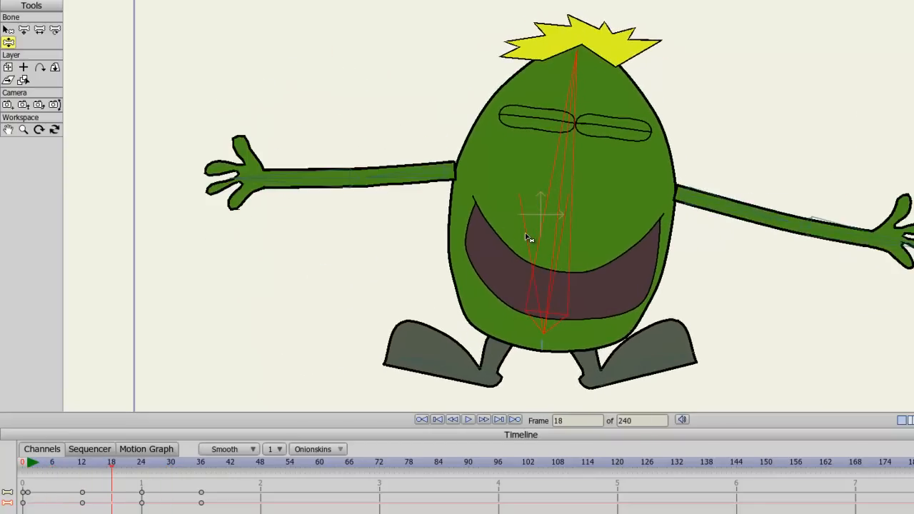
key("Right")
key("Right")
key("Right")
key("Right")
key("Right")
key("Right")
key("Right")
key("Right")
key("Right")
key("Right")
key("Left")
key("Left")
key("Left")
key("Left")
key("Left")
key("Left")
key("Left")
key("Left")
key("Left")
key("Left")
key("Left")
key("Left")
key("Left")
key("Left")
key("Left")
key("Left")
key("Left")
key("Left")
key("Left")
key("Left")
key("Left")
key("Left")
key("Left")
key("Left")
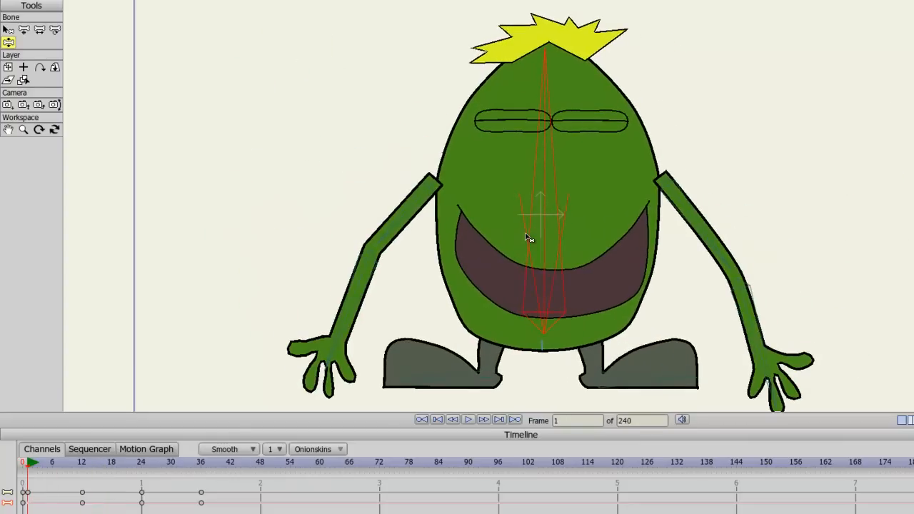
key("Right")
key("Right")
key("Right")
key("Right")
key("Right")
key("Right")
key("Right")
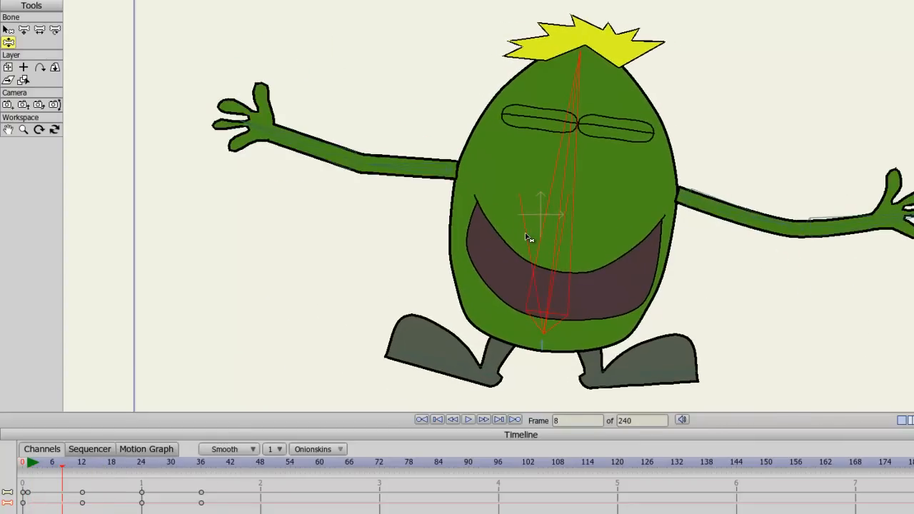
key("Right")
key("Right")
key("Right")
key("Right")
key("Right")
key("Right")
key("Right")
key("Right")
key("Right")
key("Right")
key("Right")
key("Right")
key("Right")
key("Right")
key("Right")
key("Right")
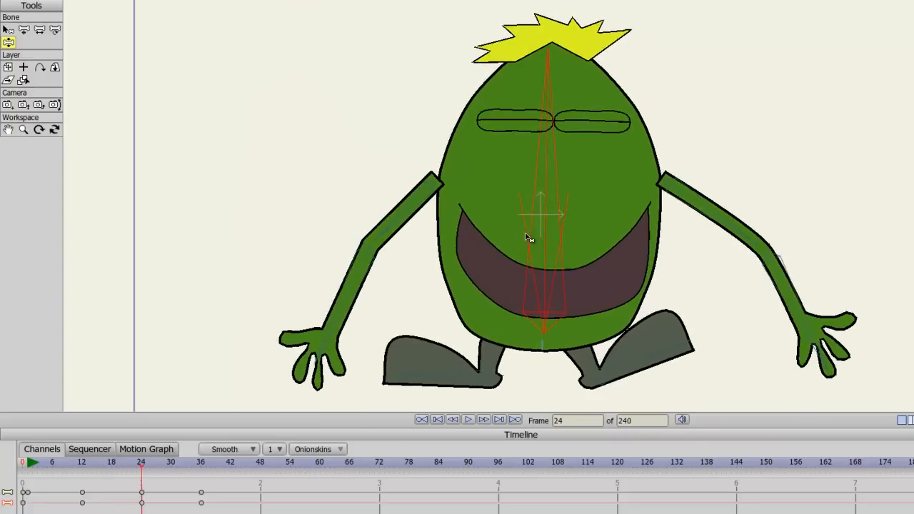
Step: Nudge the right foot's toe down at frame 24 and step through the frames up to 36
left_click_drag(652, 368, 645, 386)
key("Left")
key("Left")
key("Left")
key("Left")
key("Left")
key("Left")
key("Left")
key("Left")
key("Left")
key("Left")
key("Left")
key("Left")
key("Left")
key("Right")
key("Right")
key("Right")
key("Right")
key("Right")
key("Right")
key("Right")
key("Right")
key("Right")
key("Right")
key("Right")
key("Right")
key("Right")
key("Right")
key("Right")
key("Right")
key("Right")
key("Right")
key("Right")
key("Right")
key("Right")
key("Right")
key("Right")
key("Right")
key("Right")
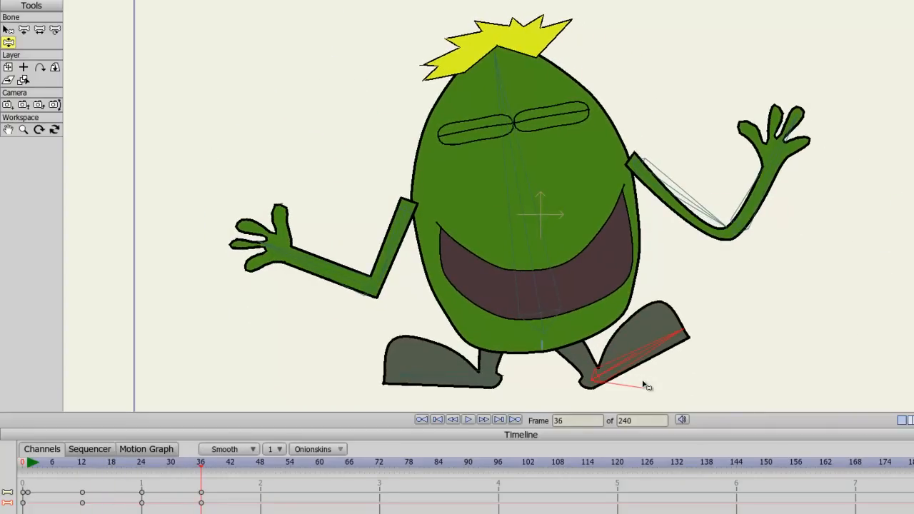
Step: At frame 48, set the right foot flat on the ground and straighten the body
key("Right")
key("Right")
key("Right")
key("Right")
key("Right")
key("Right")
key("Right")
key("Right")
key("Right")
key("Right")
key("Right")
key("Right")
left_click_drag(650, 364, 653, 386)
left_click_drag(421, 378, 424, 381)
left_click_drag(526, 243, 544, 239)
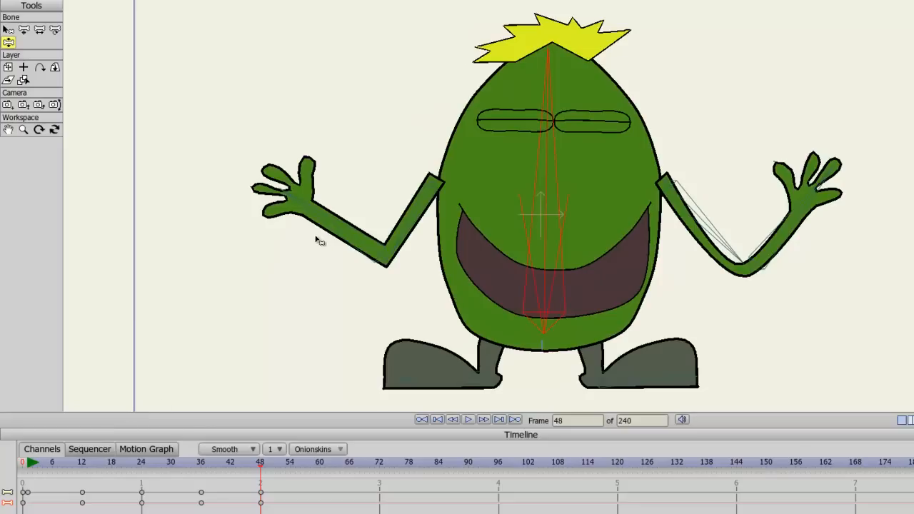
Step: At frame 48, lower both arms to hang down at the character's sides
left_click_drag(326, 218, 289, 466)
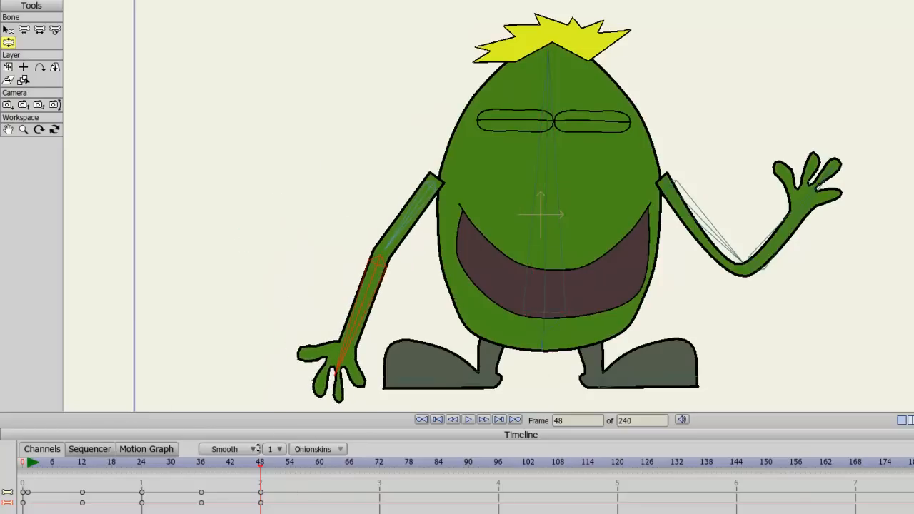
left_click_drag(796, 228, 794, 508)
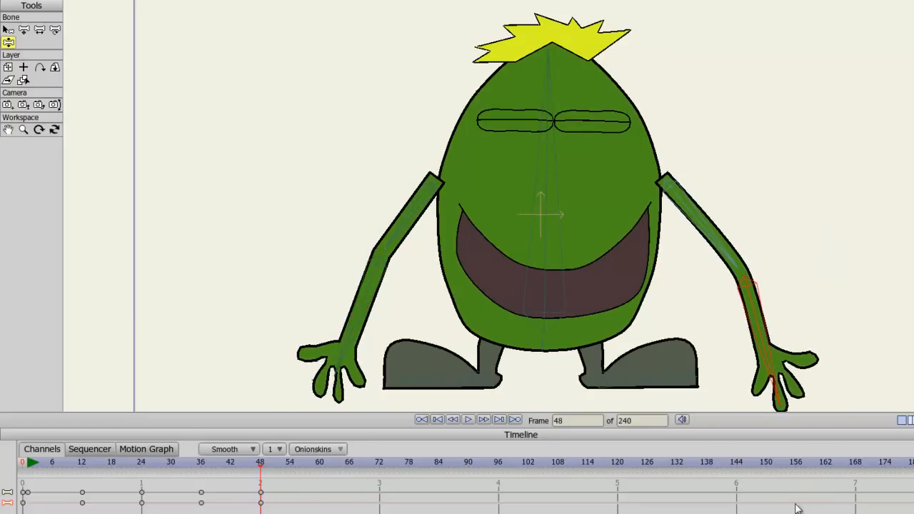
Step: Compare frame 48 with the start and adjust the left forearm slightly
left_click(30, 463)
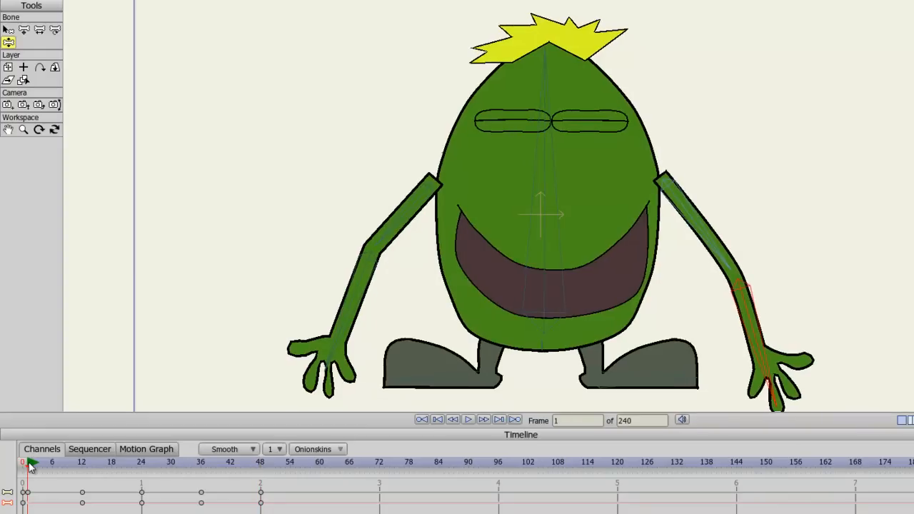
left_click(261, 463)
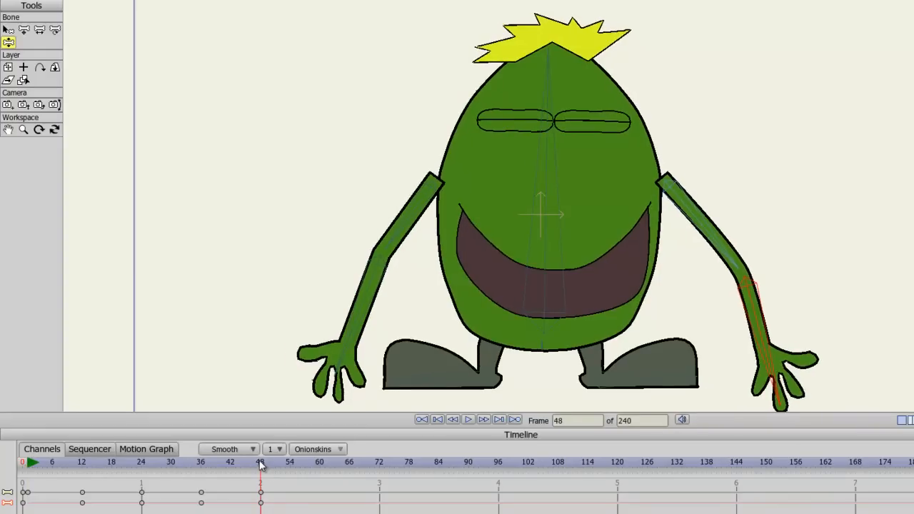
left_click(351, 328)
mouse_move(351, 328)
left_mouse_down()
mouse_move(336, 335)
mouse_move(354, 319)
left_mouse_up()
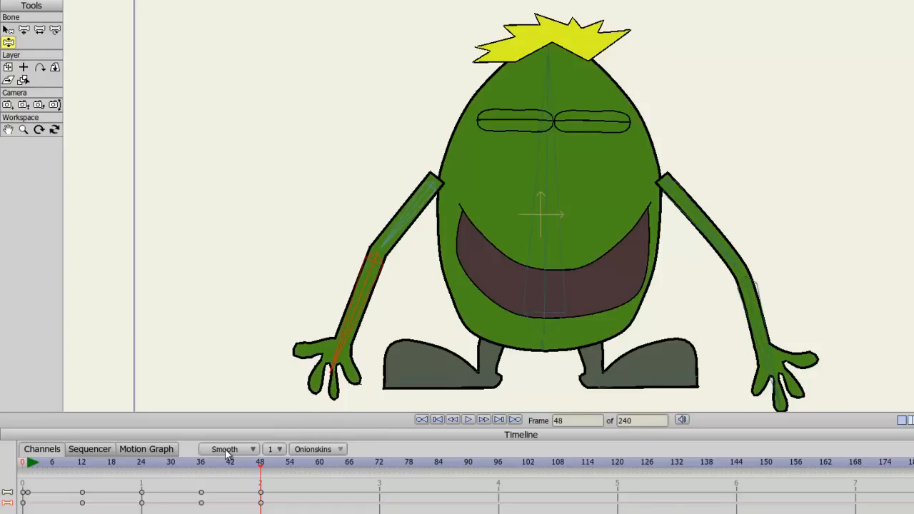
Step: Copy the starting keyframe and paste it at frame 48
left_click(32, 463)
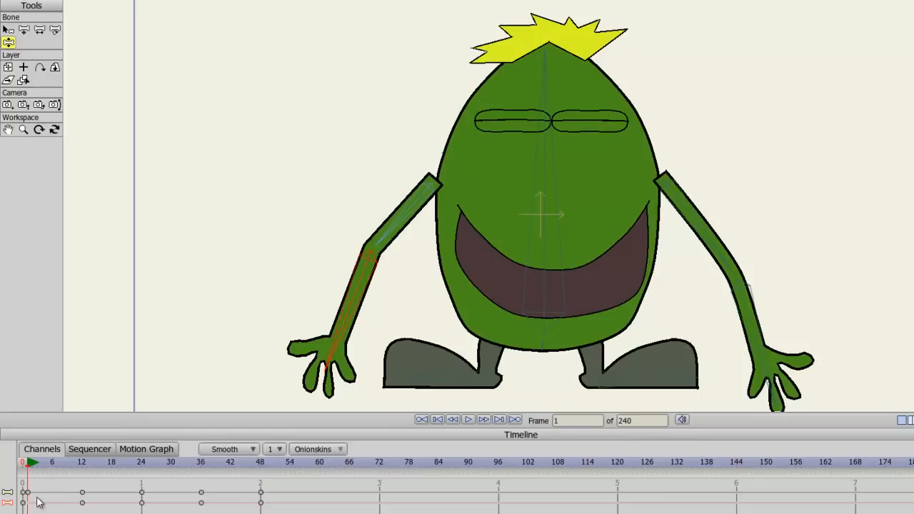
left_click(27, 492)
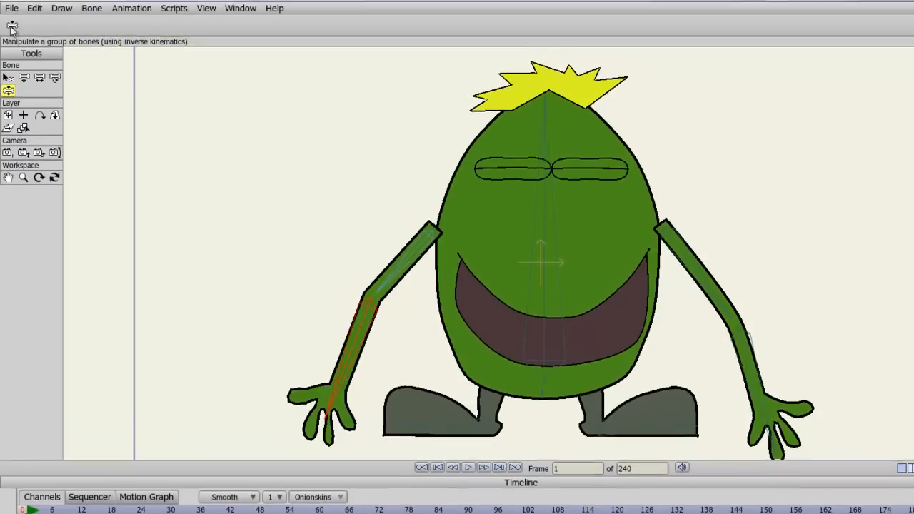
left_click(35, 10)
left_click(50, 66)
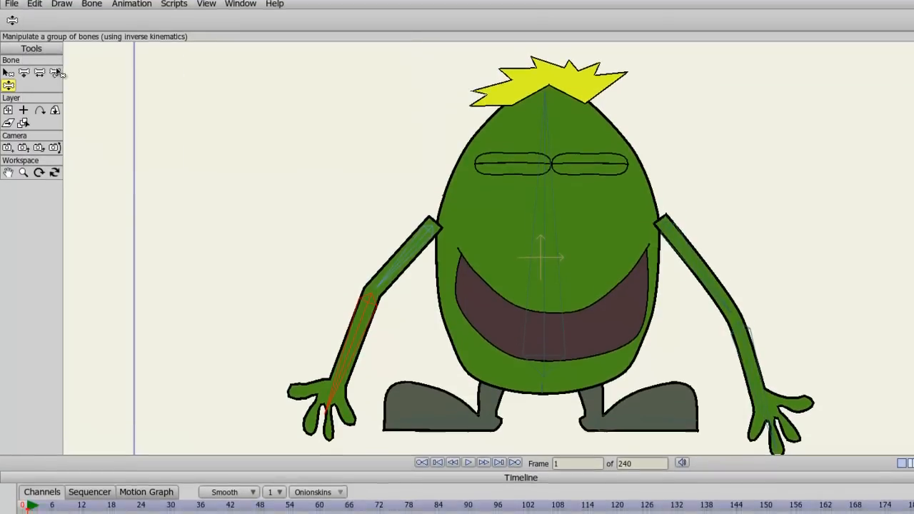
left_click(260, 513)
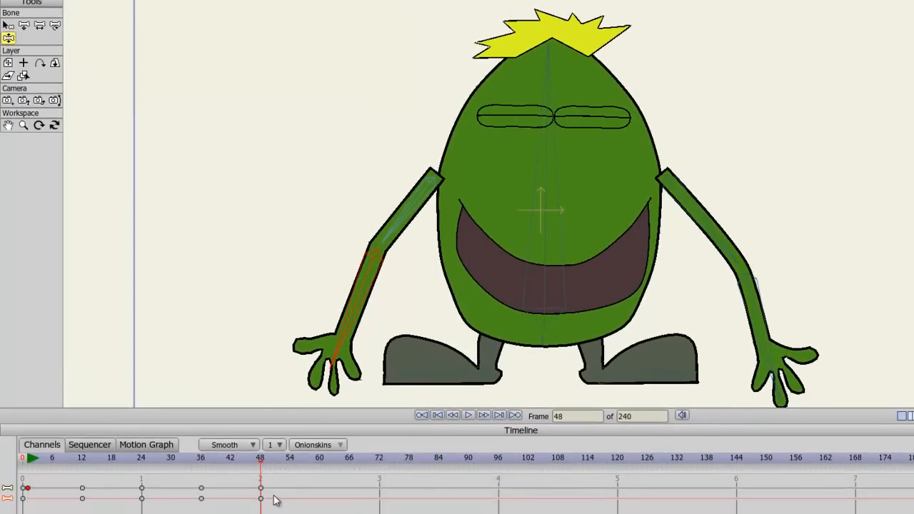
left_click(35, 0)
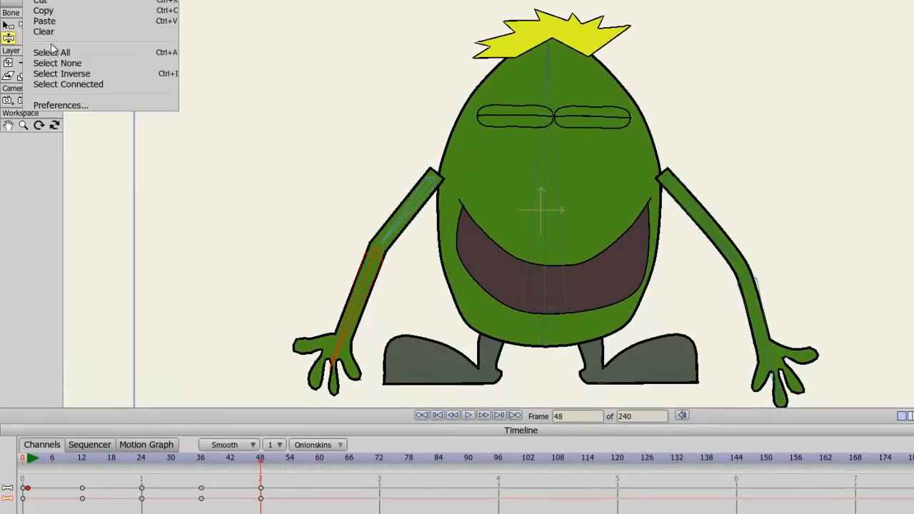
left_click(51, 24)
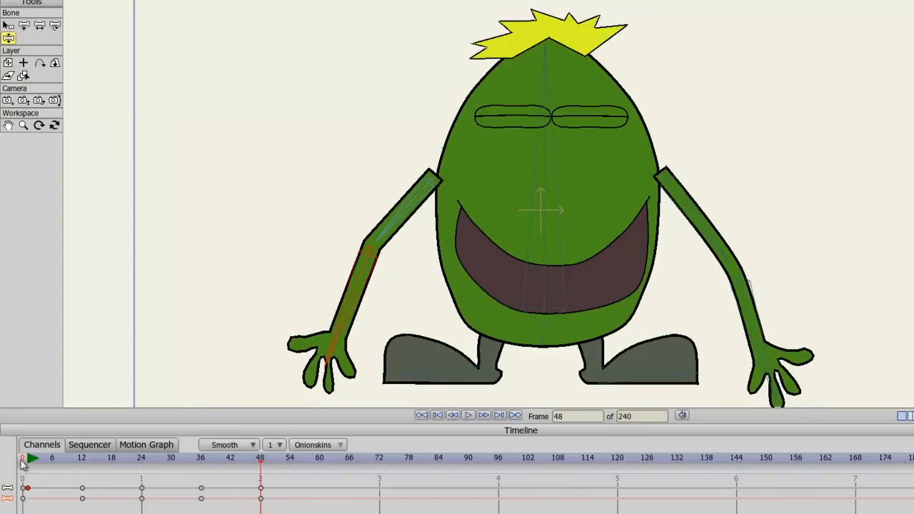
Step: Play the animation from the start to preview the dance
left_click(261, 463)
left_click(25, 462)
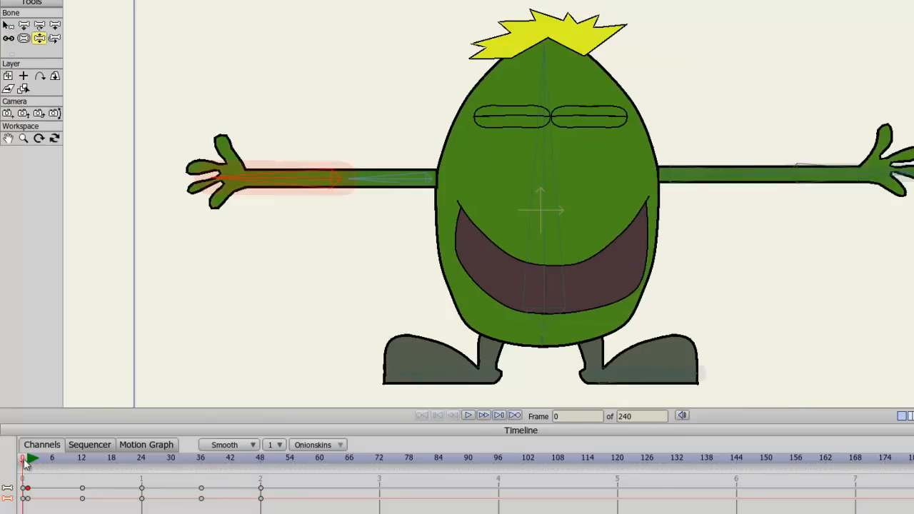
left_click(469, 417)
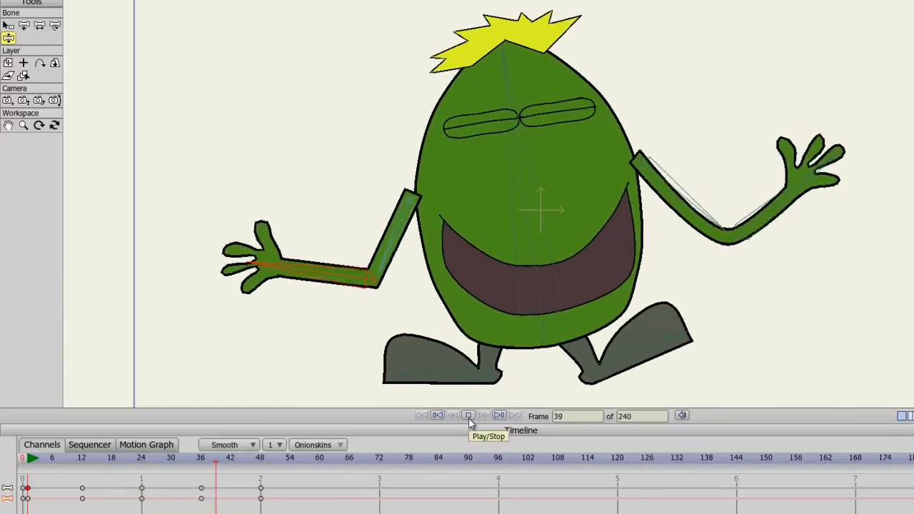
left_click(469, 416)
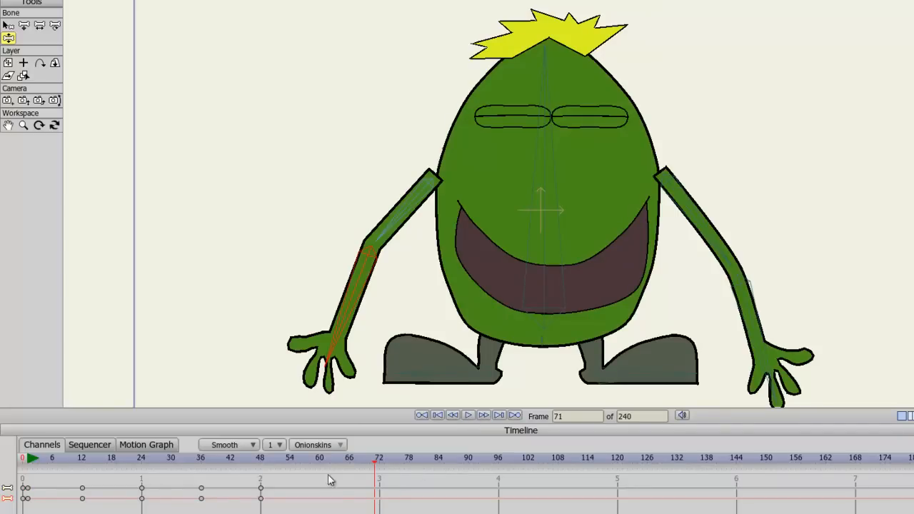
Step: Set the frame 48 keyframe to Cycle interpolation, cycling back absolutely to frame 1
right_click(261, 488)
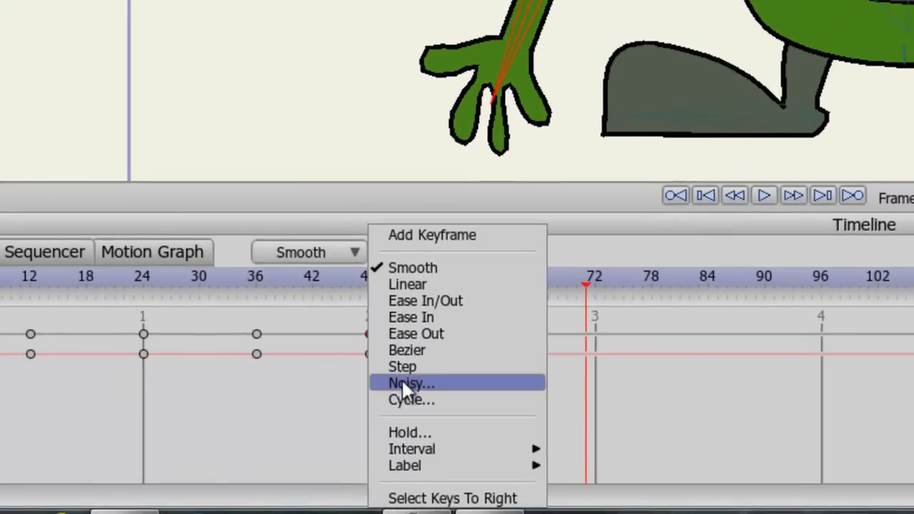
left_click(407, 398)
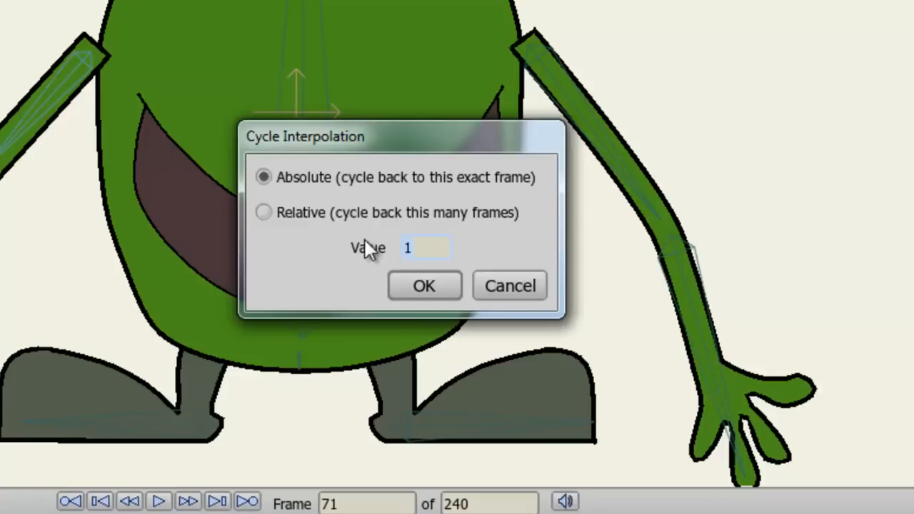
left_click(433, 294)
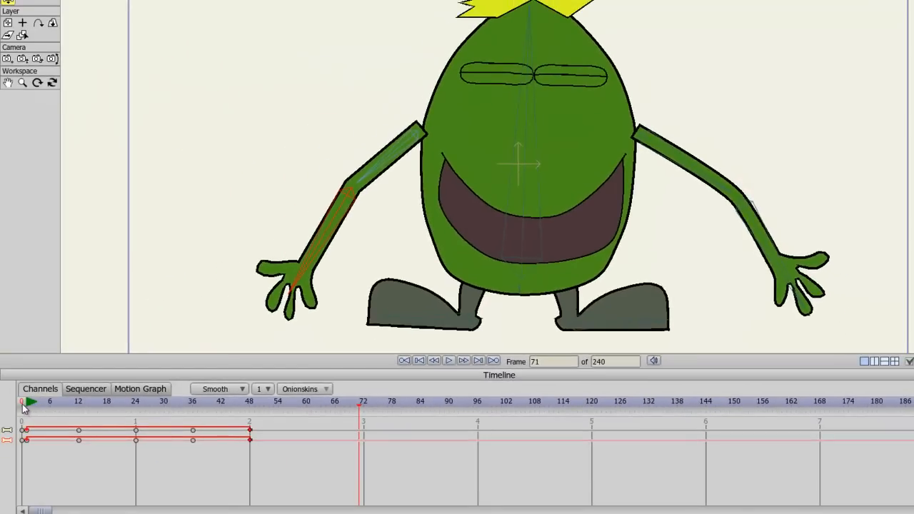
Step: Play the cycling animation from the start to preview the loop
left_click(24, 404)
left_click(450, 360)
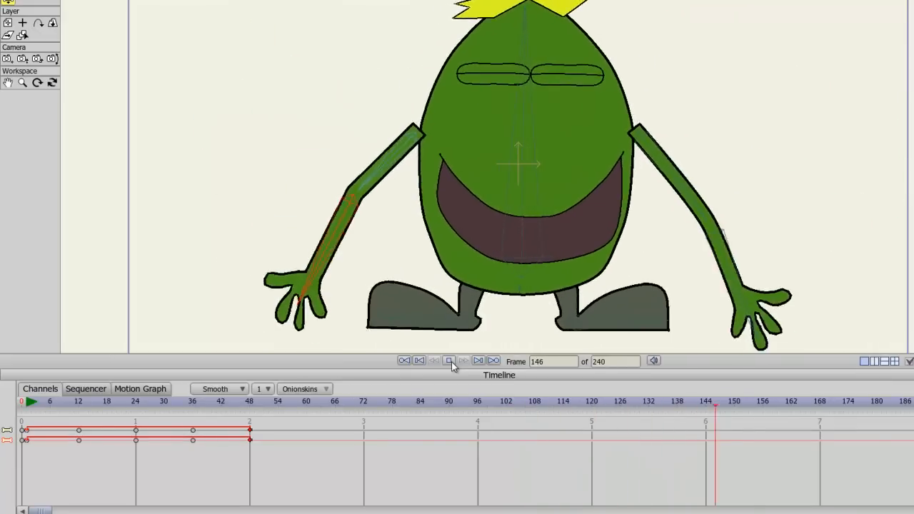
left_click(450, 361)
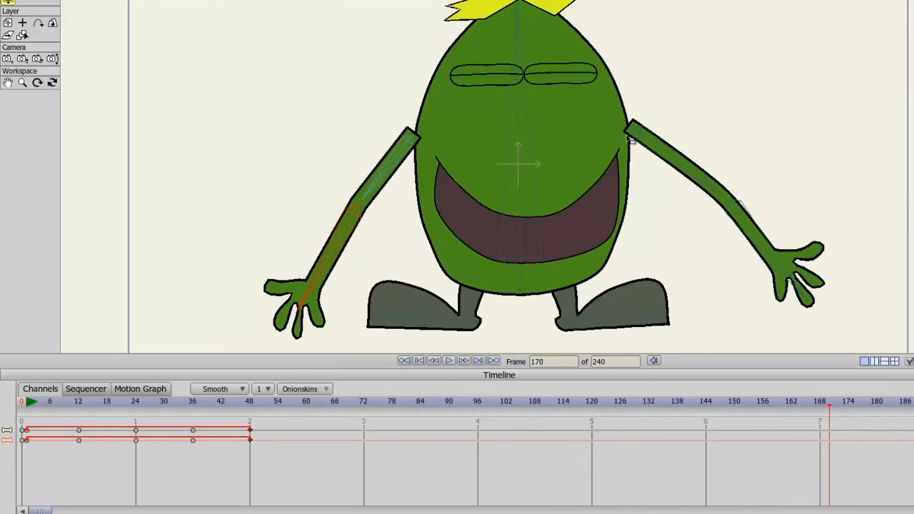
left_click(22, 405)
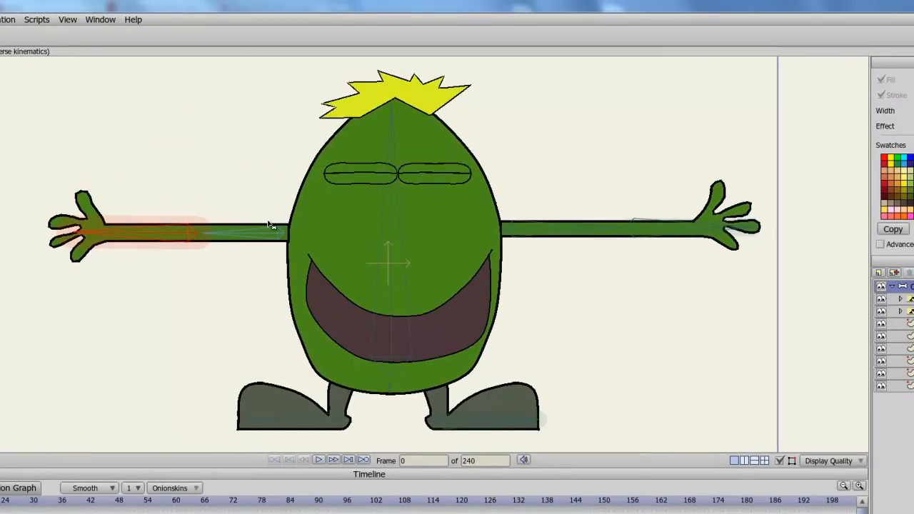
Step: Zoom in on the shoulders and extend the Arm 1 layer's inner end points into the body
scroll(268, 222, "up", 3)
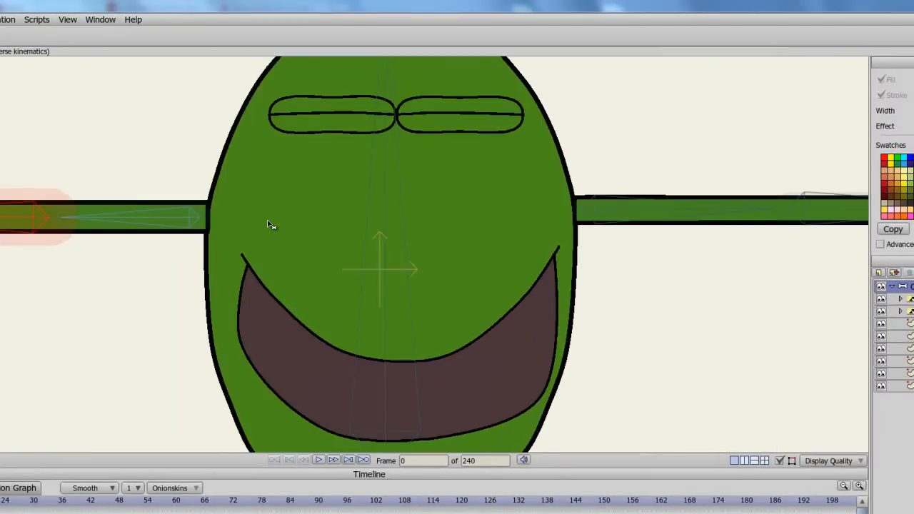
left_click_drag(269, 222, 336, 251)
scroll(335, 250, "up", 2)
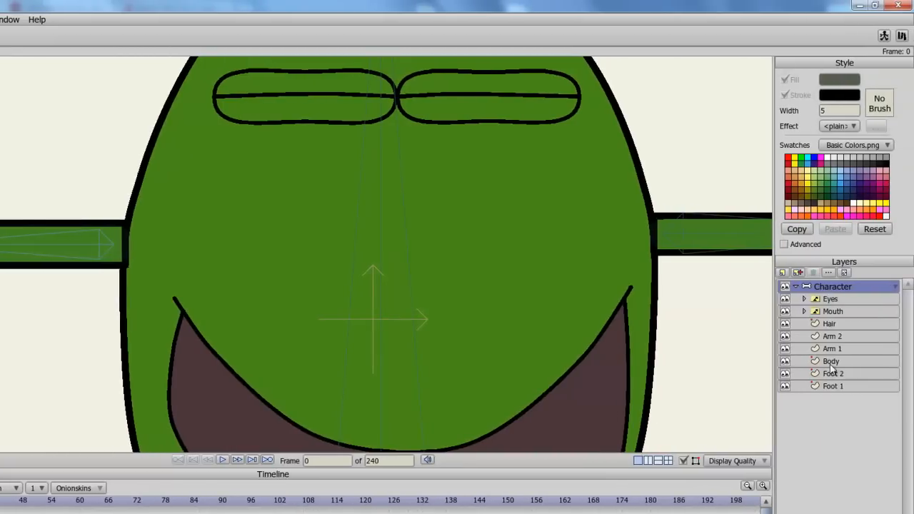
left_click(845, 336)
left_click(833, 348)
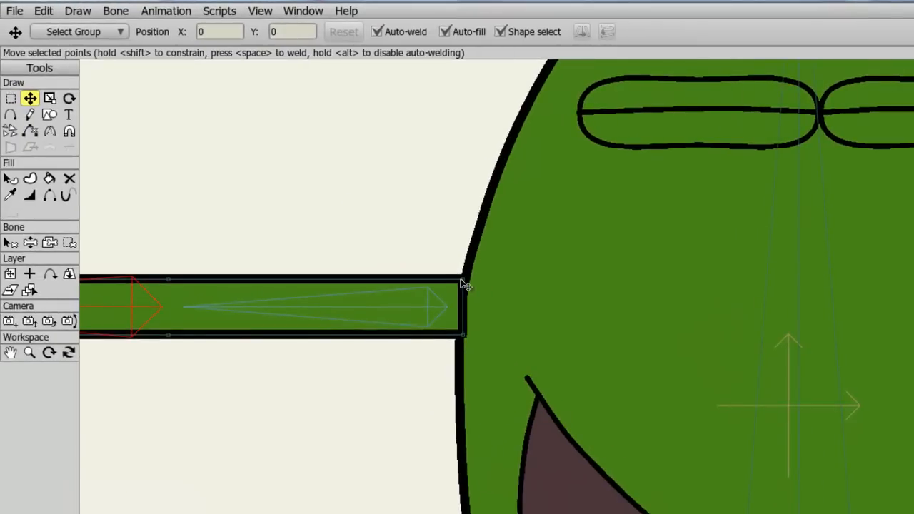
left_click_drag(461, 280, 514, 279)
left_click_drag(464, 334, 515, 337)
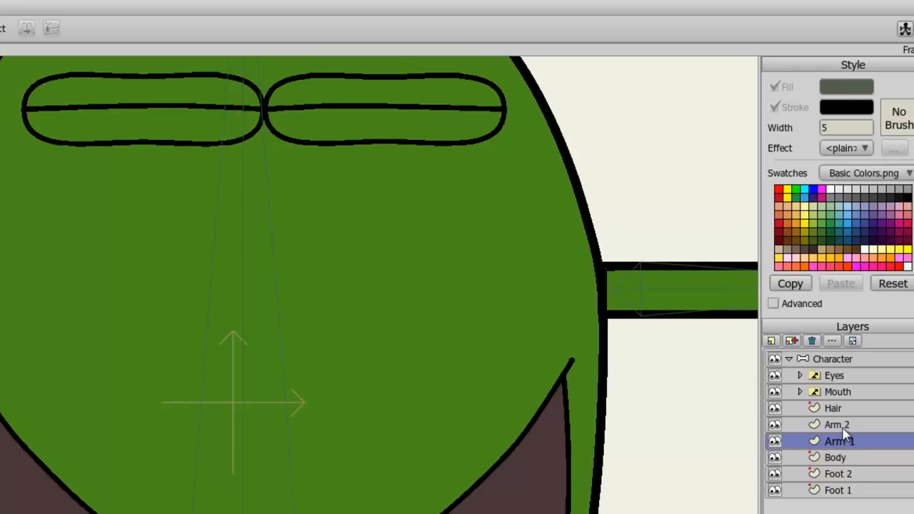
Step: Extend the Arm 2 layer's inner end points into the body
left_click(842, 426)
left_click_drag(603, 318, 534, 312)
left_click_drag(605, 270, 535, 267)
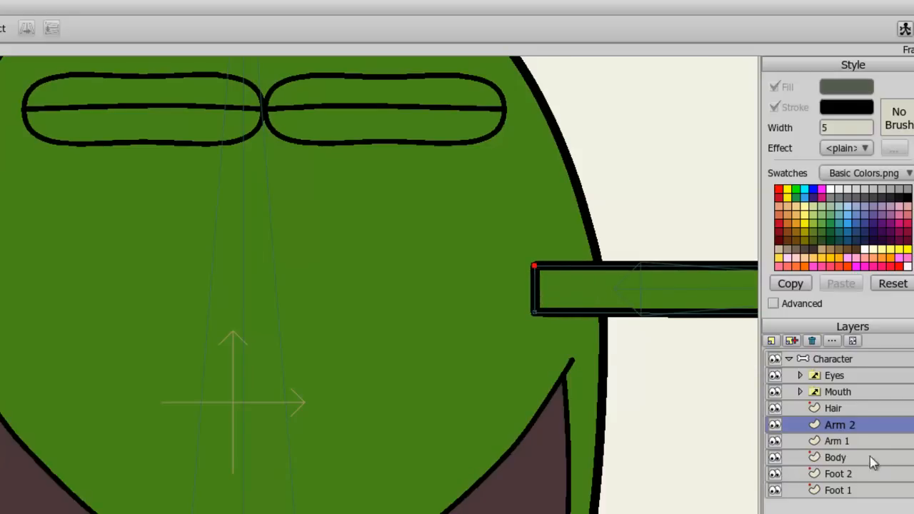
Step: Move the Body layer above both arm layers in the layer order
left_click_drag(840, 459, 837, 419)
scroll(605, 465, "down", 3)
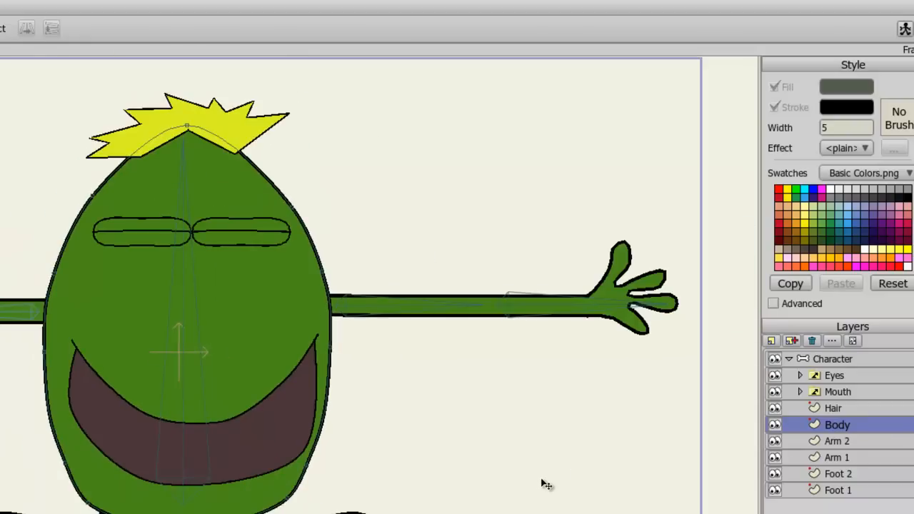
Step: Play the animation to check the extended arms, then return to frame 0
left_click(795, 357)
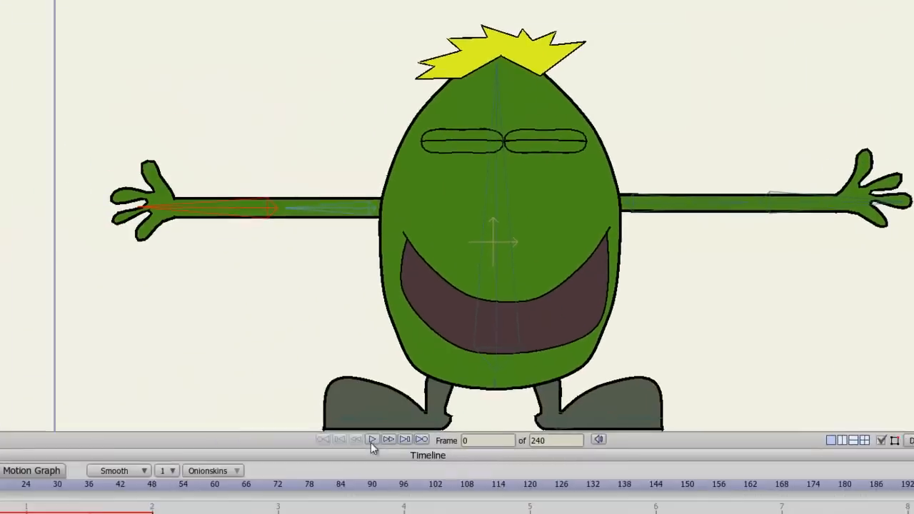
left_click(466, 399)
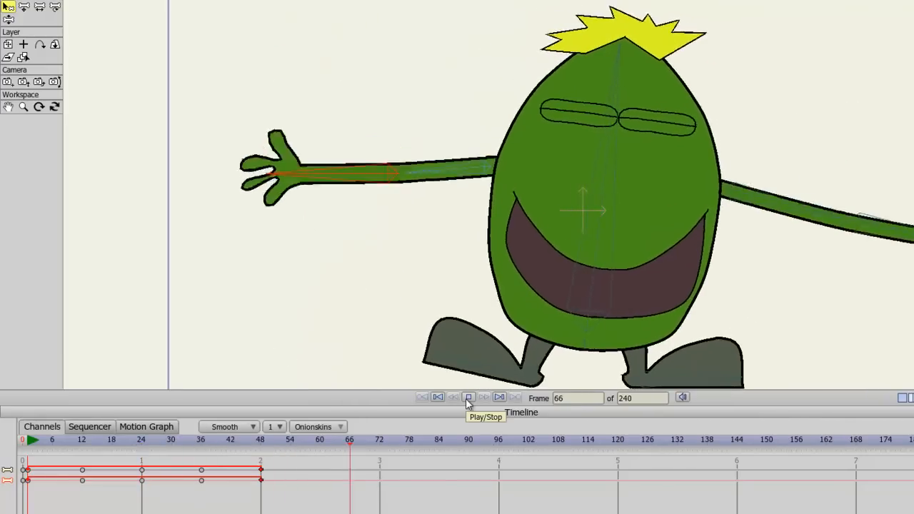
left_click(468, 398)
scroll(392, 201, "up", 3)
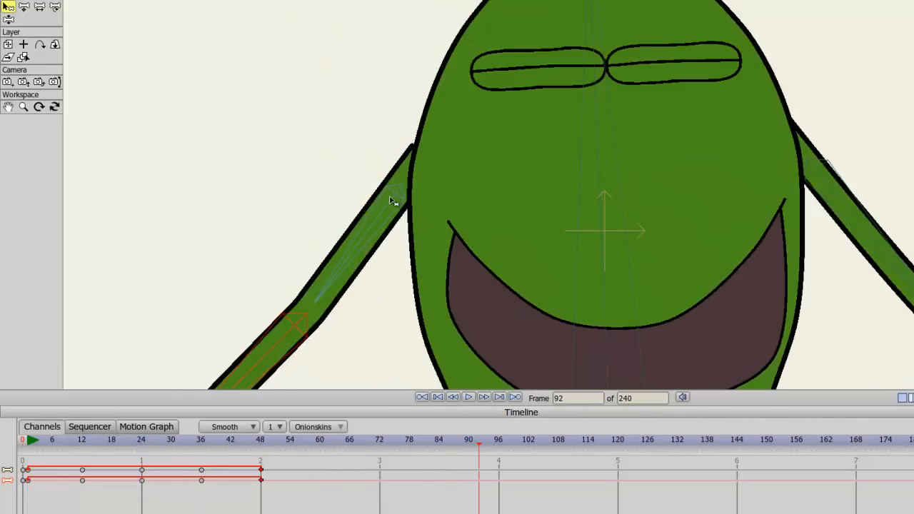
scroll(392, 202, "up", 2)
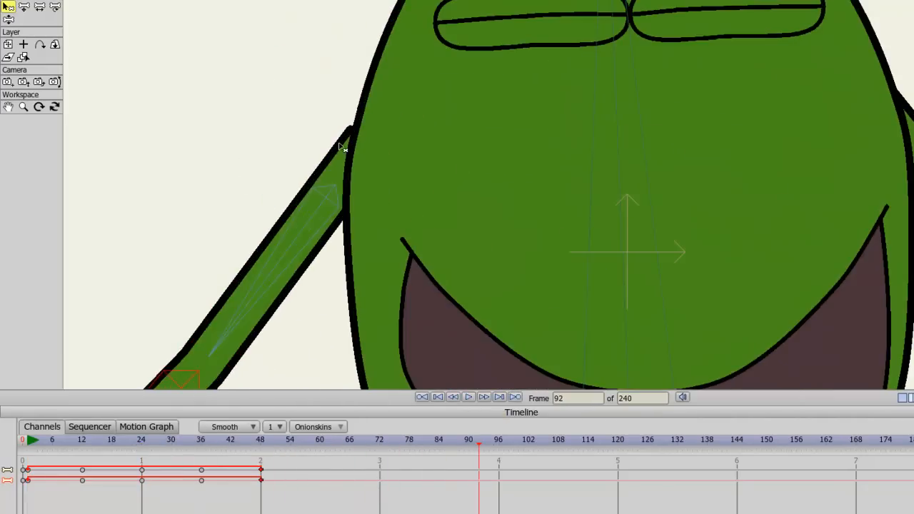
left_click(24, 443)
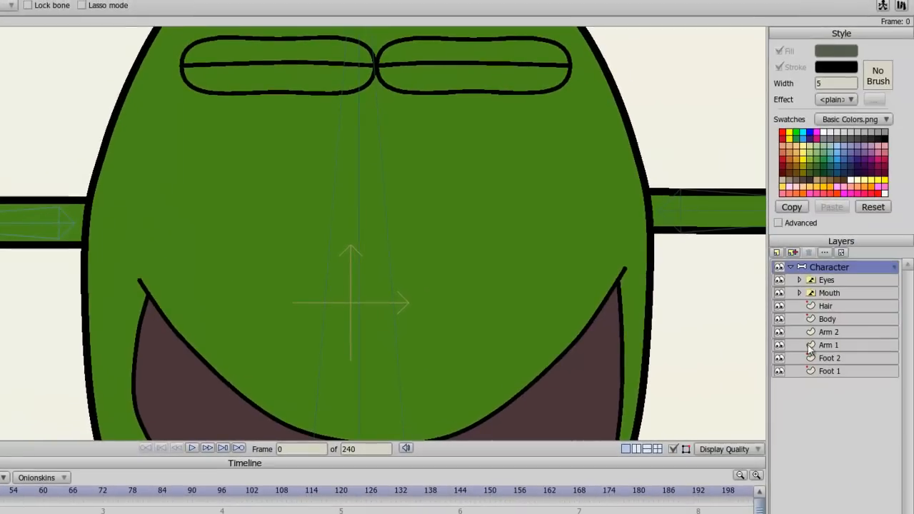
left_click(830, 345)
key("t")
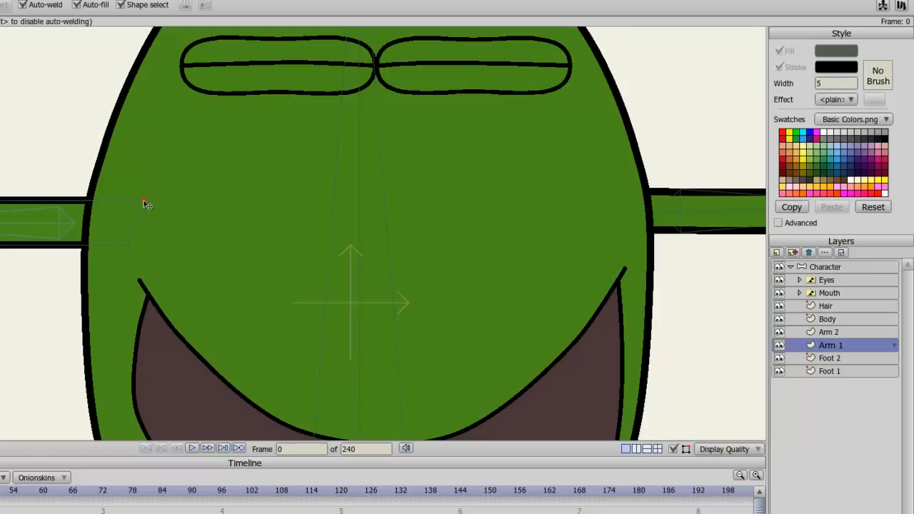
left_click(854, 267)
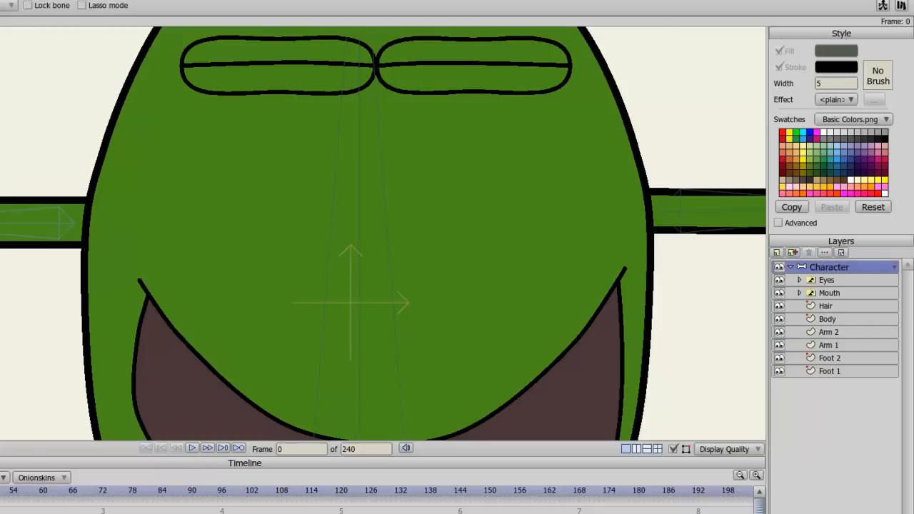
key("space")
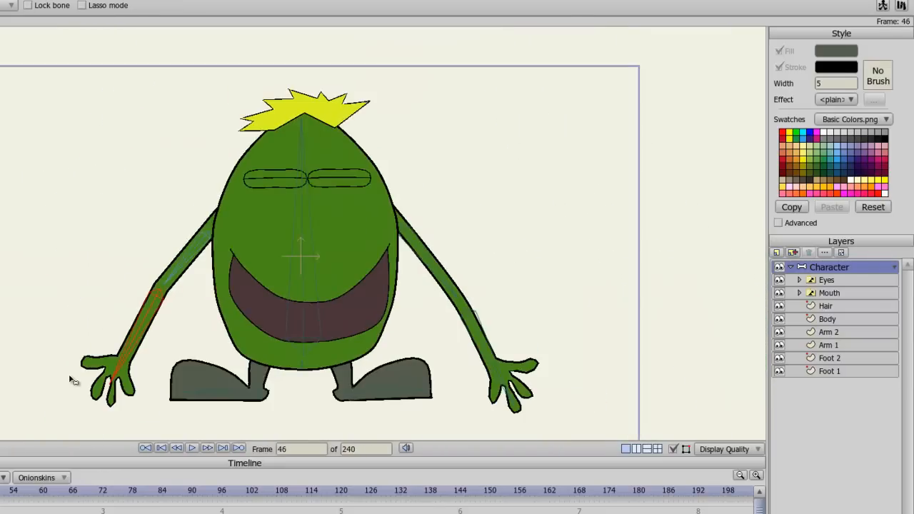
left_click_drag(70, 377, 62, 344)
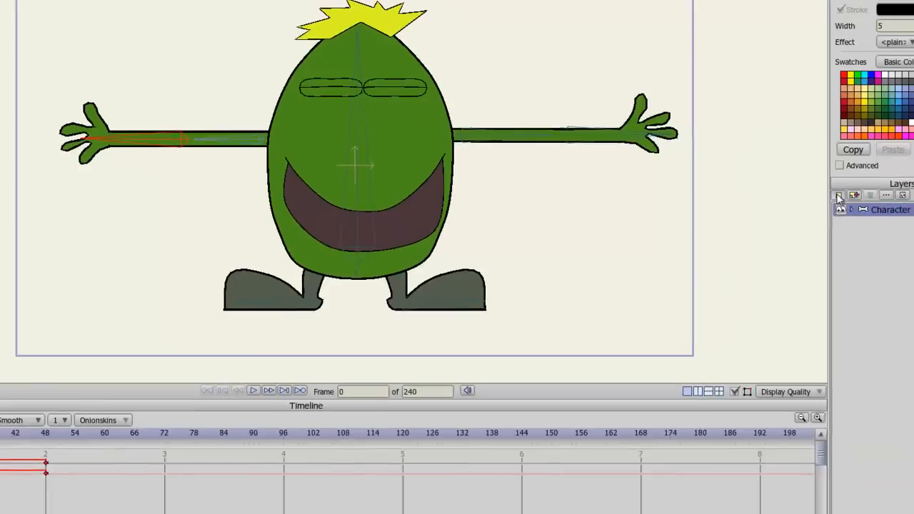
Step: Add a new vector layer named Sky and place it below the Character group
left_click(777, 193)
left_click(788, 204)
type("Sky")
key("Return")
left_click_drag(830, 211, 829, 224)
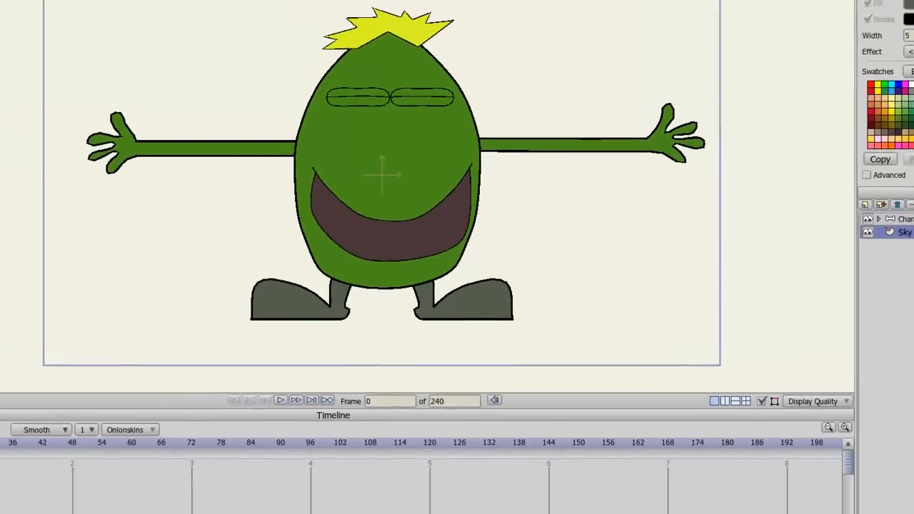
Step: Pick the rectangle tool, set the fill effect to Gradient and make the gradient's start colour light blue
left_click(39, 47)
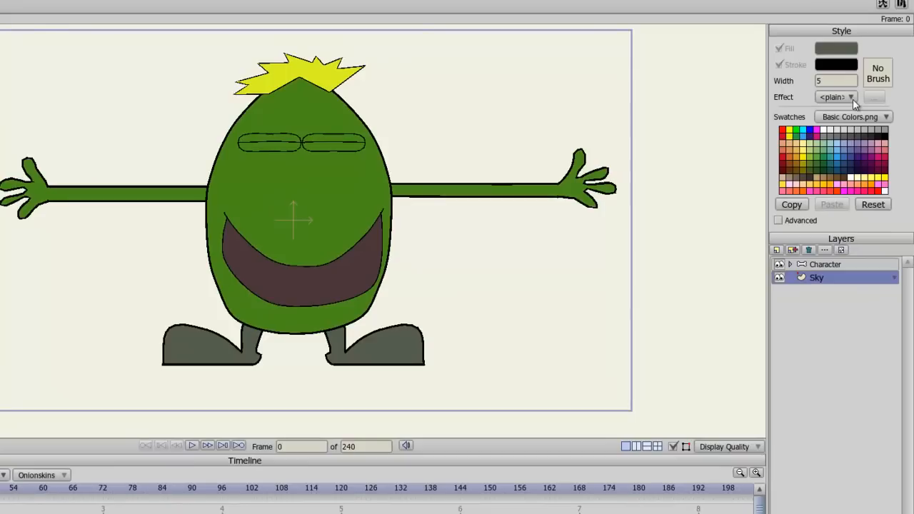
left_click(852, 98)
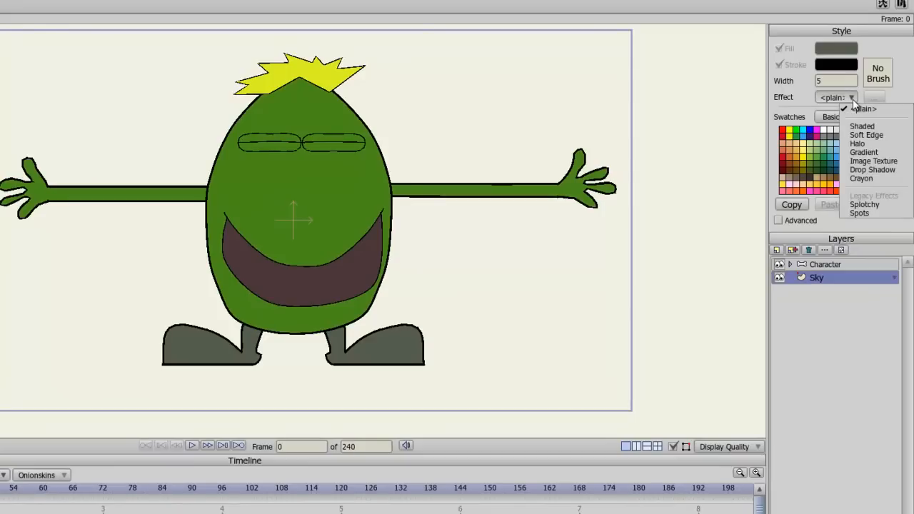
left_click(865, 152)
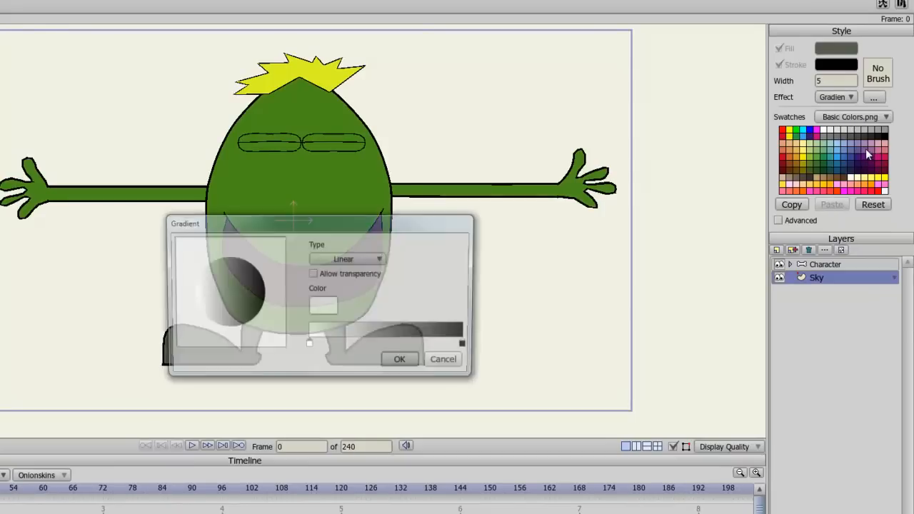
double_click(310, 348)
left_click(358, 287)
left_click_drag(332, 245, 332, 235)
left_click(387, 385)
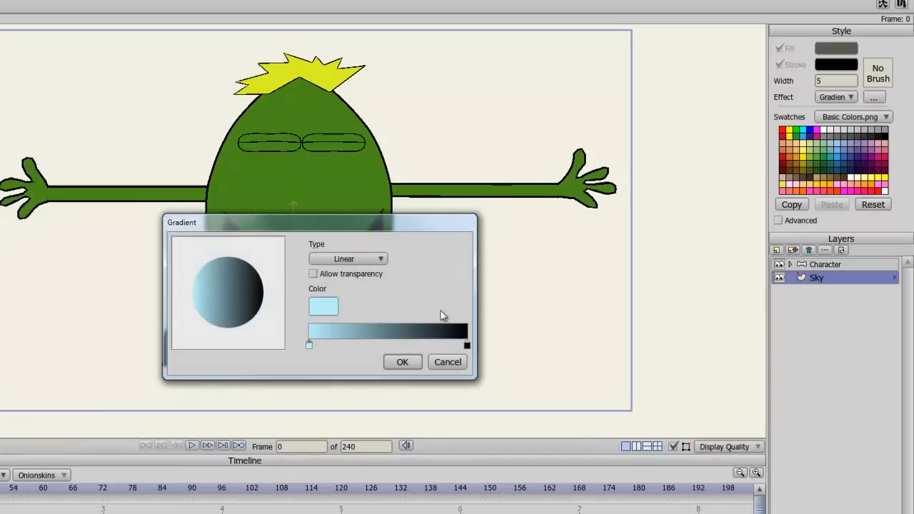
Step: Set the gradient's end colour to blue 547AE6 and confirm the gradient settings
double_click(466, 346)
left_click(357, 272)
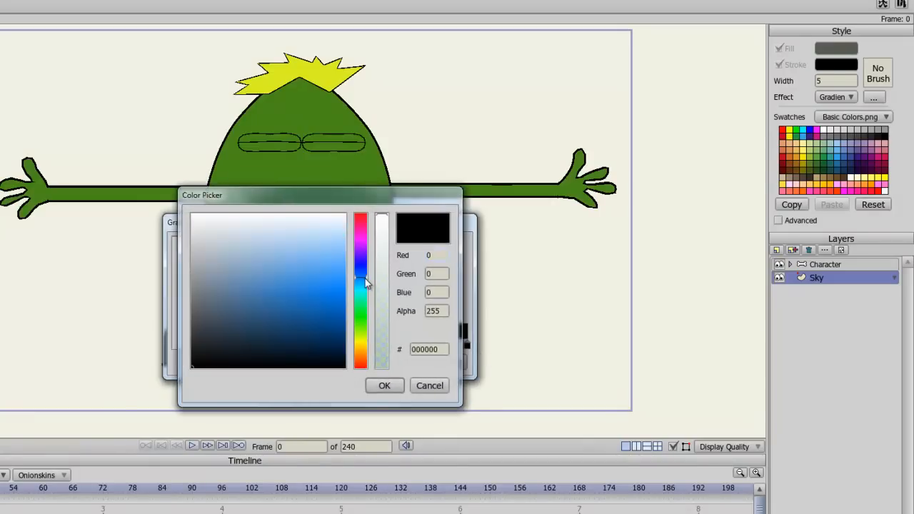
left_click(317, 249)
left_click_drag(317, 248, 305, 273)
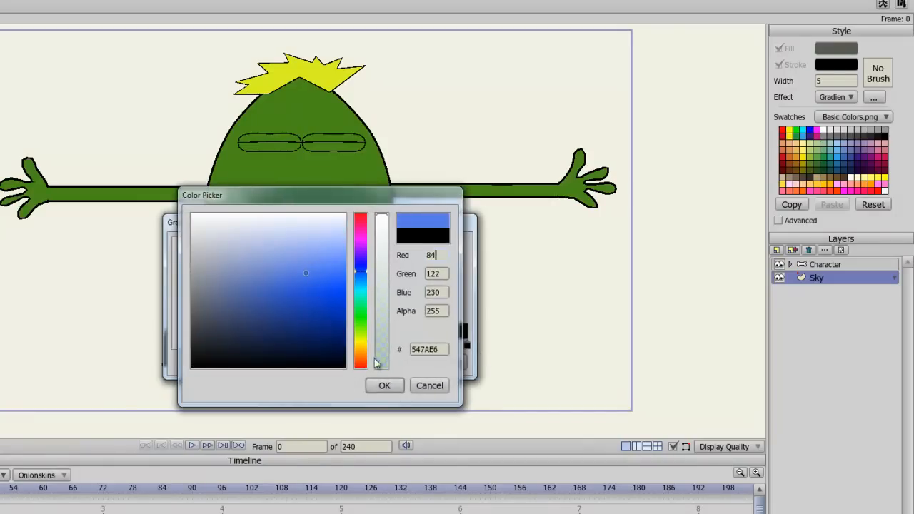
left_click(380, 385)
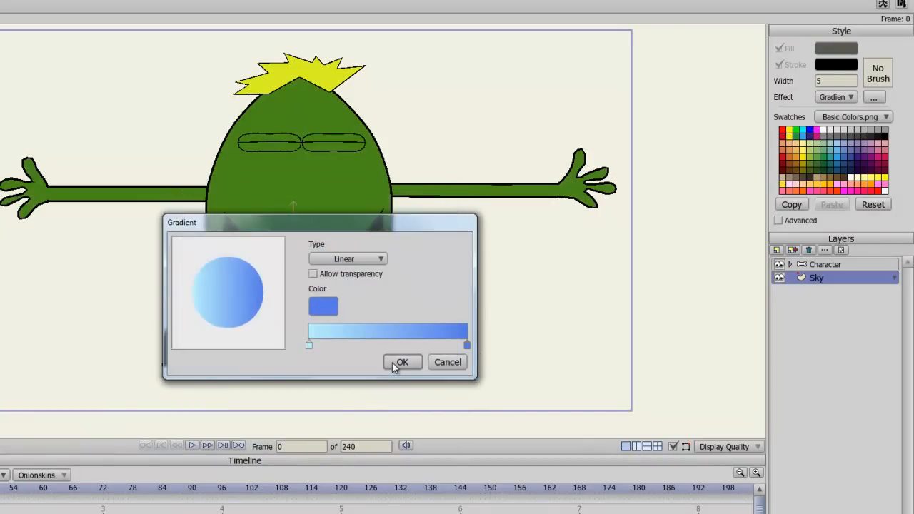
left_click(392, 364)
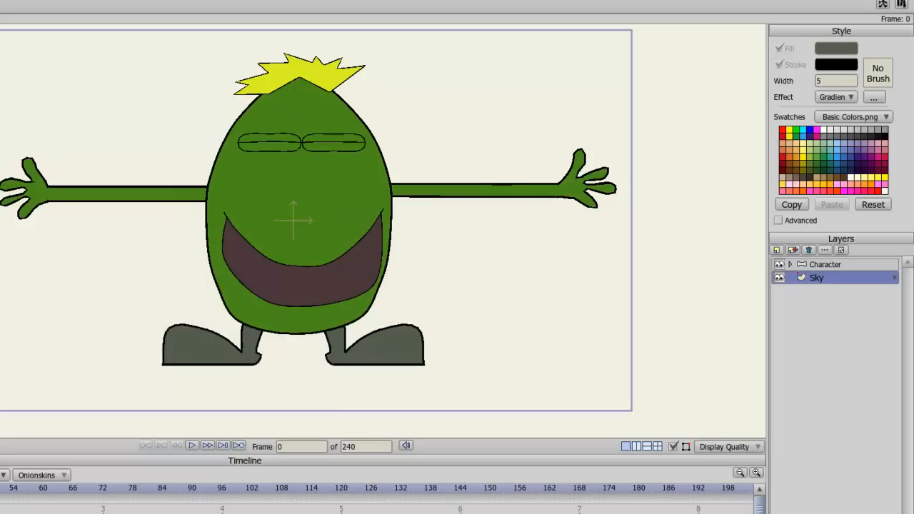
Step: Draw a gradient rectangle covering the whole frame on the Sky layer
left_click_drag(0, 26, 642, 419)
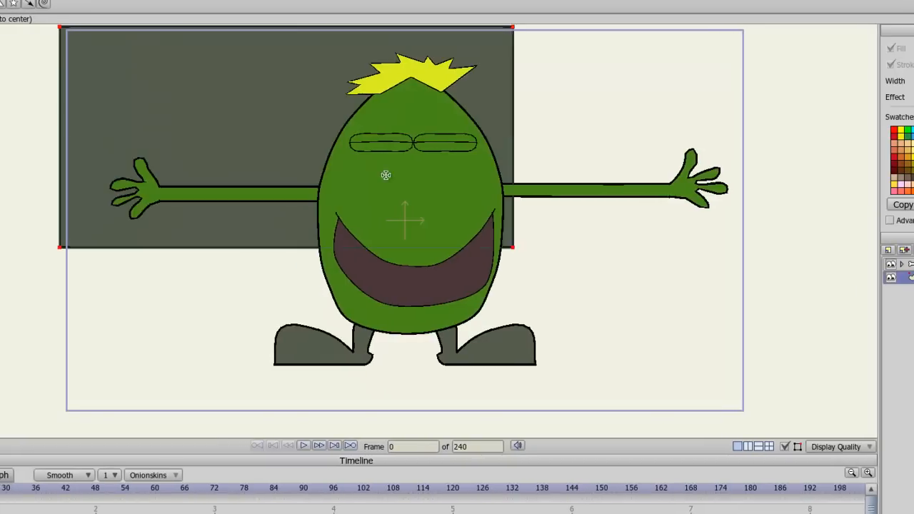
left_click_drag(752, 418, 750, 415)
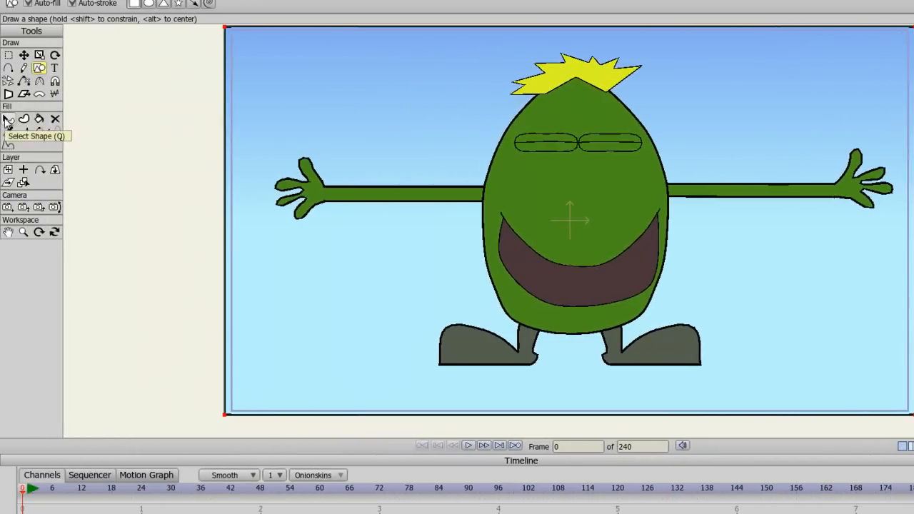
left_click(7, 120)
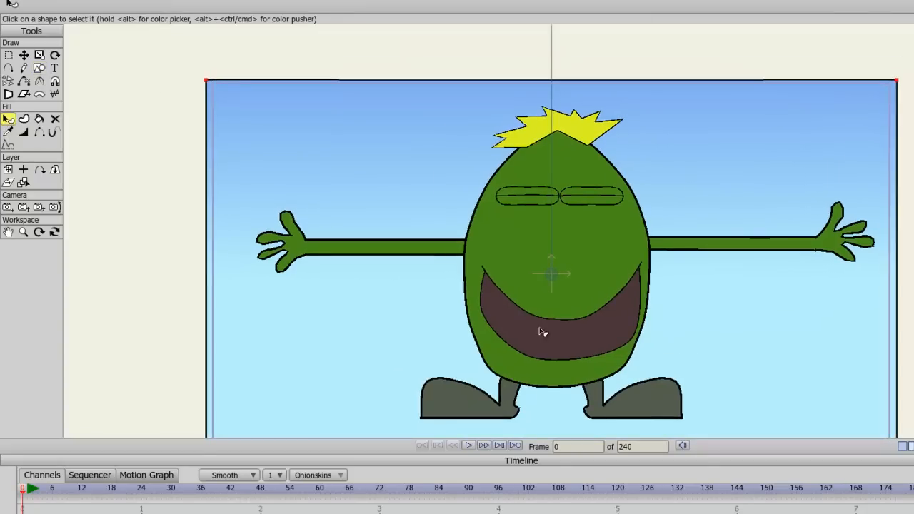
left_click_drag(551, 278, 444, 442)
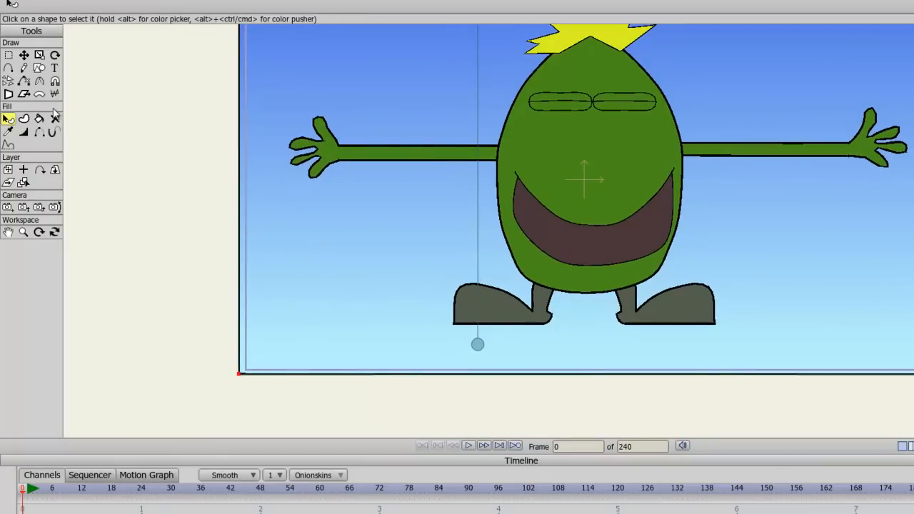
Step: Add a new vector layer named Ground above the Sky layer
left_click(26, 57)
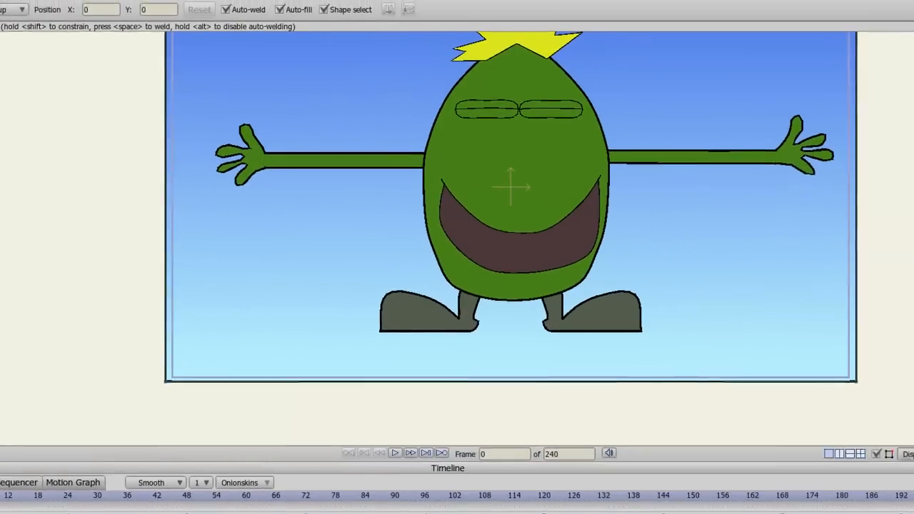
left_click(794, 277)
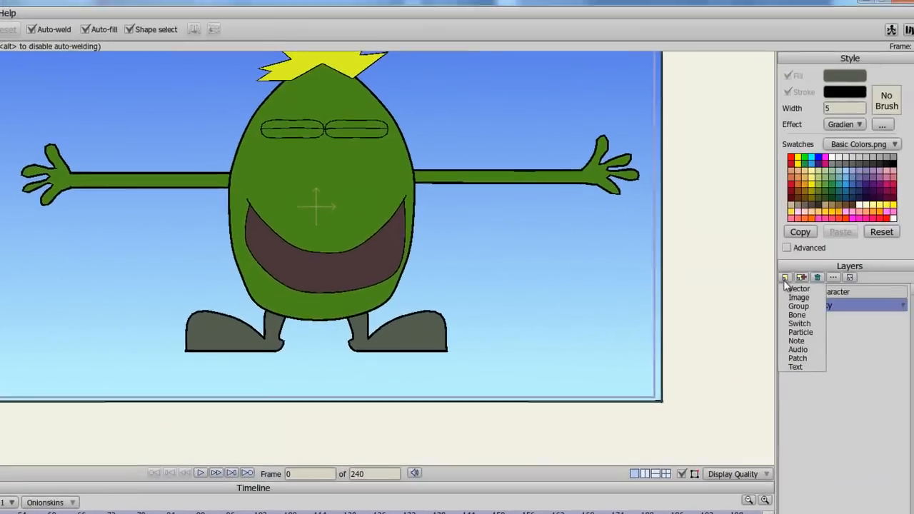
left_click(784, 290)
type("Ground")
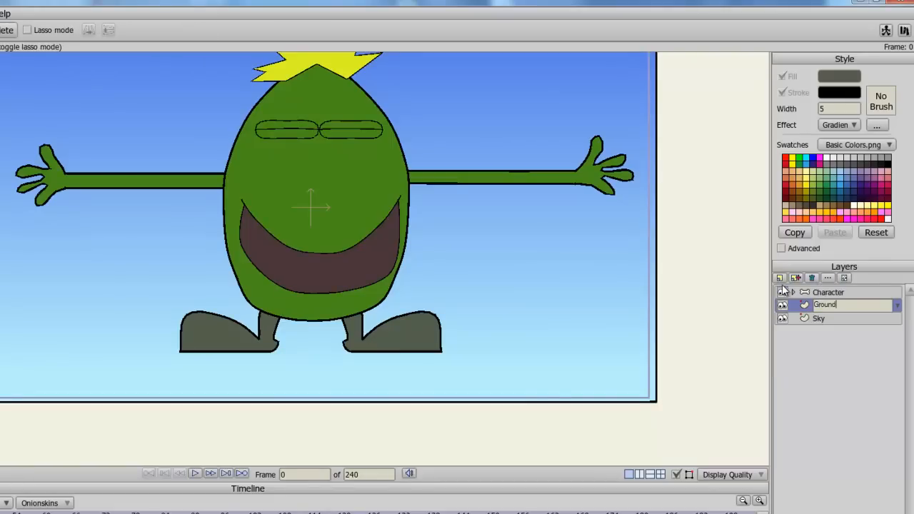
key("Return")
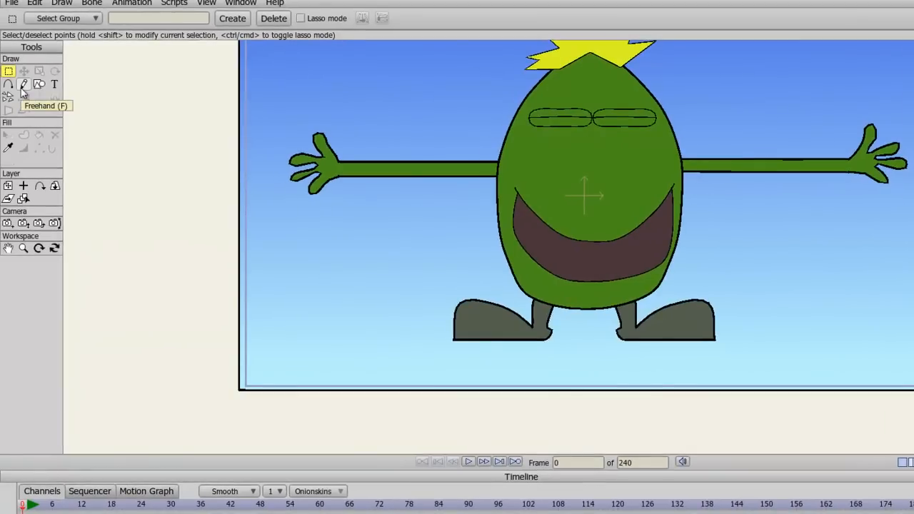
Step: Choose the freehand tool and set the stroke and fill colours to dark olive greens
left_click(23, 86)
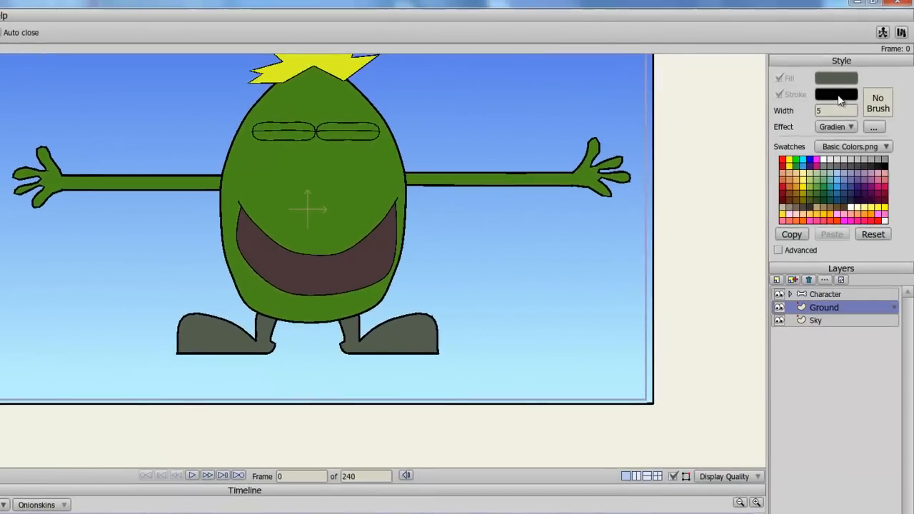
left_click(836, 94)
mouse_move(360, 355)
left_mouse_down()
mouse_move(361, 369)
mouse_move(361, 361)
left_mouse_up()
mouse_move(326, 332)
left_mouse_down()
mouse_move(323, 306)
mouse_move(331, 330)
left_mouse_up()
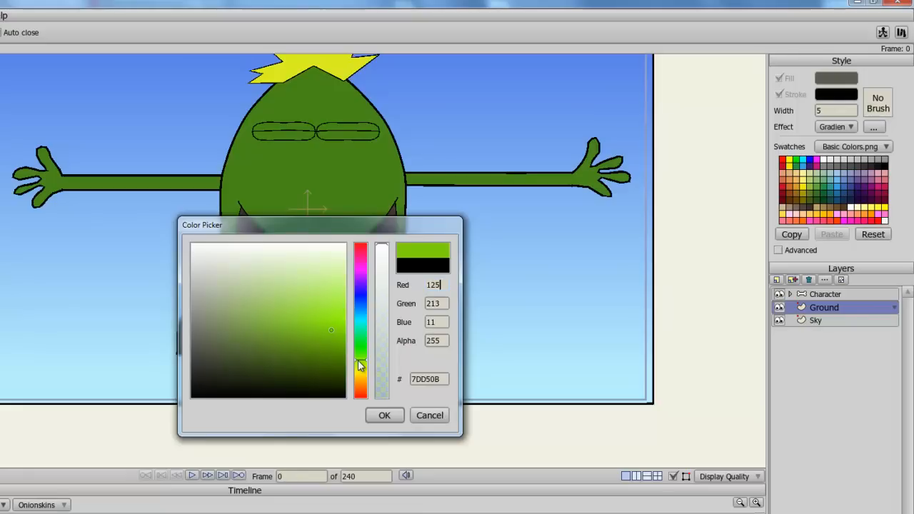
mouse_move(337, 362)
left_mouse_down()
mouse_move(331, 373)
mouse_move(231, 367)
left_mouse_up()
left_click(384, 415)
left_click(836, 78)
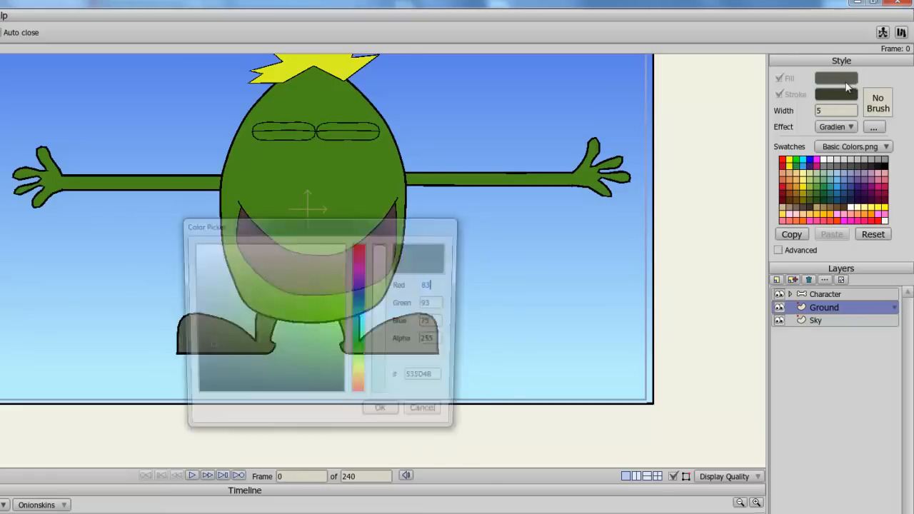
mouse_move(298, 366)
left_mouse_down()
mouse_move(232, 341)
mouse_move(267, 357)
mouse_move(316, 353)
mouse_move(216, 321)
left_mouse_up()
left_click(384, 415)
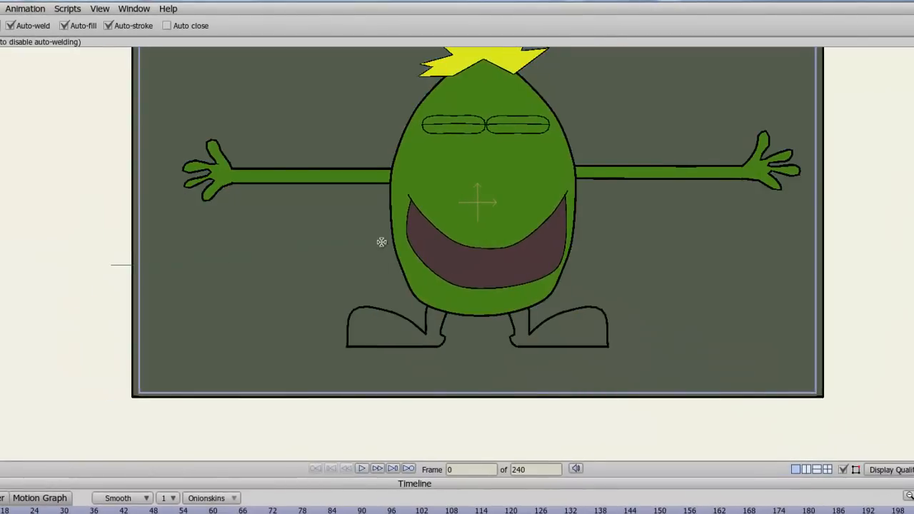
Step: Draw a freehand hilly ground shape across the lower frame and switch its effect from Gradient to plain
left_click_drag(582, 260, 855, 232)
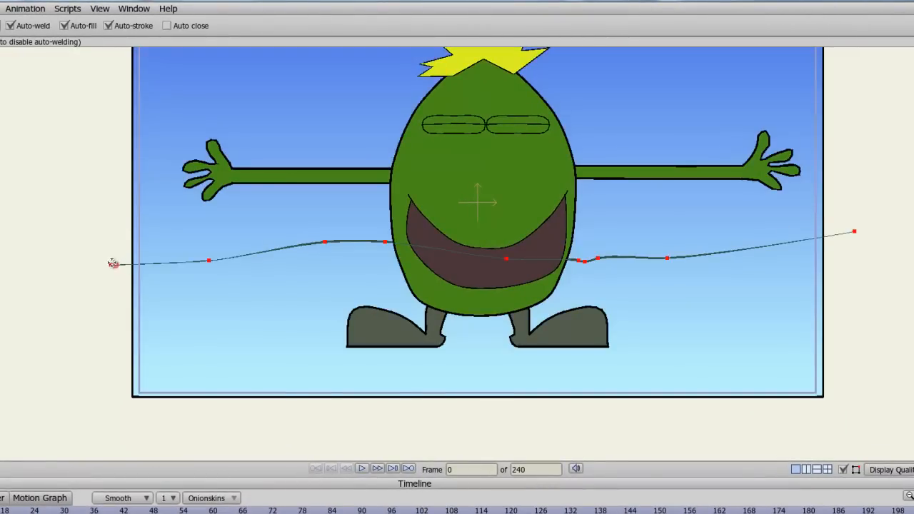
mouse_move(111, 265)
left_mouse_down()
mouse_move(102, 306)
mouse_move(113, 417)
mouse_move(504, 450)
mouse_move(902, 418)
mouse_move(900, 362)
mouse_move(856, 231)
left_mouse_up()
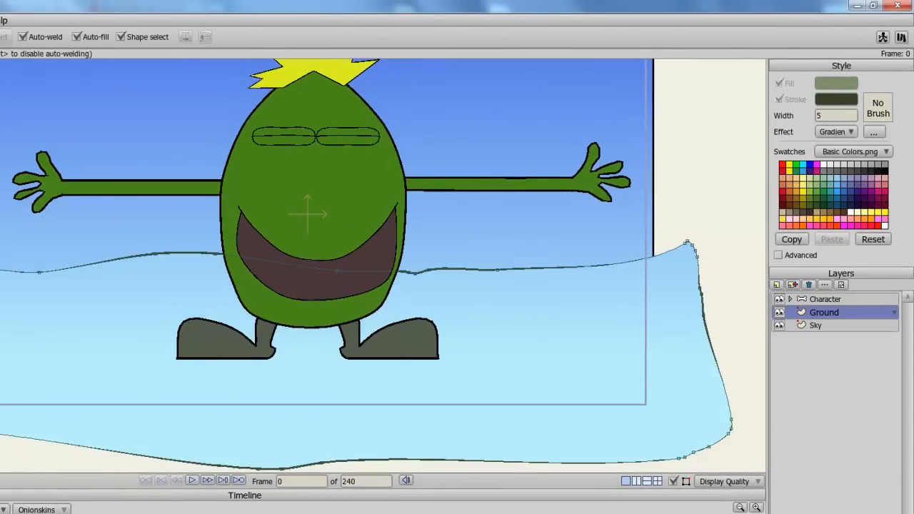
key("q")
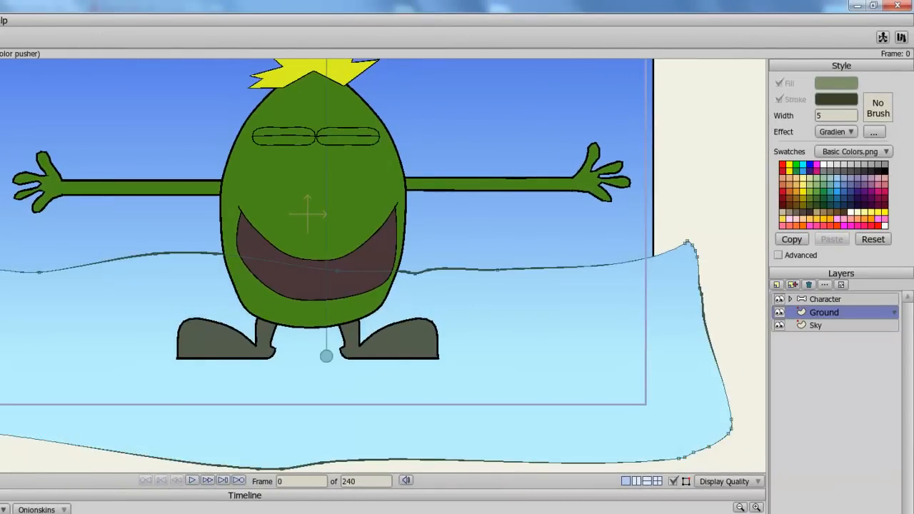
left_click(91, 344)
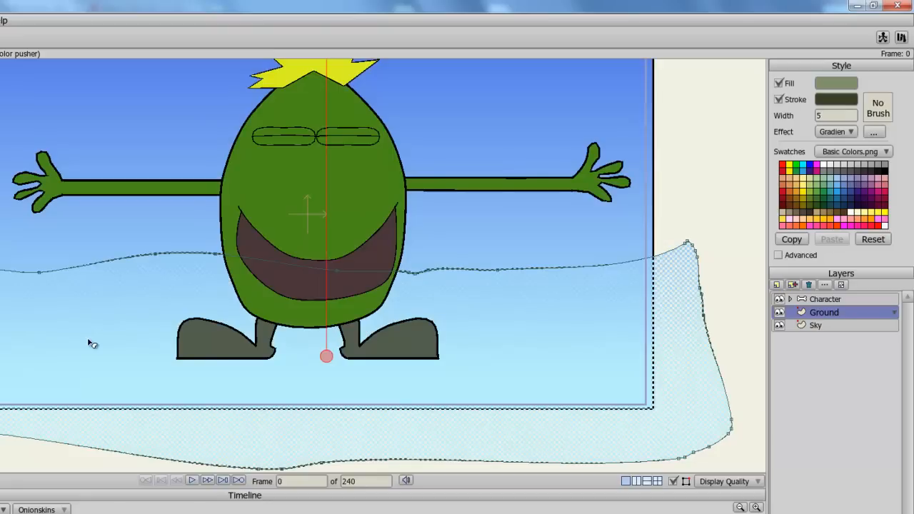
left_click(849, 133)
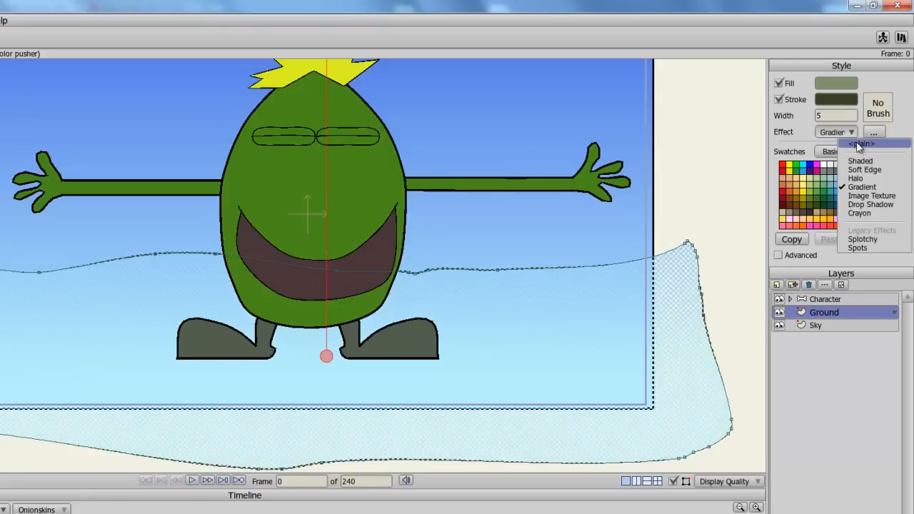
left_click(857, 143)
left_click(731, 187)
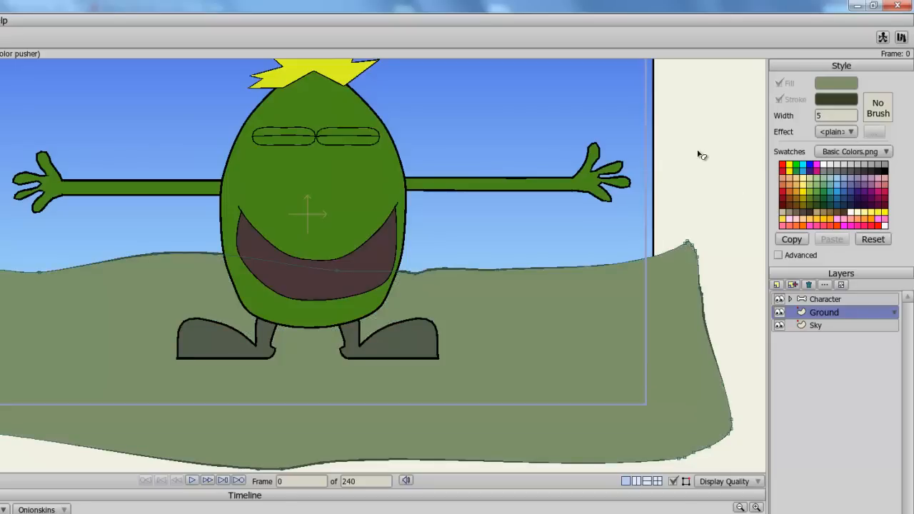
left_click_drag(698, 150, 674, 237)
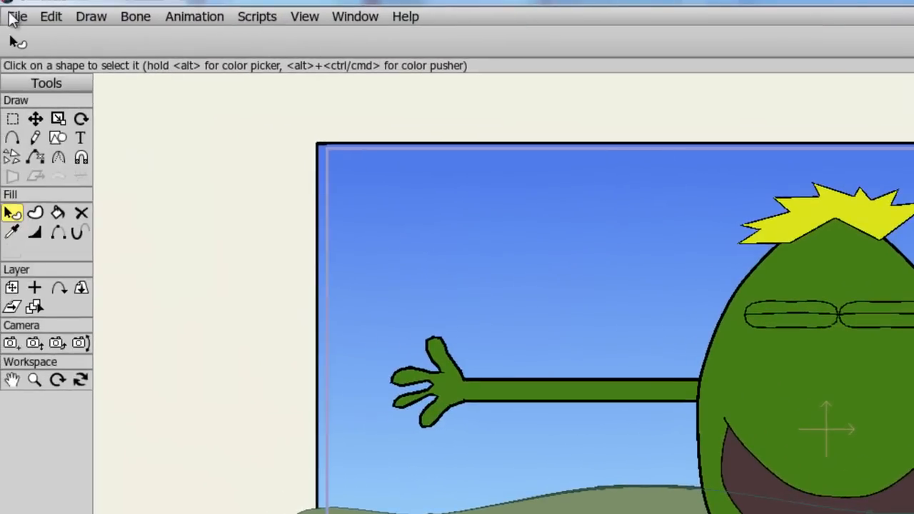
Step: Import the Tree 2 scenery prop and move it to the right side of the frame
left_click(14, 17)
mouse_move(147, 243)
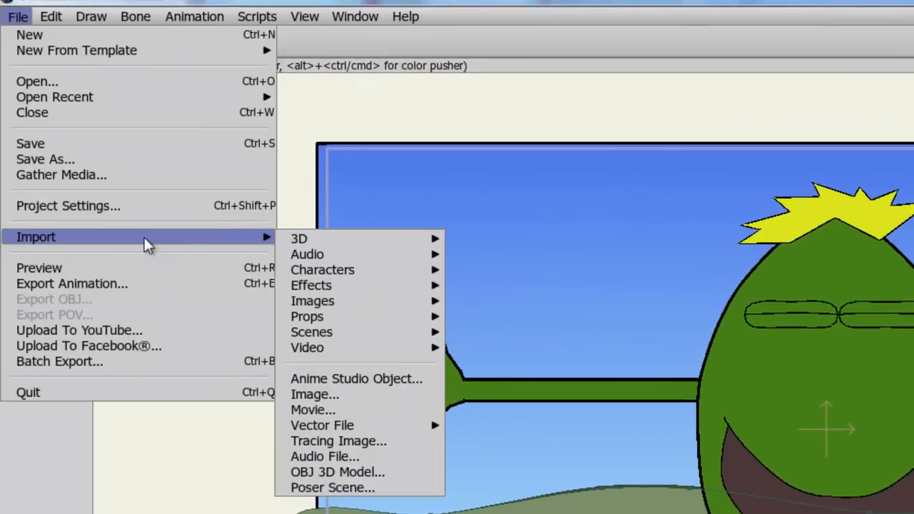
mouse_move(367, 320)
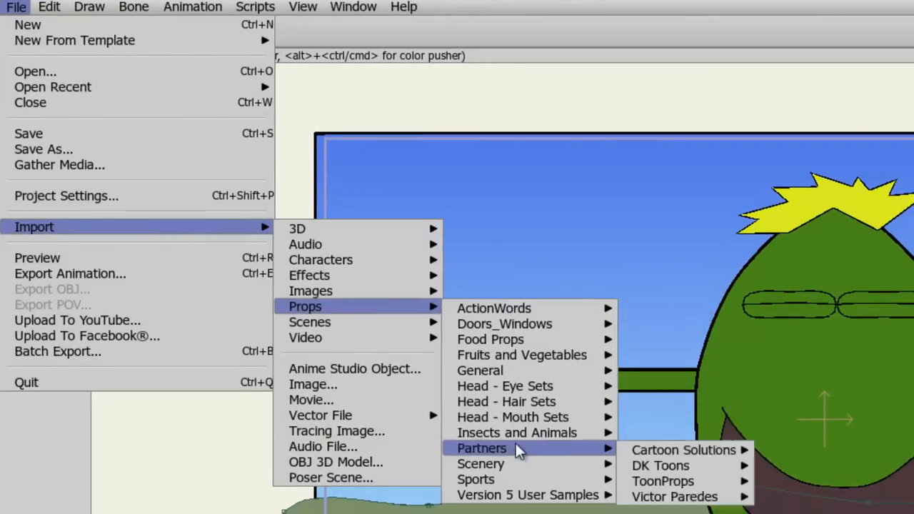
mouse_move(483, 473)
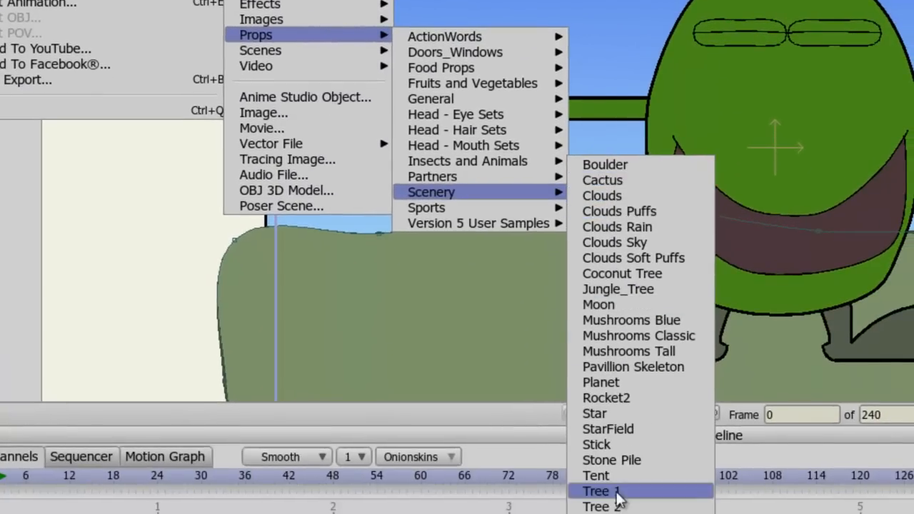
left_click(617, 507)
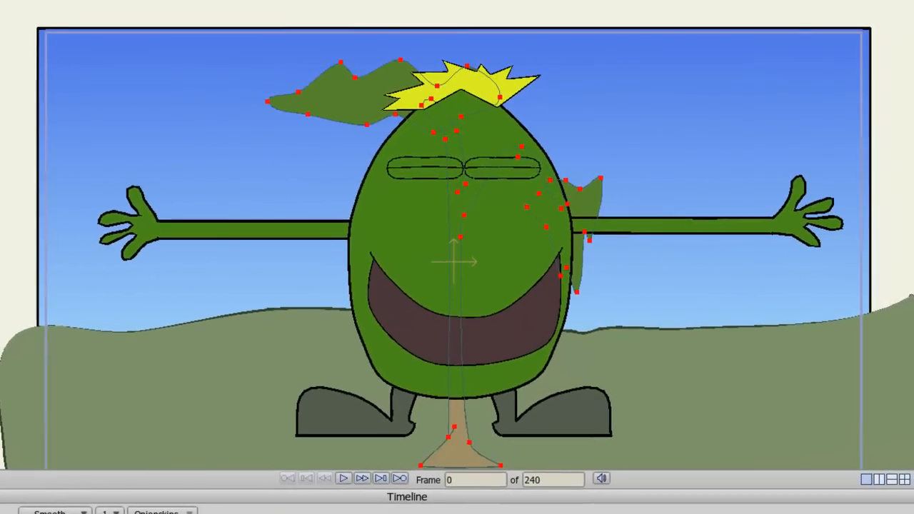
left_click_drag(495, 418, 766, 371)
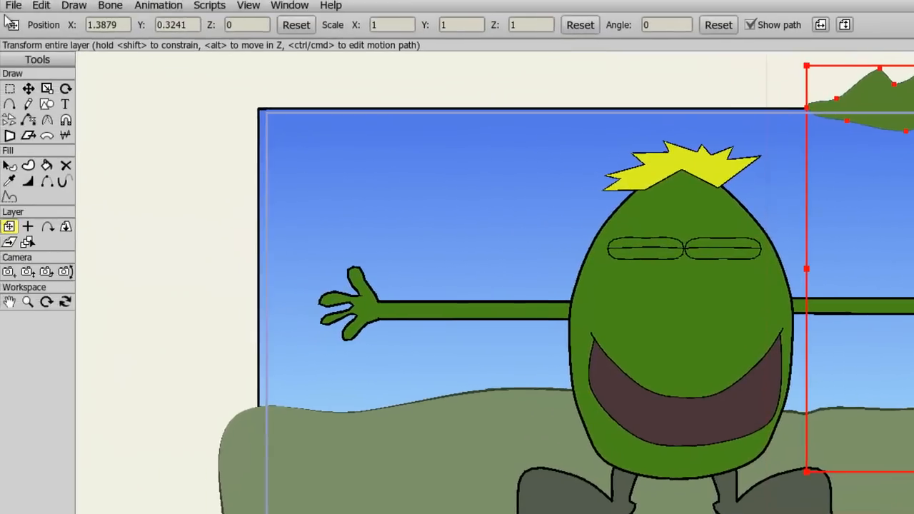
Step: Import the Tree 4 scenery prop and position it at the frame's left edge
left_click(14, 5)
mouse_move(79, 185)
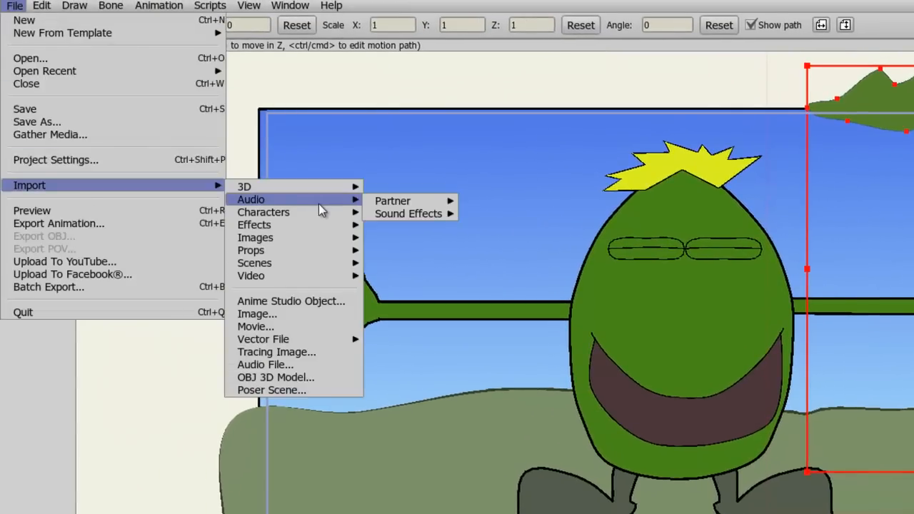
mouse_move(322, 263)
mouse_move(300, 250)
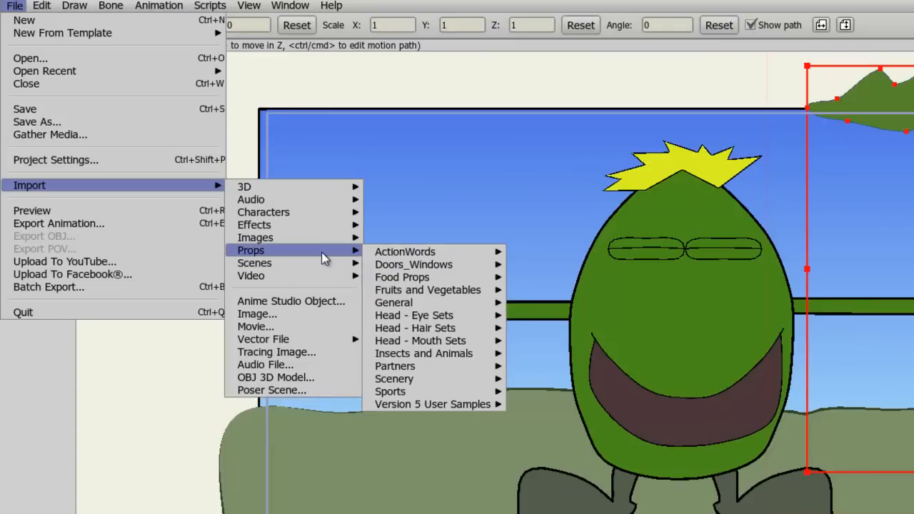
mouse_move(464, 405)
mouse_move(396, 378)
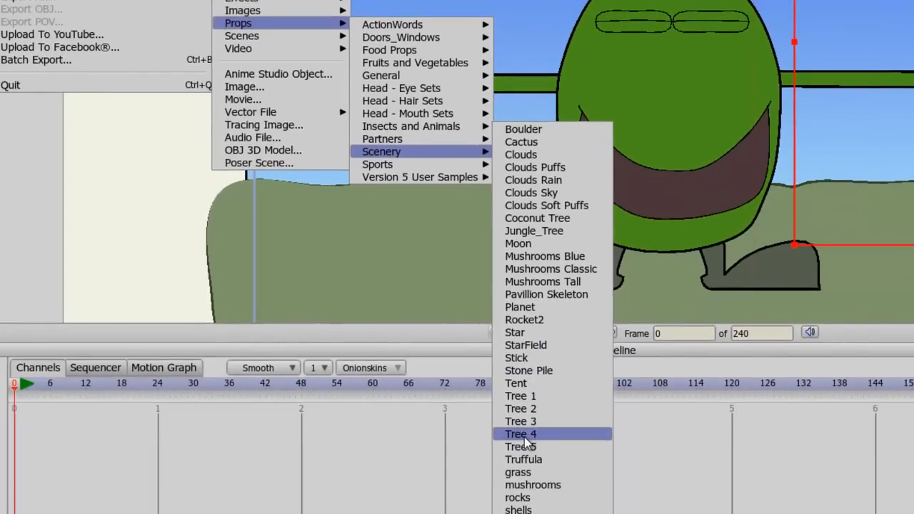
left_click(524, 459)
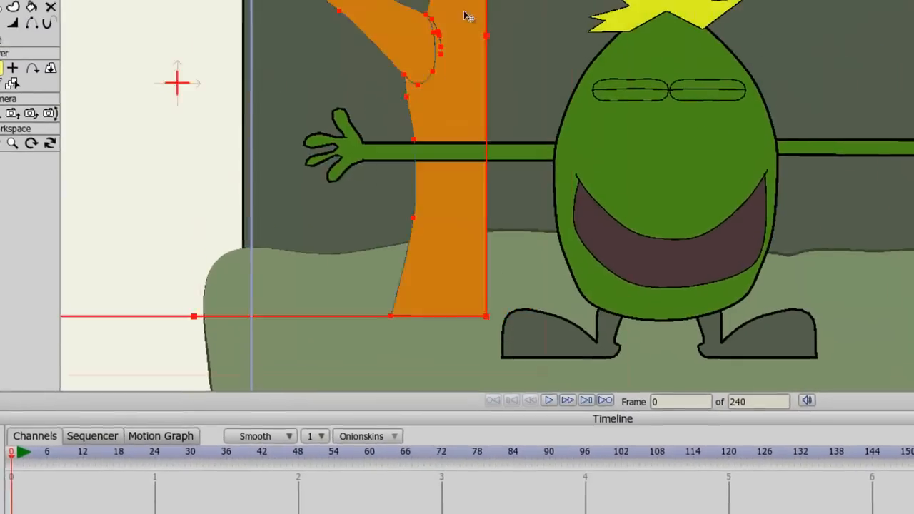
left_click_drag(468, 16, 317, 0)
left_click_drag(309, 134, 307, 135)
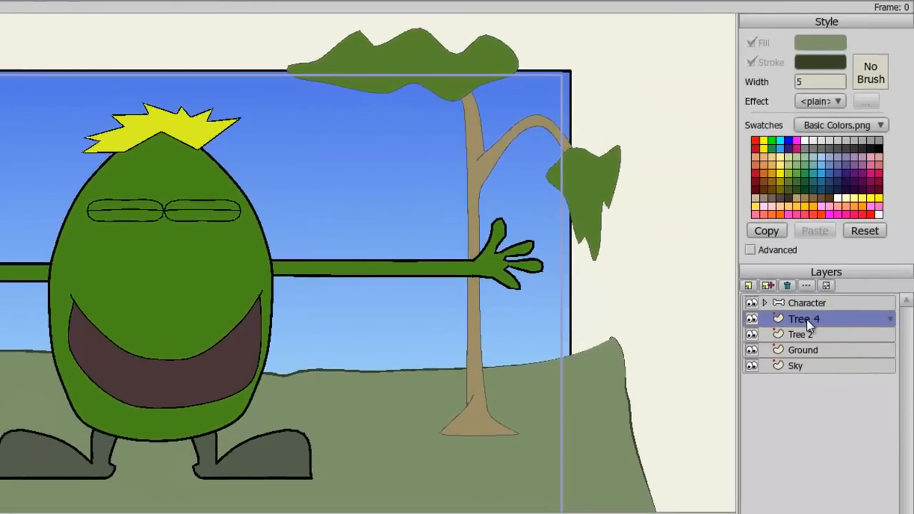
left_click_drag(807, 323, 802, 300)
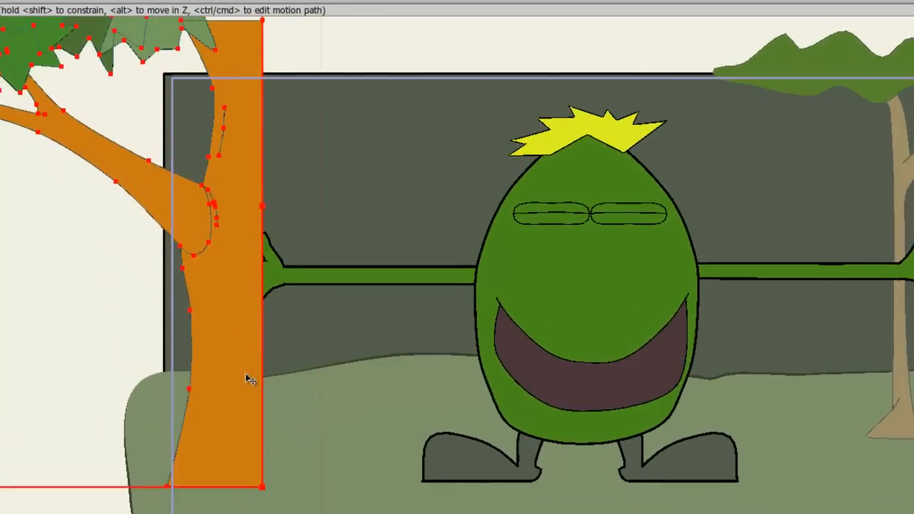
left_click_drag(245, 373, 242, 353)
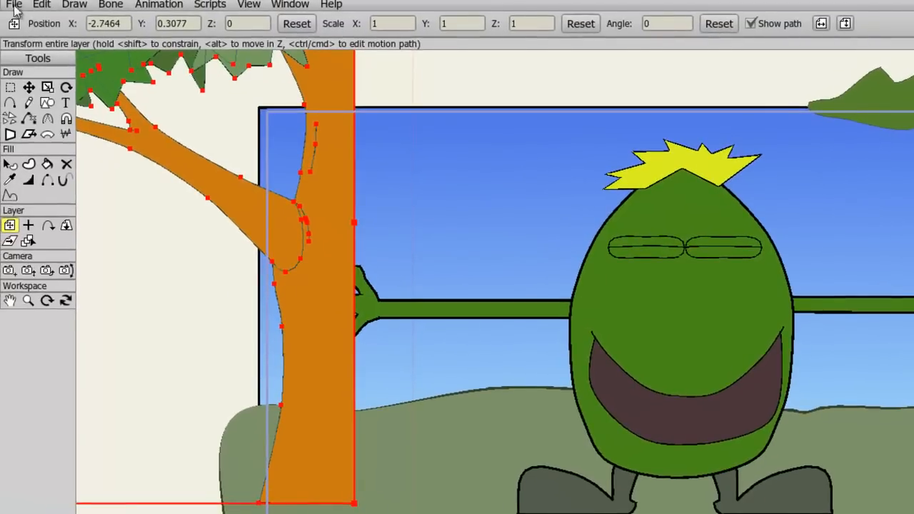
Step: Import the Clouds Puffs scenery prop into the scene
left_click(14, 5)
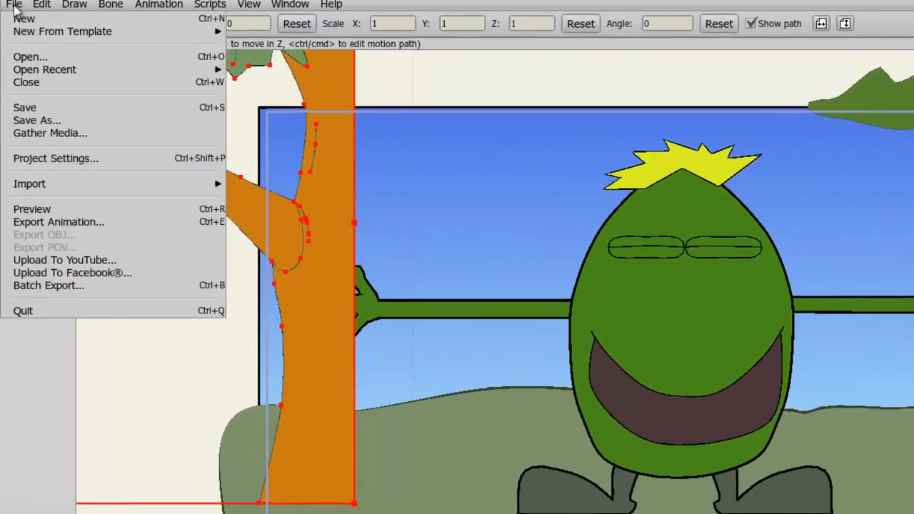
mouse_move(54, 185)
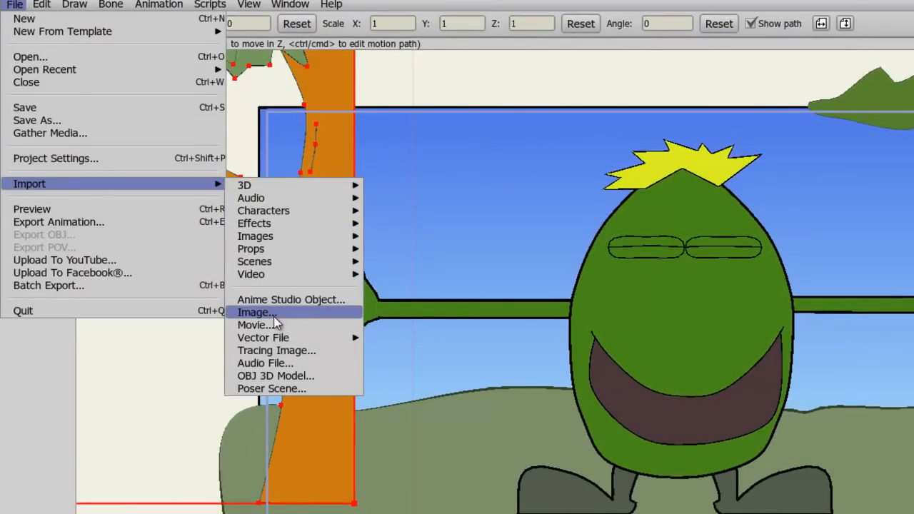
mouse_move(281, 248)
mouse_move(398, 376)
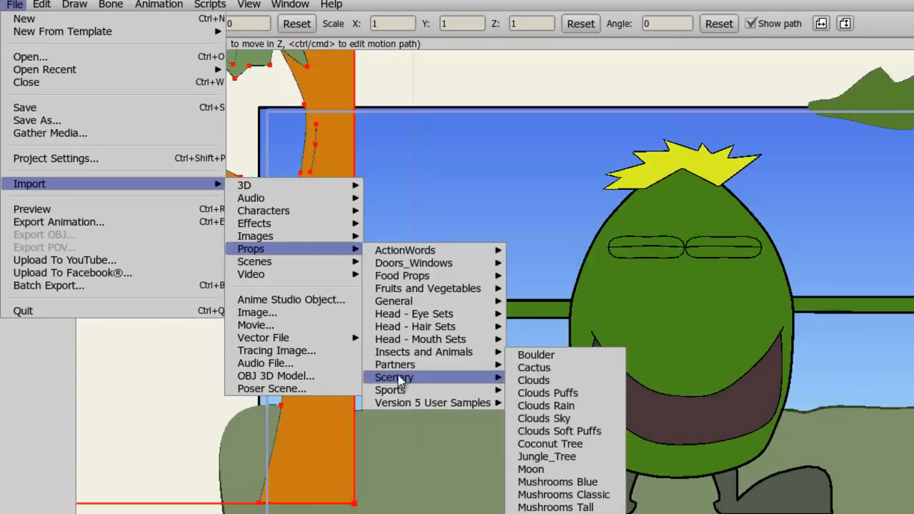
left_click(563, 395)
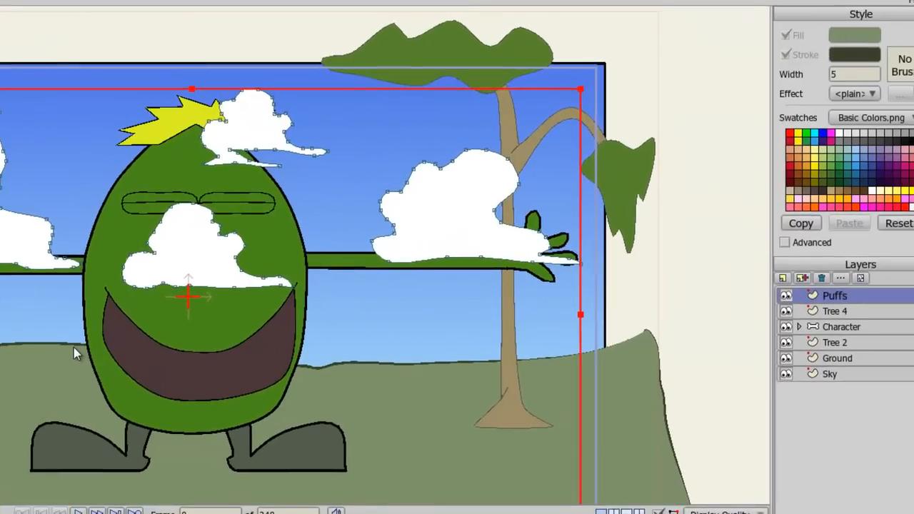
Step: Move the Puffs layer down to sit just above Sky and raise the clouds higher in the sky
left_click_drag(843, 295, 850, 365)
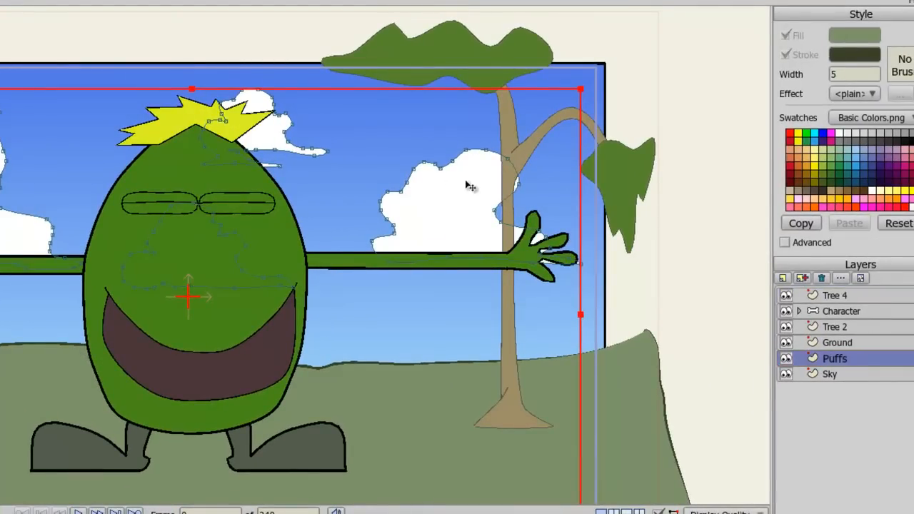
left_click_drag(477, 205, 475, 131)
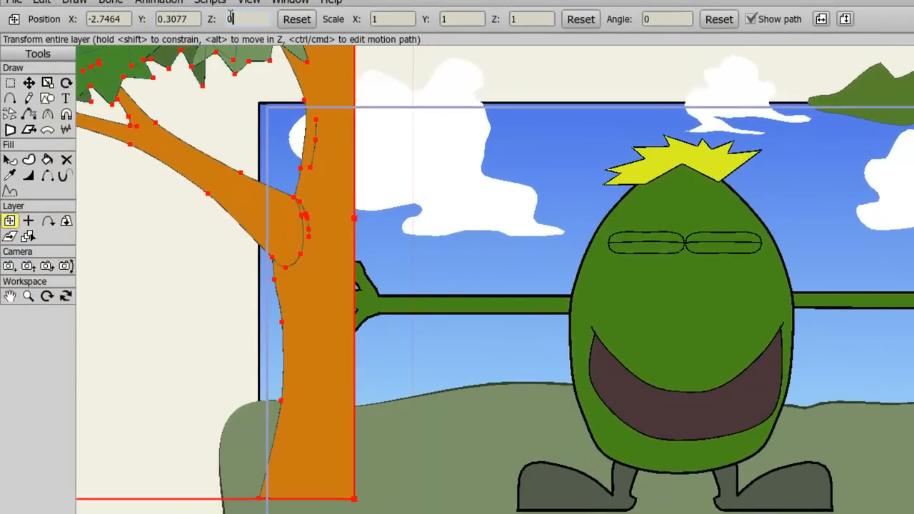
Step: Edit Tree 4's Z position and adjust its layer translation keys at frame 0 in the motion graph
left_click_drag(231, 15, 226, 16)
key("Return")
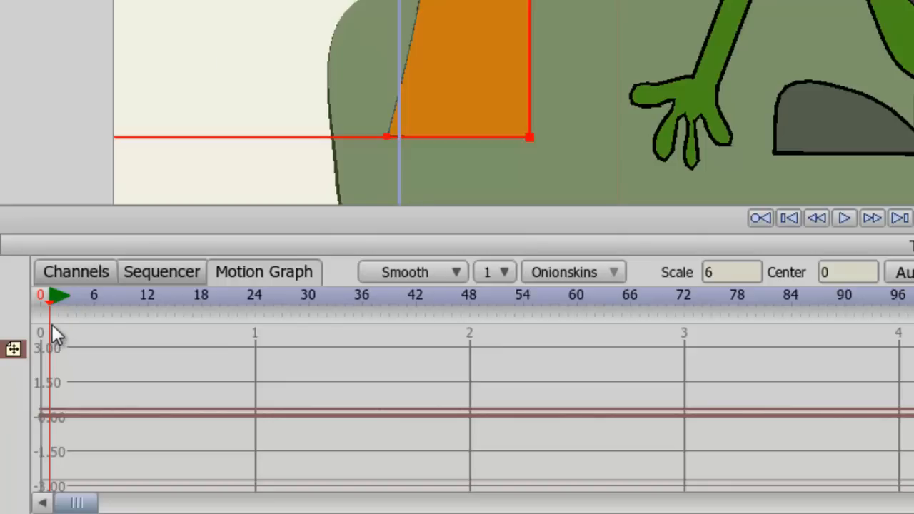
left_click(13, 351)
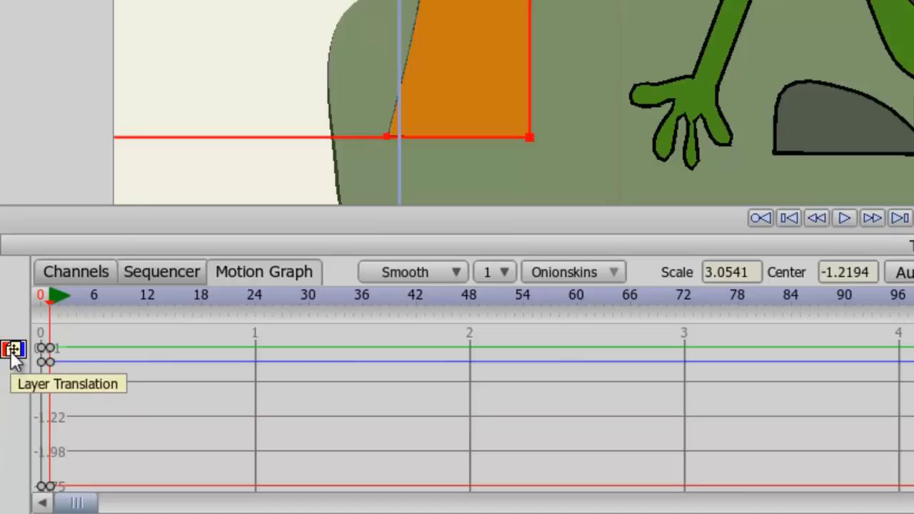
left_click(15, 351)
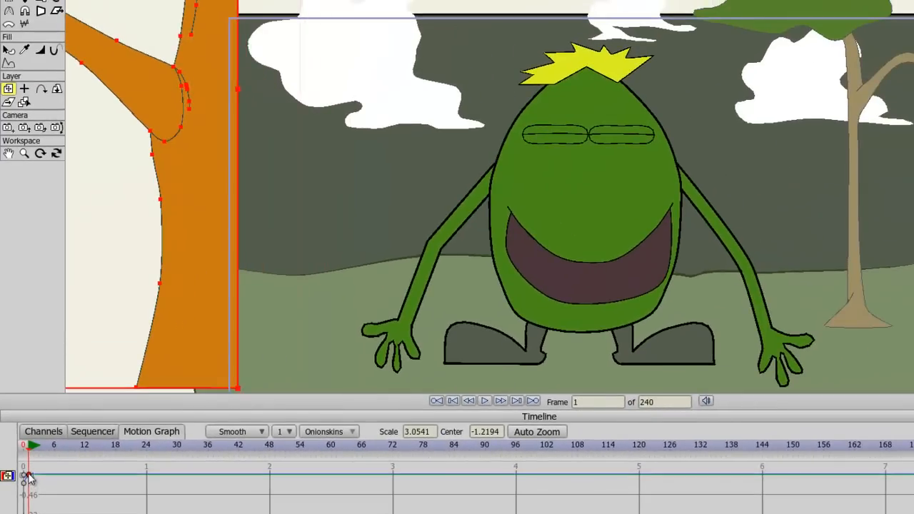
left_click_drag(29, 479, 30, 478)
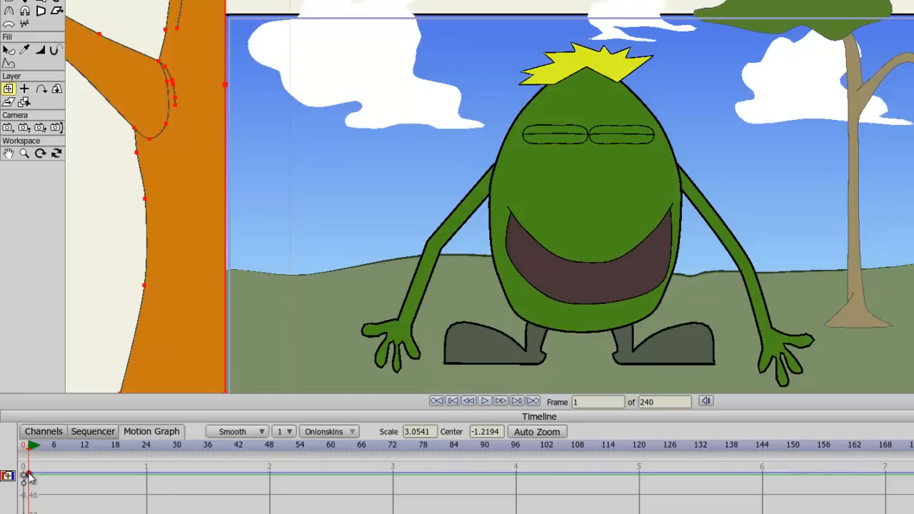
left_click_drag(29, 477, 29, 469)
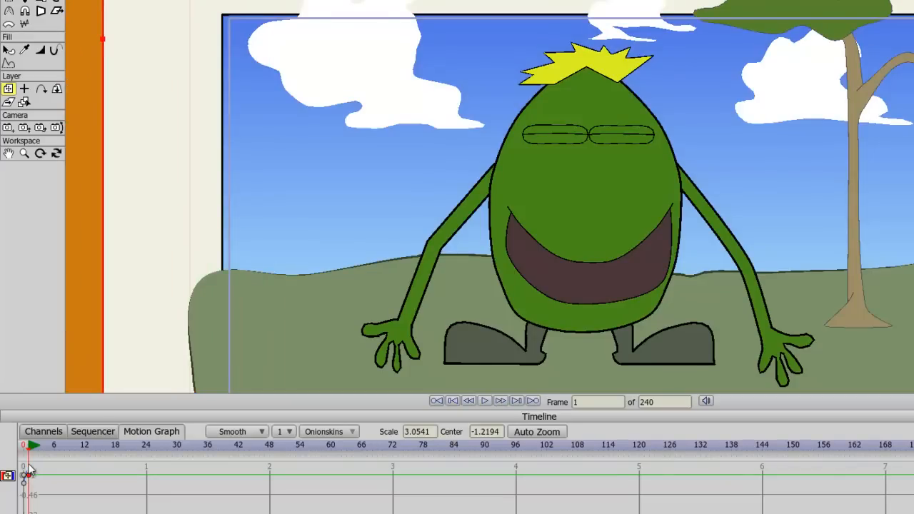
left_click(37, 433)
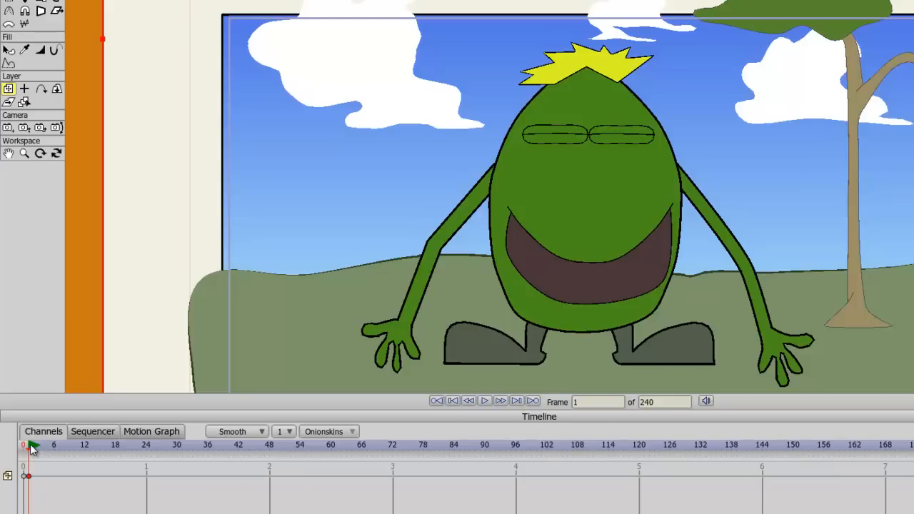
Step: Reposition Tree 4 so its trunk stands along the frame's left edge
left_click_drag(70, 327, 221, 283)
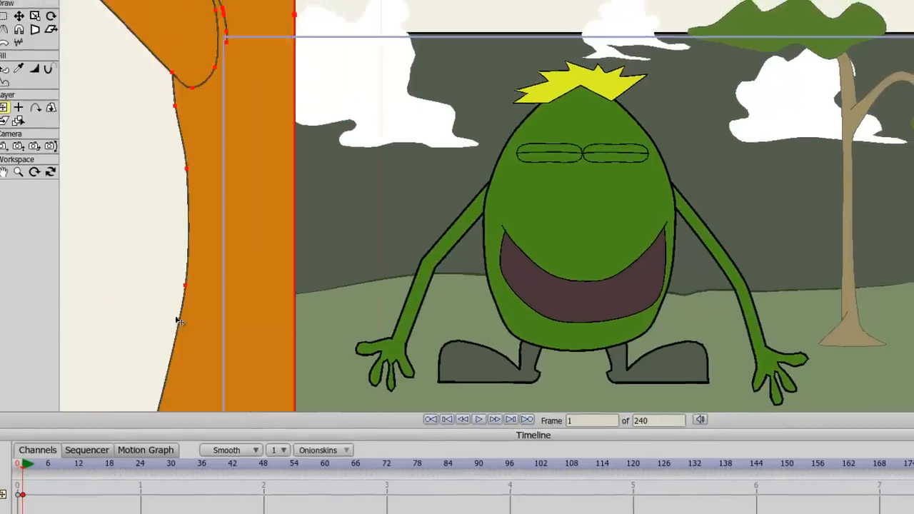
left_click_drag(201, 348, 187, 381)
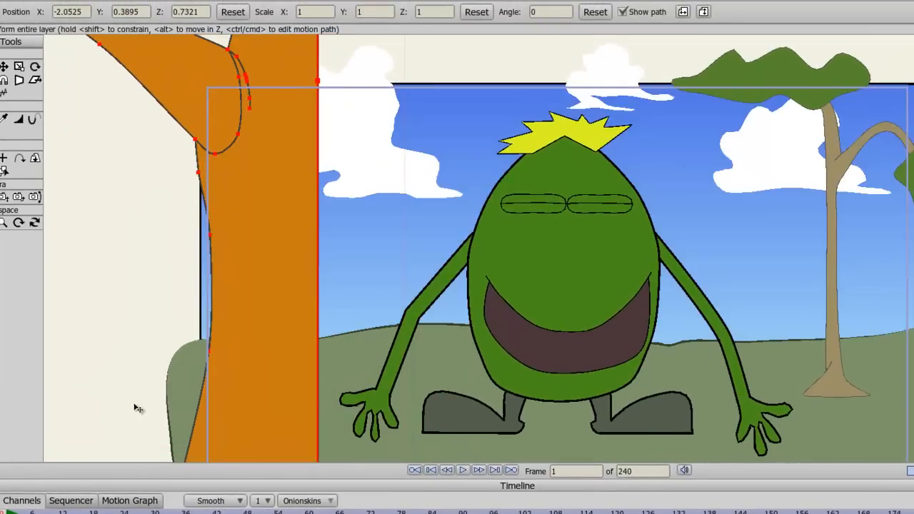
left_click_drag(218, 347, 206, 345)
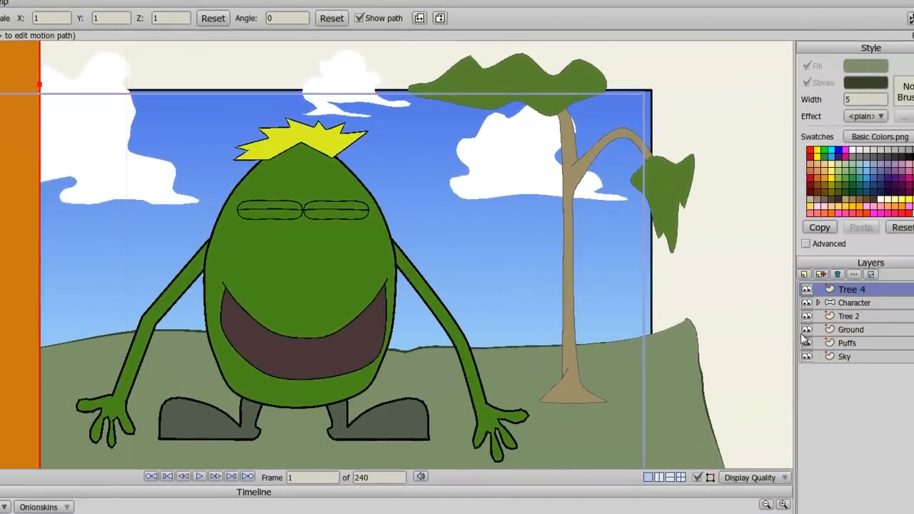
Step: Set Tree 2's Z position to -0.30 and shift the tree to the right
left_click(817, 317)
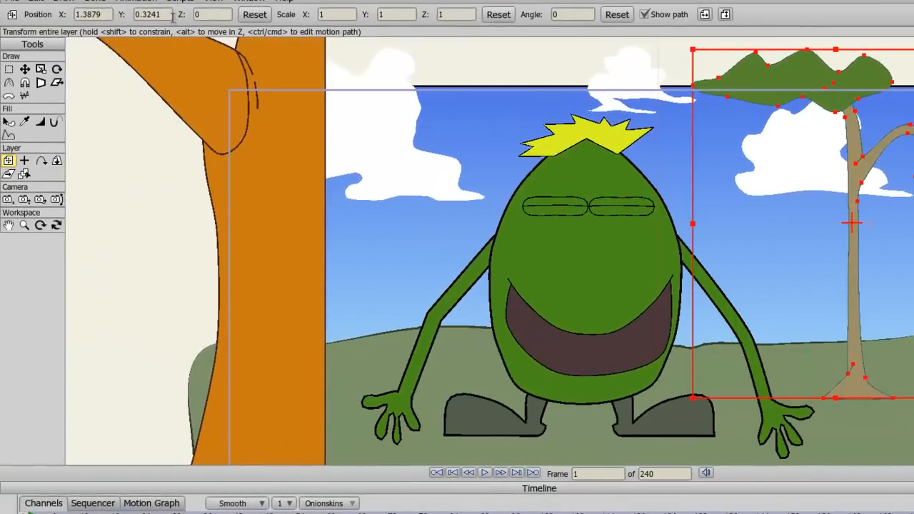
key("Tab")
type("-")
key("Return")
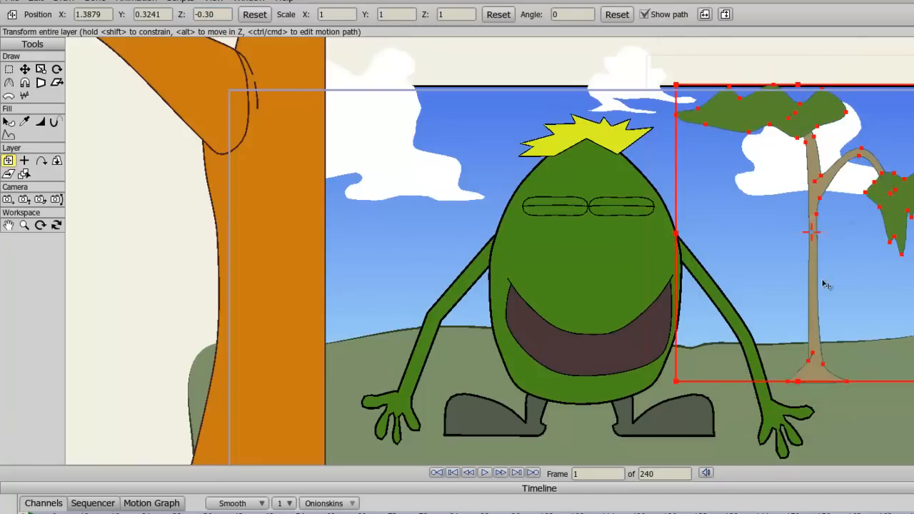
left_click_drag(814, 284, 857, 281)
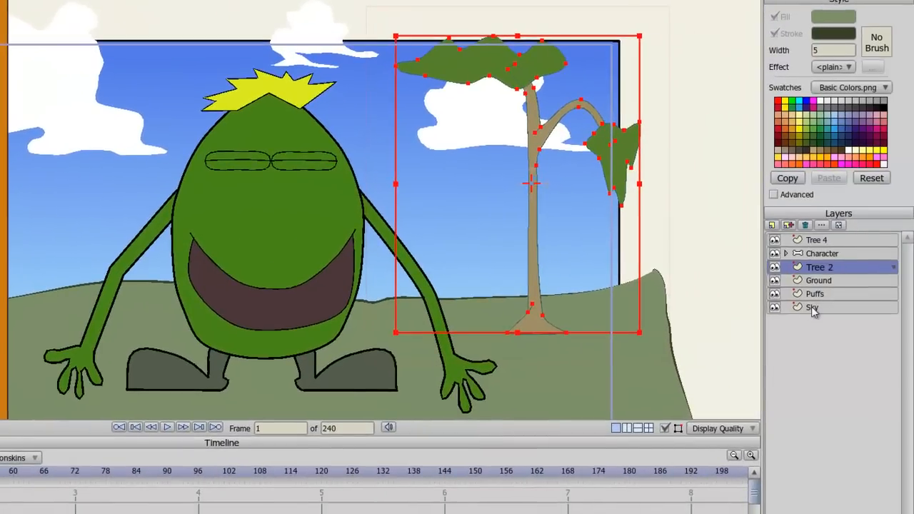
Step: Make the Sky layer immune to camera movements in its layer settings
left_click(813, 307)
double_click(813, 307)
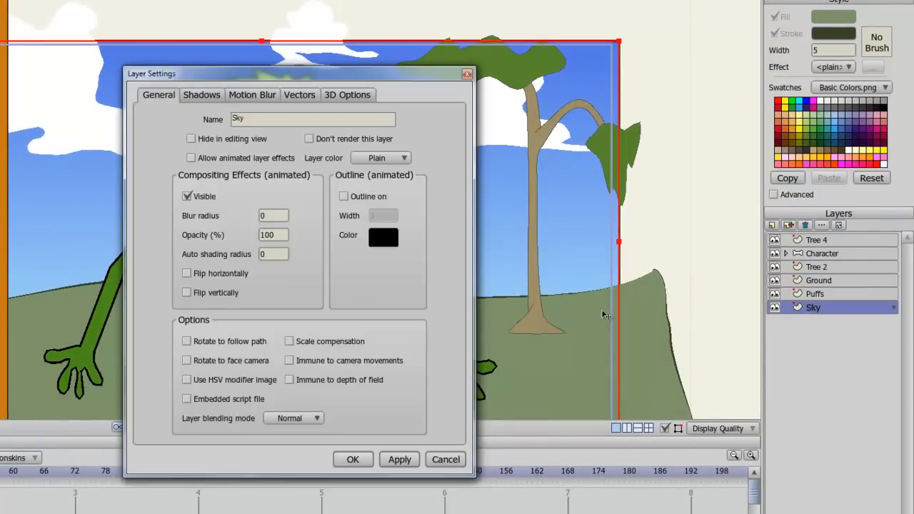
left_click(328, 361)
left_click(352, 460)
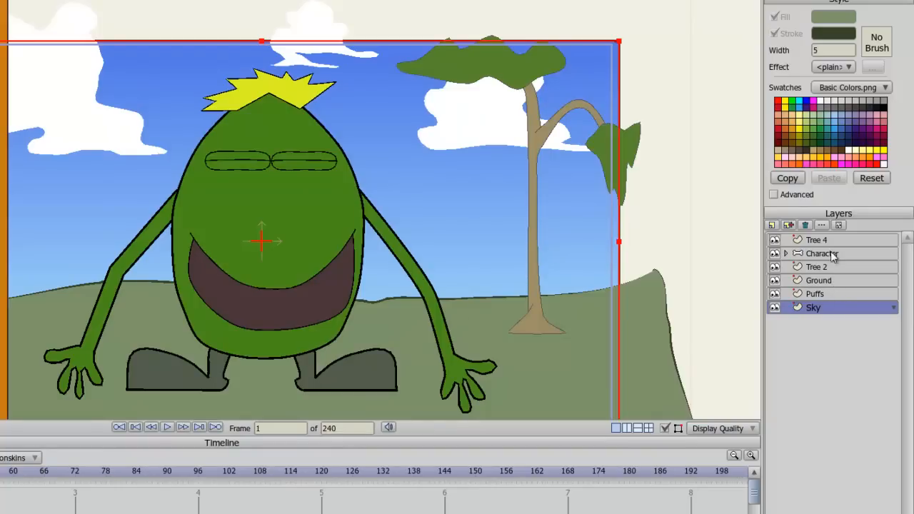
Step: Set the Puffs layer's Z position to -8 and scale it up to about 5.86
left_click(831, 293)
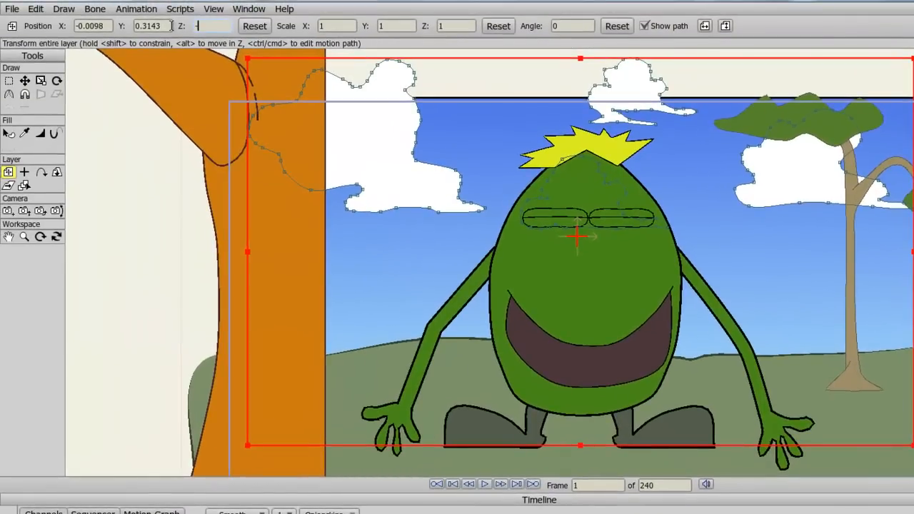
type("-8")
key("Return")
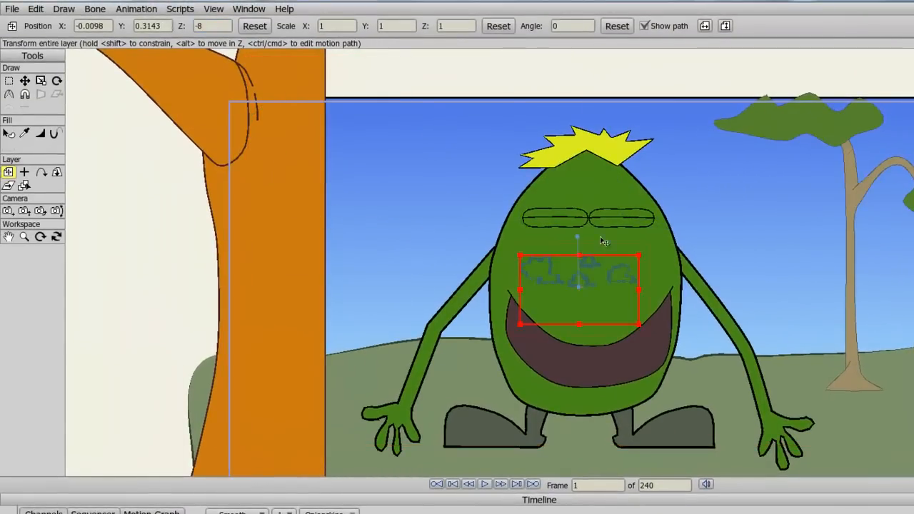
left_click_drag(639, 256, 913, 101)
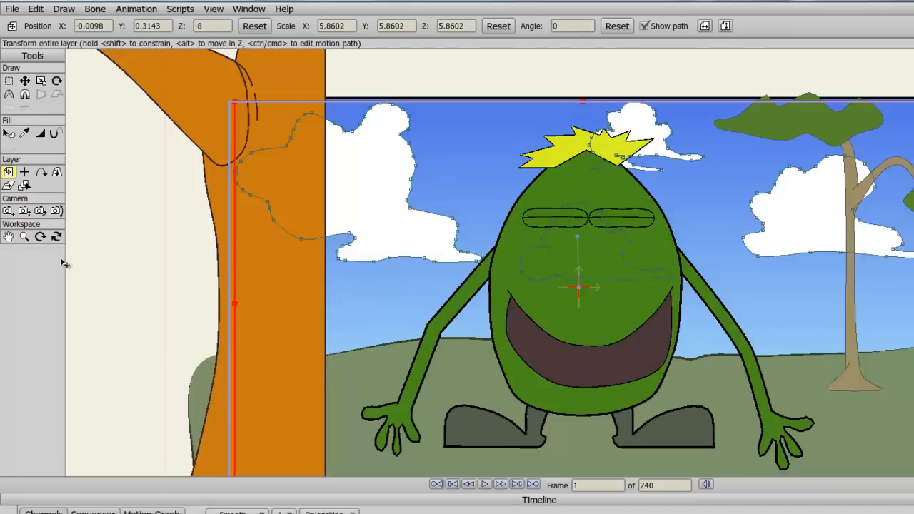
Step: Orbit the workspace view around the scene to inspect how the background layers are spaced in depth
left_click(52, 238)
left_click_drag(198, 273, 291, 236)
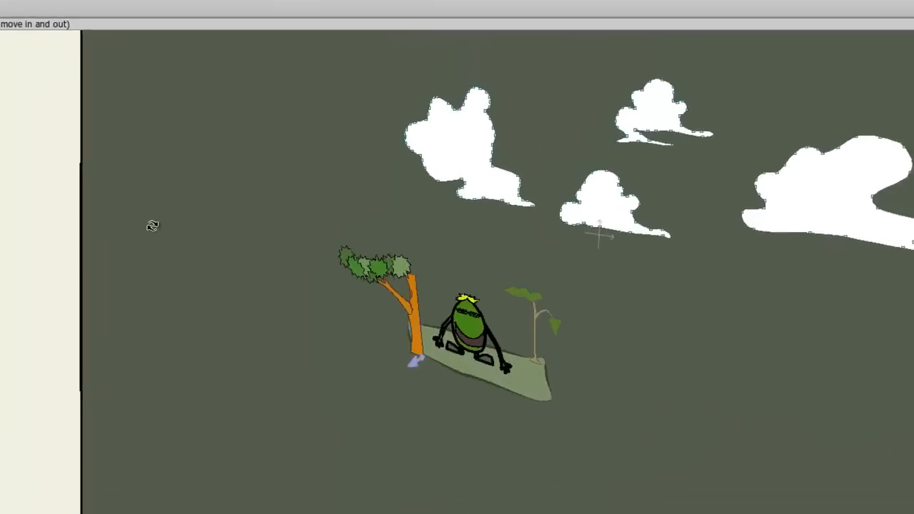
left_click_drag(330, 328, 154, 349)
scroll(370, 322, "up", 5)
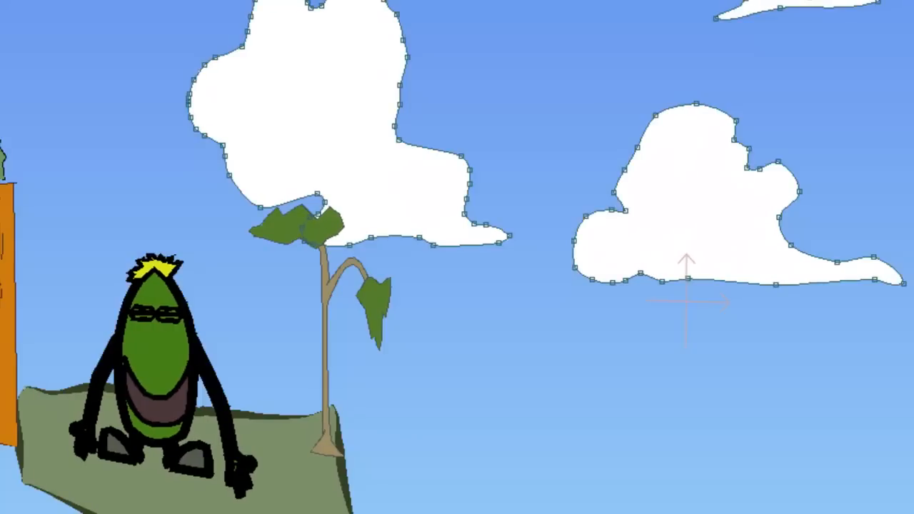
left_click_drag(8, 371, 739, 372)
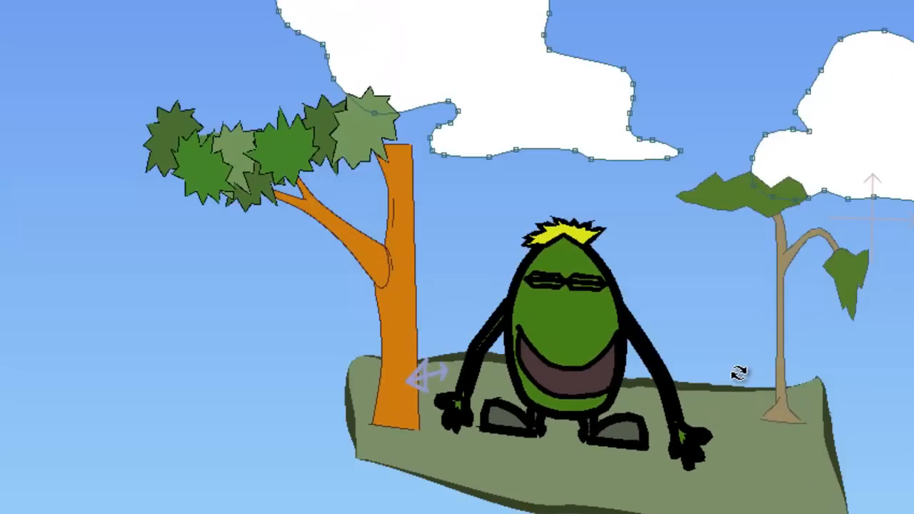
left_click(227, 1)
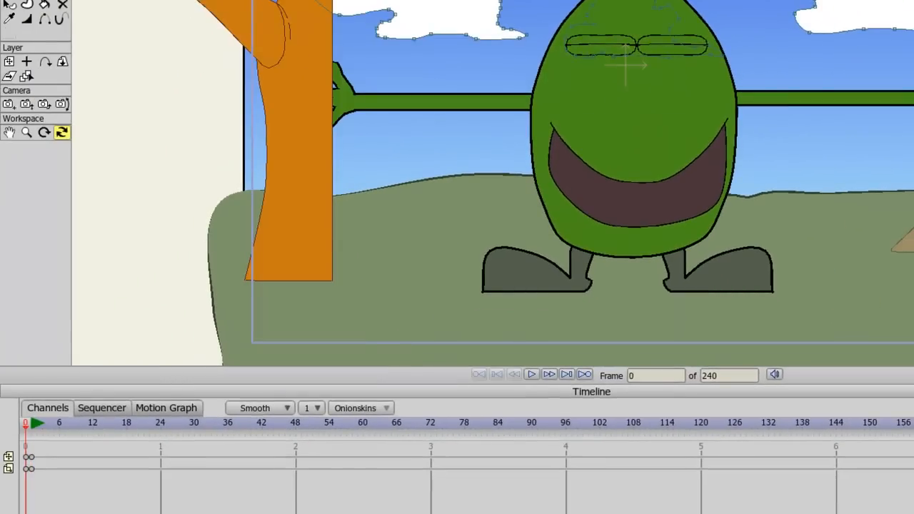
Step: Animate the camera zooming and tracking in toward the character between frame 1 and frame 48
key("Right")
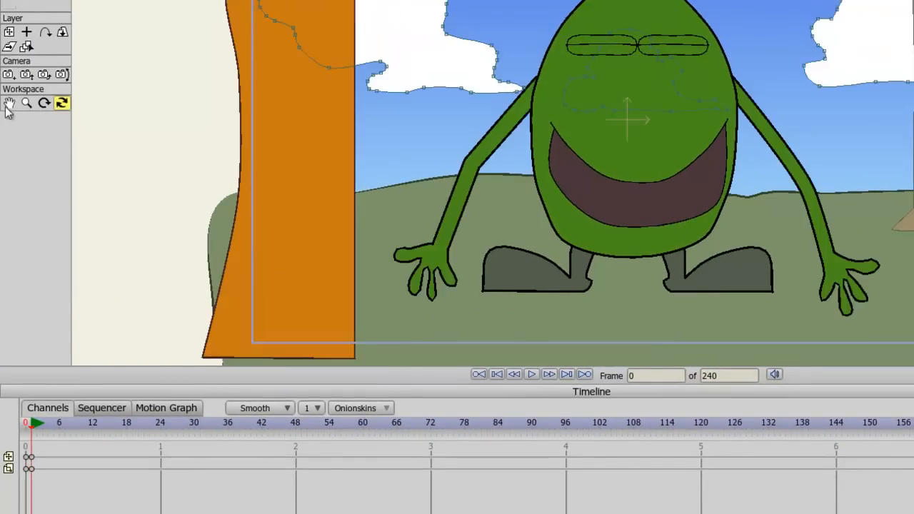
left_click(9, 75)
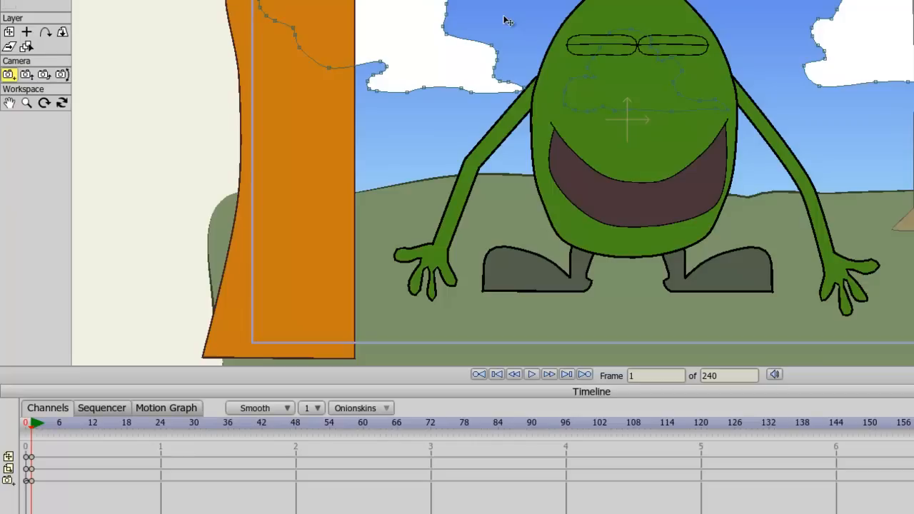
left_click(26, 75)
left_click(493, 183)
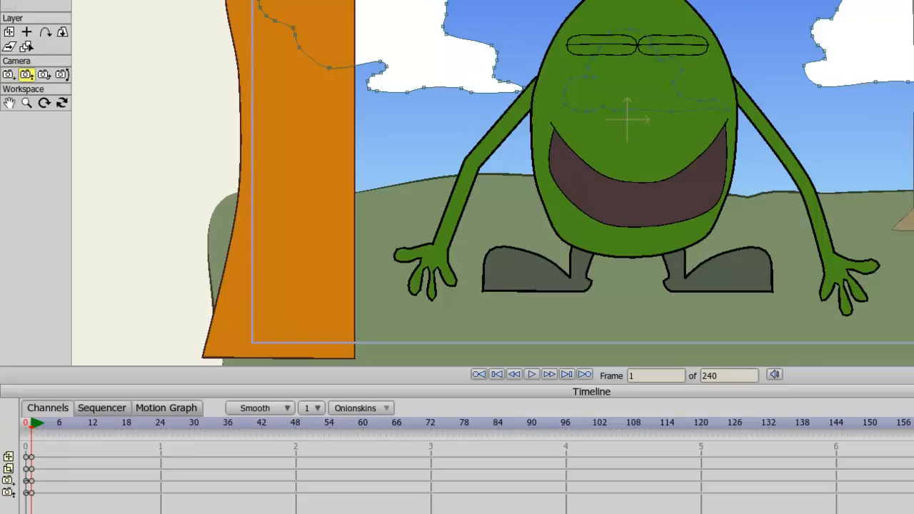
left_click_drag(31, 425, 296, 425)
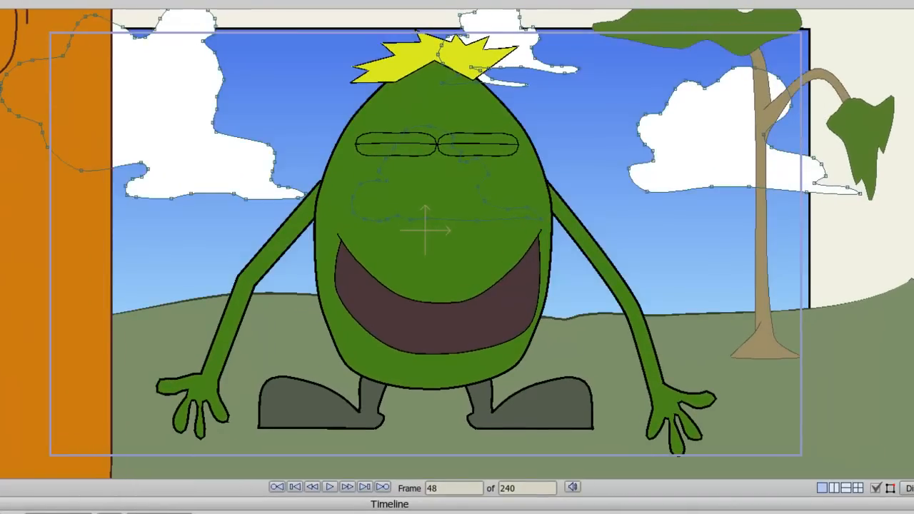
mouse_move(214, 205)
left_mouse_down()
mouse_move(209, 230)
mouse_move(205, 214)
left_mouse_up()
Step: Step back and forth through the frames to preview the camera move with the dance
key("Left")
key("Left")
key("Left")
key("Left")
key("Left")
key("Left")
key("Left")
key("Left")
key("Left")
key("Left")
key("Left")
key("Left")
key("Left")
key("Left")
key("Left")
key("Left")
key("Left")
key("Left")
key("Left")
key("Left")
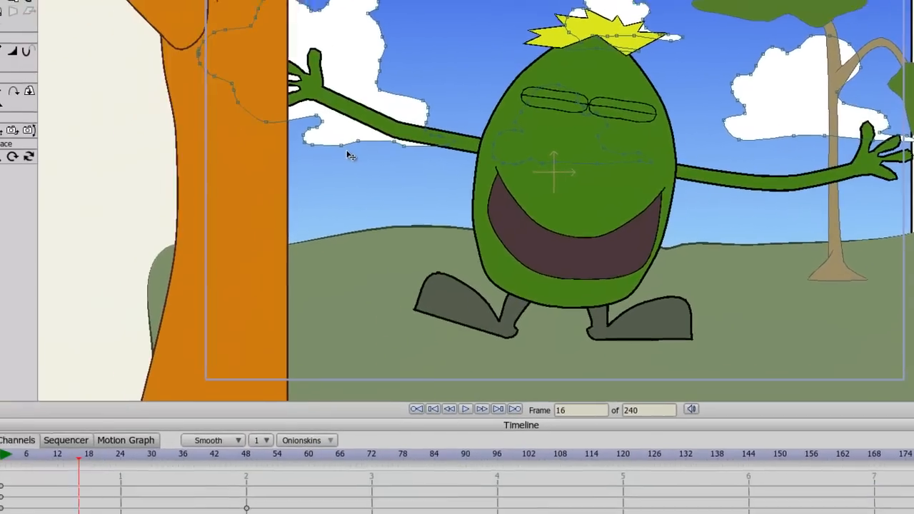
key("Right")
key("Right")
key("Right")
key("Right")
key("Right")
key("Right")
key("Right")
key("Right")
key("Right")
key("Right")
key("Right")
key("Right")
key("Right")
key("Right")
key("Right")
key("Right")
key("Right")
key("Right")
key("Left")
key("Left")
key("Left")
key("Left")
key("Left")
key("Left")
key("Left")
key("Left")
key("Left")
key("Left")
key("Left")
key("Left")
key("Left")
key("Left")
key("Left")
key("Left")
key("Left")
key("Left")
key("Left")
key("Left")
key("Left")
key("Right")
key("Right")
key("Right")
key("Right")
key("Right")
key("Right")
key("Right")
key("Right")
key("Right")
key("Right")
key("Right")
key("Right")
key("Right")
key("Right")
key("Right")
key("Right")
key("Right")
key("Right")
key("Right")
key("Right")
key("Right")
key("Right")
key("Right")
key("Right")
key("Left")
key("Left")
key("Left")
key("Left")
key("Left")
key("Left")
key("Left")
key("Left")
key("Left")
key("Left")
key("Left")
key("Left")
key("Left")
key("Left")
key("Left")
key("Left")
key("Left")
key("Left")
key("Left")
key("Left")
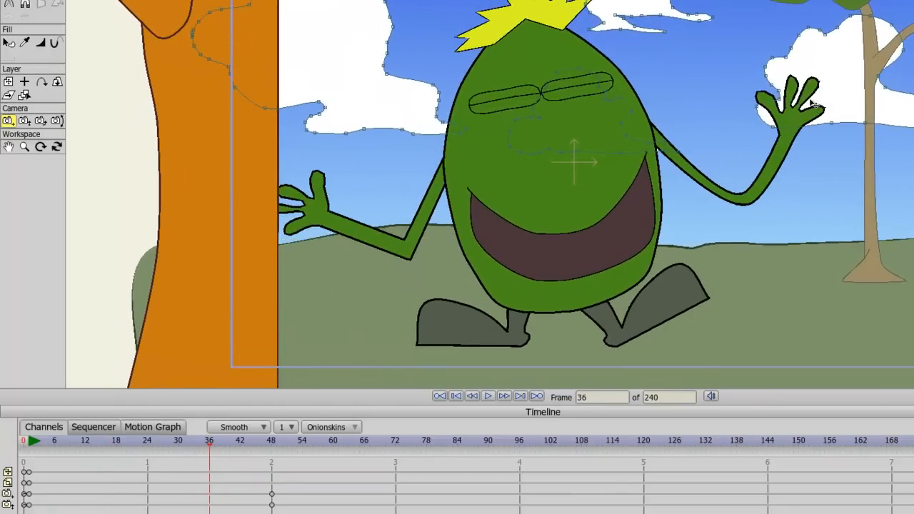
key("Right")
key("Right")
key("Right")
key("Right")
key("Right")
key("Right")
key("Right")
key("Right")
key("Right")
key("Right")
key("Right")
key("Right")
key("Right")
key("Right")
key("Right")
key("Right")
key("Right")
key("Right")
key("Right")
key("Right")
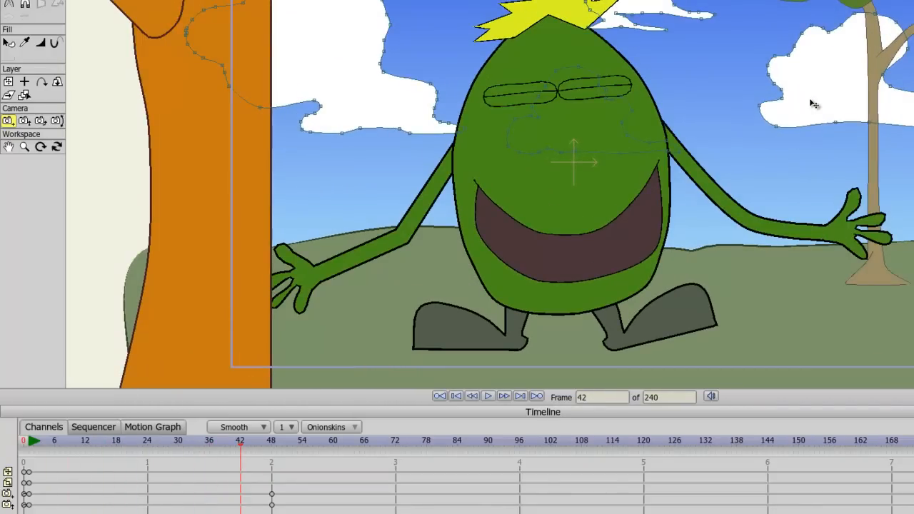
key("Right")
key("Right")
key("Right")
key("Right")
key("Right")
key("Right")
key("Right")
key("Right")
key("Right")
key("Right")
key("Right")
key("Right")
key("Right")
key("Right")
key("Right")
key("Right")
key("Right")
key("Right")
key("Right")
key("Right")
key("Right")
key("Right")
key("Right")
key("Right")
key("Right")
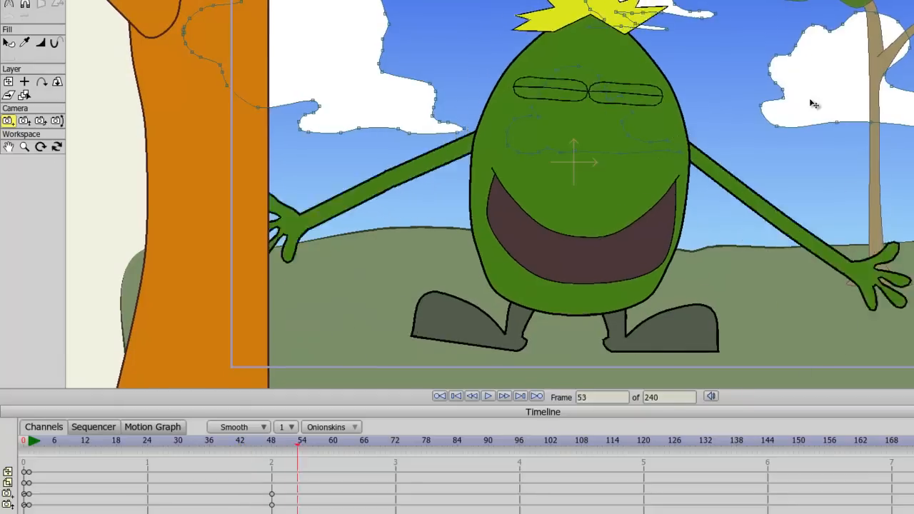
key("Right")
key("Right")
key("Right")
key("Right")
key("Right")
key("Right")
key("Right")
key("Right")
key("Right")
key("Right")
key("Right")
key("Right")
key("Right")
key("Right")
key("Right")
key("Right")
key("Right")
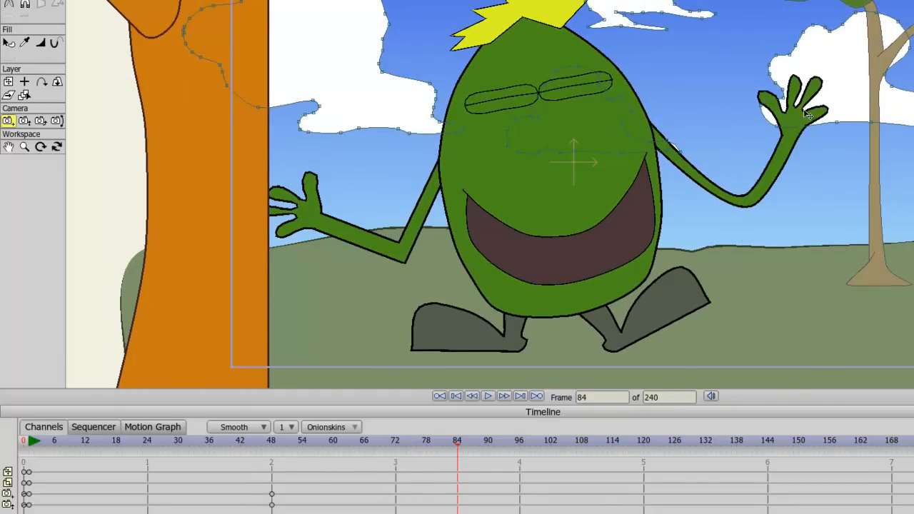
key("Left")
key("Left")
key("Left")
key("Left")
key("Left")
key("Left")
key("Left")
key("Left")
key("Left")
key("Left")
key("Left")
key("Left")
key("Left")
key("Left")
key("Left")
key("Left")
key("Left")
key("Left")
key("Left")
key("Left")
Step: Move the camera keyframes from frame 48 to frame 96
left_click_drag(263, 489, 520, 506)
left_click_drag(212, 450, 69, 472)
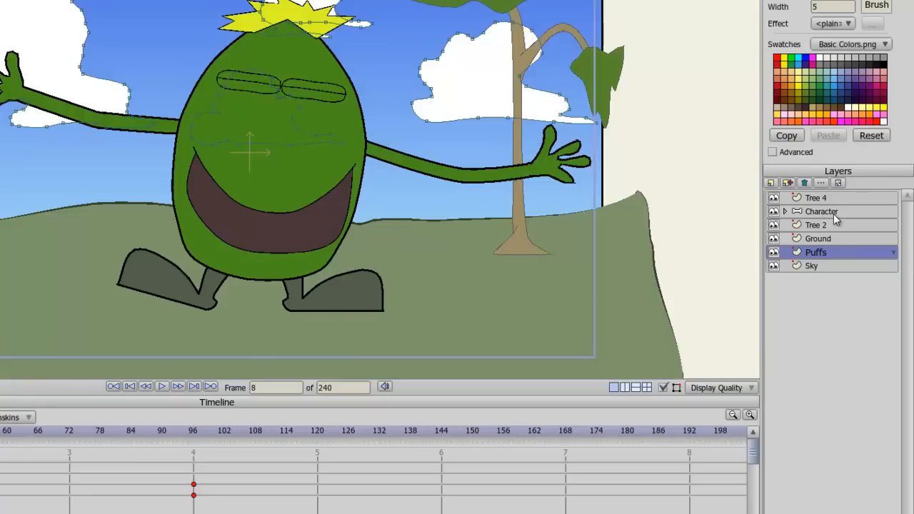
Step: Select all of the character's bone keyframes and set their interval to 3
left_click(833, 213)
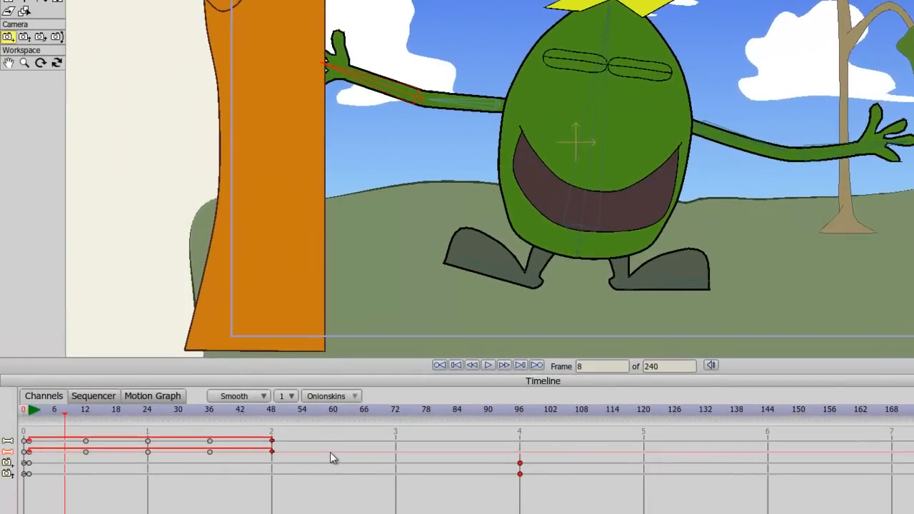
left_click_drag(360, 474, 23, 437)
left_click(29, 426)
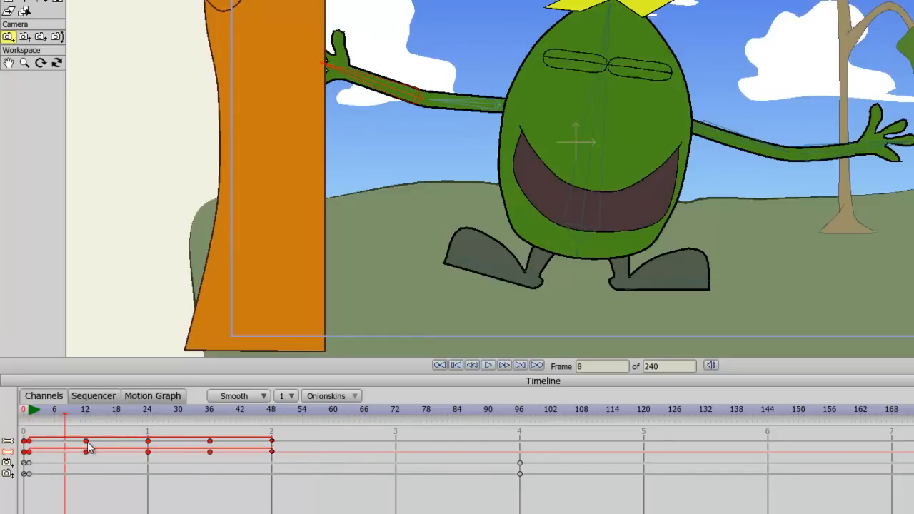
right_click(87, 449)
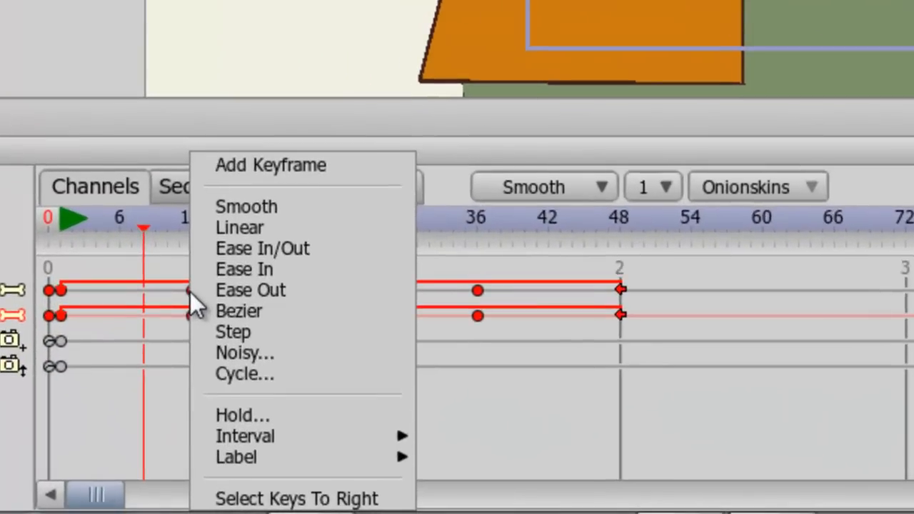
mouse_move(250, 432)
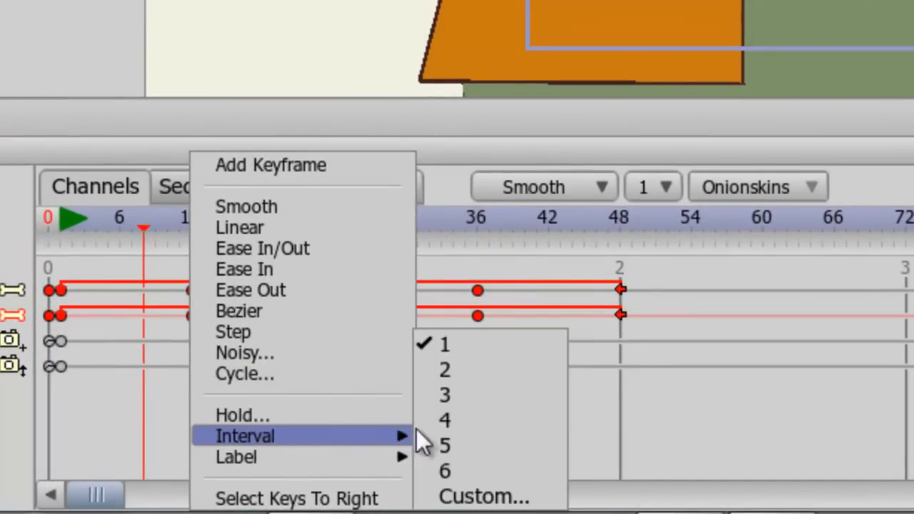
left_click(478, 395)
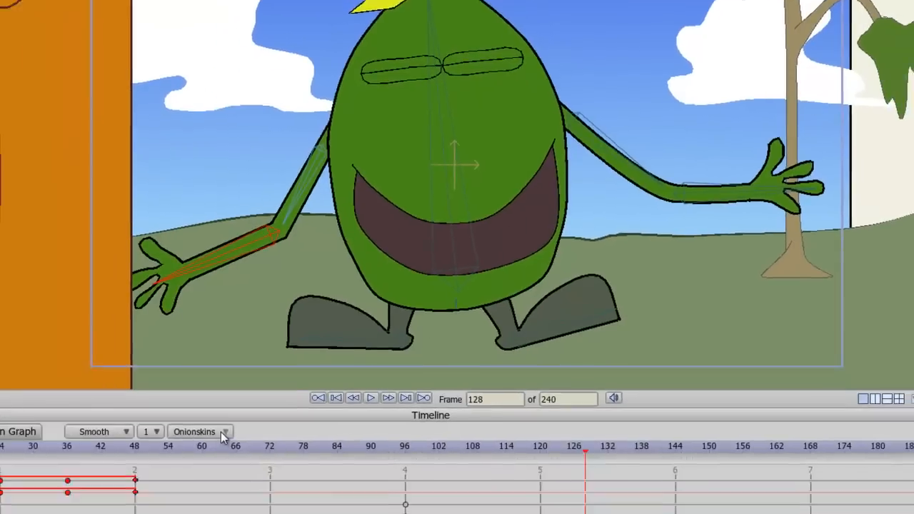
Step: Turn on onion skins to view the character's dance poses together
left_click(220, 432)
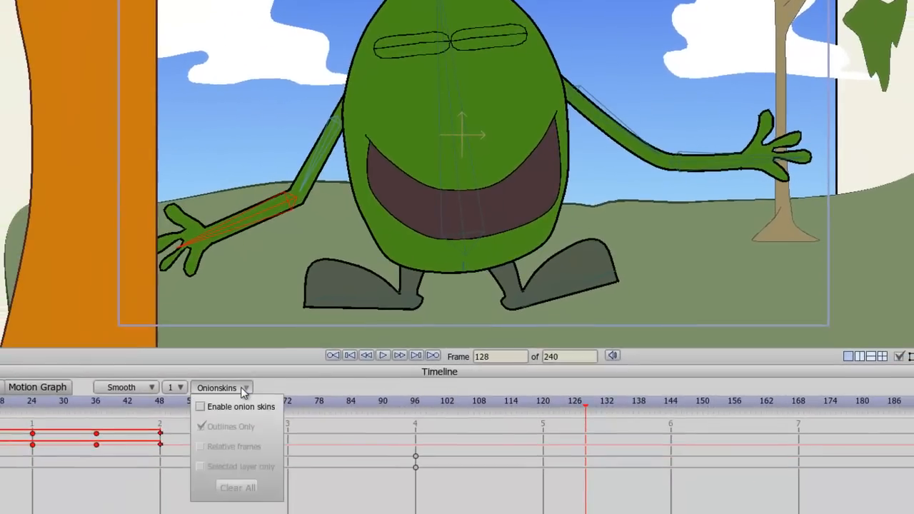
left_click(241, 407)
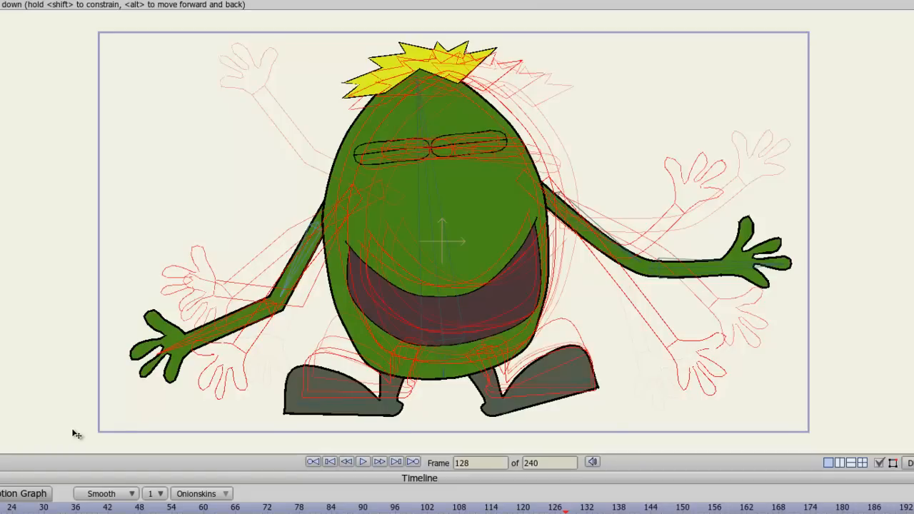
left_click(10, 508)
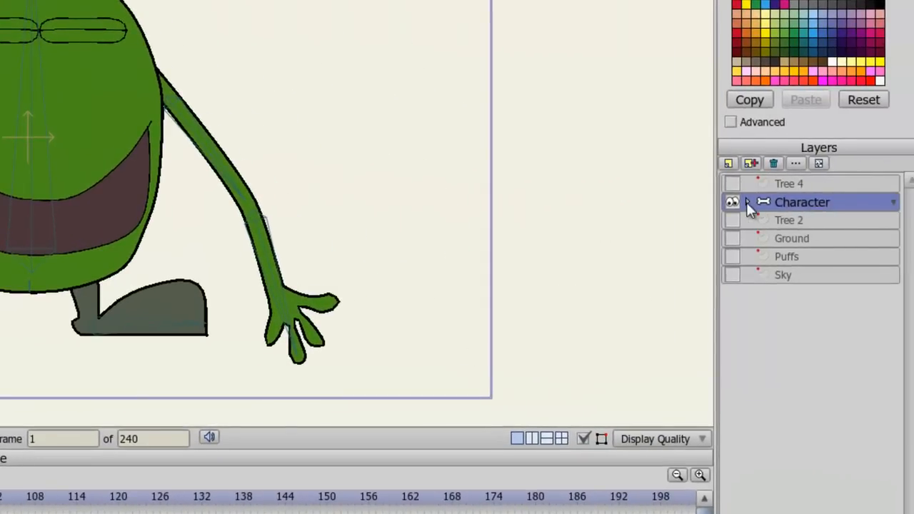
Step: Expand the Character group and, at frame 1, set the Eyes switch to Open and the Mouth switch to Closed
left_click(746, 202)
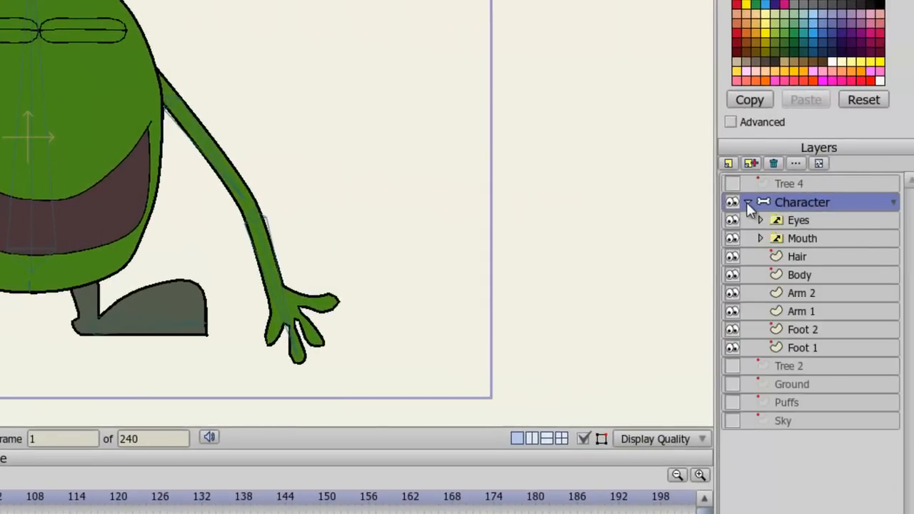
right_click(799, 222)
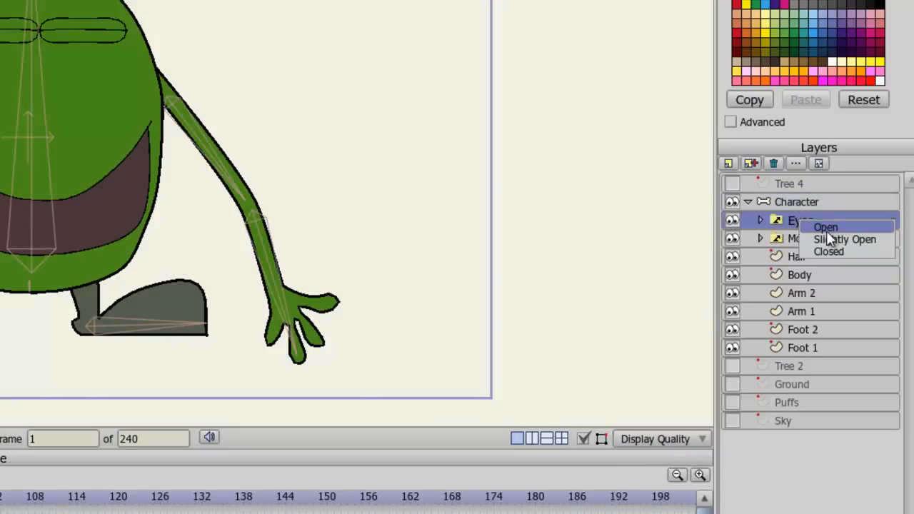
left_click(827, 227)
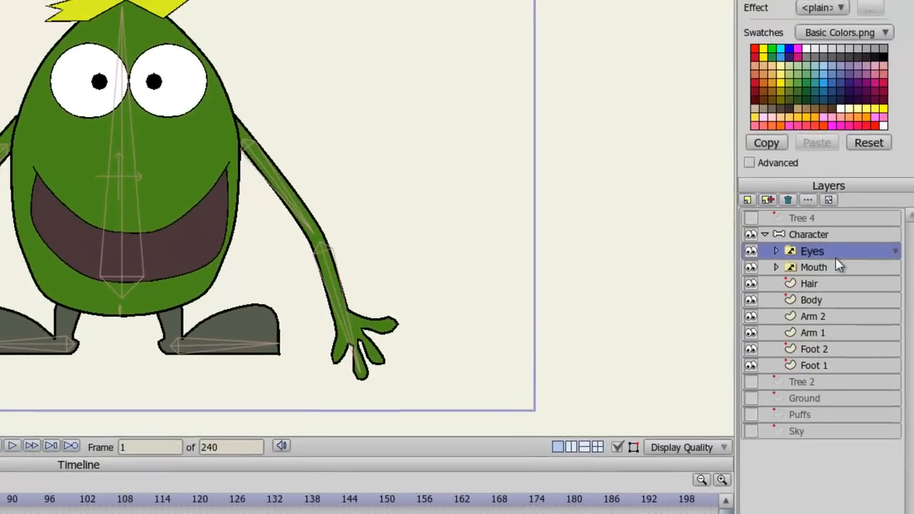
right_click(822, 239)
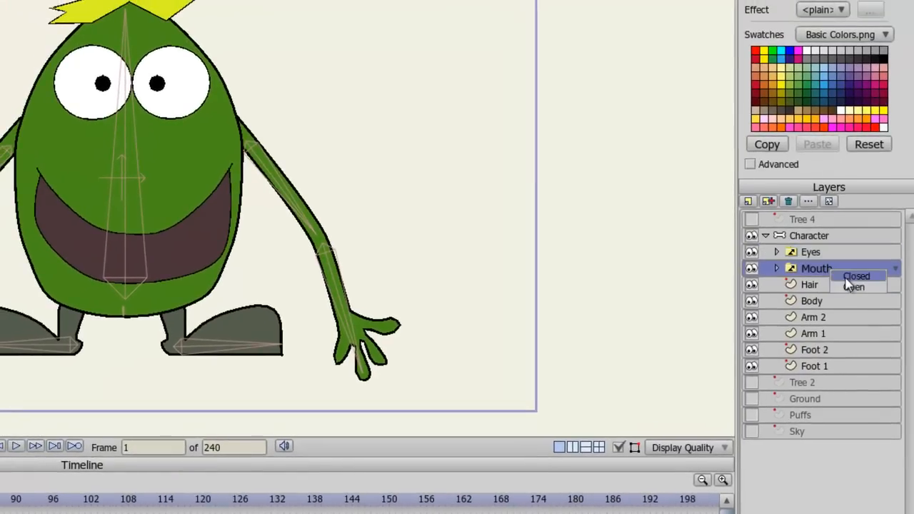
left_click(851, 277)
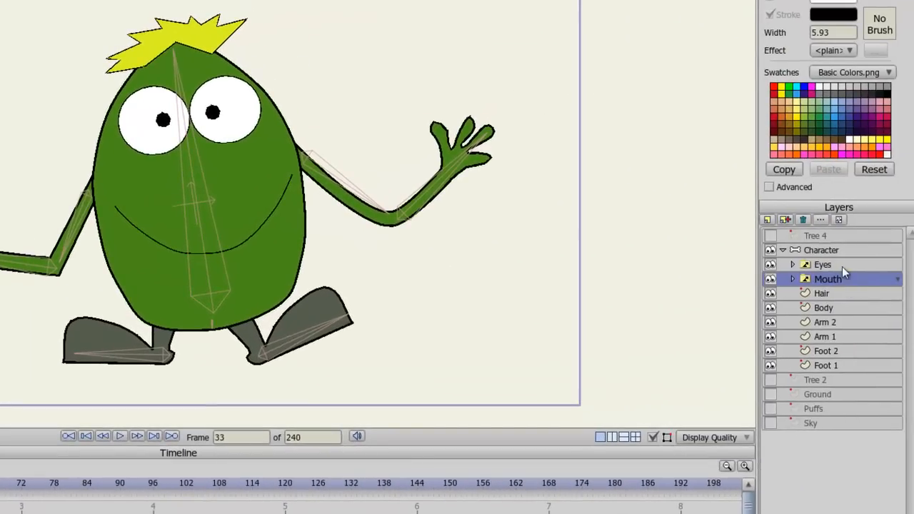
Step: Set the Eyes switch to Slightly Open at frame 33
right_click(842, 266)
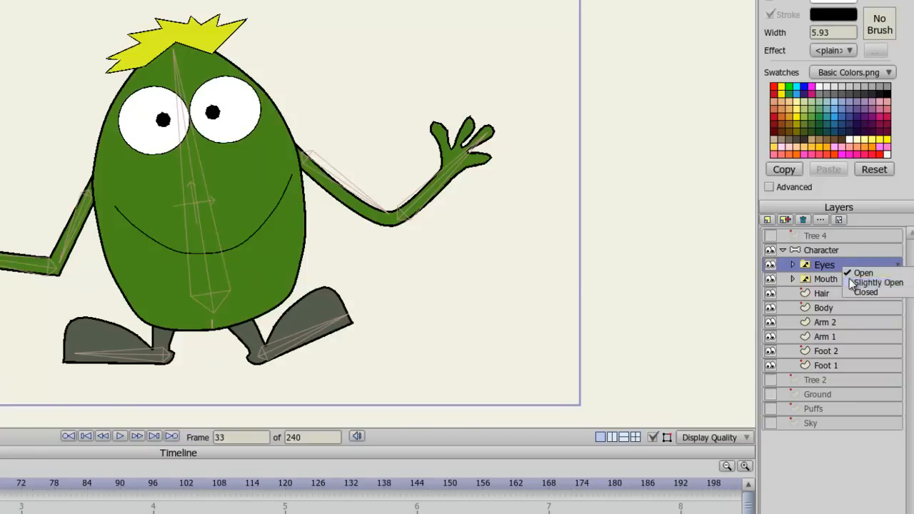
left_click(849, 283)
Step: At frame 36, set the Eyes switch to Closed and the Mouth switch to Open
key("Right")
key("Right")
key("Right")
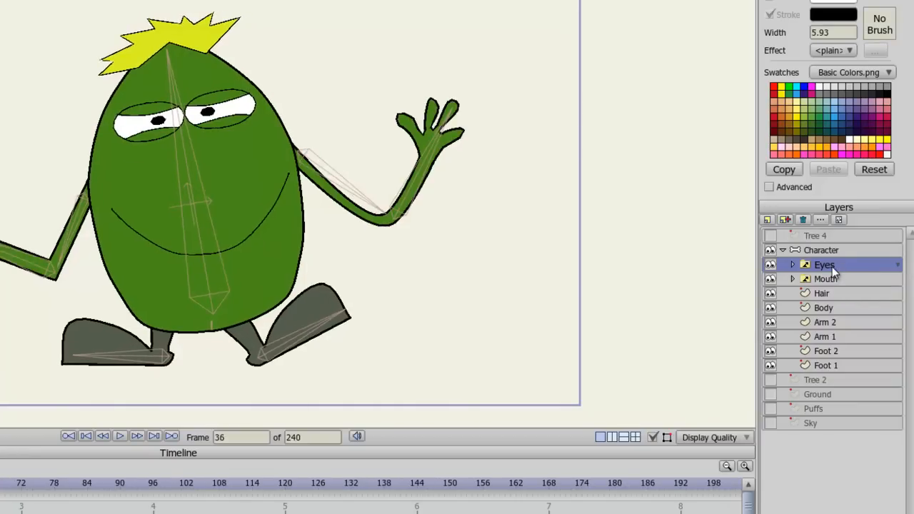
right_click(832, 264)
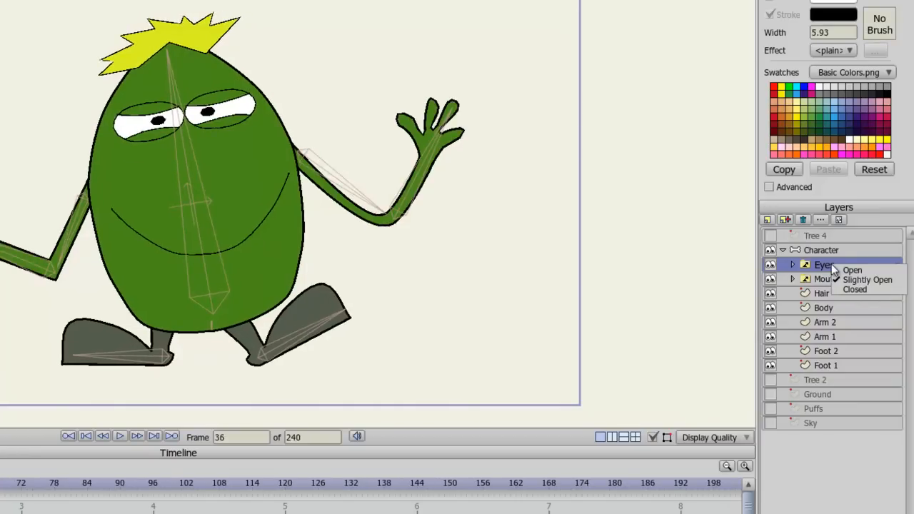
left_click(845, 287)
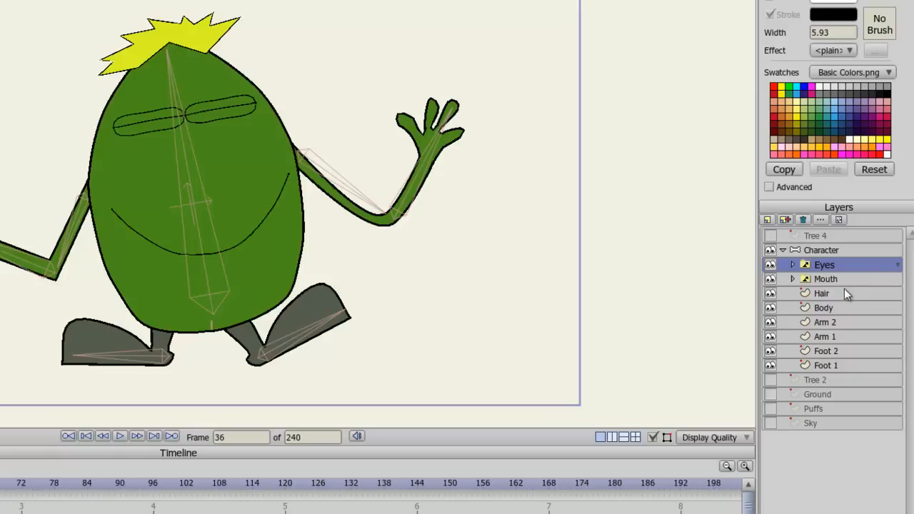
right_click(834, 278)
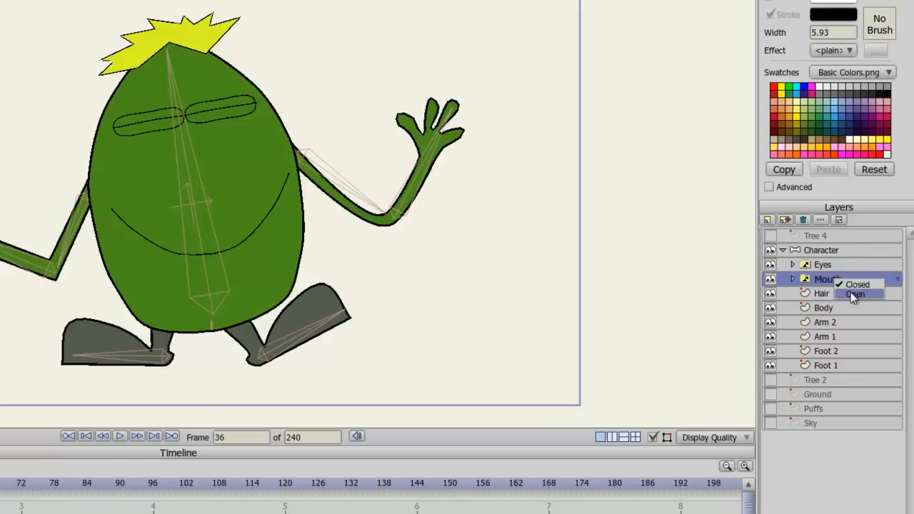
left_click(851, 293)
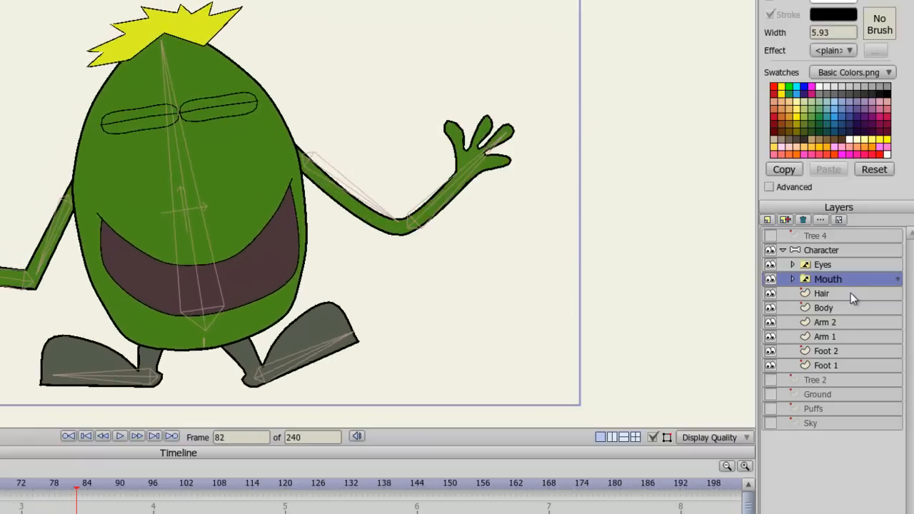
Step: At frame 87, set the Mouth switch to Closed and the Eyes switch to Slightly Open
right_click(841, 281)
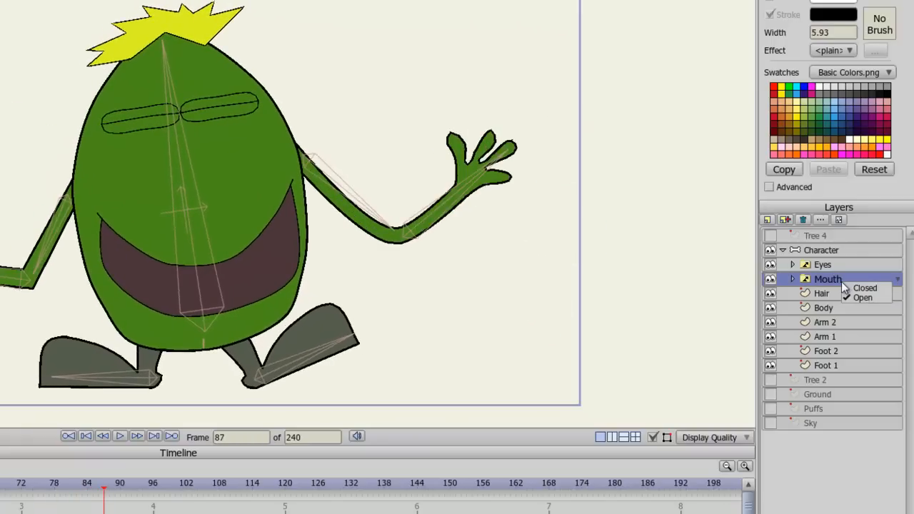
left_click(851, 286)
right_click(832, 267)
left_click(849, 283)
Step: Set the Eyes switch to Open at frame 90 and play the animation
right_click(839, 267)
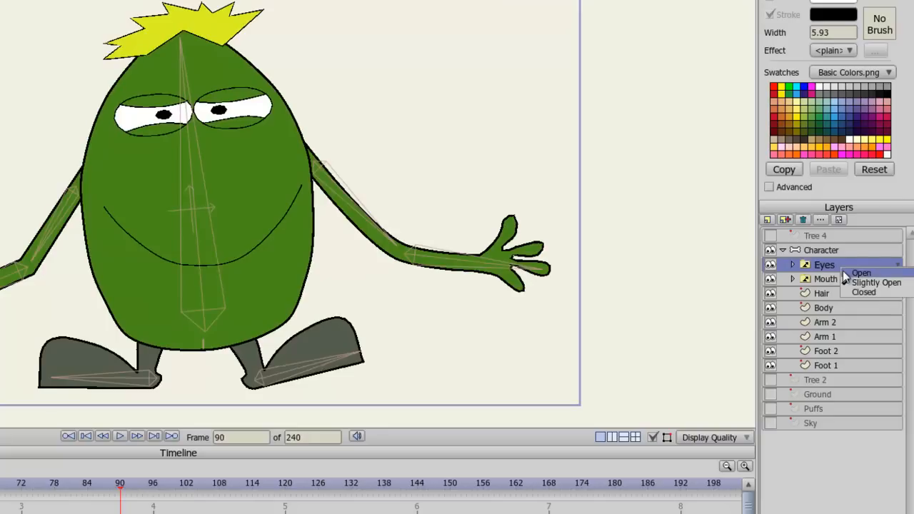
left_click(842, 270)
key("space")
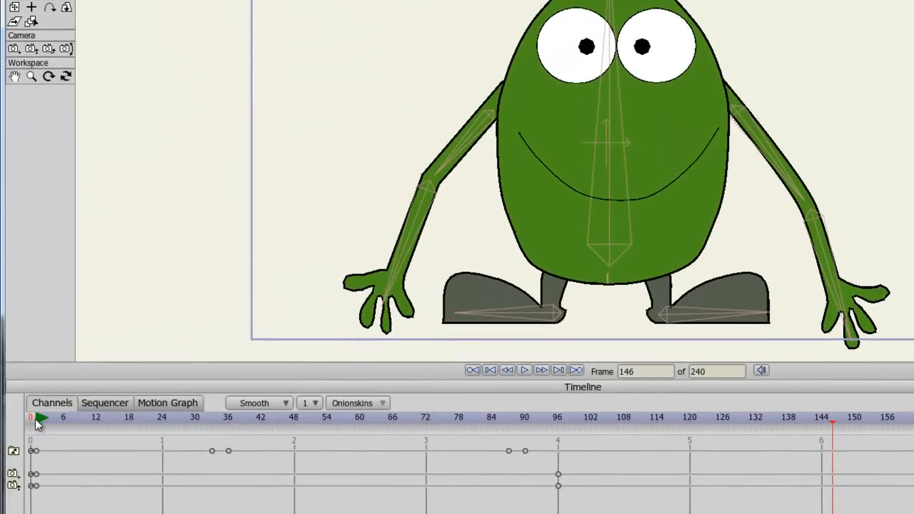
Step: Stop playback and import the audio file Music to Delight.mp3 into the scene
left_click(38, 425)
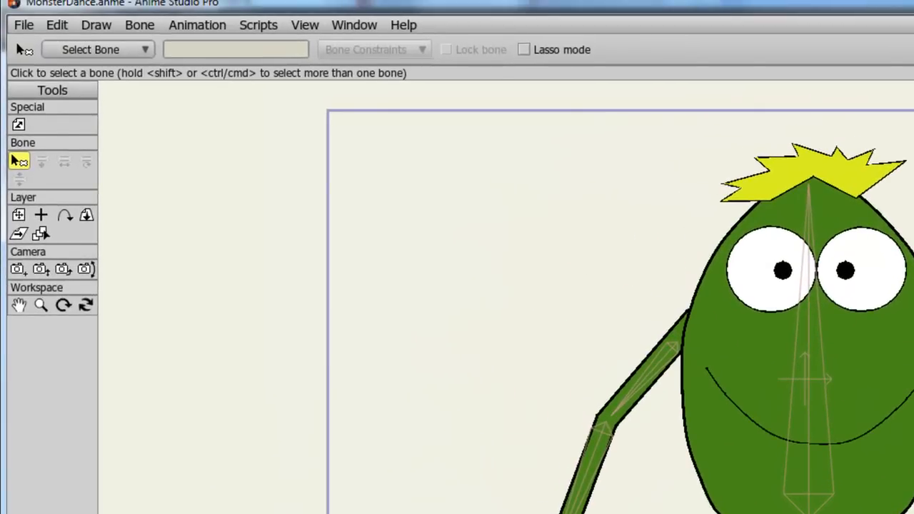
left_click(23, 25)
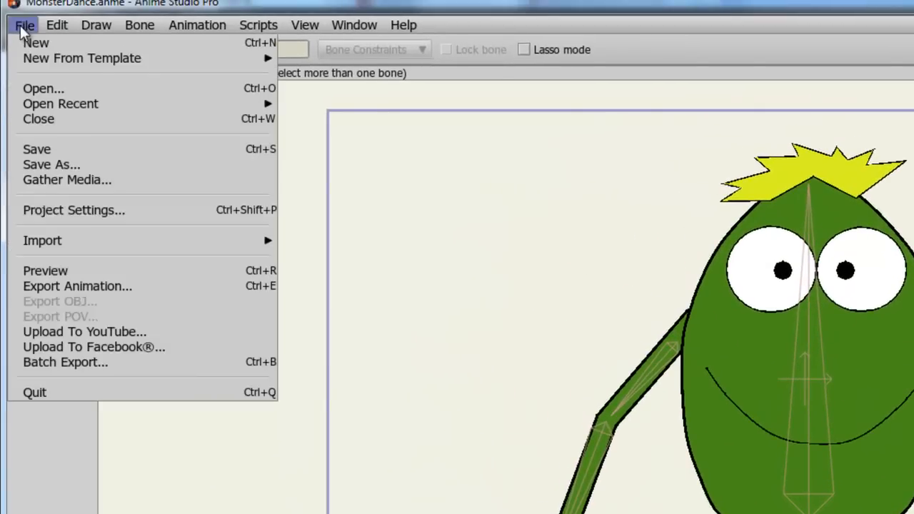
mouse_move(63, 241)
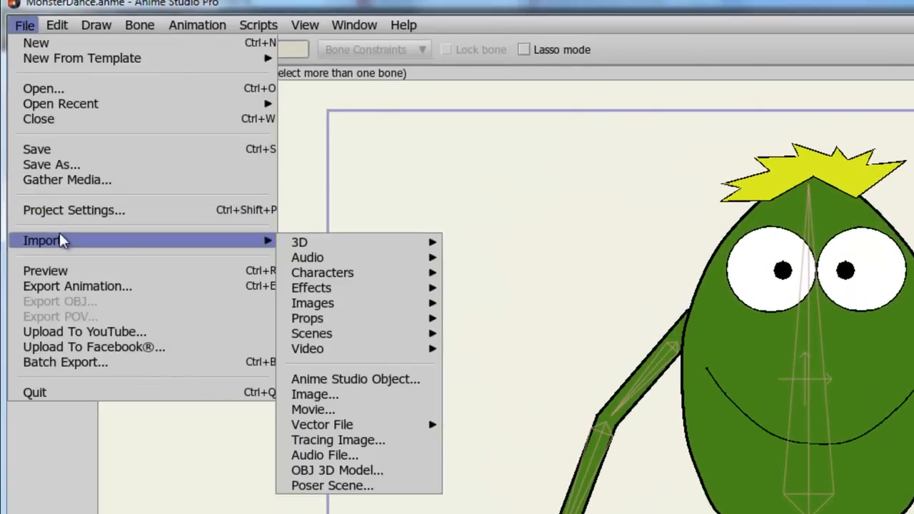
left_click(349, 454)
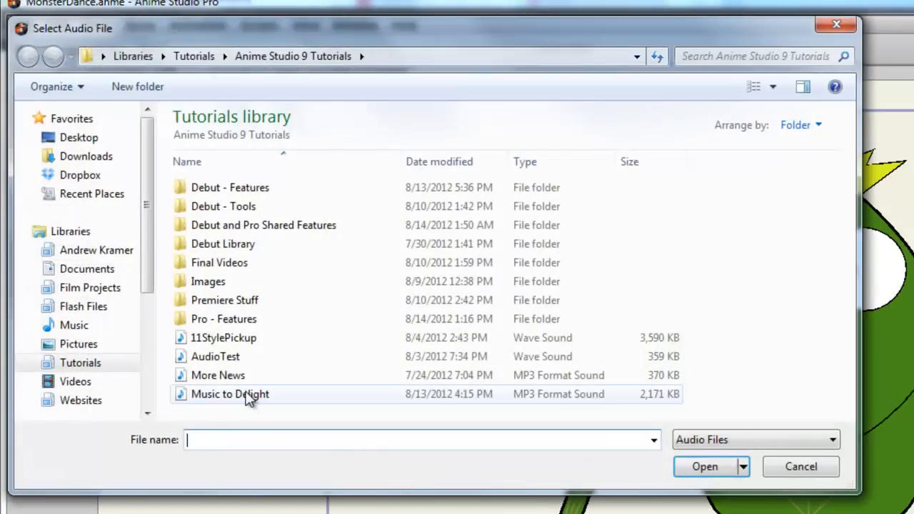
left_click(247, 395)
left_click(703, 468)
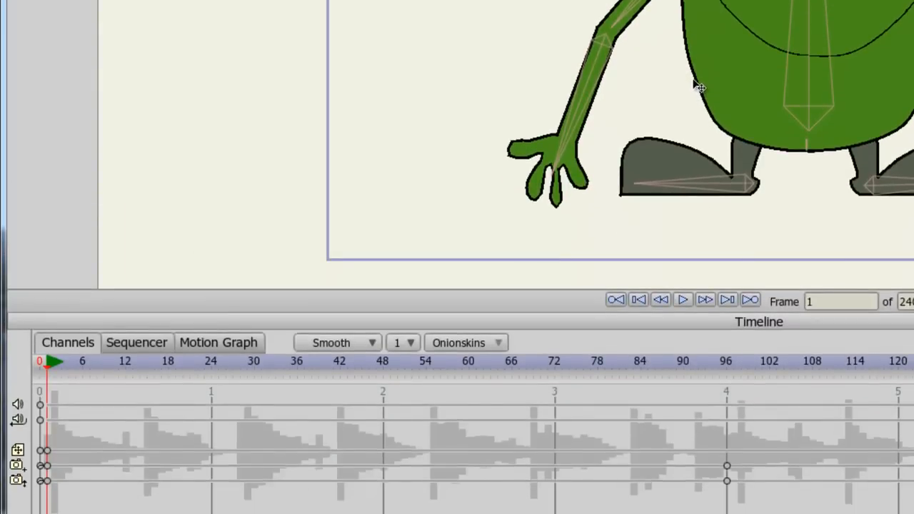
Step: Shift the Music to Delight.mp3 track in the sequencer to start near frame 48, then back to frame 0
left_click(148, 344)
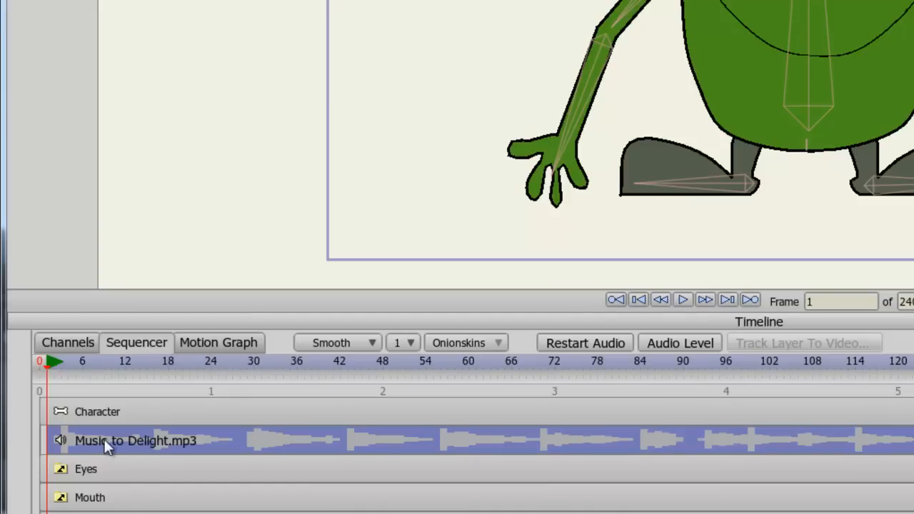
left_click_drag(96, 434, 432, 423)
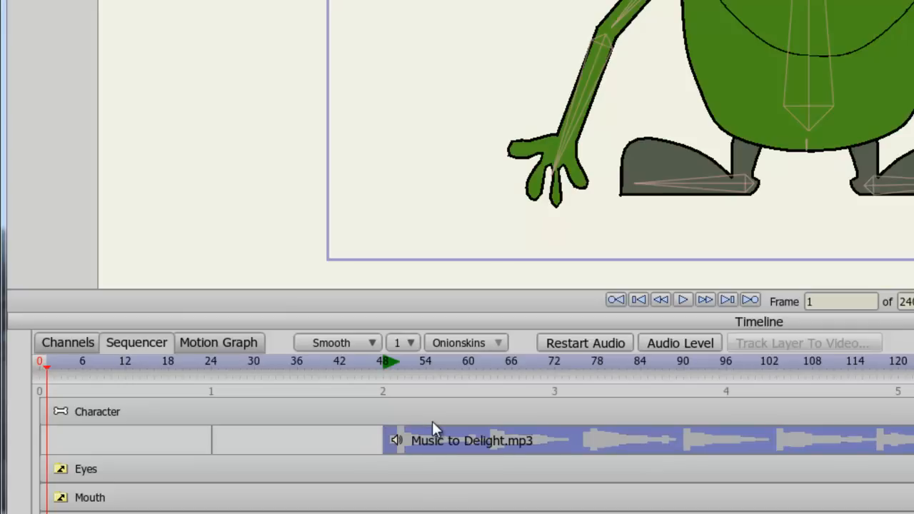
left_click_drag(438, 433, 98, 437)
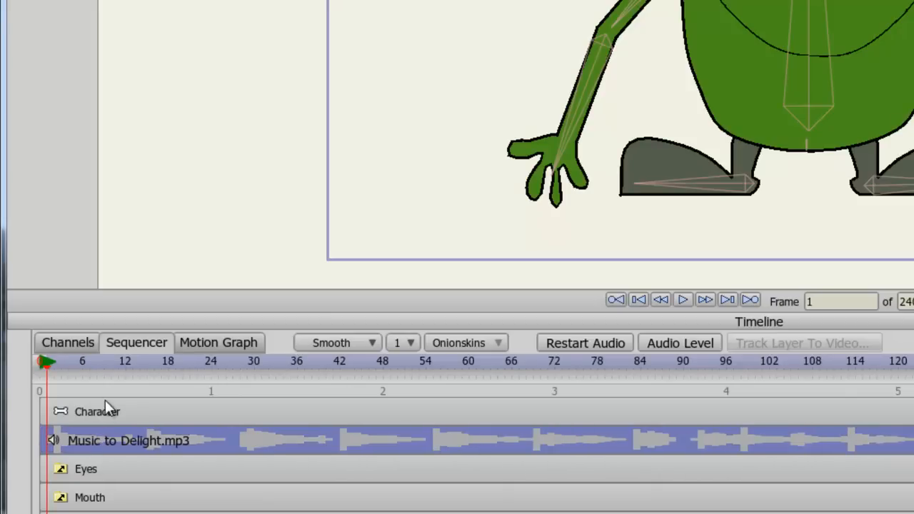
Step: Return the timeline to frame 0 and select the Tree 4 layer
left_click(68, 343)
left_click(40, 362)
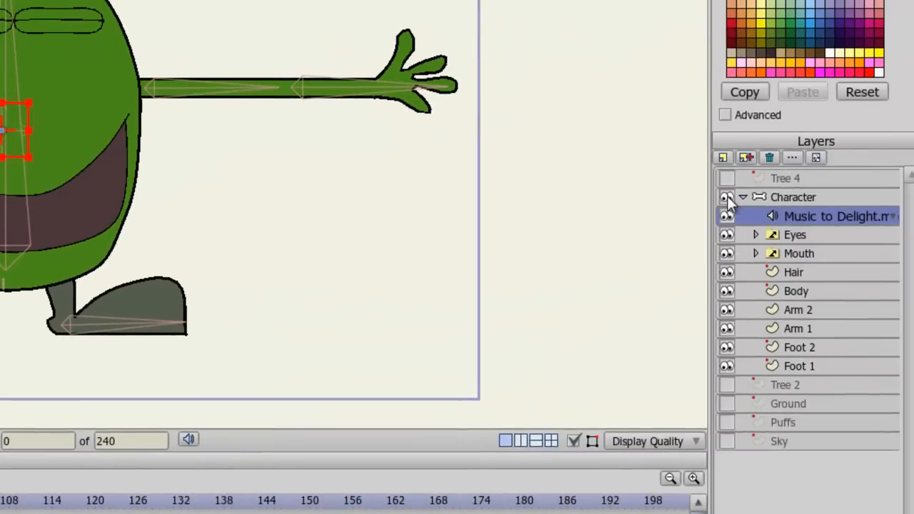
left_click(727, 196)
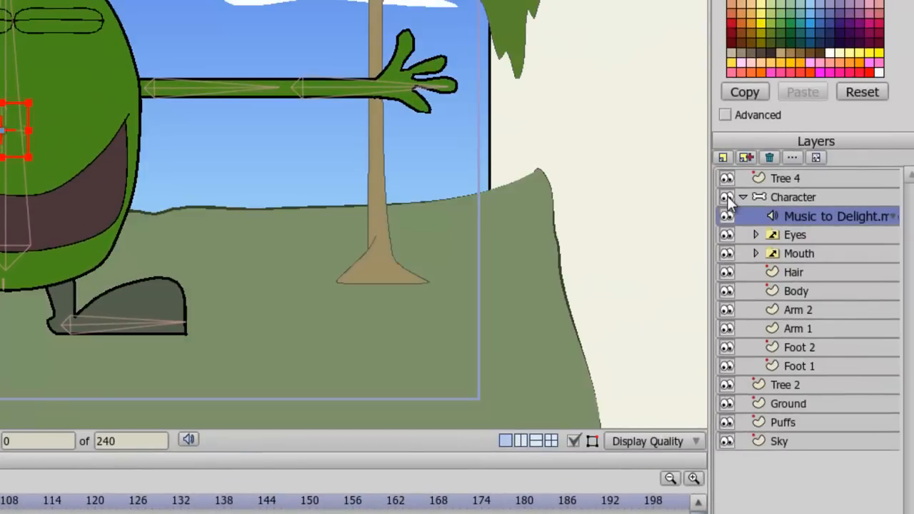
left_click(785, 179)
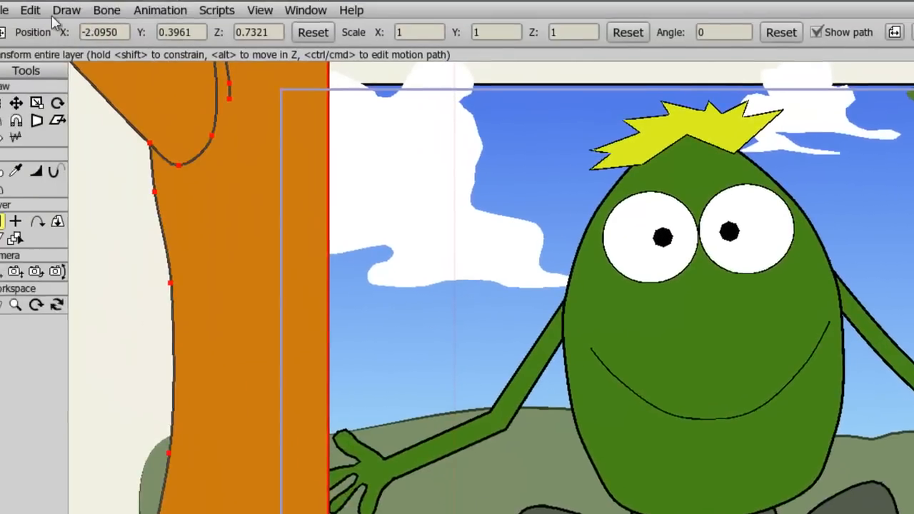
Step: Export the animation as a QuickTime Movie named MonsterDance using MPEG-4 Video compression
left_click(29, 8)
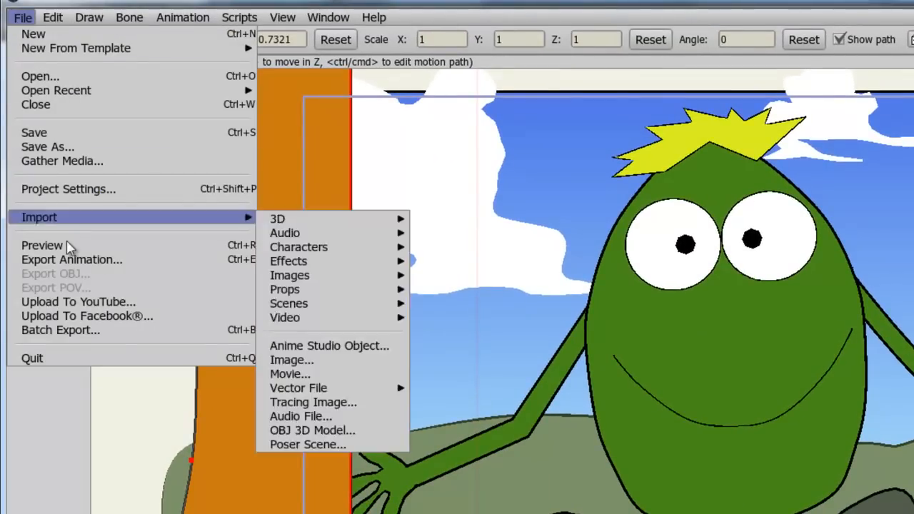
left_click(66, 260)
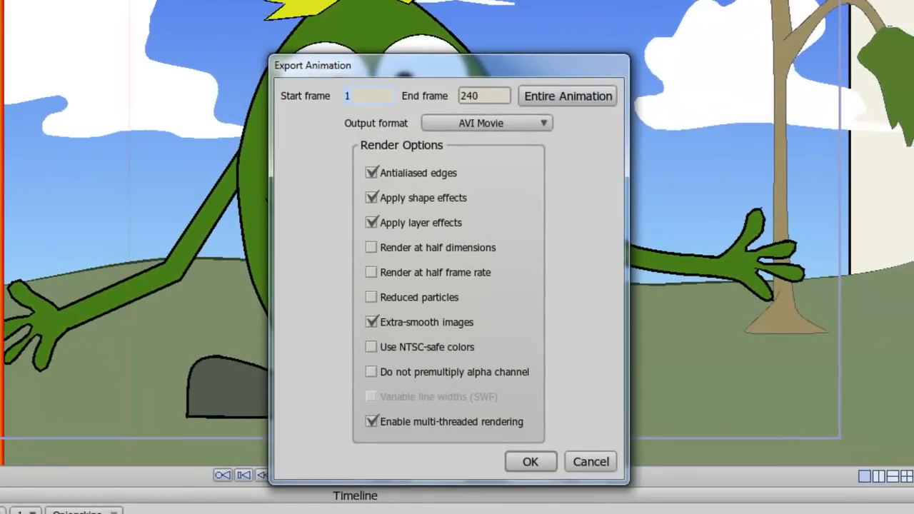
left_click(527, 124)
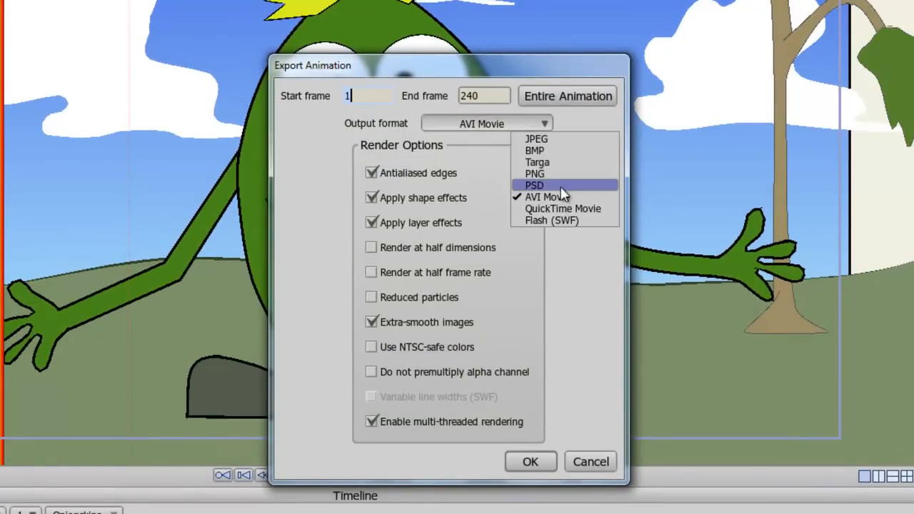
left_click(562, 209)
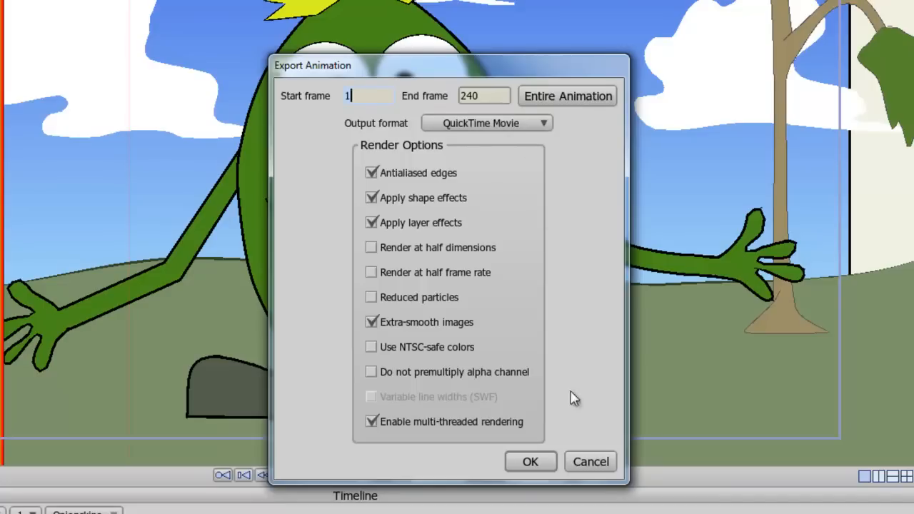
left_click(531, 463)
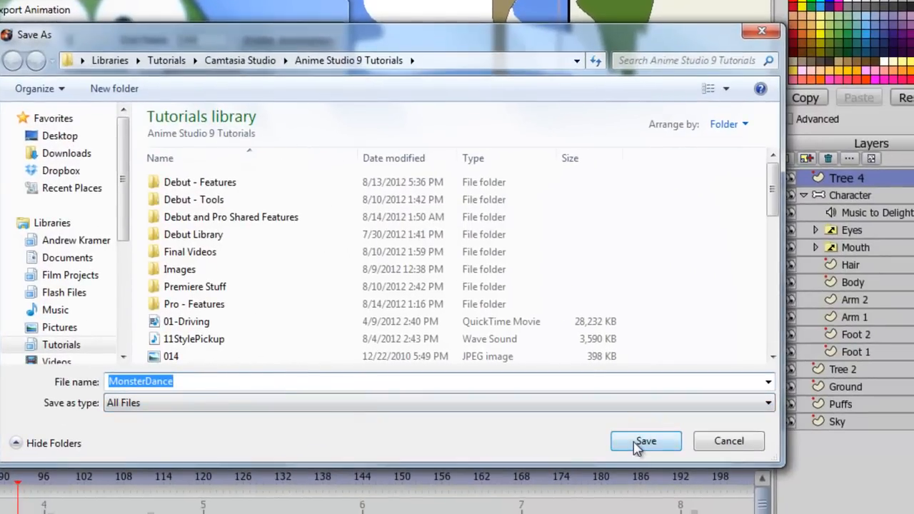
left_click(639, 443)
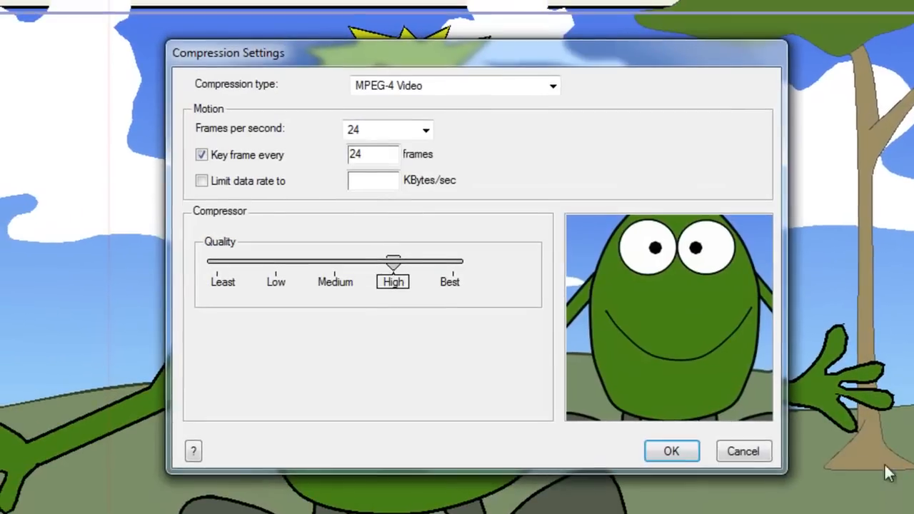
left_click(450, 53)
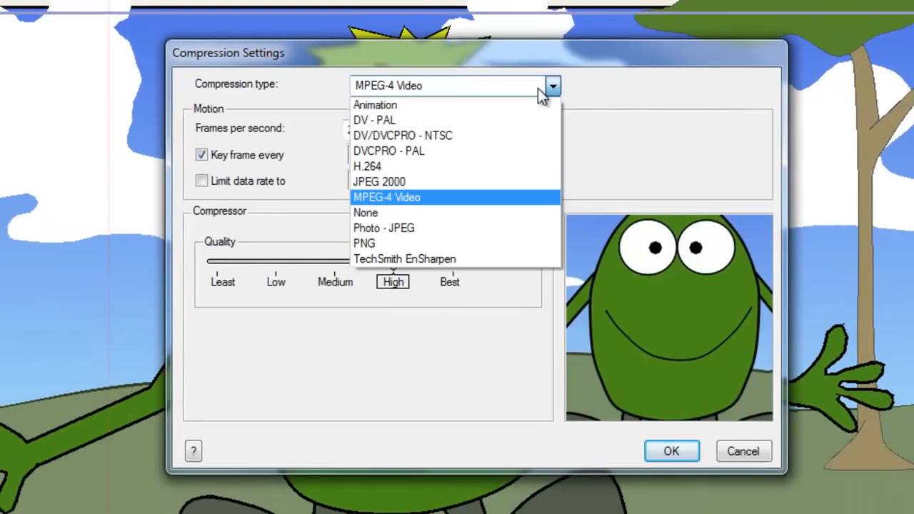
left_click(615, 96)
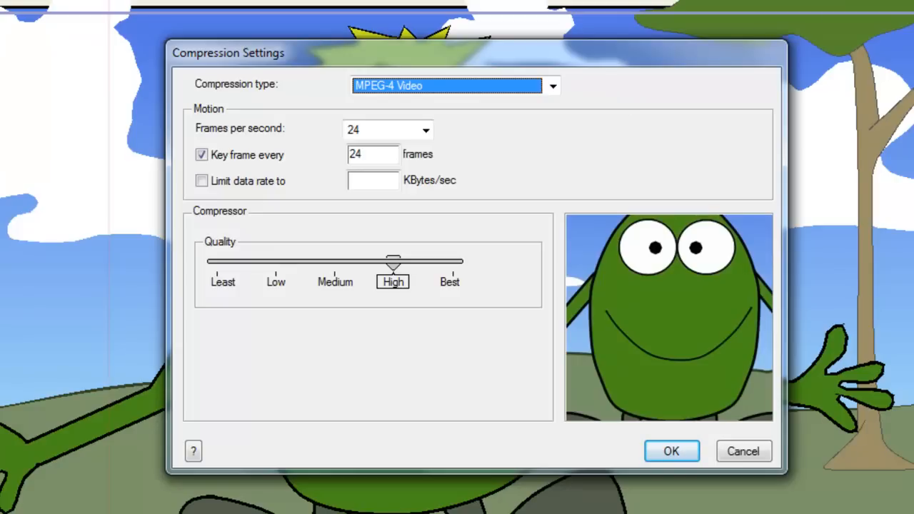
left_click(750, 453)
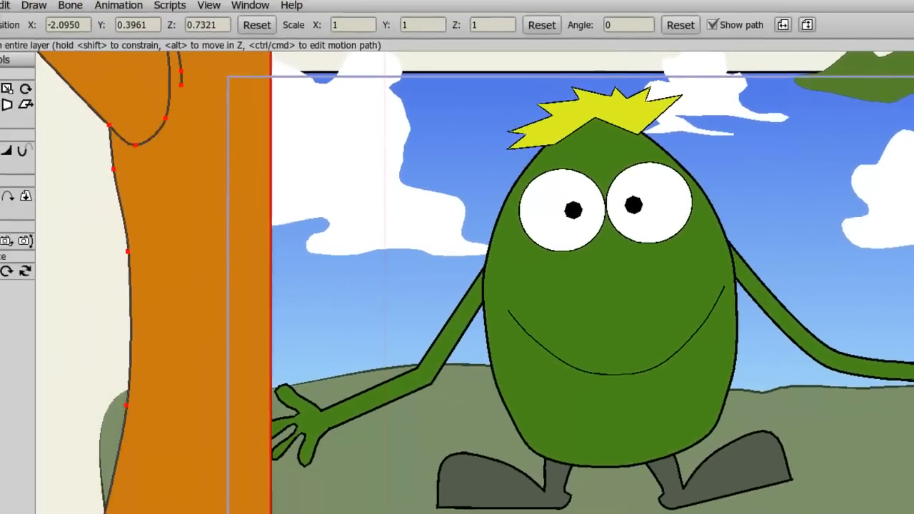
Step: Preview the rendered animation, then close the preview window
left_click(20, 14)
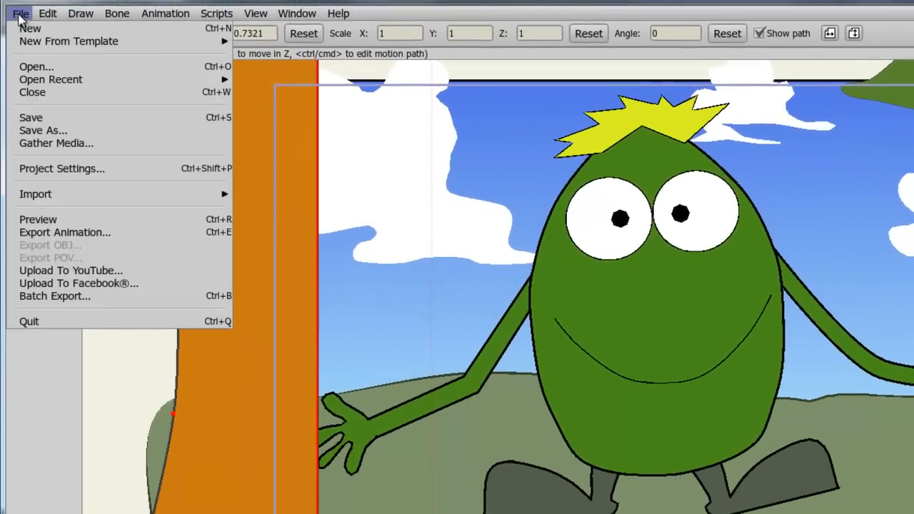
left_click(59, 221)
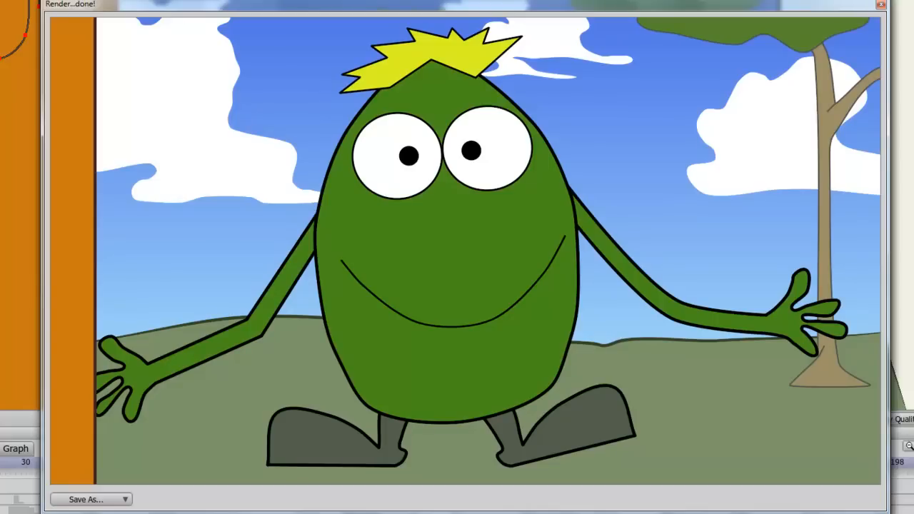
left_click(881, 6)
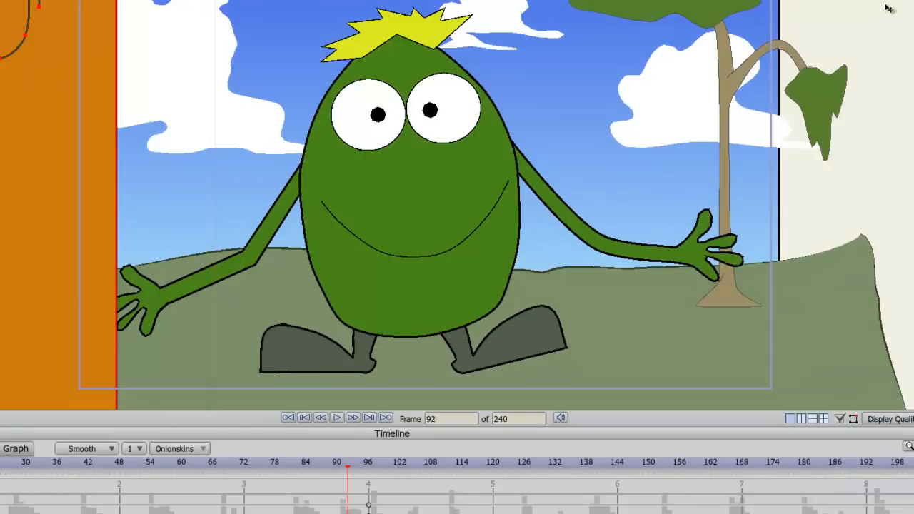